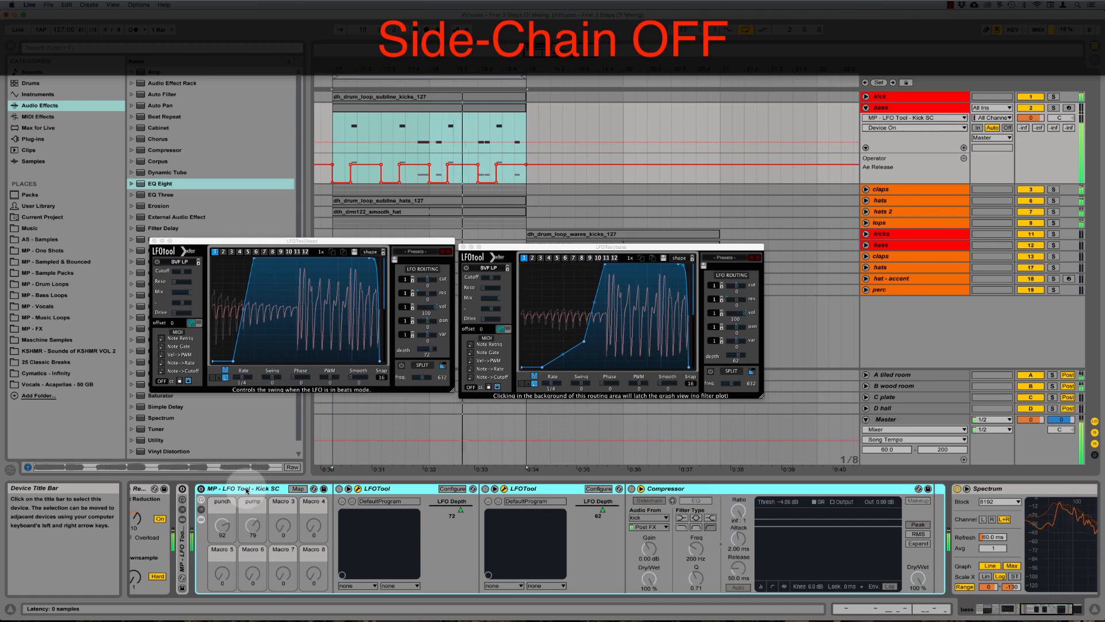
# Re-enable the first bass track's MP - LFO Tool - Kick SC rack and put away its open LFOTool windows and device view.
pyautogui.press('0')
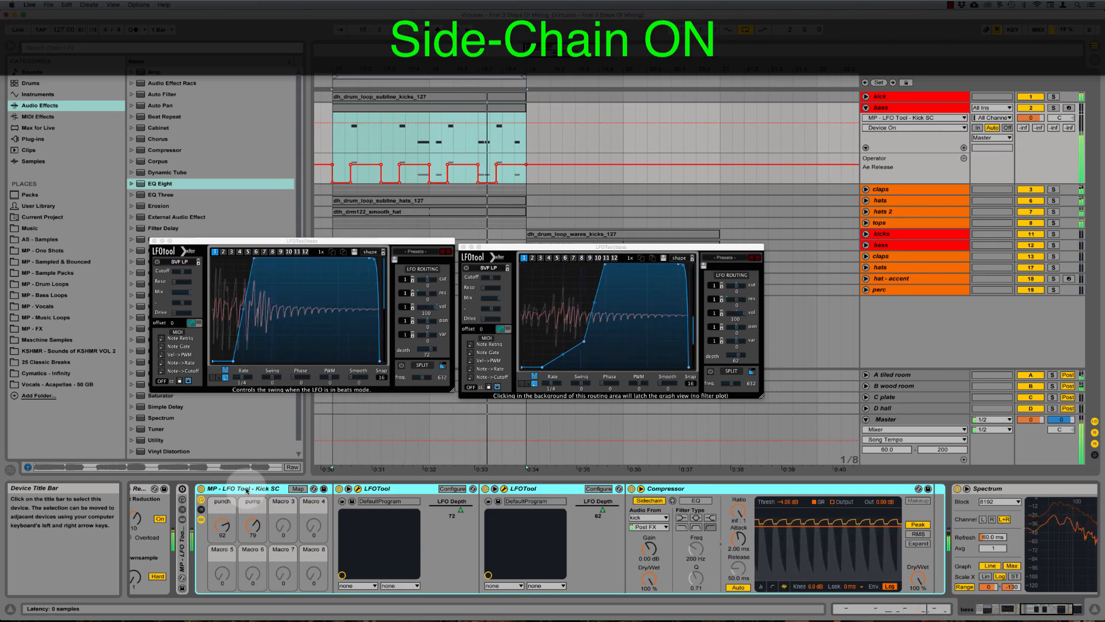
pyautogui.click(152, 241)
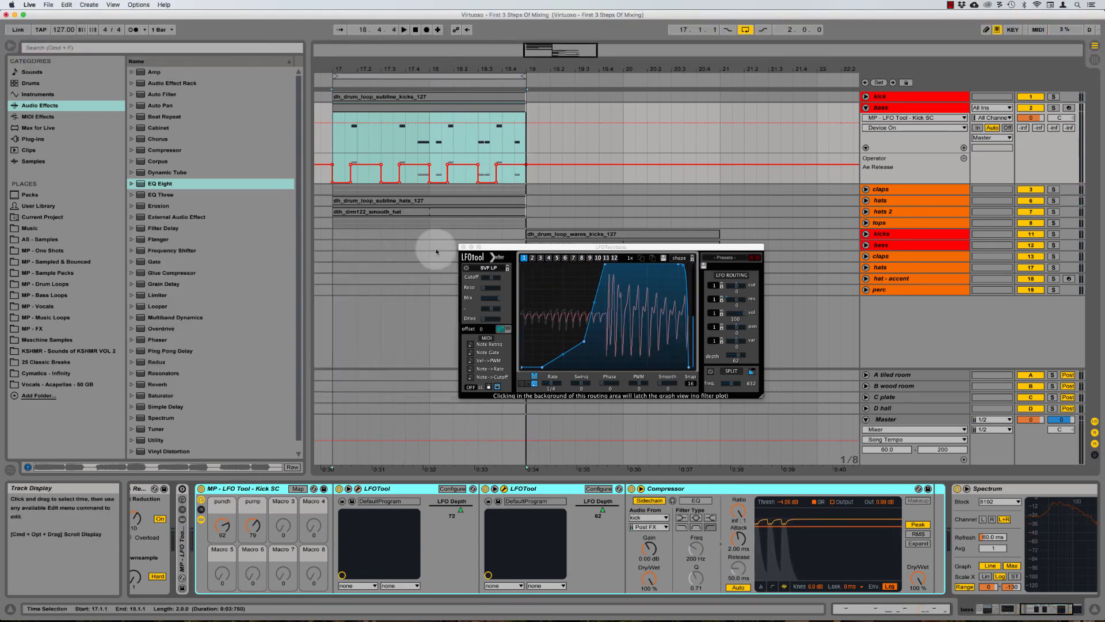
pyautogui.click(464, 247)
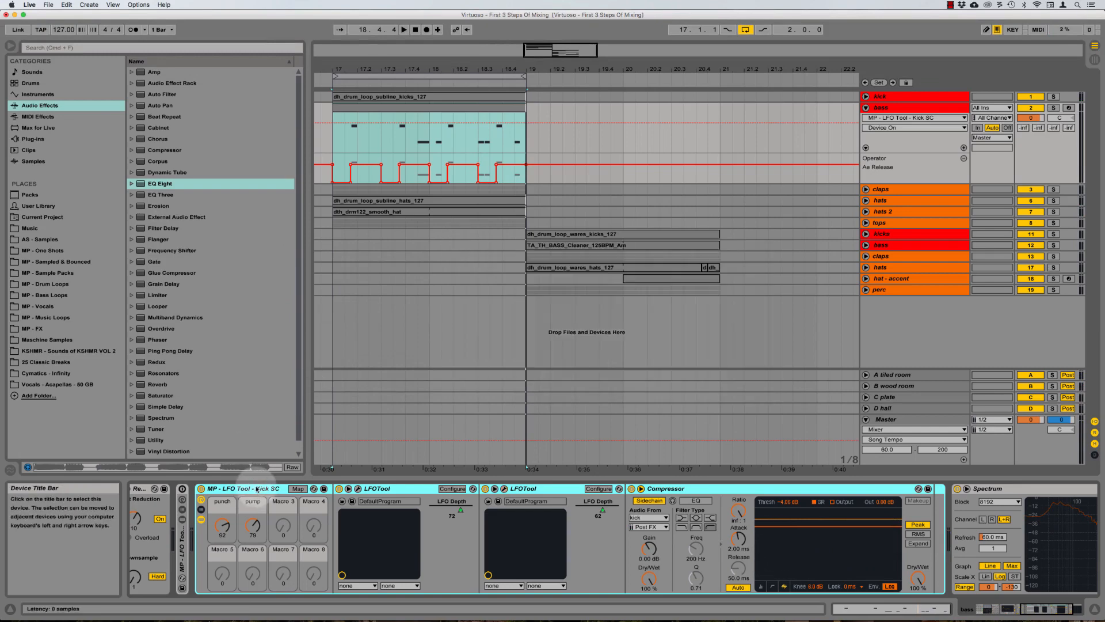
pyautogui.doubleClick(256, 488)
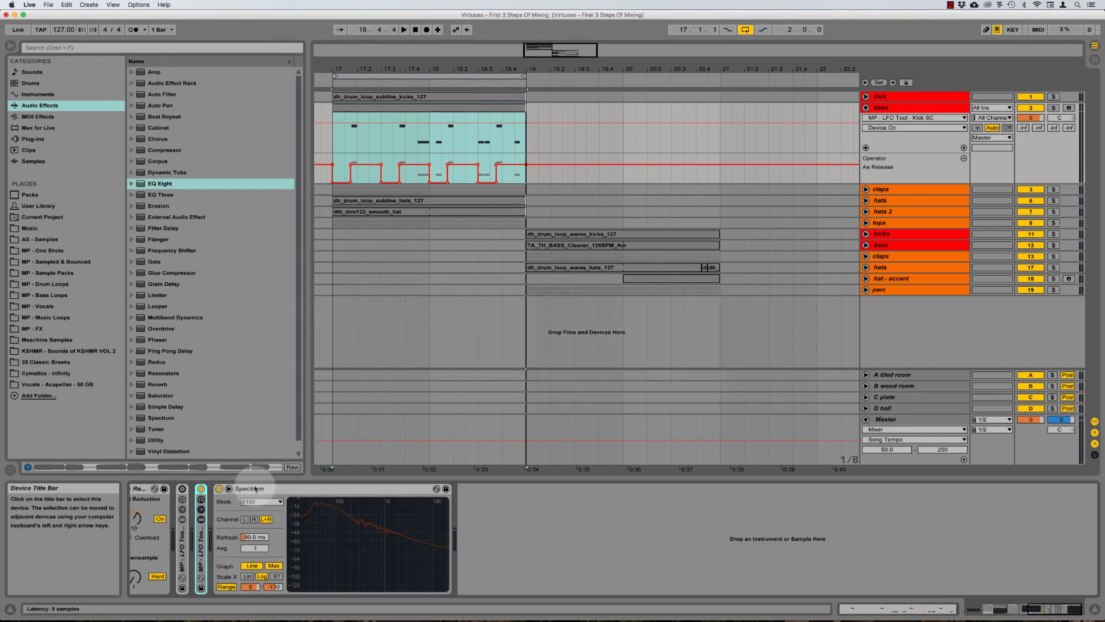
# Select the looped section from bar 19 to bar 21 with the dh_drum_loop_wares_kicks_127 clip and play it.
pyautogui.click(595, 234)
pyautogui.hscroll(5, 593, 231)
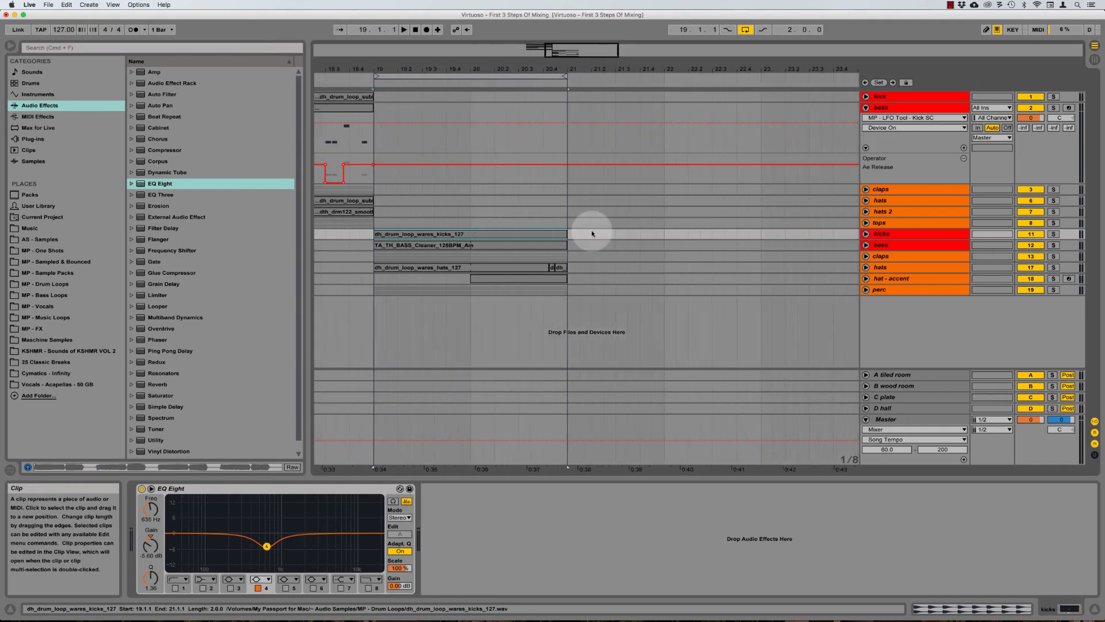
pyautogui.click(469, 75)
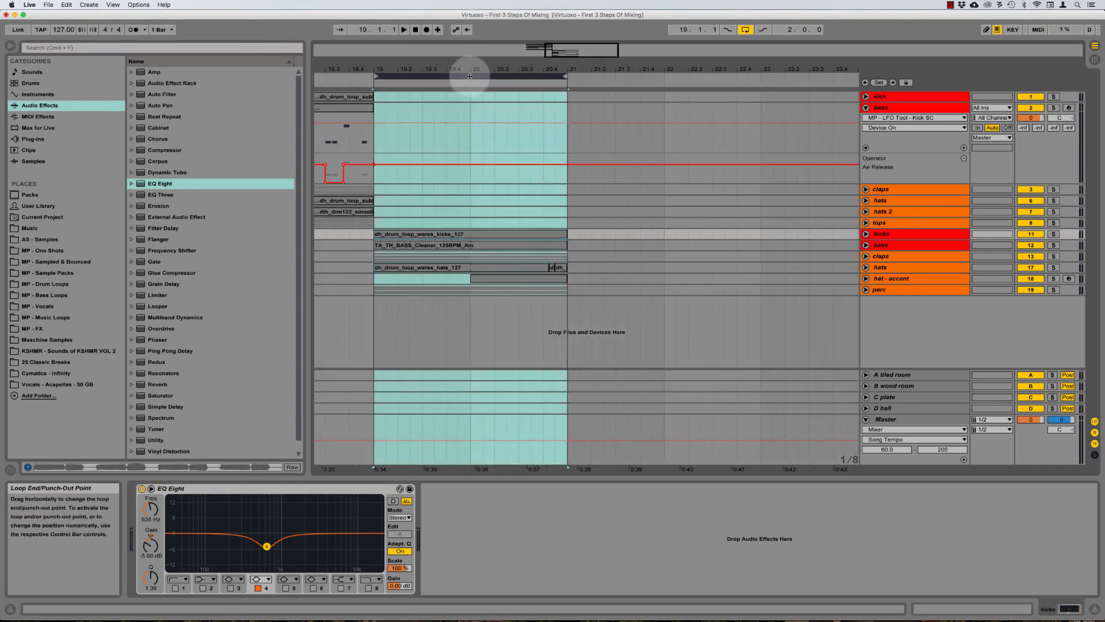
pyautogui.press('space')
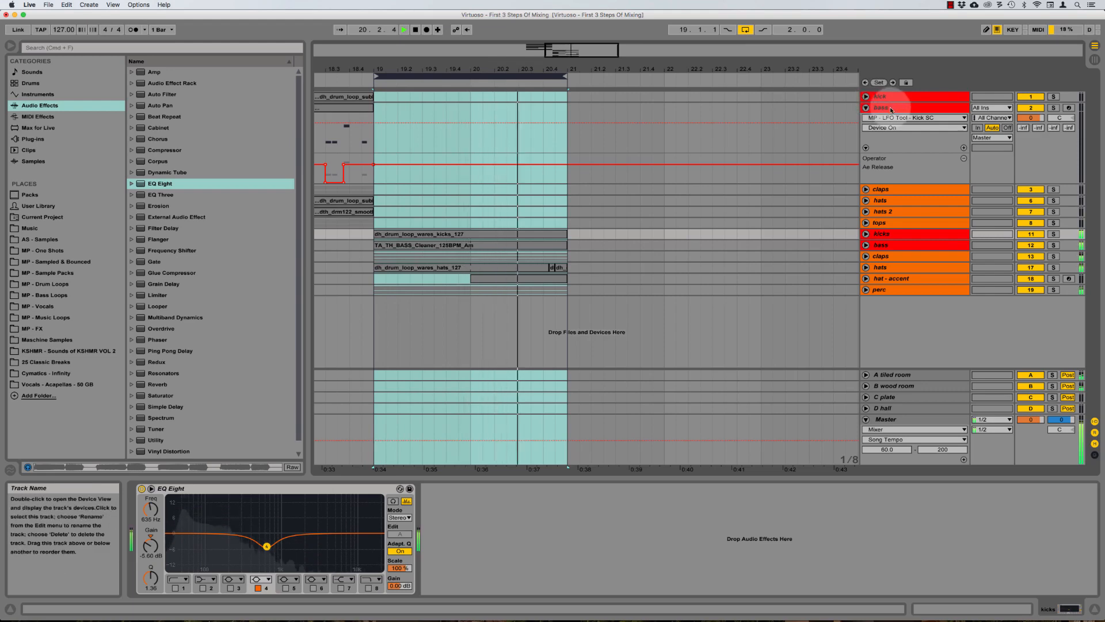
# Fold the first bass track and unfold the kicks and bass tracks of the second drum-loop group.
pyautogui.click(866, 107)
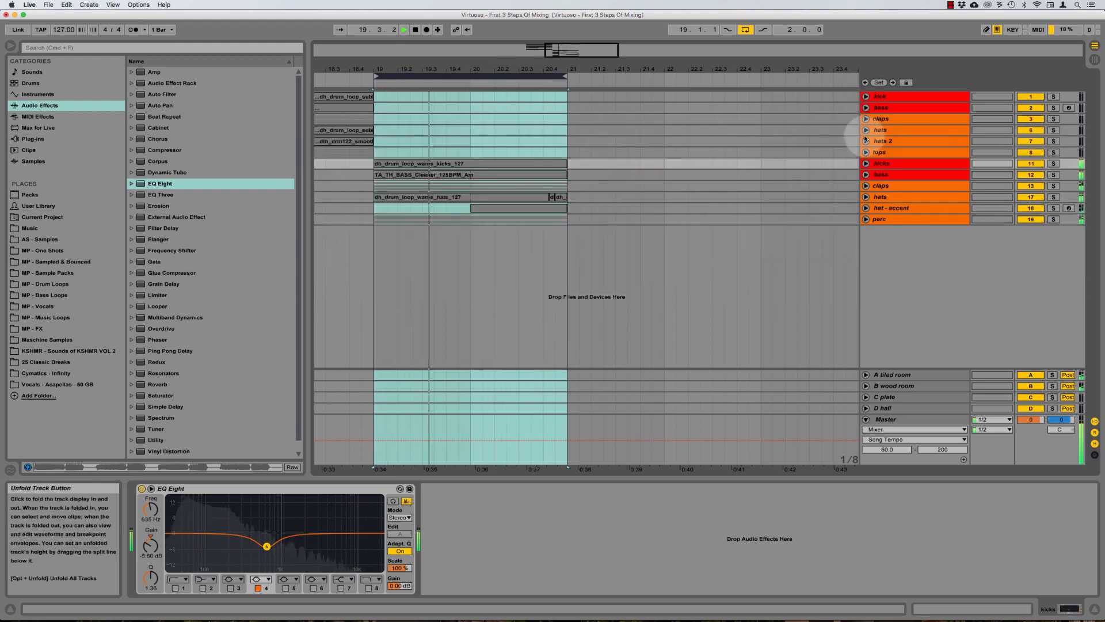
pyautogui.click(866, 174)
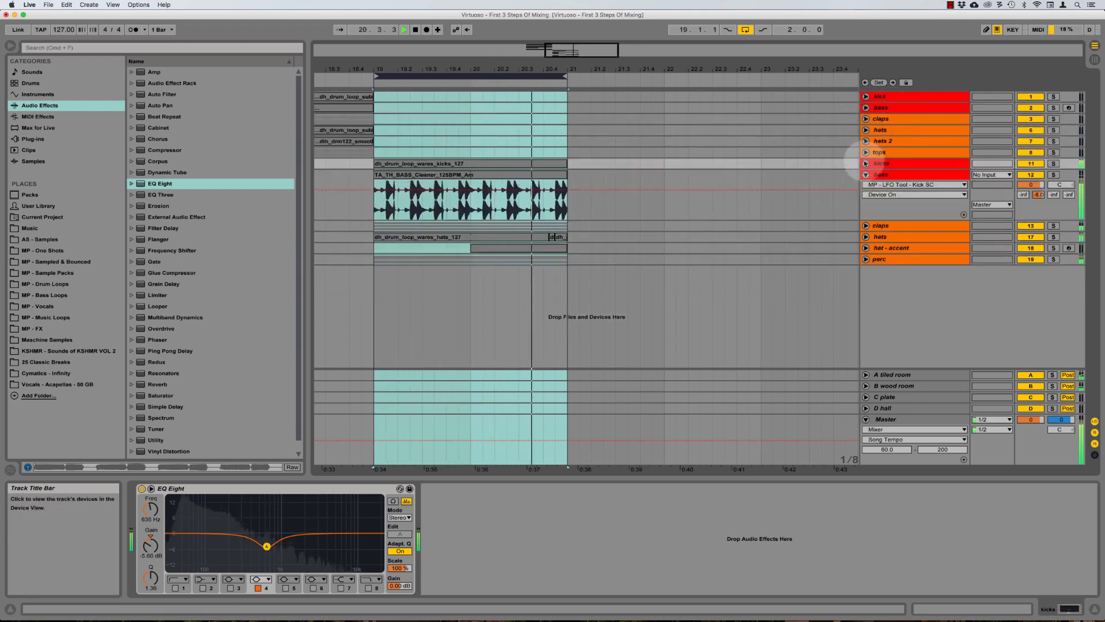
pyautogui.click(865, 163)
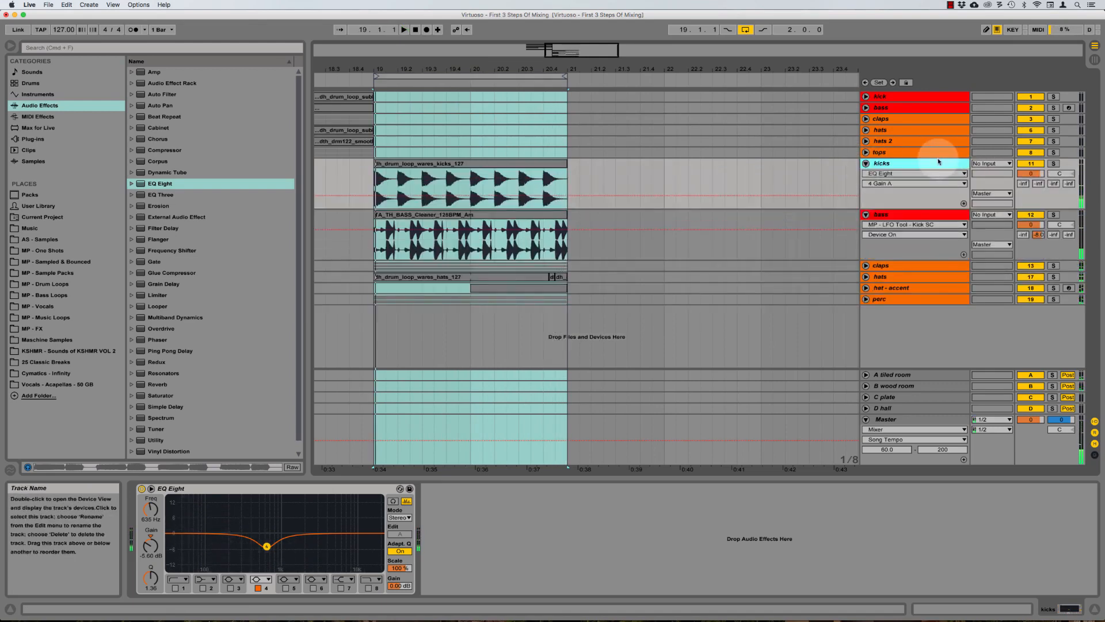
# Solo the kicks track and examine its low-frequency peak in the Master track's enlarged Spectrum during playback.
pyautogui.click(1053, 163)
pyautogui.click(897, 420)
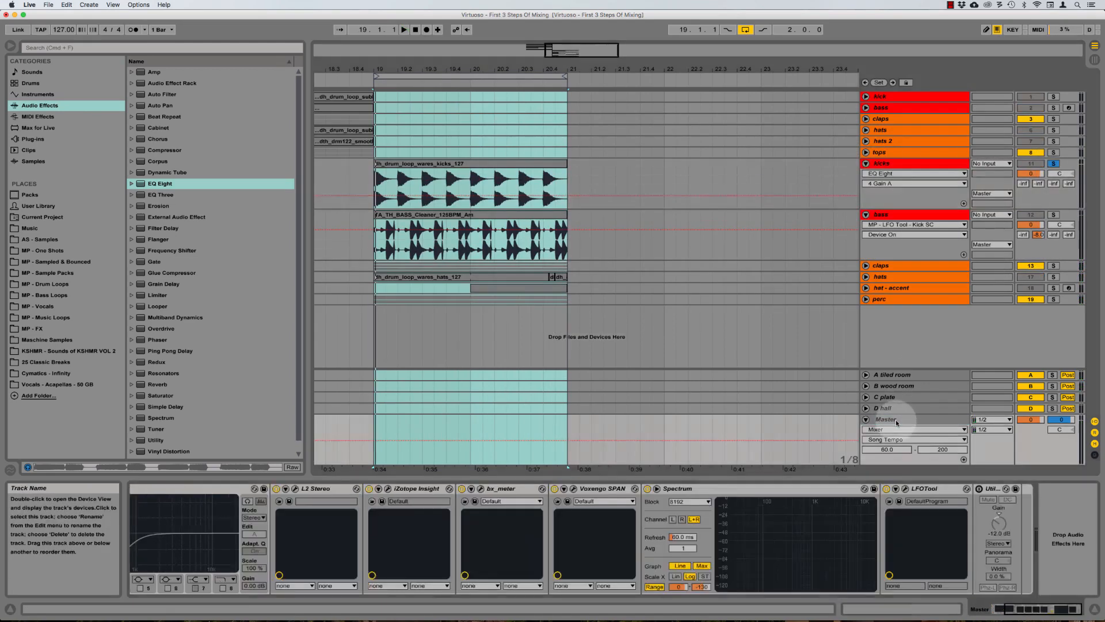
pyautogui.doubleClick(792, 543)
pyautogui.press('space')
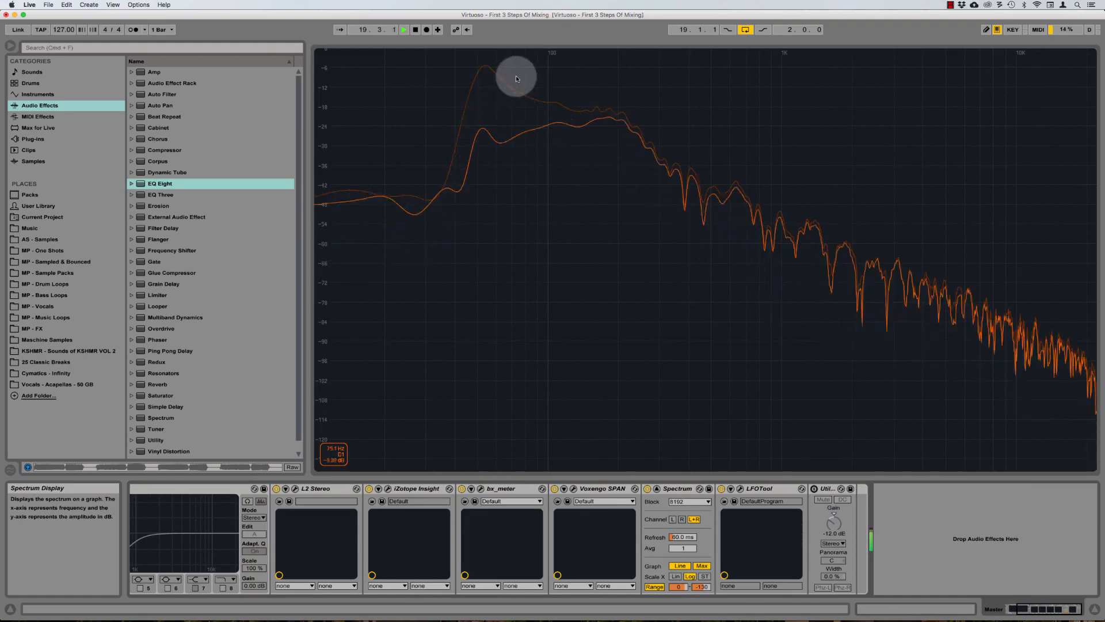
pyautogui.press('space')
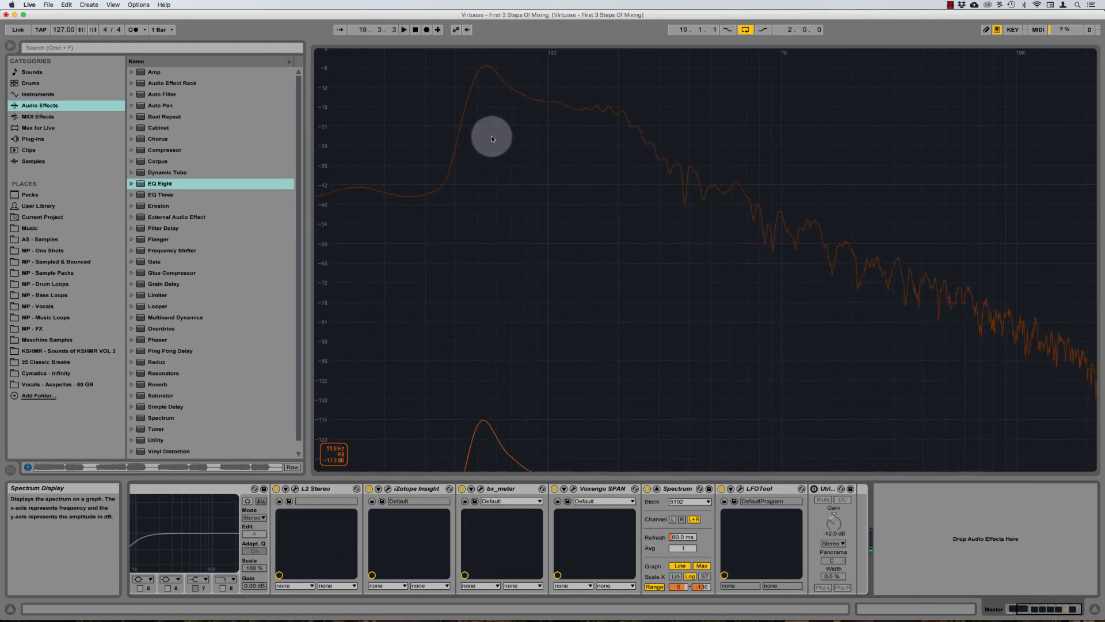
pyautogui.doubleClick(491, 136)
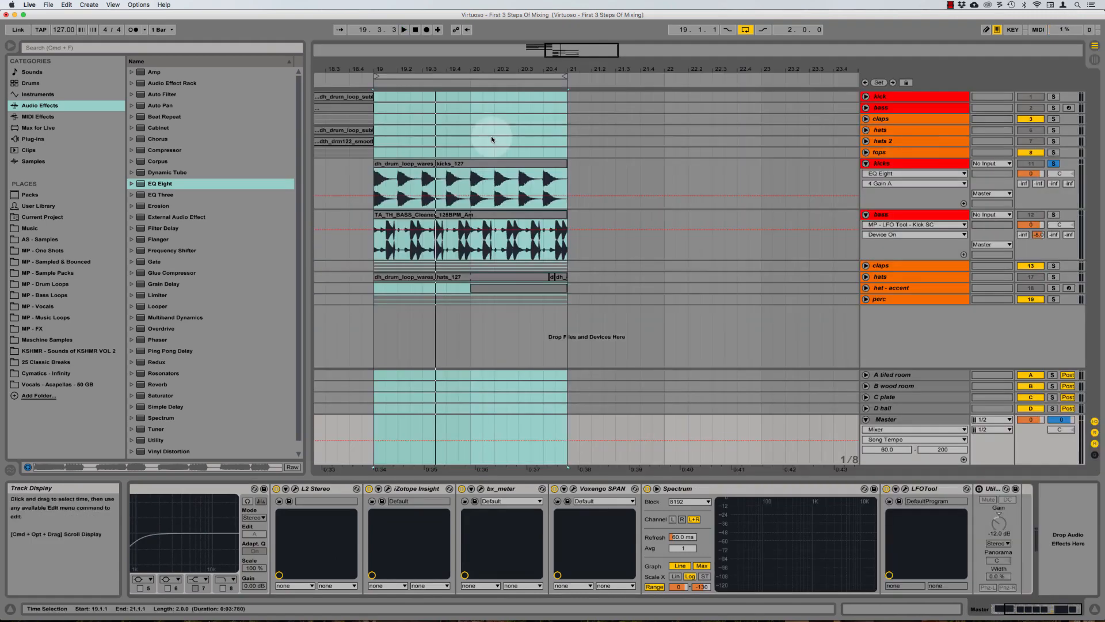
# Solo the second group's bass track and examine its low-end peaks in the Master track's enlarged Spectrum during playback.
pyautogui.click(1053, 214)
pyautogui.click(902, 214)
pyautogui.press('space')
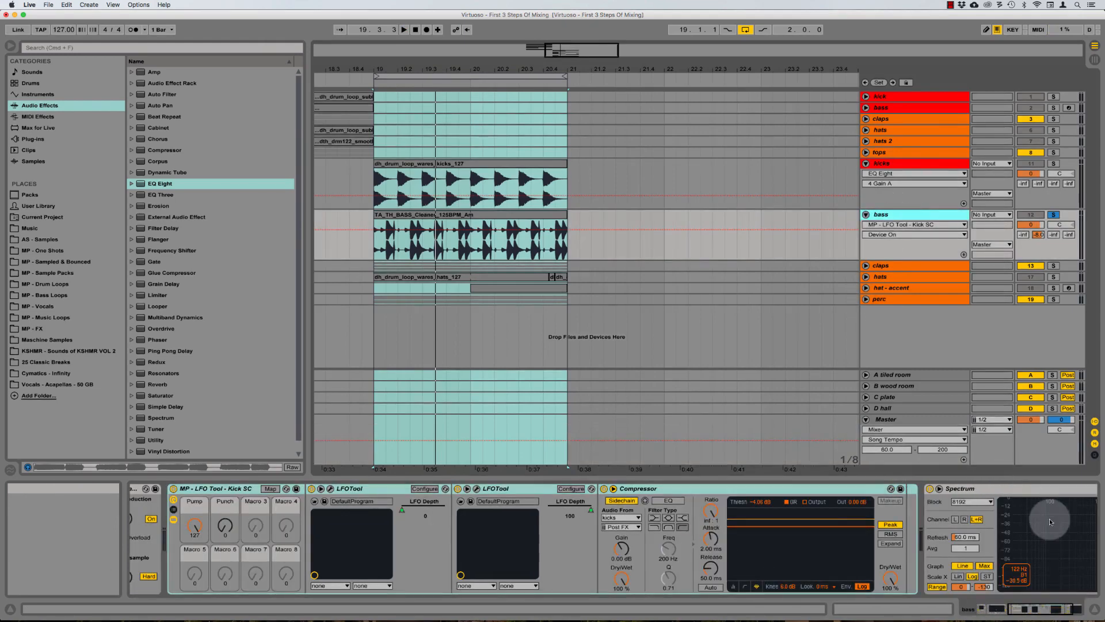
pyautogui.click(902, 422)
pyautogui.doubleClick(802, 524)
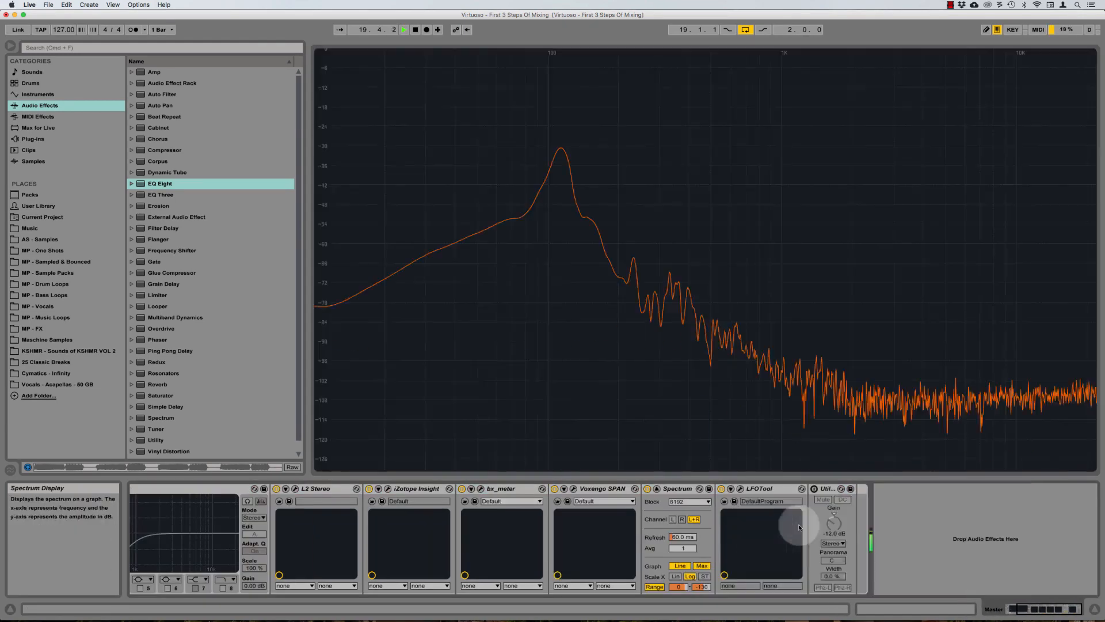
pyautogui.press('space')
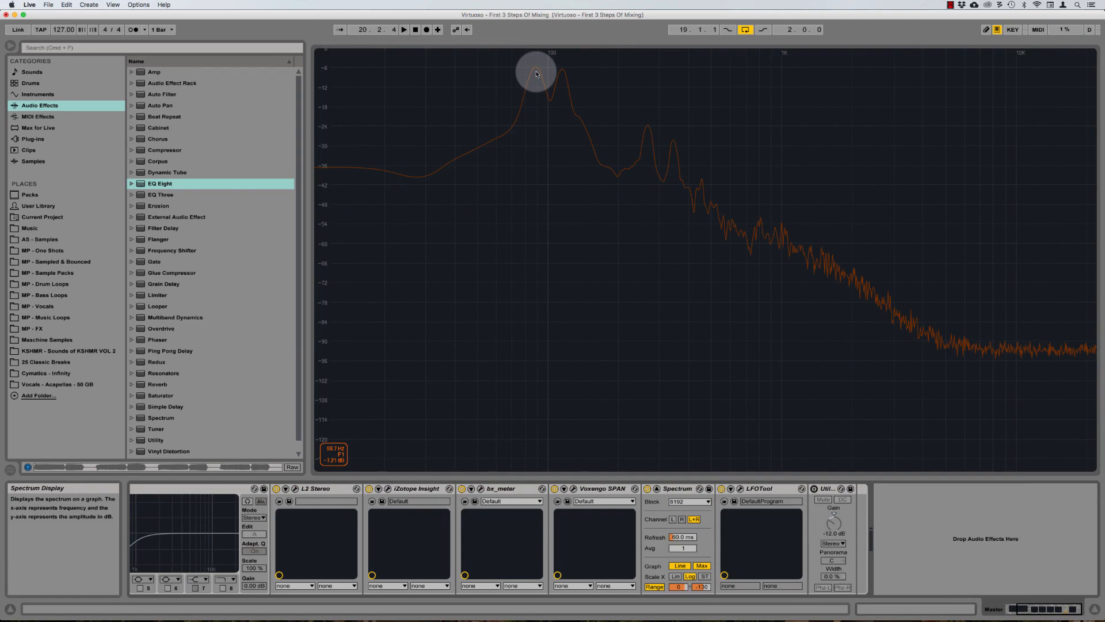
pyautogui.doubleClick(541, 76)
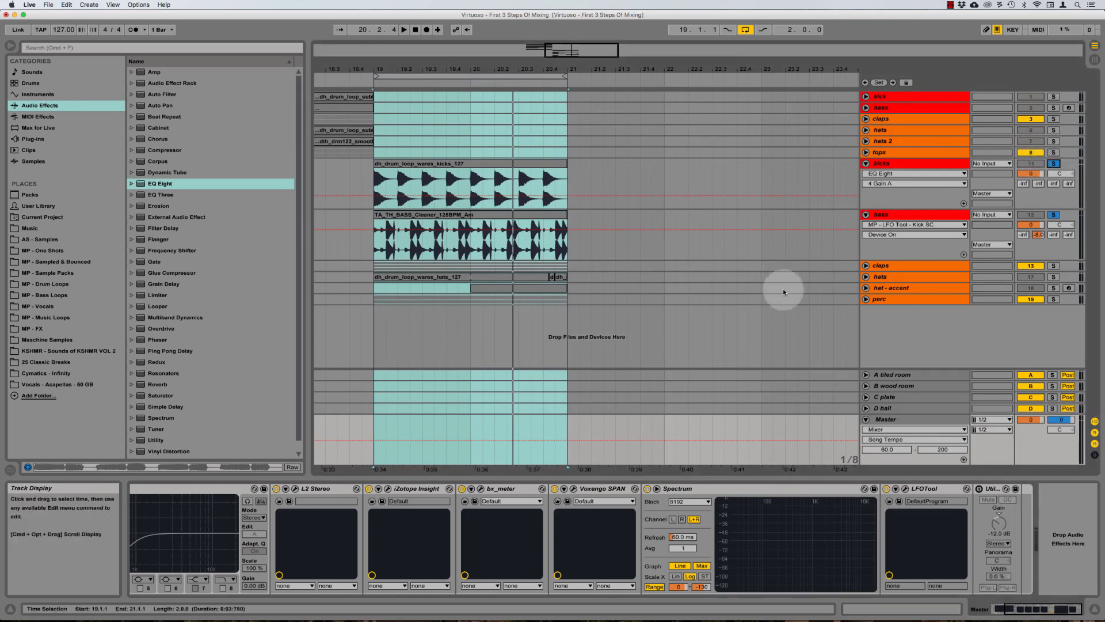
# Examine the combined spectrum of the soloed kicks and bass in the Master track's enlarged Spectrum during playback.
pyautogui.click(896, 419)
pyautogui.doubleClick(794, 522)
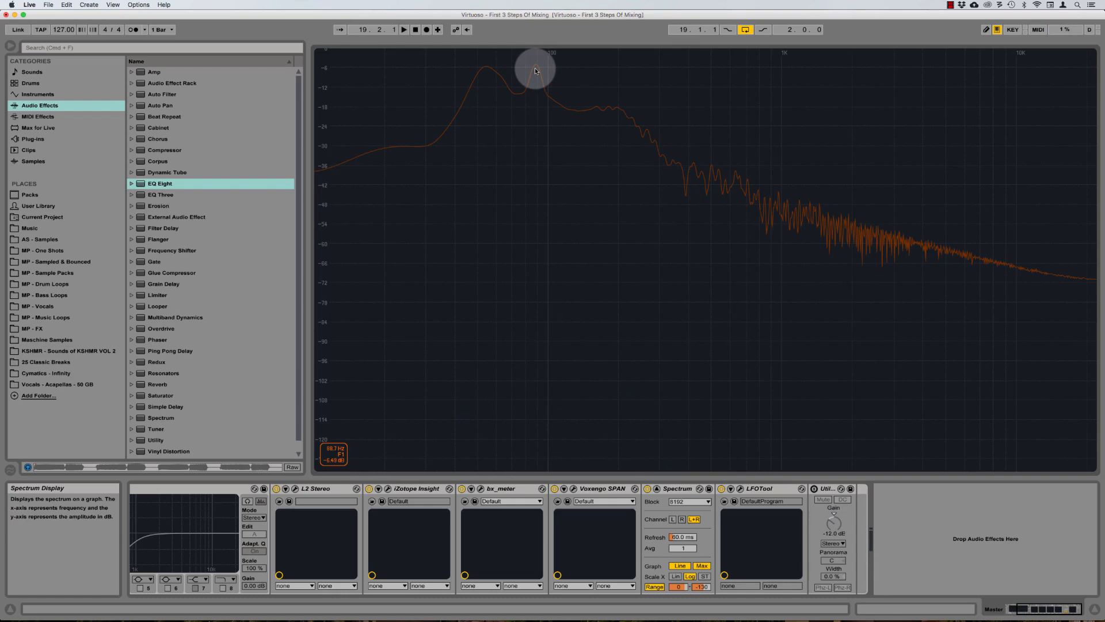
pyautogui.press('space')
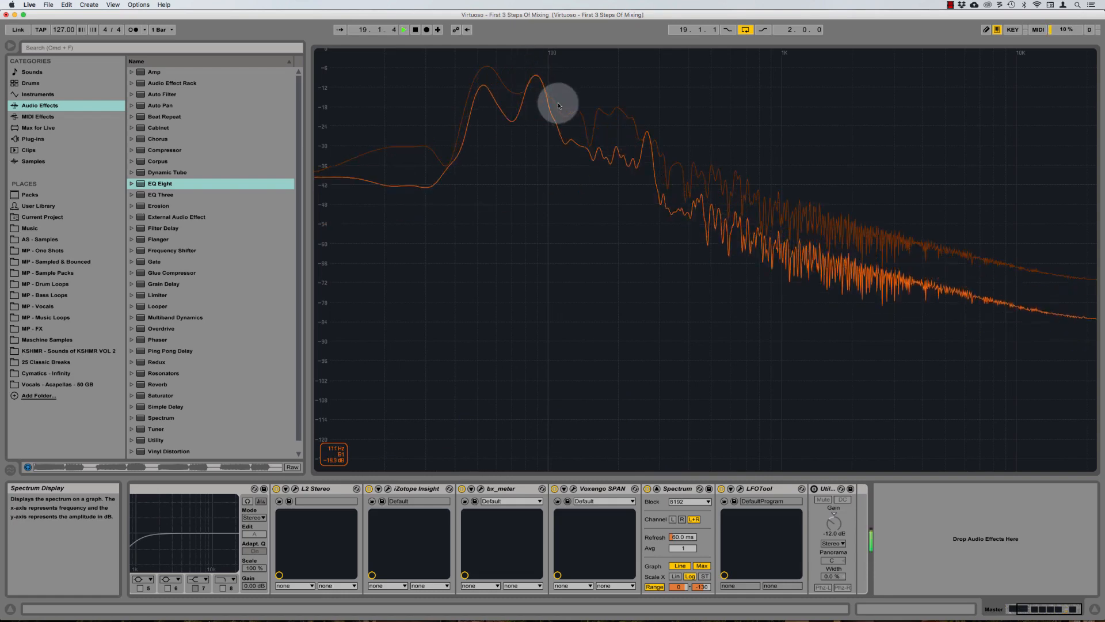
pyautogui.doubleClick(547, 165)
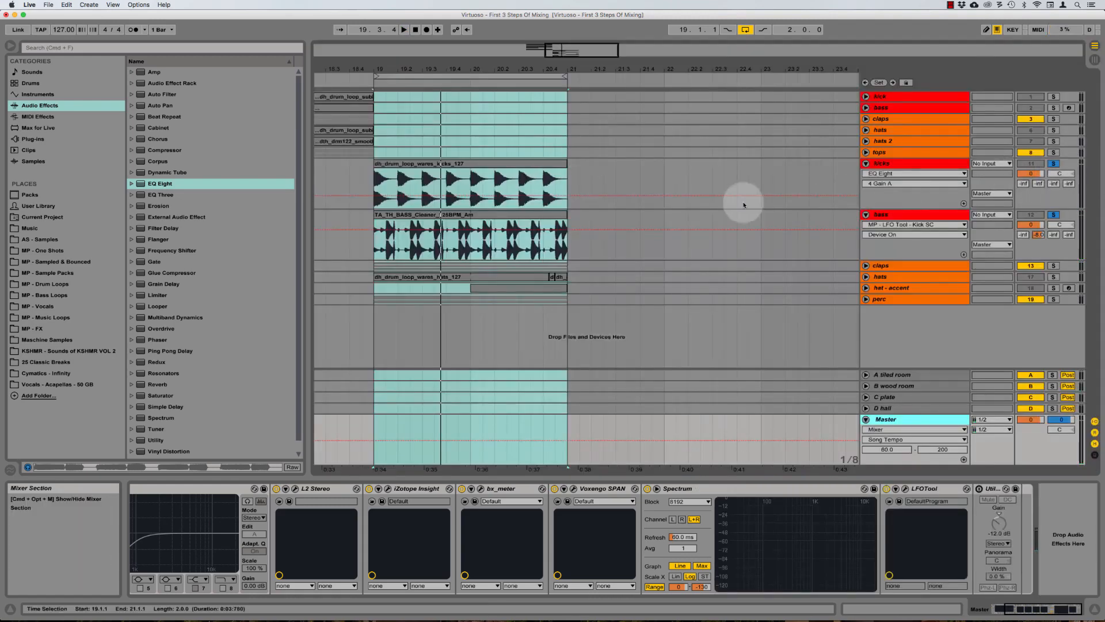
# Open both LFOTool windows from the second bass track's Kick SC rack and place them side by side just above the device chain.
pyautogui.click(743, 236)
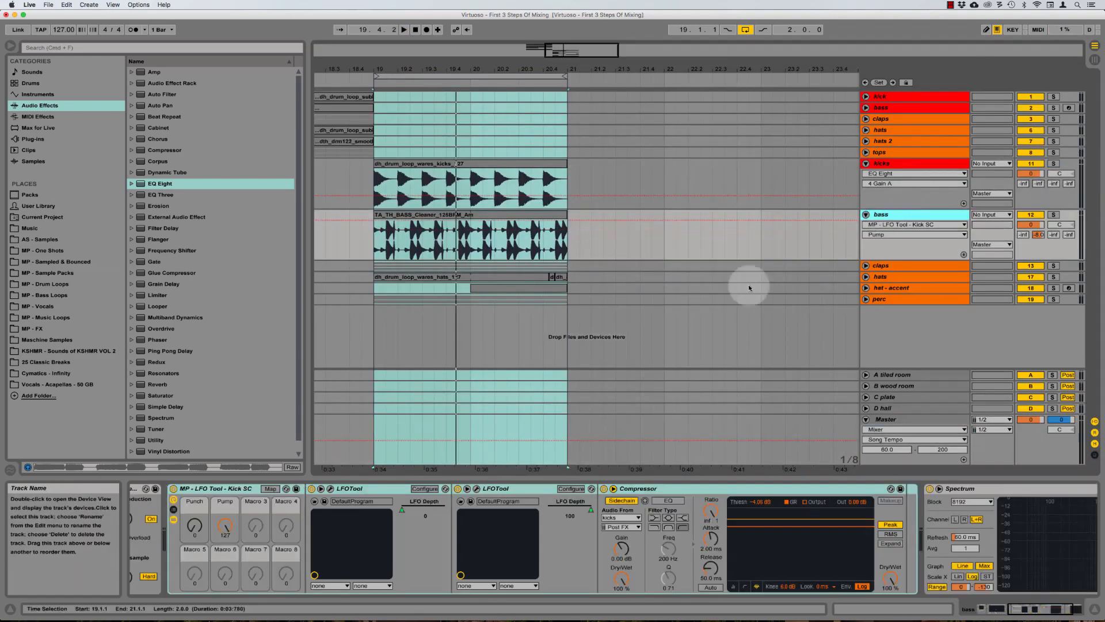
pyautogui.click(211, 490)
pyautogui.click(328, 488)
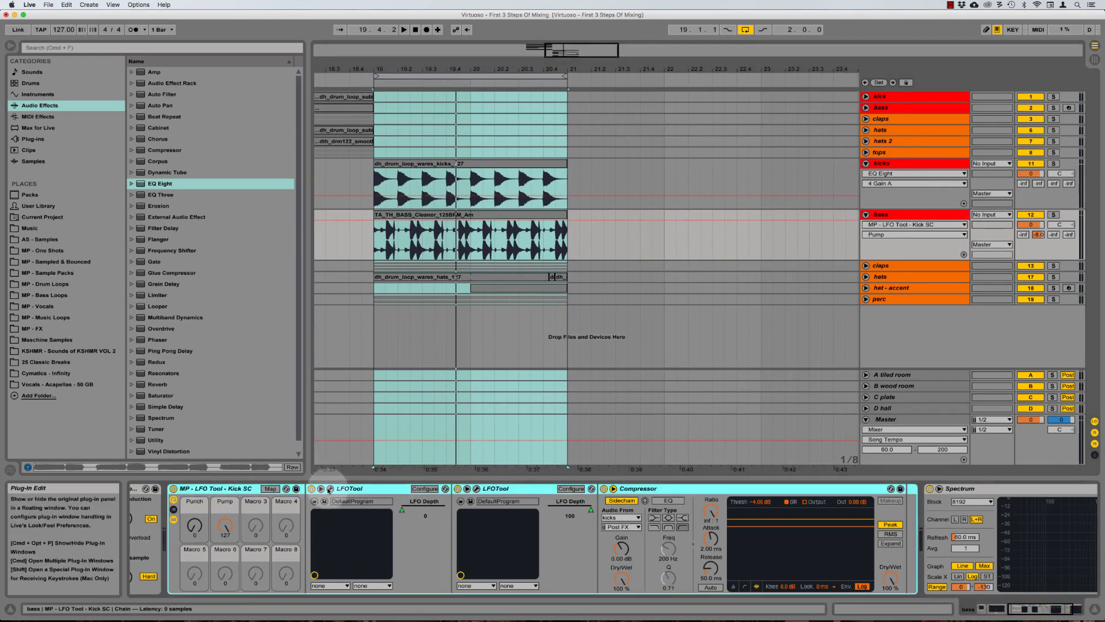
pyautogui.click(475, 488)
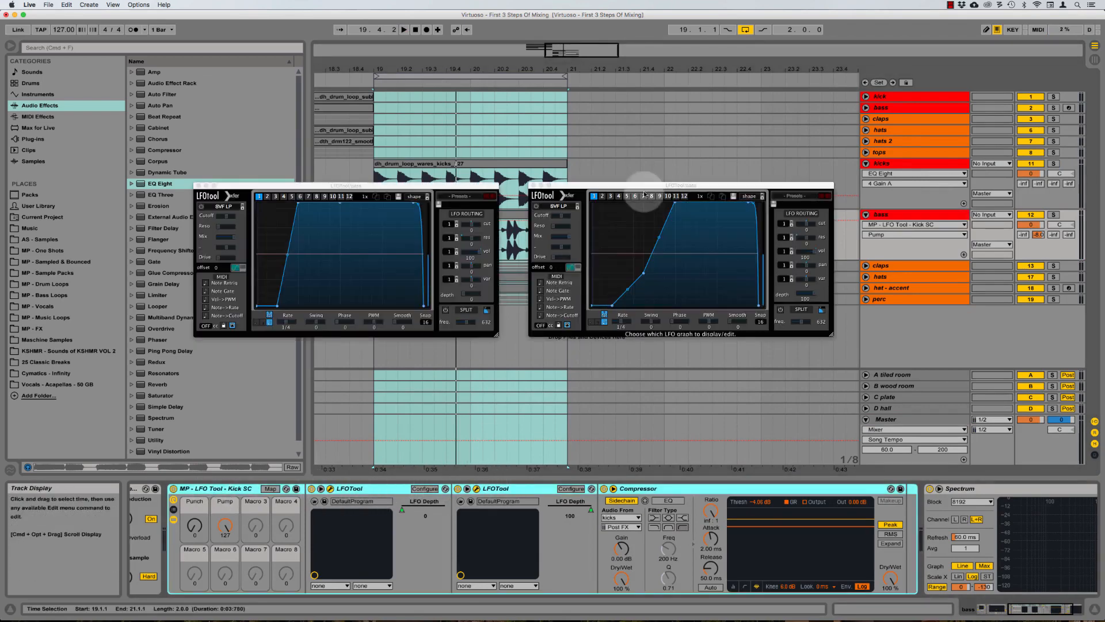
pyautogui.moveTo(460, 186); pyautogui.dragTo(405, 287)
pyautogui.moveTo(588, 187); pyautogui.dragTo(545, 288)
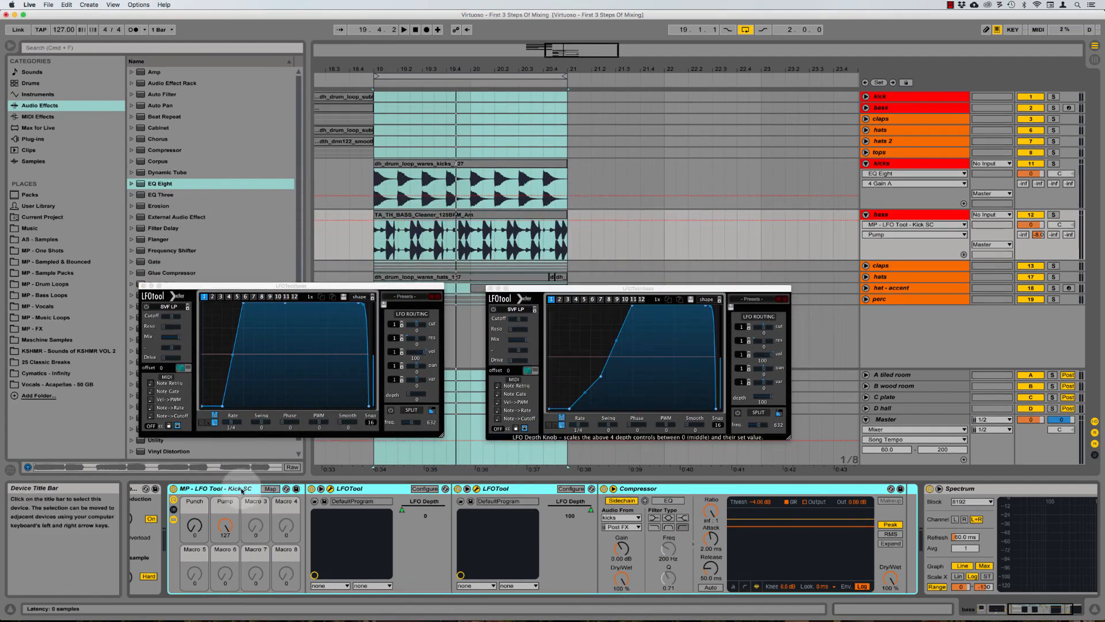
# Play the loop and compare the bass with the Kick SC rack bypassed and re-enabled.
pyautogui.press('space')
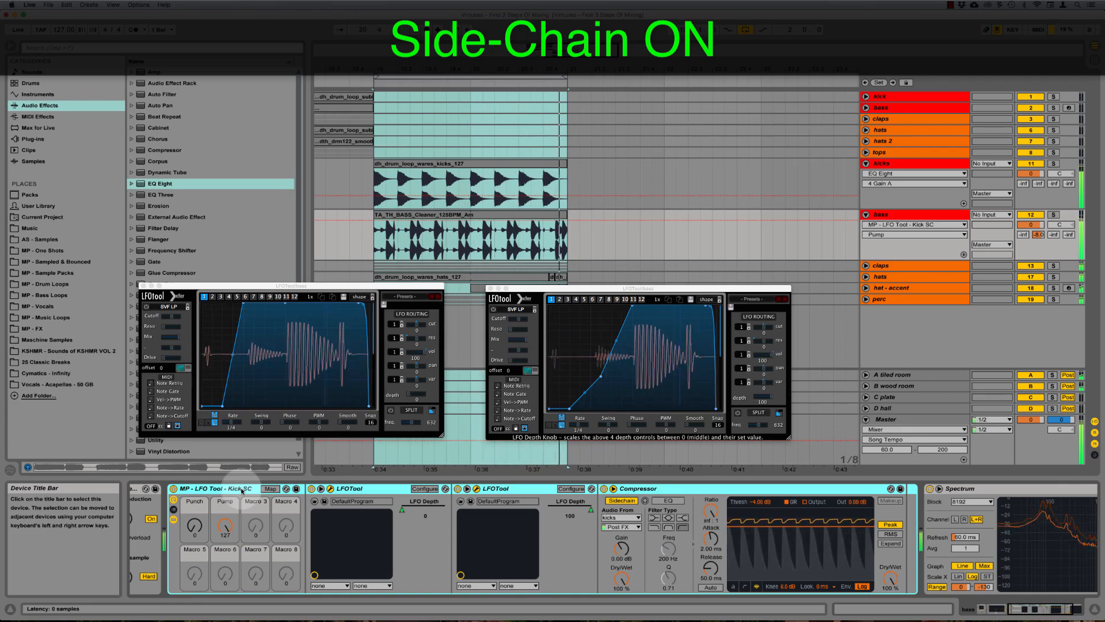
pyautogui.press('0')
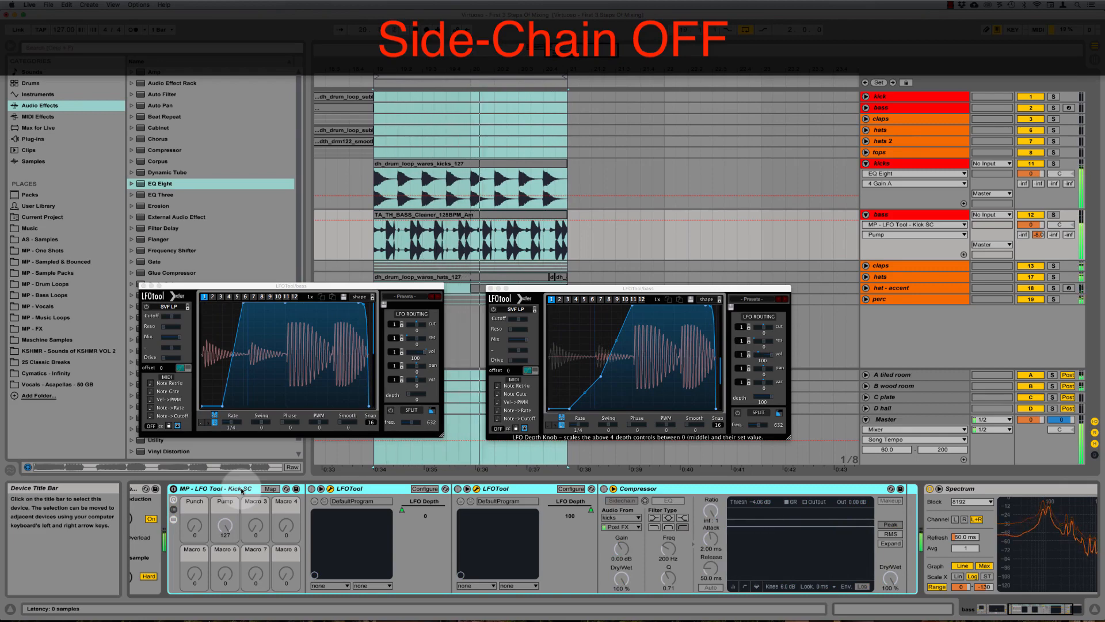
pyautogui.press('0')
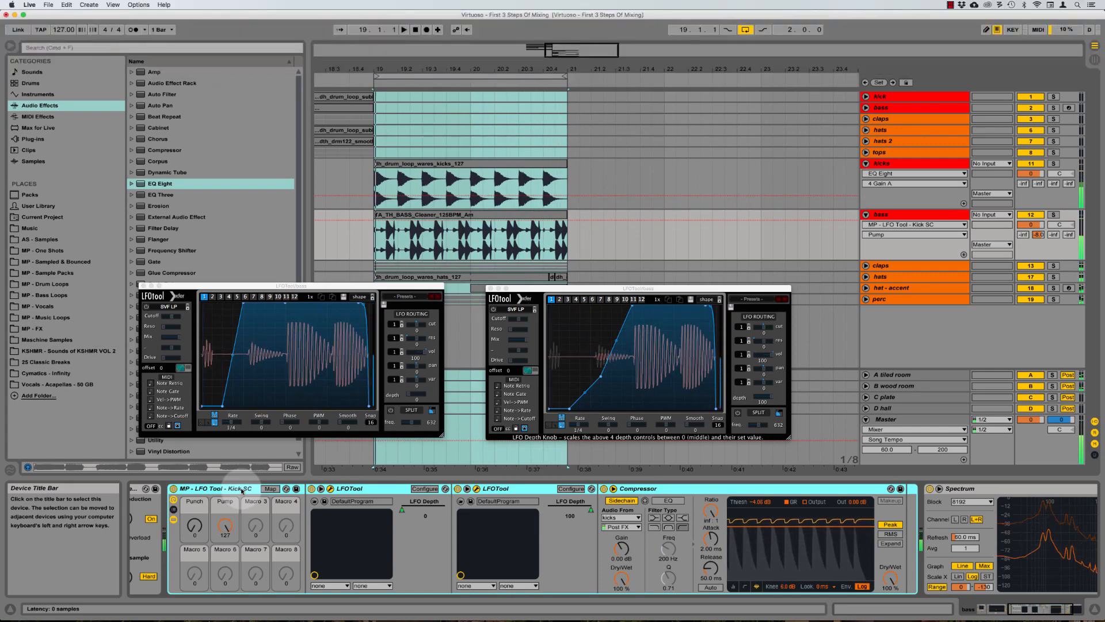
# Reposition the two LFOTool windows side by side and select the rack's Punch and Pump macros to compare their volume curves.
pyautogui.moveTo(335, 289); pyautogui.dragTo(274, 268)
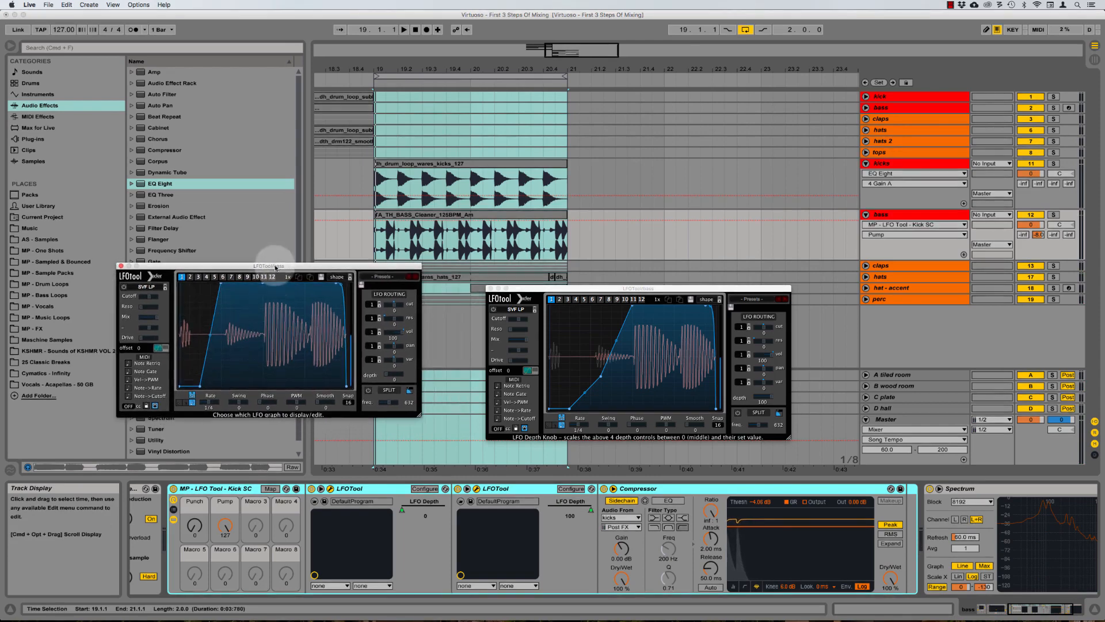
pyautogui.moveTo(192, 534); pyautogui.dragTo(191, 502)
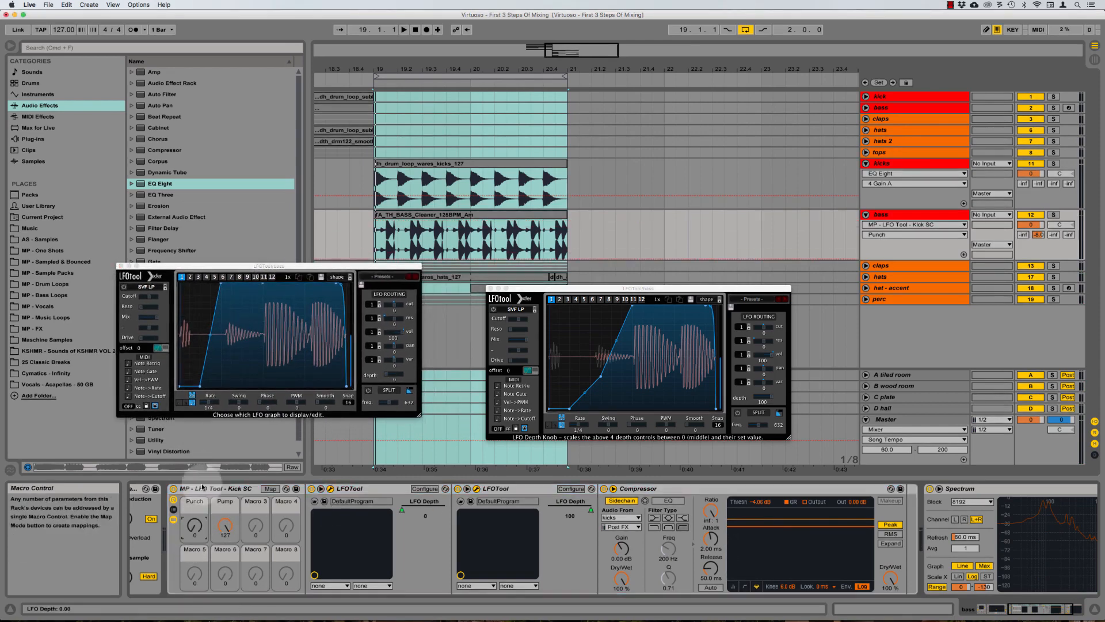
pyautogui.moveTo(249, 266); pyautogui.dragTo(266, 259)
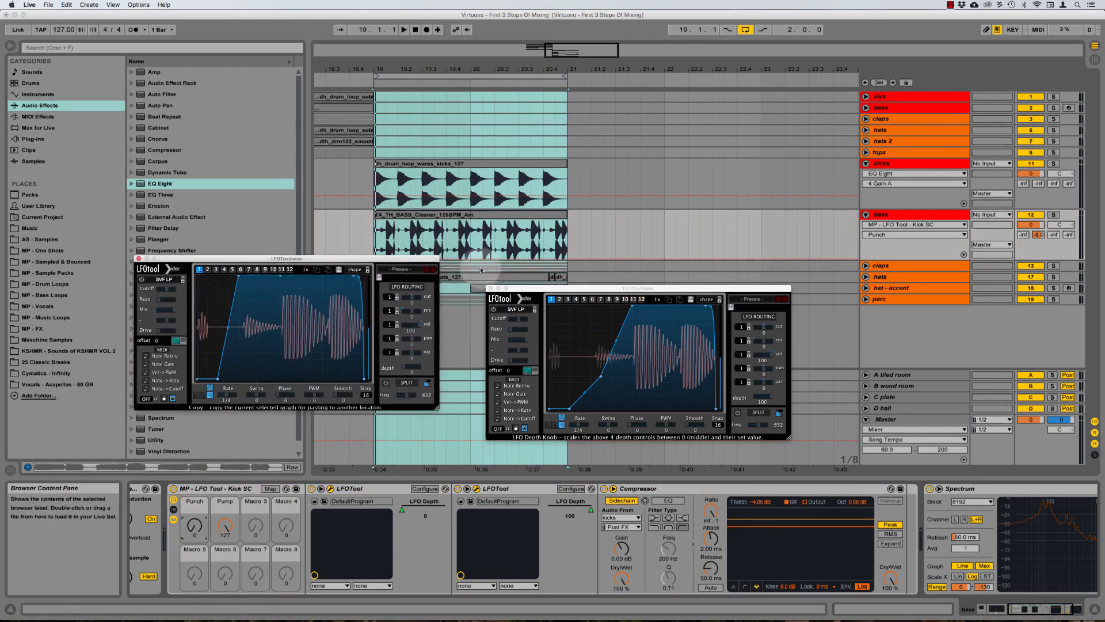
pyautogui.moveTo(544, 290); pyautogui.dragTo(528, 274)
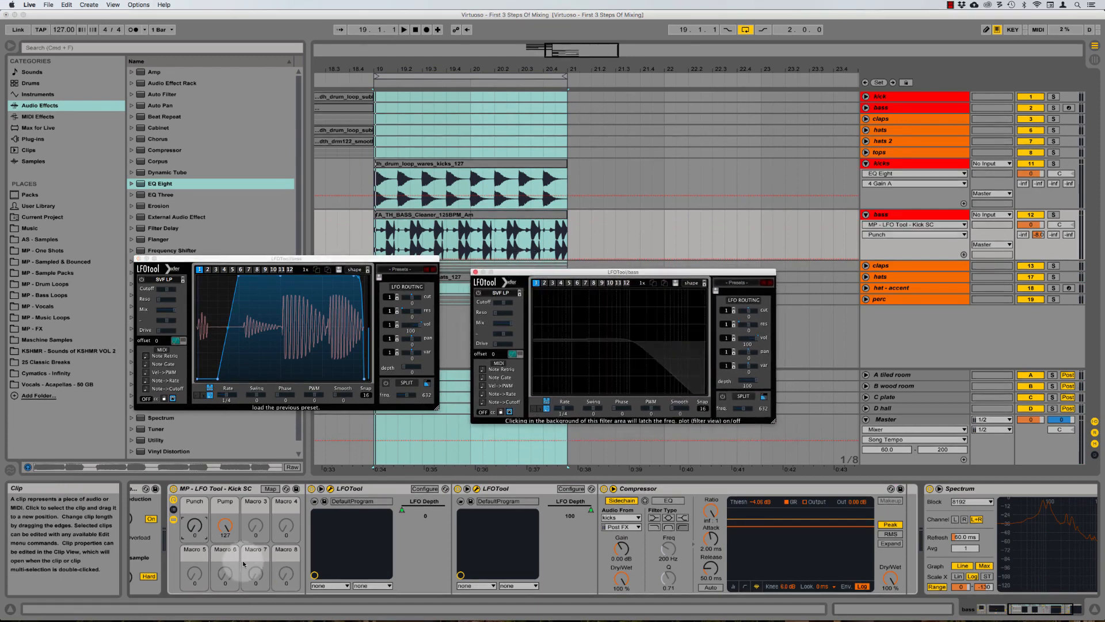
pyautogui.click(230, 502)
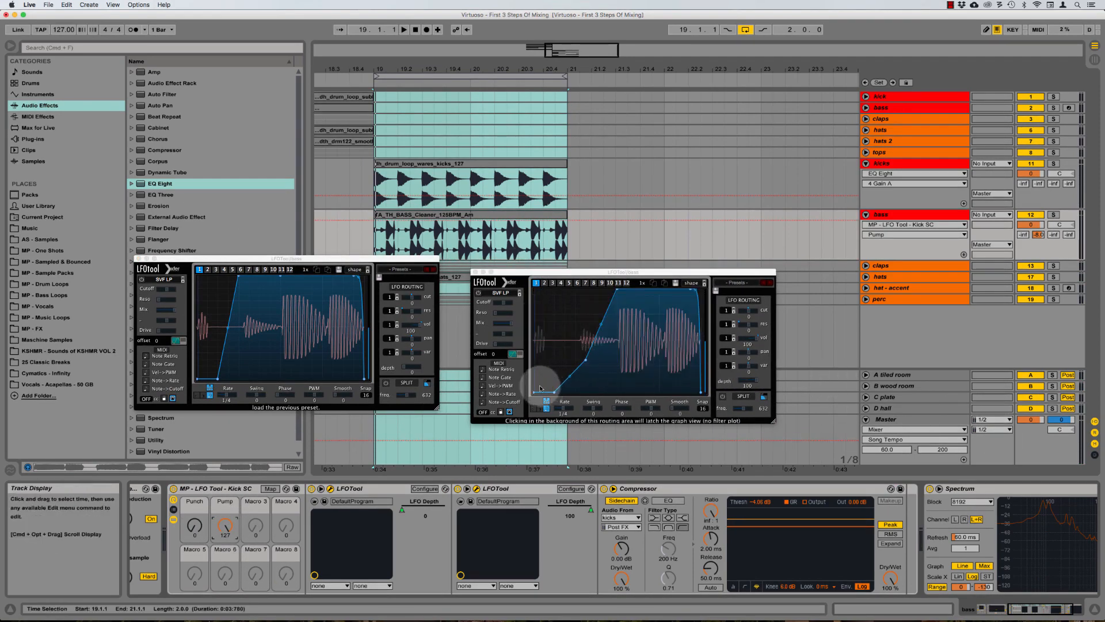
# Close the window of the rack's first LFOTool and select that device.
pyautogui.click(330, 488)
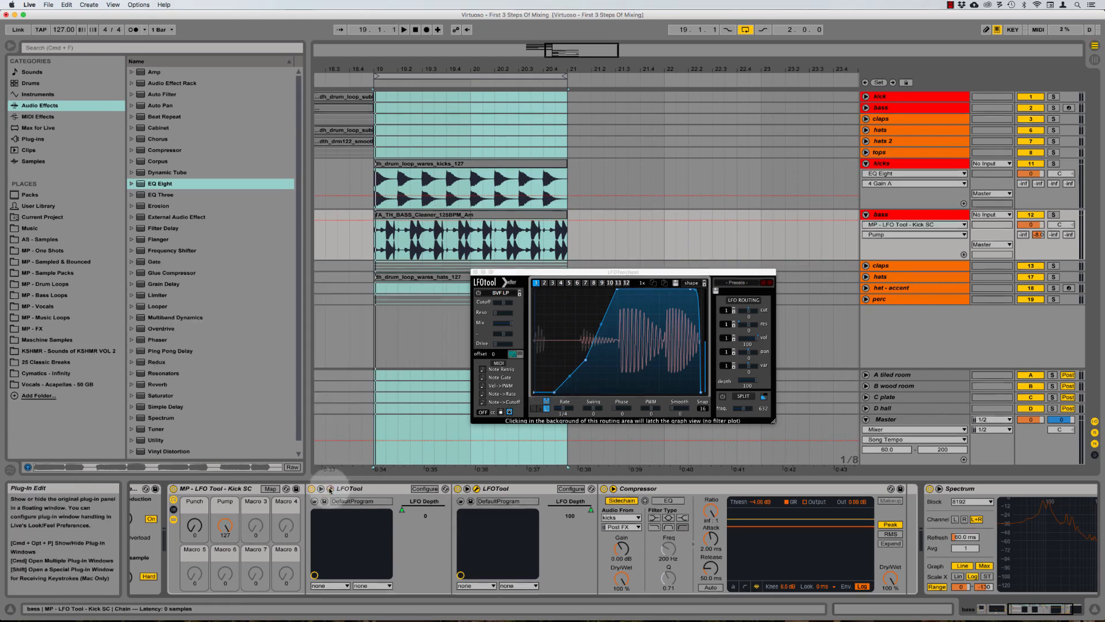
pyautogui.click(354, 489)
pyautogui.hscroll(1, 371, 491)
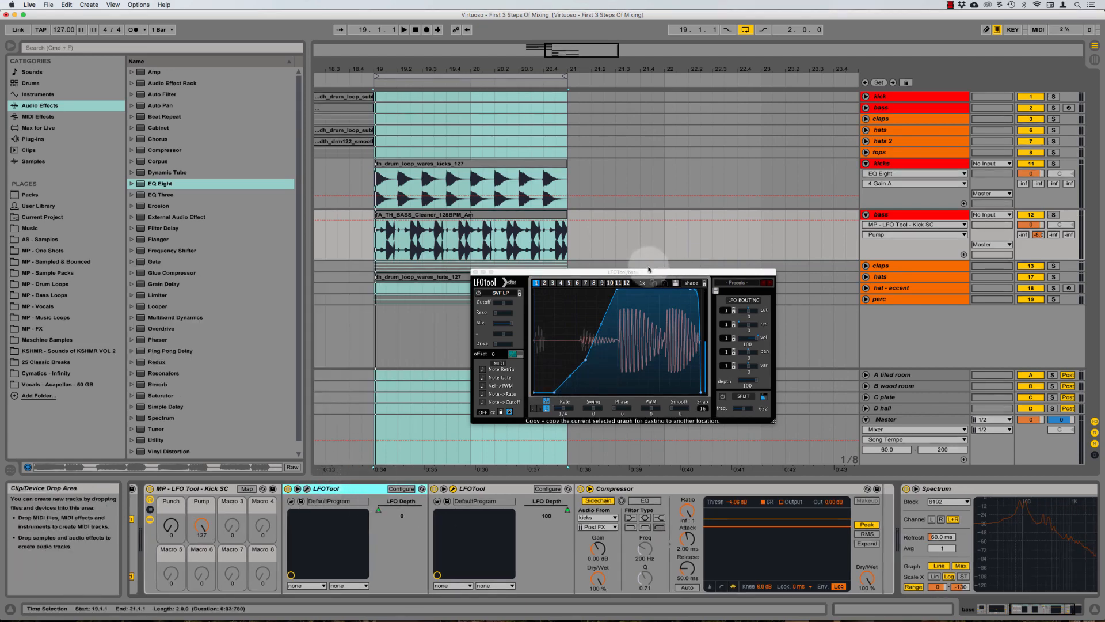
# Move the remaining LFOTool window to another spot over the arrangement.
pyautogui.click(645, 273)
pyautogui.moveTo(645, 275); pyautogui.dragTo(545, 285)
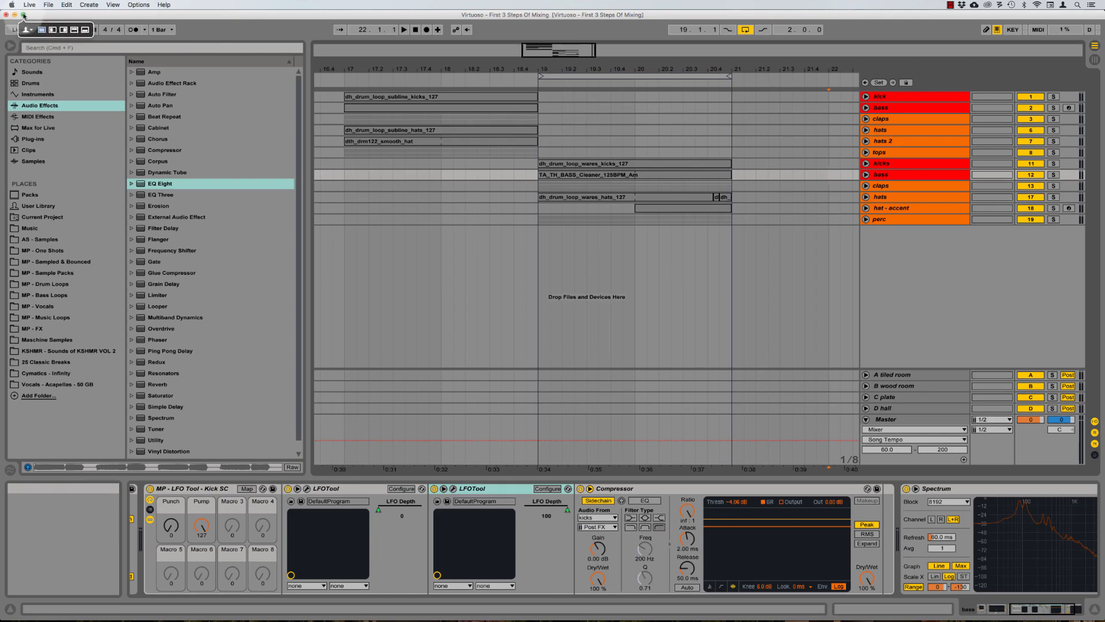
# Select the DRUMS_036_KICK_125 clip at bar 22 and solo its track, 22 Audio.
pyautogui.hscroll(10, 444, 160)
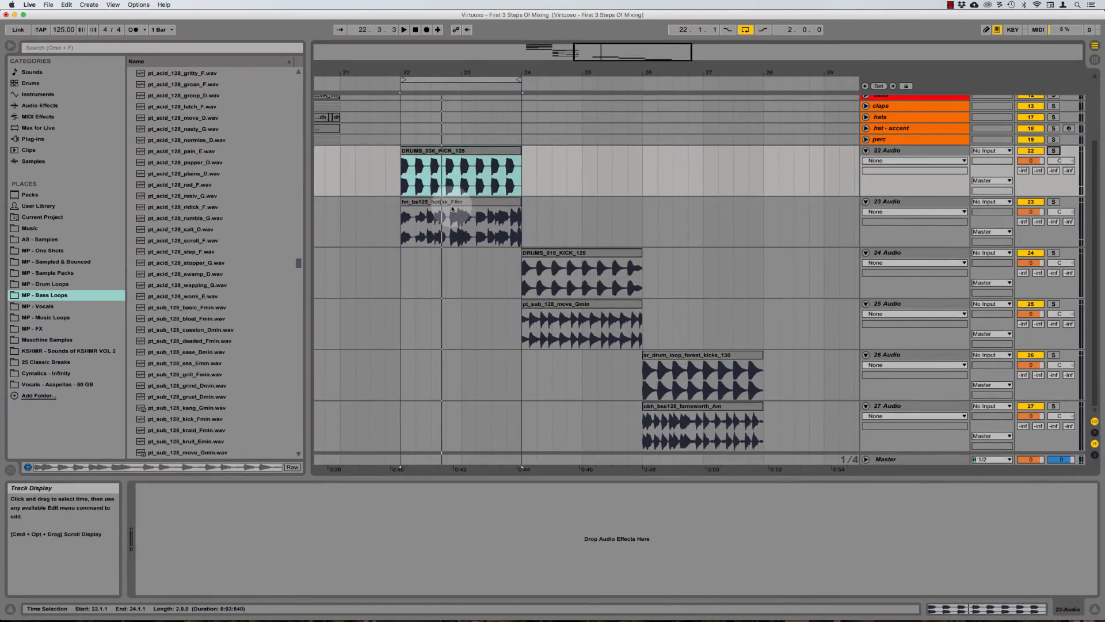
pyautogui.click(464, 152)
pyautogui.scroll(2, 465, 156)
pyautogui.scroll(1, 465, 156)
pyautogui.click(452, 185)
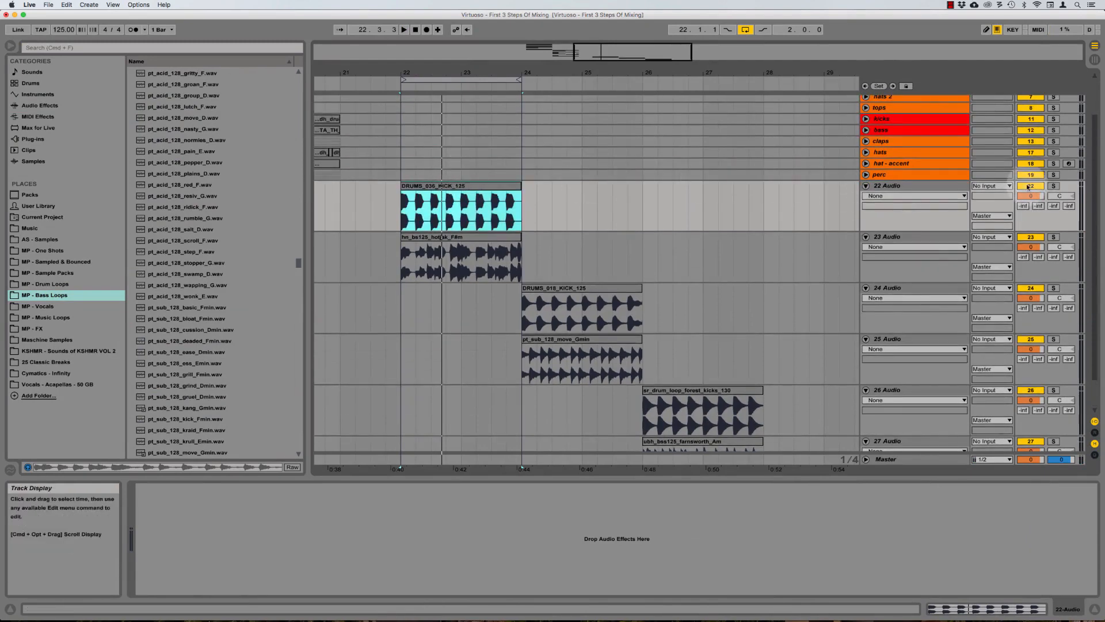
pyautogui.click(1053, 185)
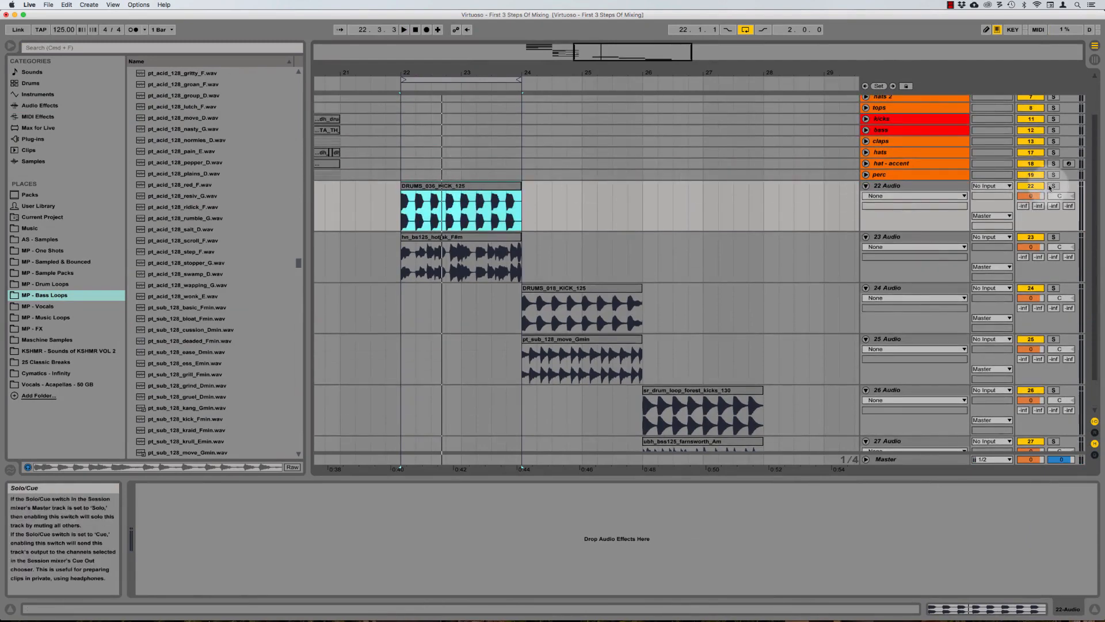
# Enlarge the Master track's Spectrum, play the soloed kick loop to examine its low-frequency peak, and return to the arrangement.
pyautogui.click(924, 458)
pyautogui.click(791, 537)
pyautogui.press('space')
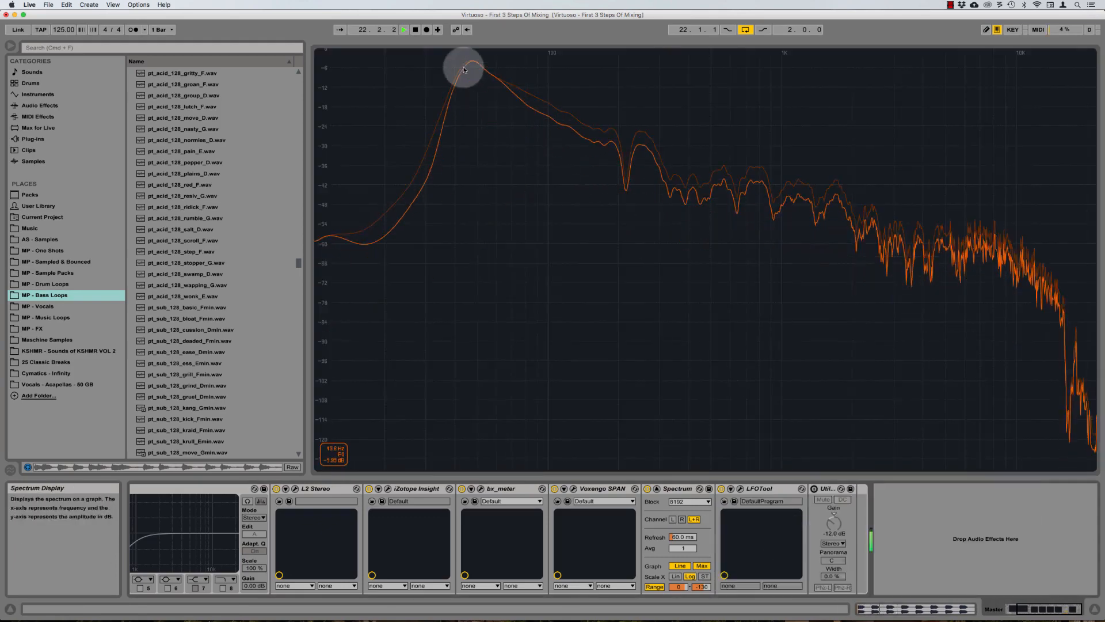
pyautogui.press('space')
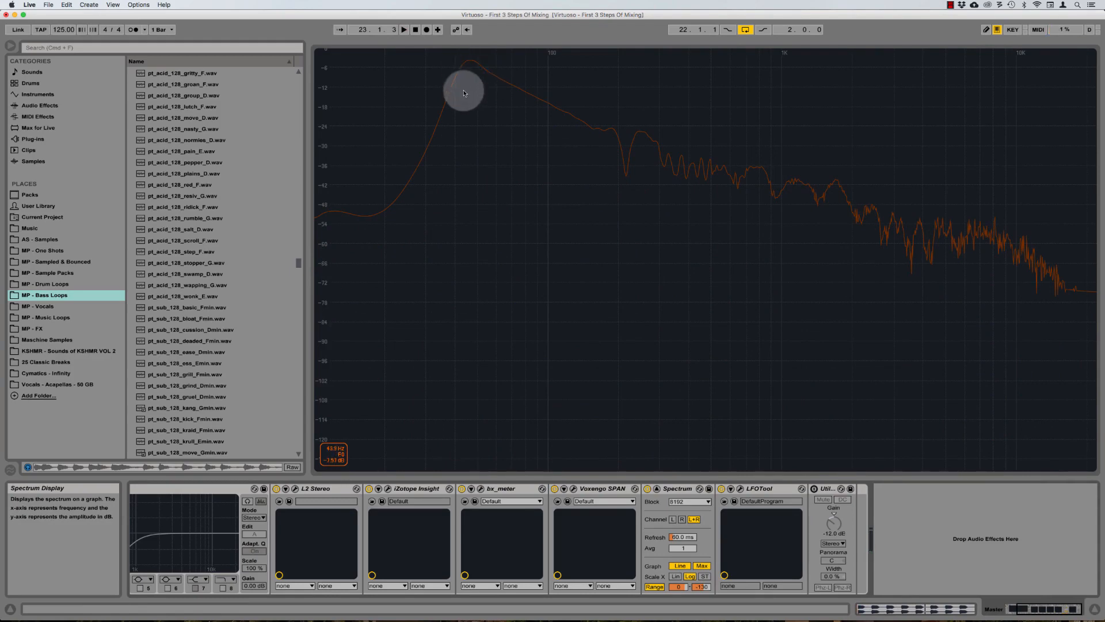
pyautogui.doubleClick(464, 92)
# Switch the solo from the kick track to the bass loop track, 23 Audio.
pyautogui.scroll(2, 489, 196)
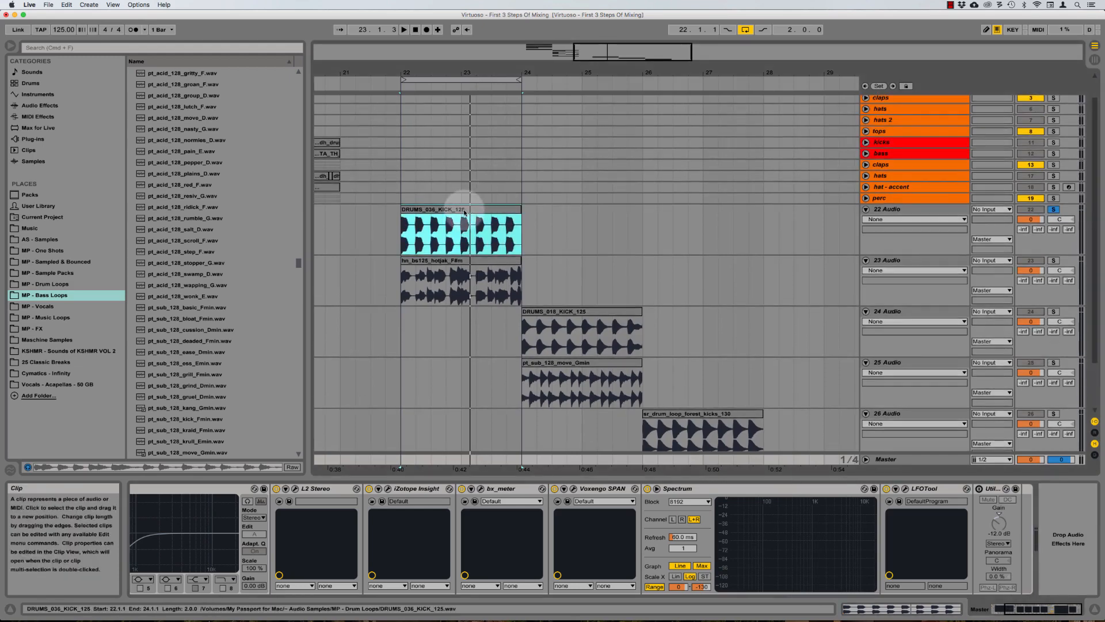
pyautogui.click(464, 212)
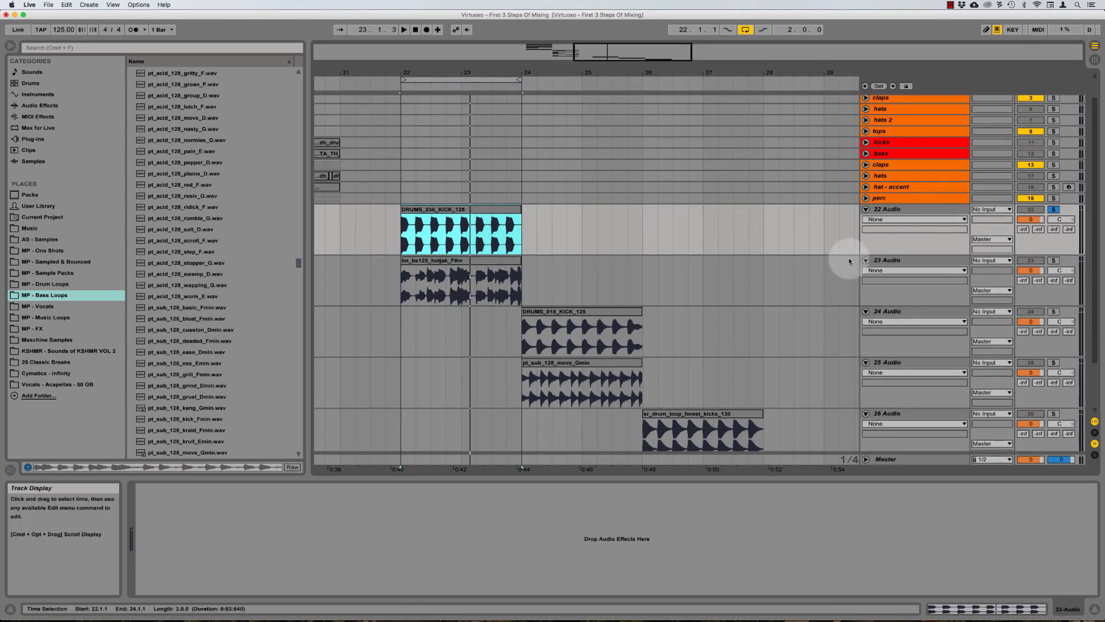
pyautogui.click(896, 260)
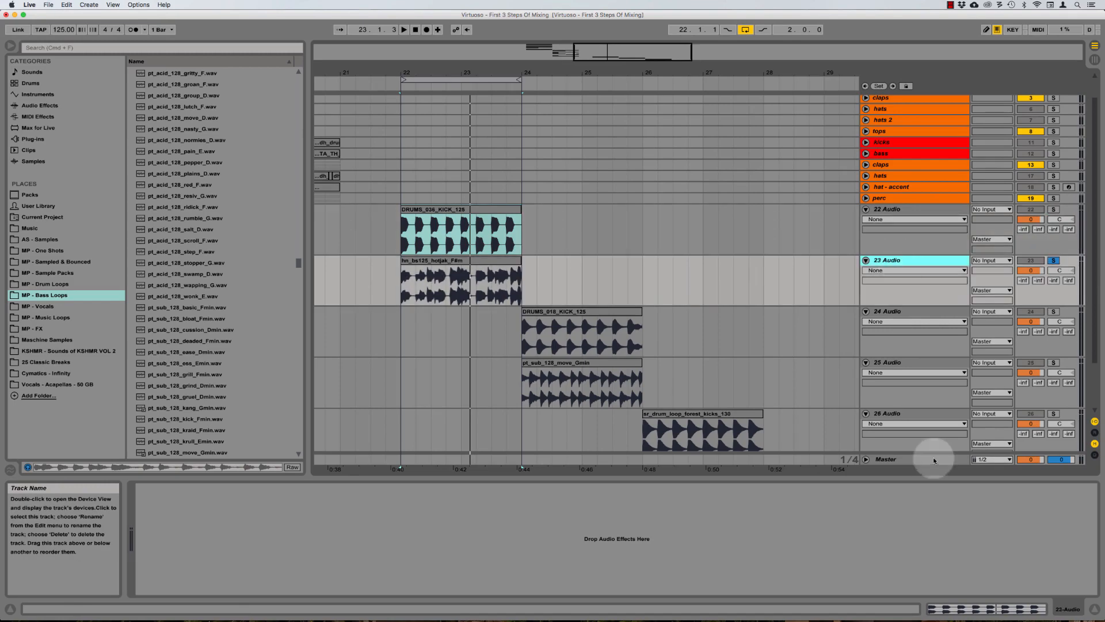
# Enlarge the Master track's Spectrum and play the soloed bass loop to examine its low-end content.
pyautogui.click(903, 461)
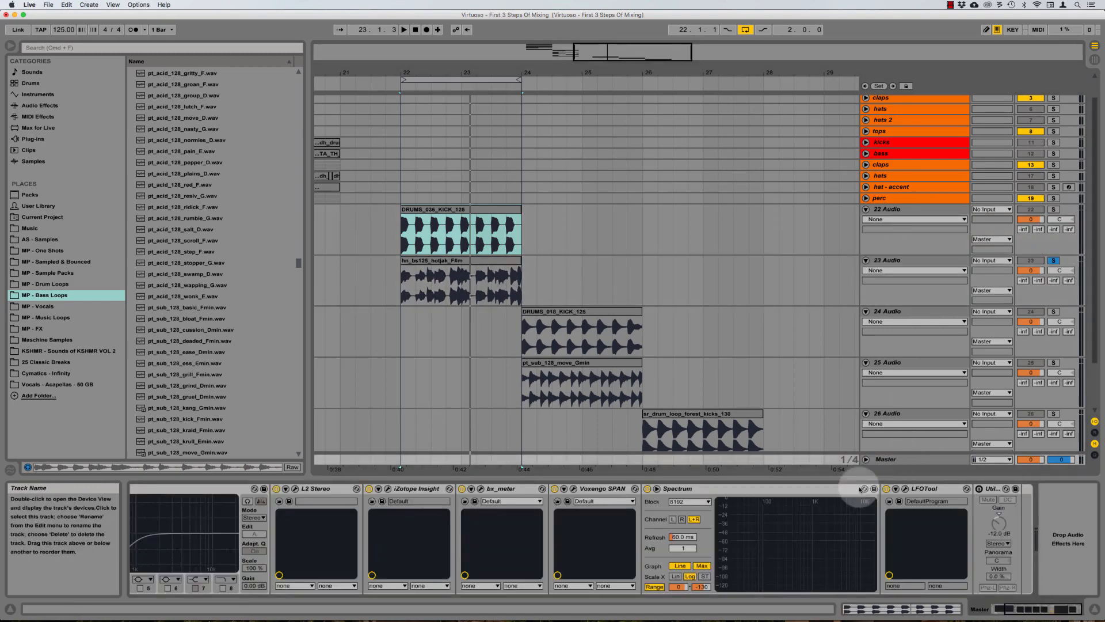
pyautogui.doubleClick(785, 525)
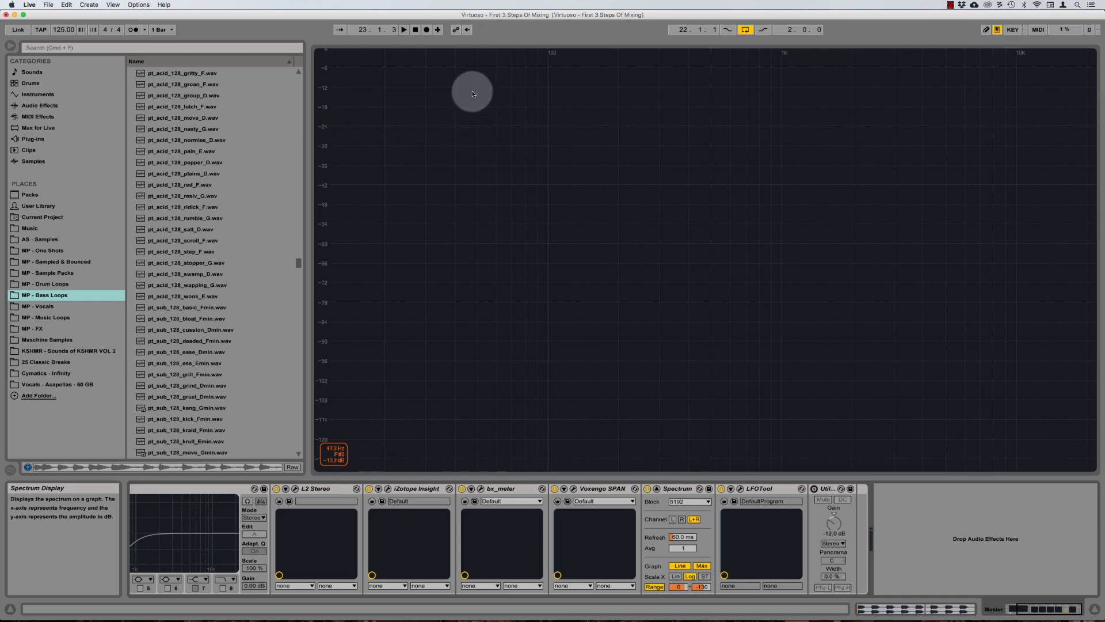
pyautogui.press('space')
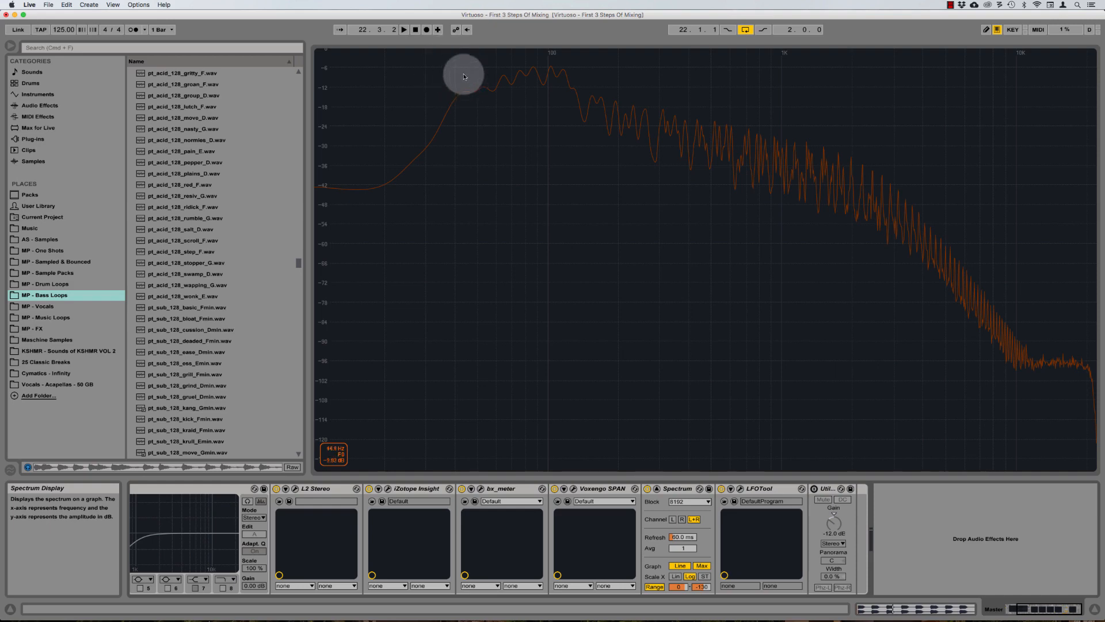
pyautogui.press('space')
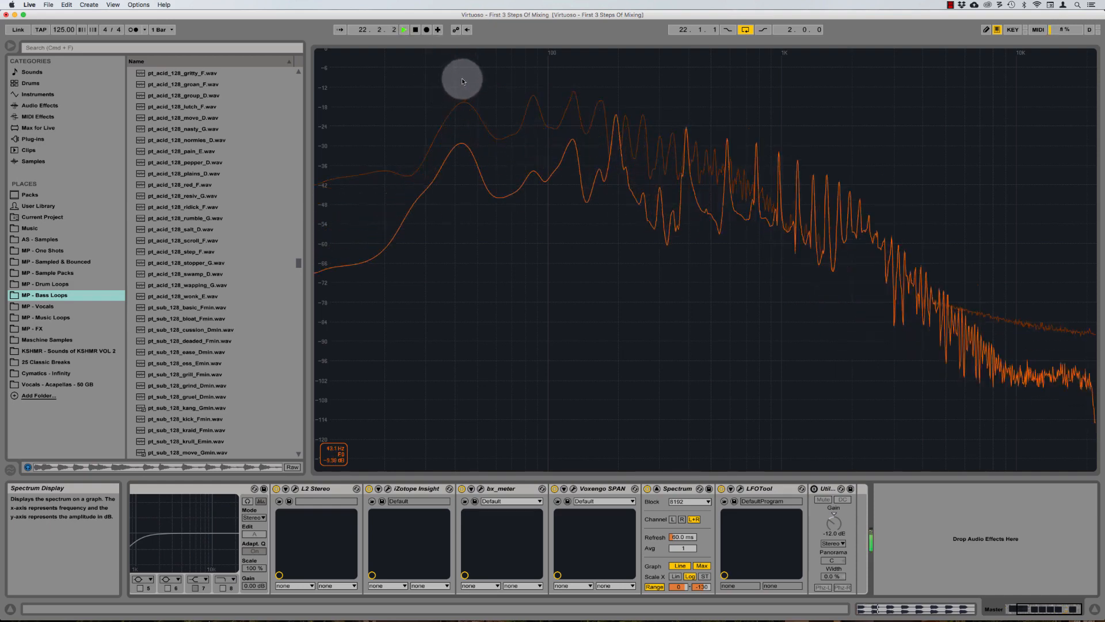
pyautogui.press('space')
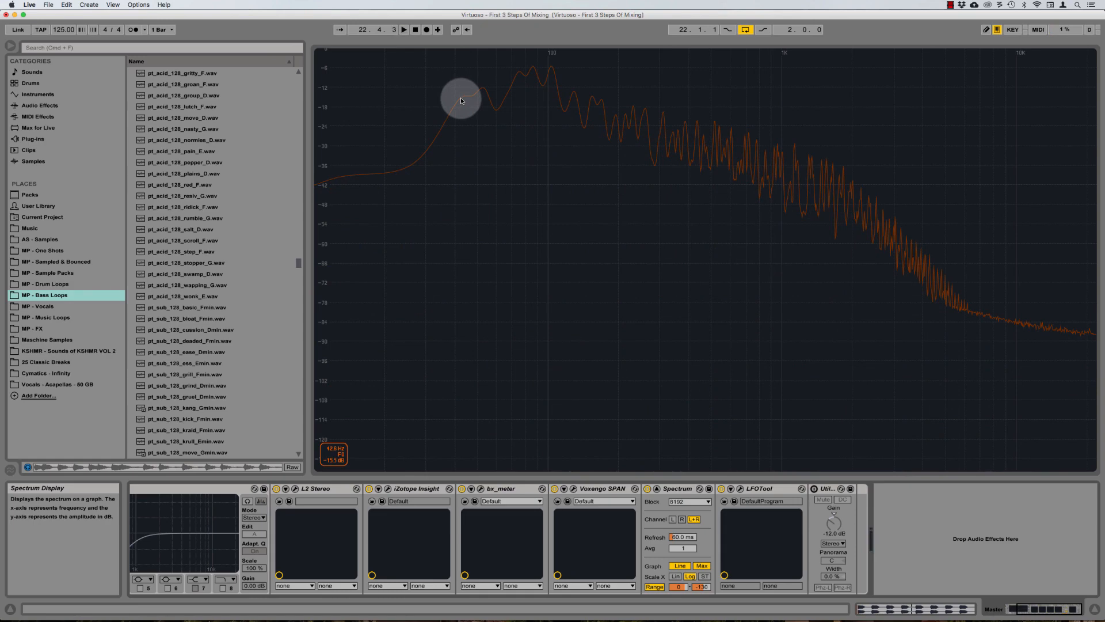
# Inspect the frequencies of the bass loop's low-end peaks in the Spectrum, replay the loop, and return to the arrangement.
pyautogui.moveTo(461, 100); pyautogui.dragTo(482, 90)
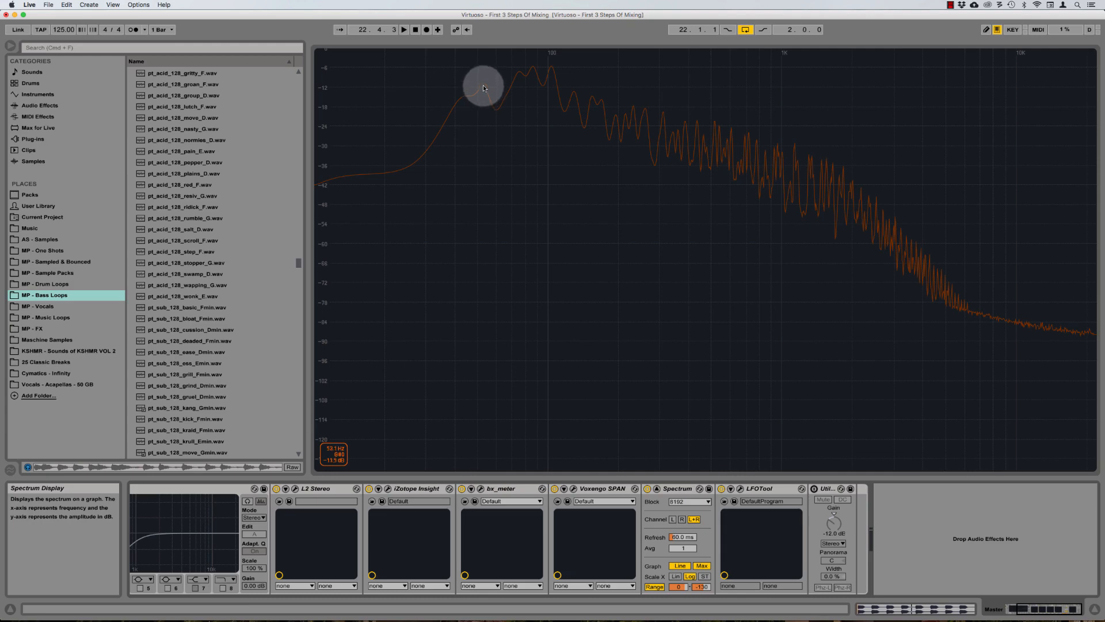
pyautogui.moveTo(484, 89); pyautogui.dragTo(562, 73)
pyautogui.moveTo(570, 121); pyautogui.dragTo(483, 86)
pyautogui.moveTo(489, 83); pyautogui.dragTo(485, 84)
pyautogui.press('space')
pyautogui.press('space')
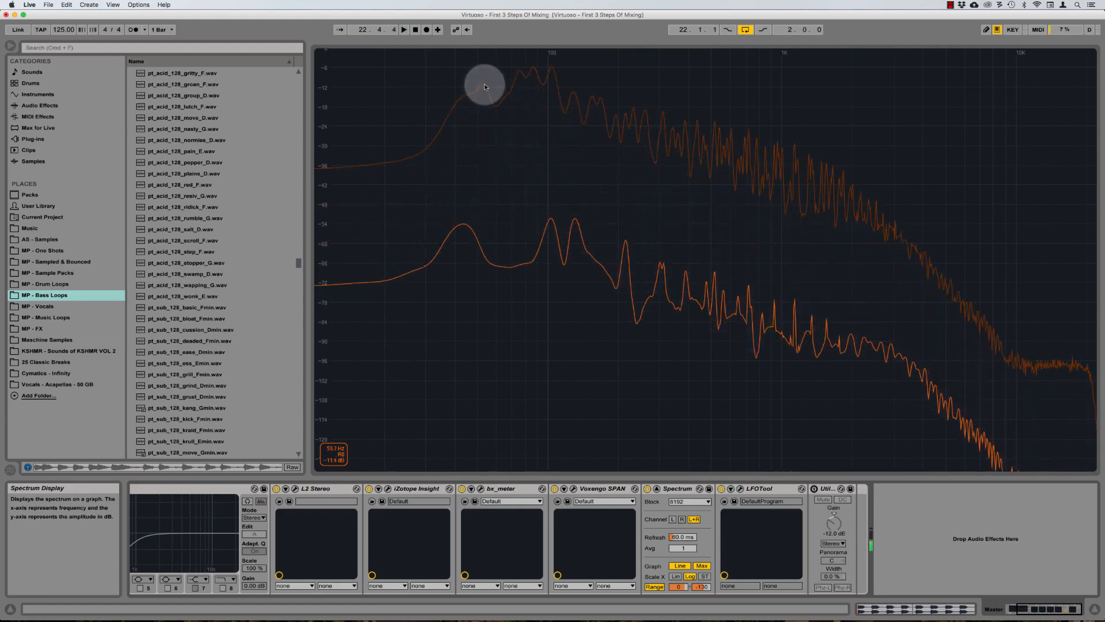
pyautogui.doubleClick(485, 86)
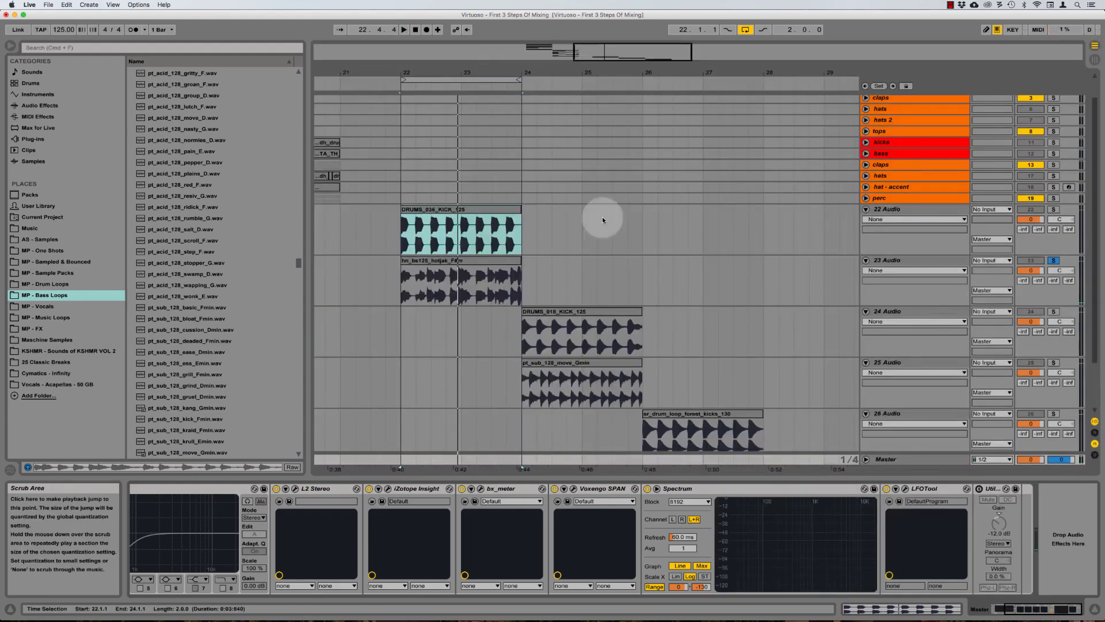
# Add an EQ Eight to the bass loop track, 23 Audio.
pyautogui.click(927, 274)
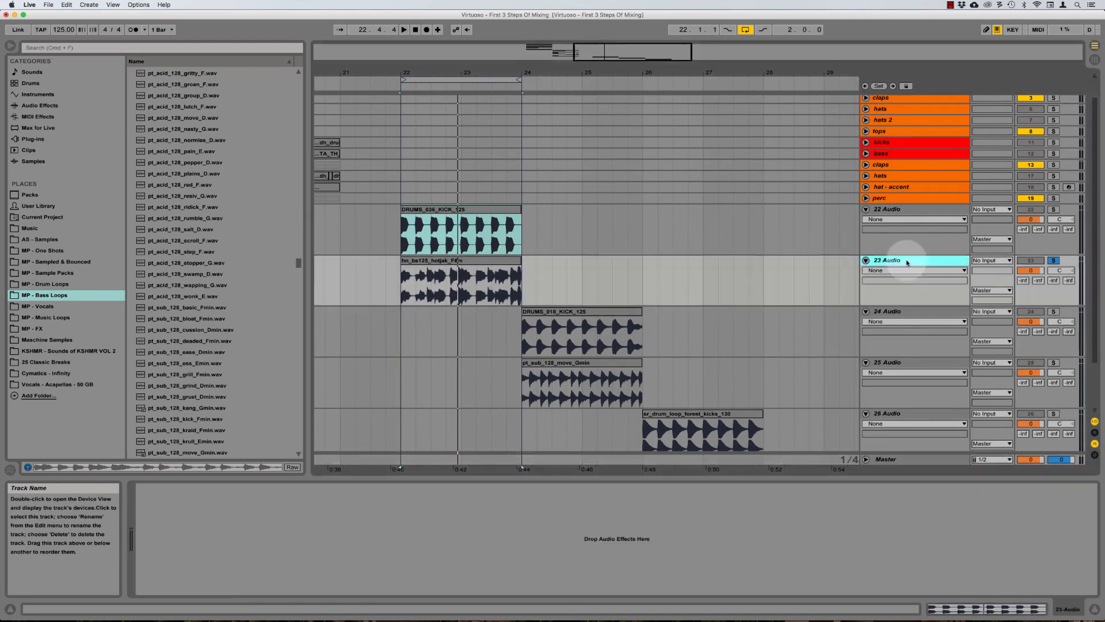
pyautogui.click(39, 106)
pyautogui.click(150, 184)
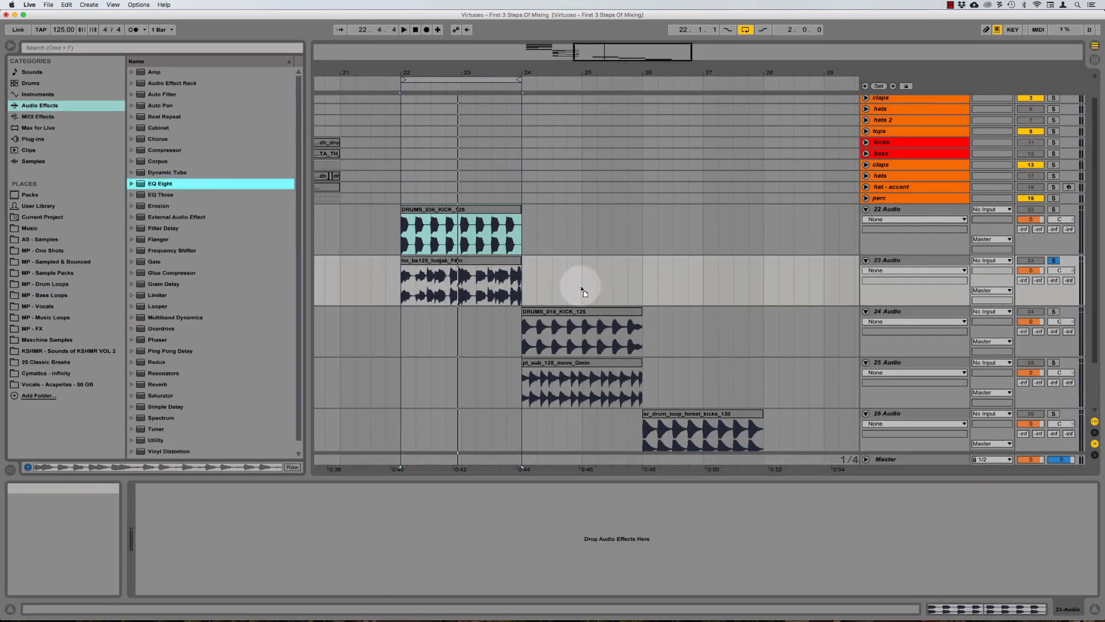
pyautogui.press('Return')
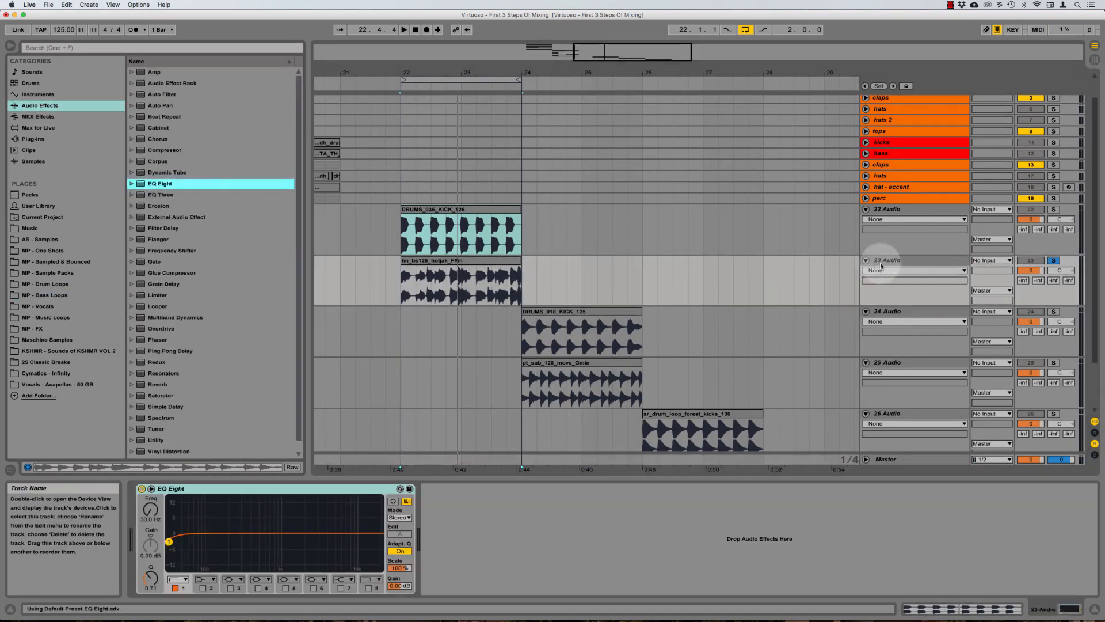
# Disable the EQ Eight's filter 1 and enable filter 3 at 55 Hz with a Q of 3.00.
pyautogui.click(176, 587)
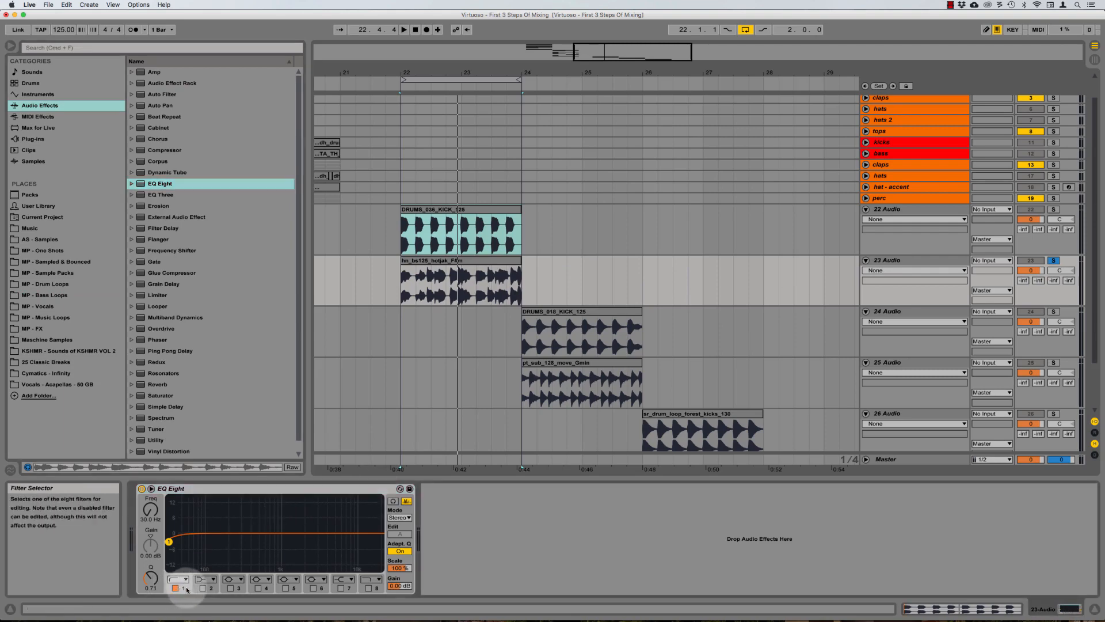
pyautogui.click(231, 587)
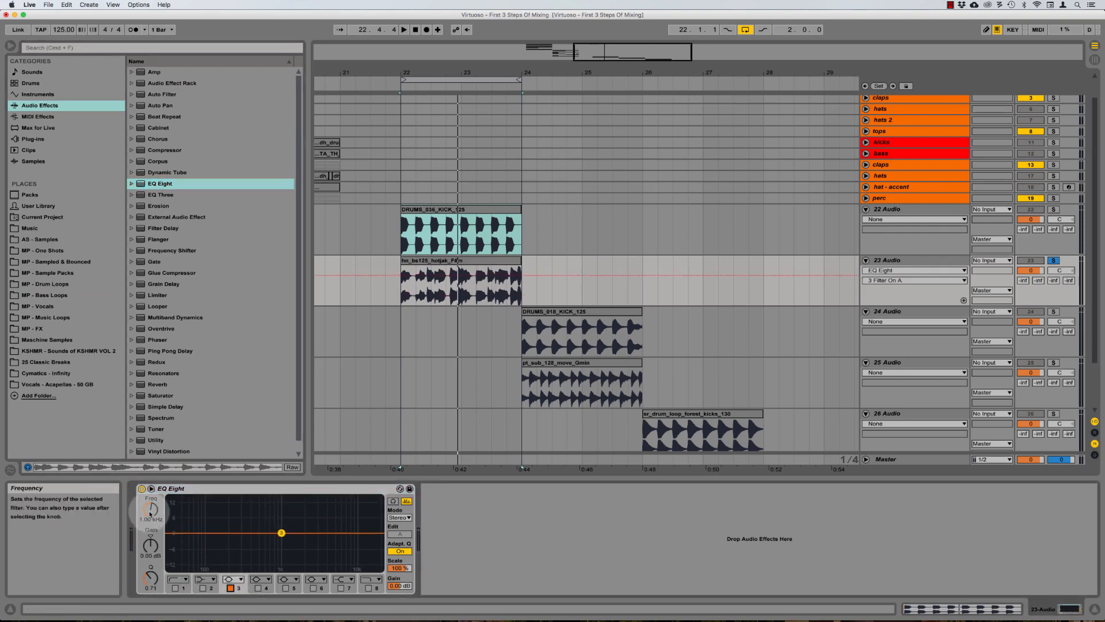
pyautogui.moveTo(147, 575); pyautogui.dragTo(147, 535)
# Add an enlarged Spectrum after the EQ Eight and, during playback, set filter 3's gain to 3 dB and its Q to 4.00.
pyautogui.moveTo(172, 419); pyautogui.dragTo(525, 562)
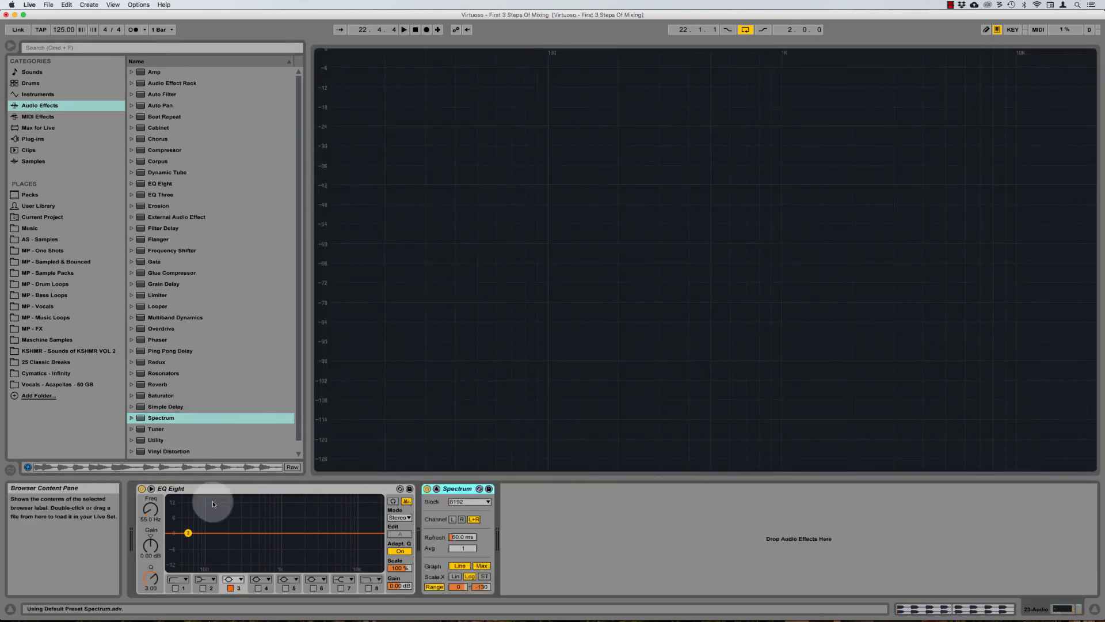
pyautogui.press('space')
pyautogui.moveTo(151, 541); pyautogui.dragTo(150, 488)
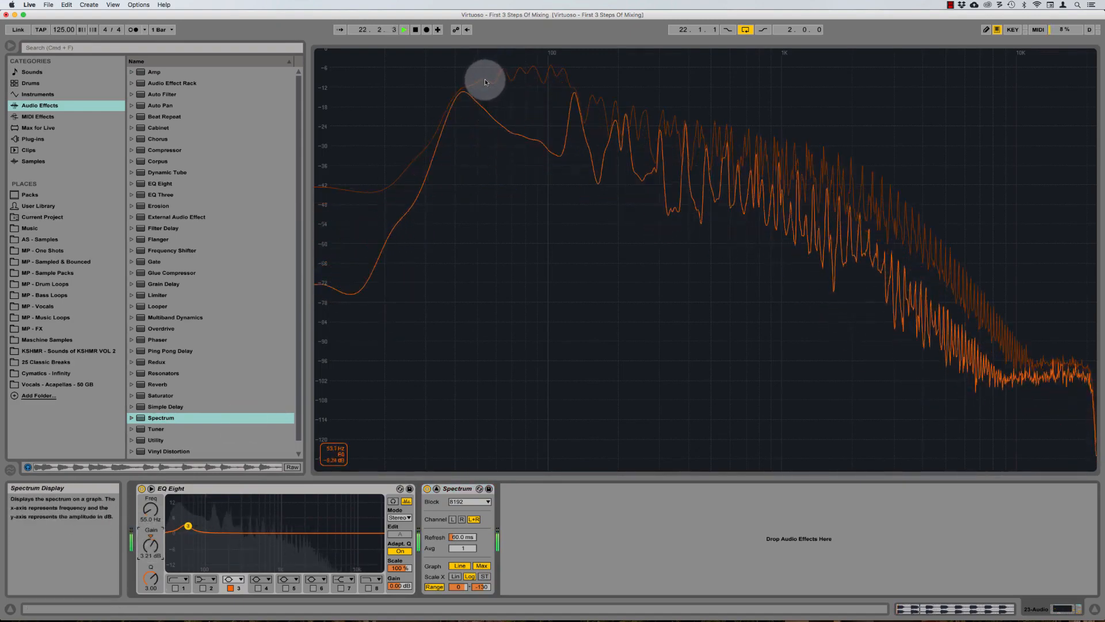
pyautogui.press('space')
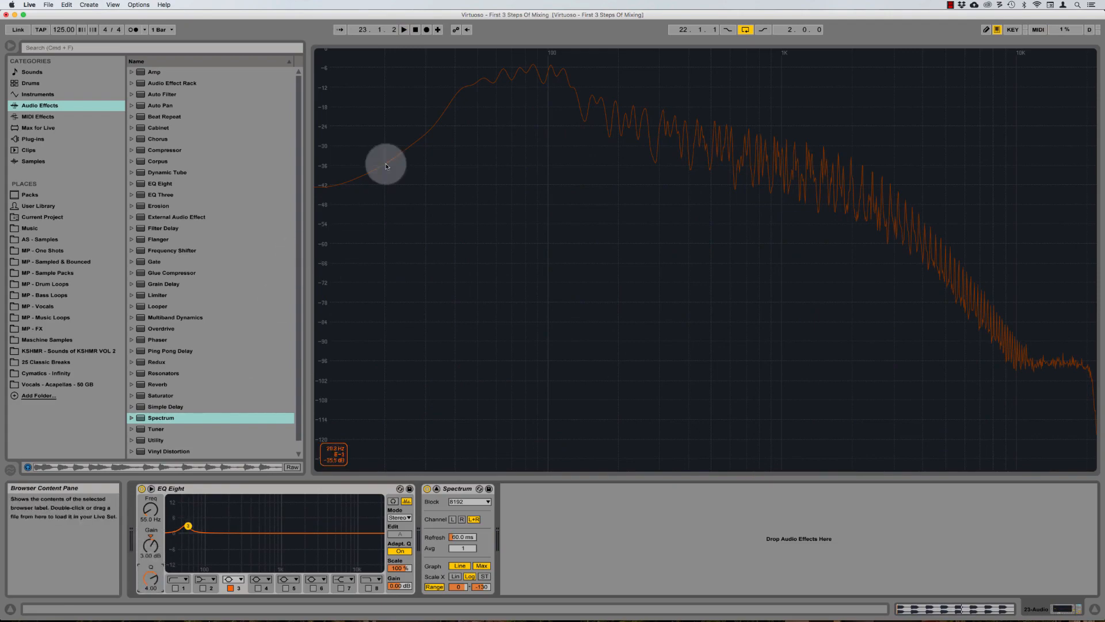
# Replay the bass loop to examine its boosted low end in the track's Spectrum, and return to the arrangement.
pyautogui.press('space')
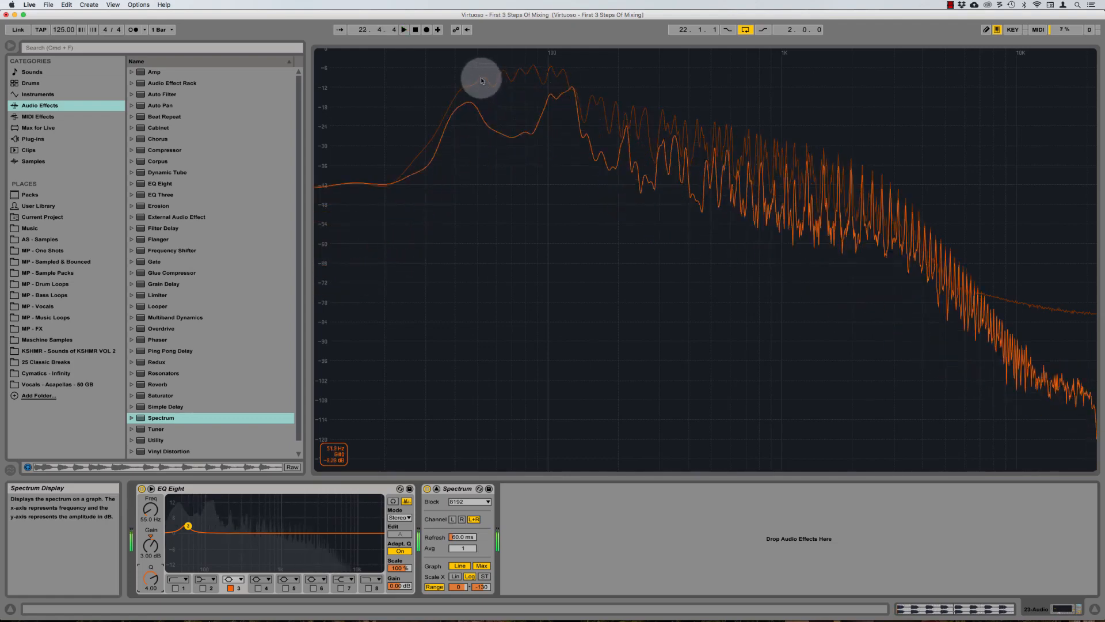
pyautogui.press('space')
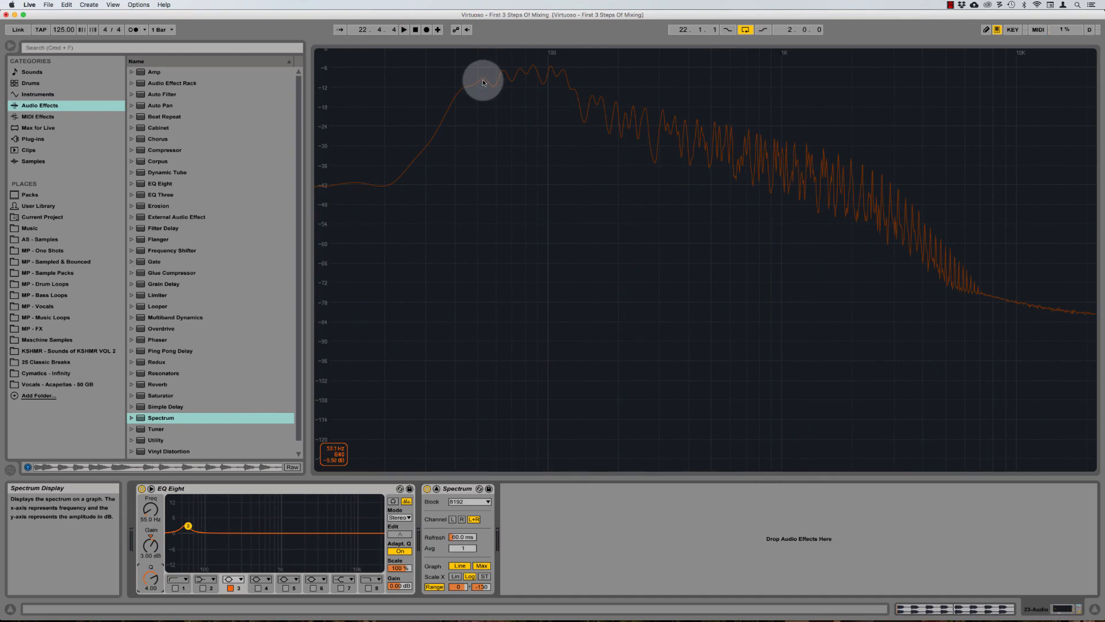
pyautogui.doubleClick(483, 85)
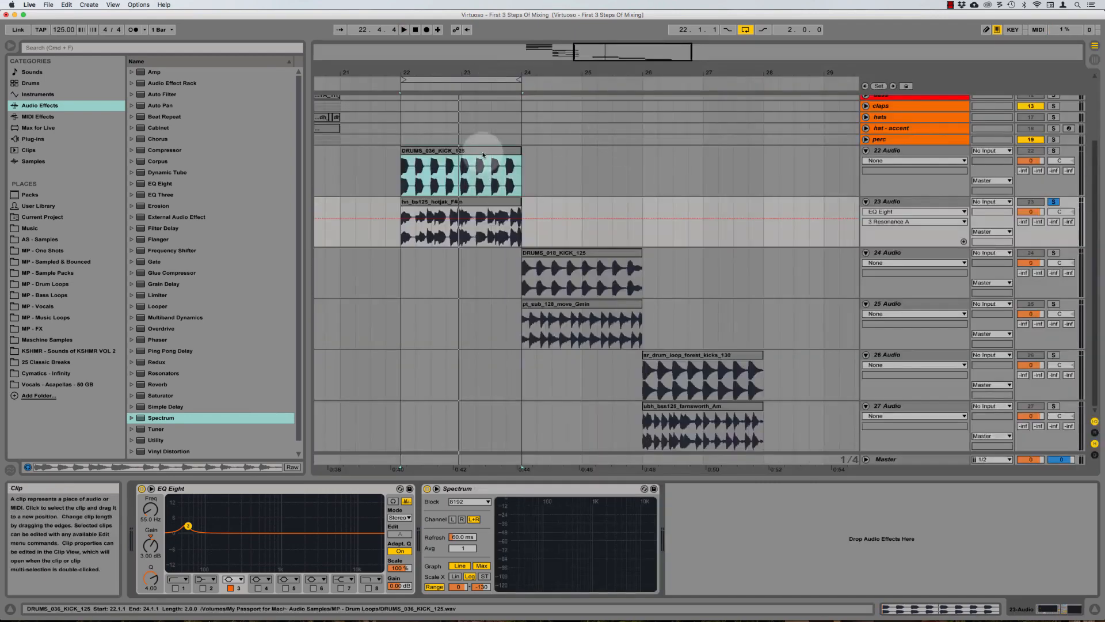
# Search the audio effects for "lfo" and insert the MP - LFO Tool - Kick SC rack between EQ Eight and Spectrum on 23 Audio.
pyautogui.click(889, 202)
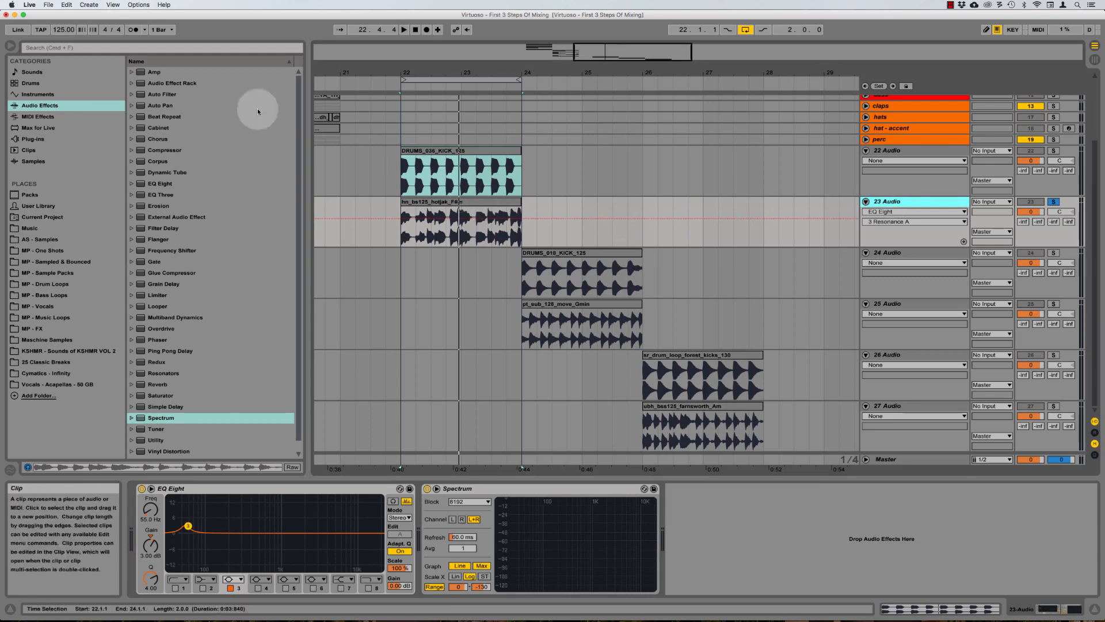
pyautogui.click(119, 47)
pyautogui.write('lfo')
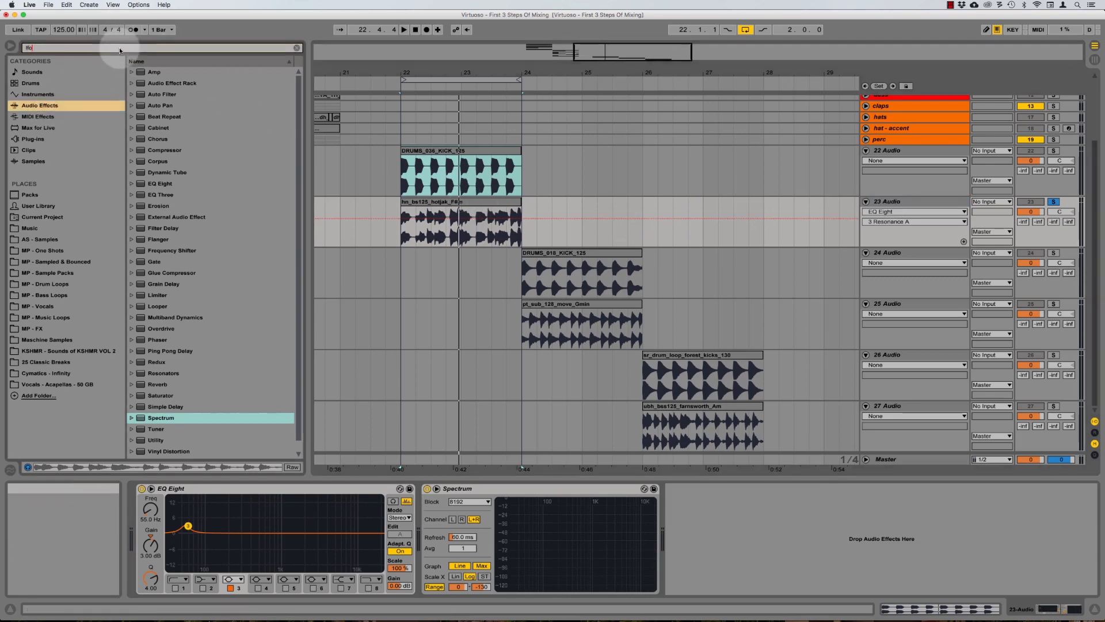
pyautogui.click(167, 72)
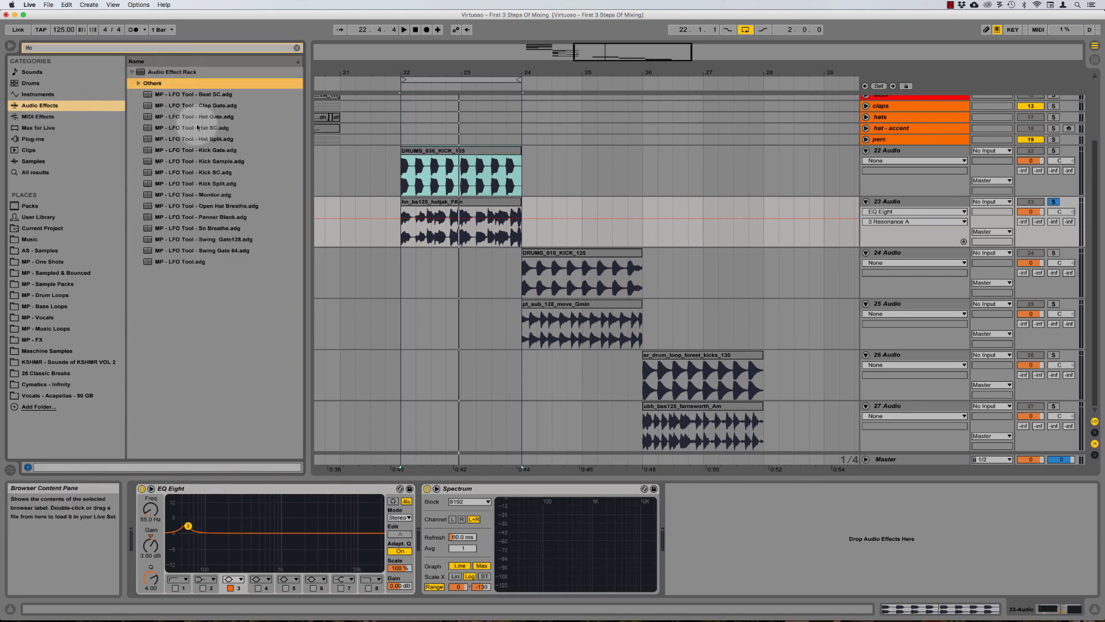
pyautogui.click(204, 172)
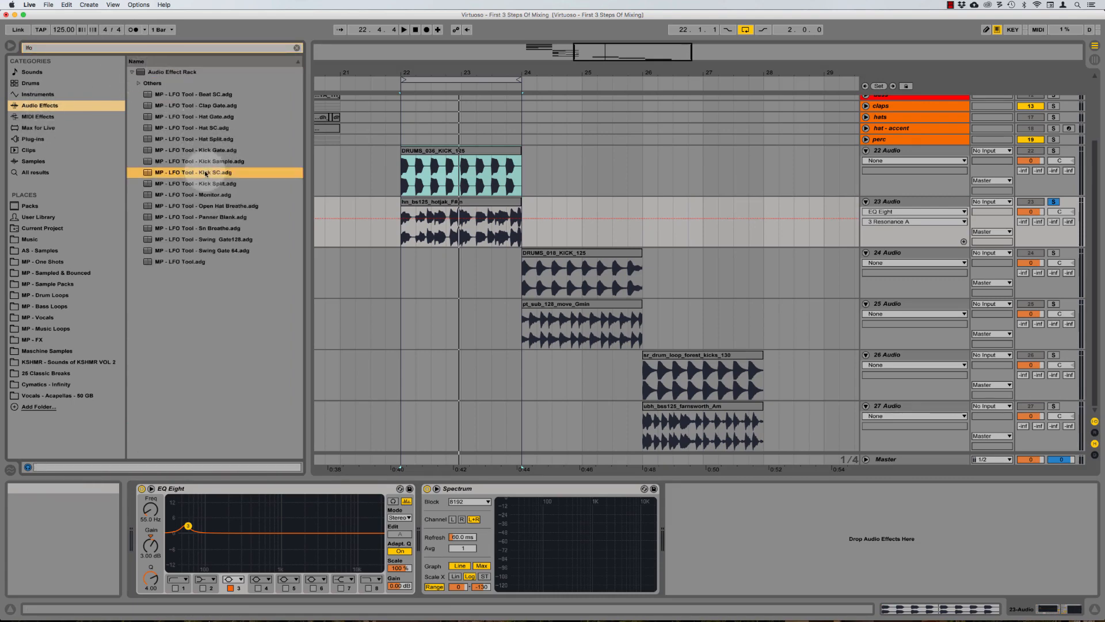
pyautogui.moveTo(446, 564); pyautogui.dragTo(422, 543)
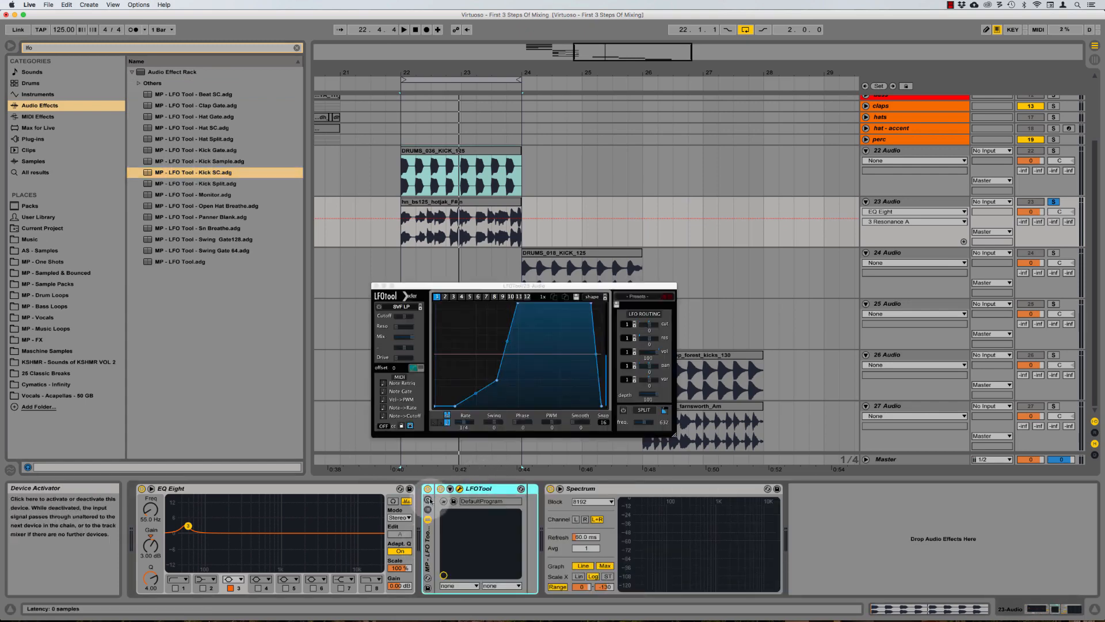
# Show the Kick SC rack's macros, map LFOTool's LFO Depth to Macro 1, and rename that macro "punch".
pyautogui.click(429, 502)
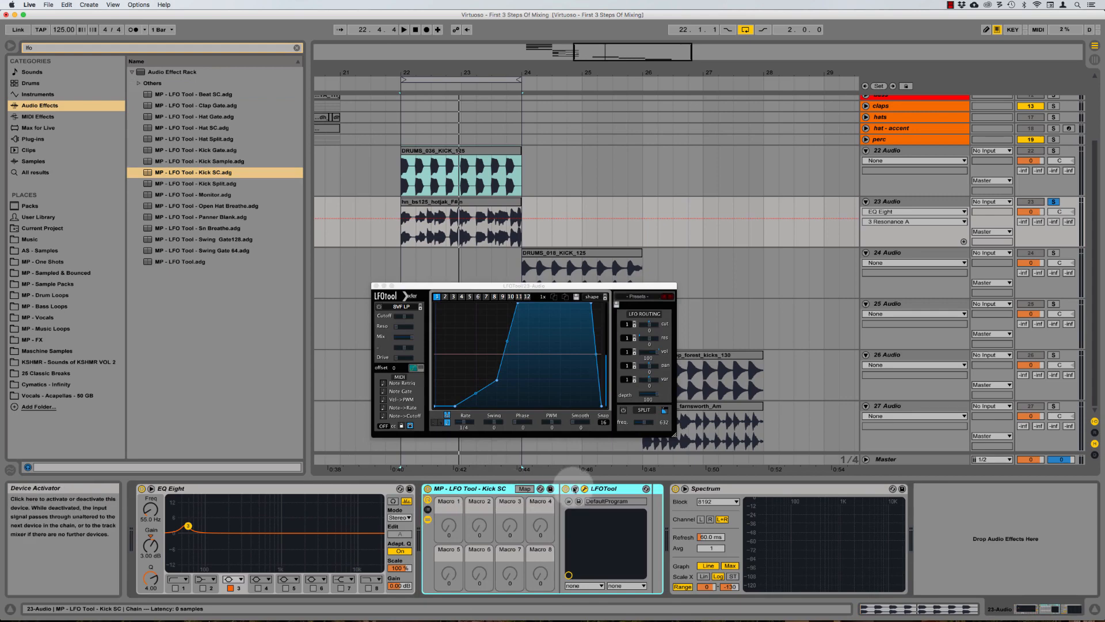
pyautogui.click(575, 488)
pyautogui.rightClick(681, 509)
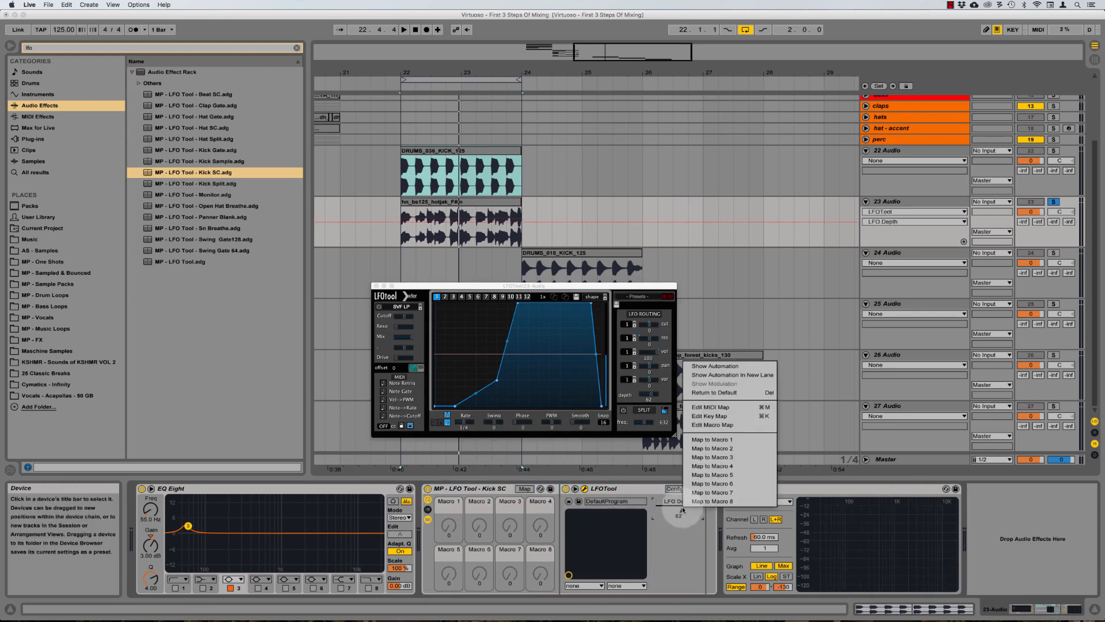
pyautogui.click(728, 434)
pyautogui.click(446, 507)
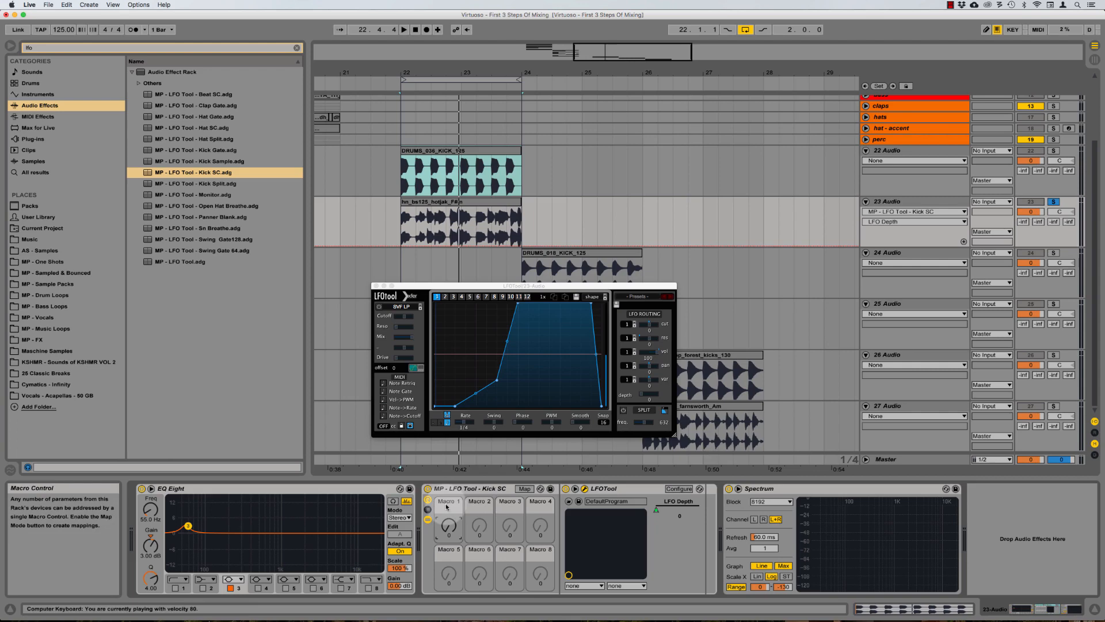
pyautogui.write('Du')
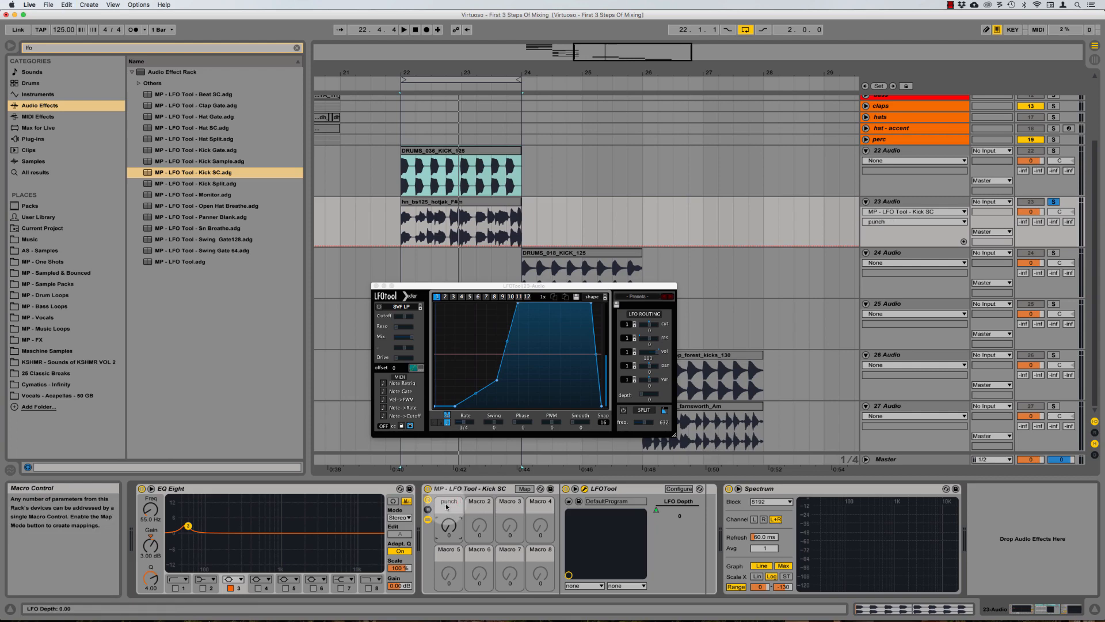
# Reshape the bass LFOTool's curve so its bent rise becomes one straight ramp, and move its window aside.
pyautogui.moveTo(506, 286); pyautogui.dragTo(563, 222)
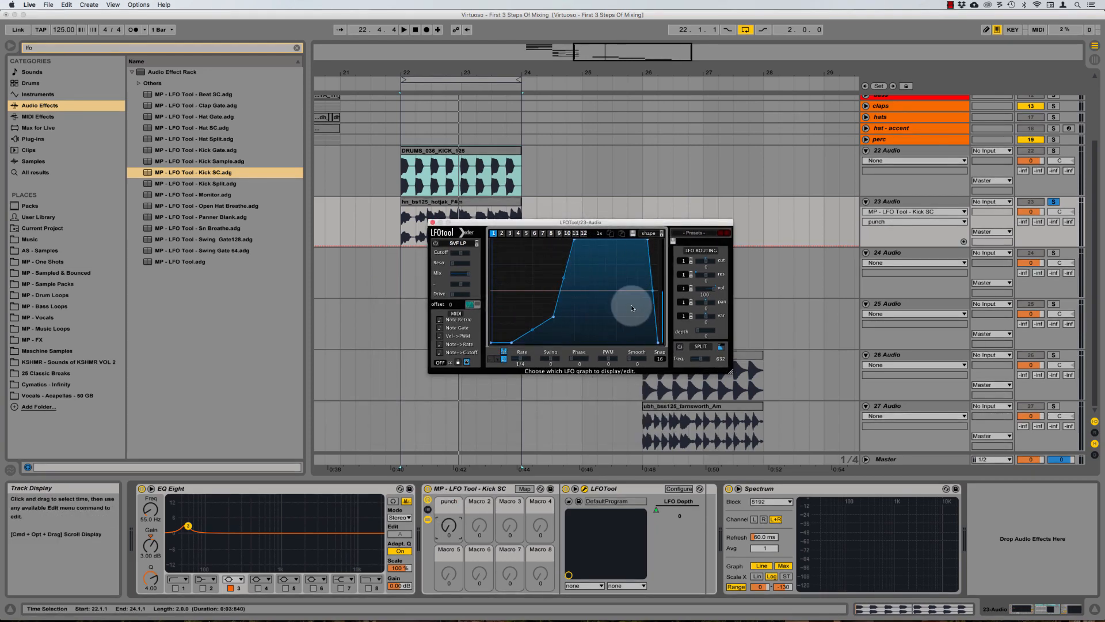
pyautogui.moveTo(552, 317); pyautogui.dragTo(683, 227)
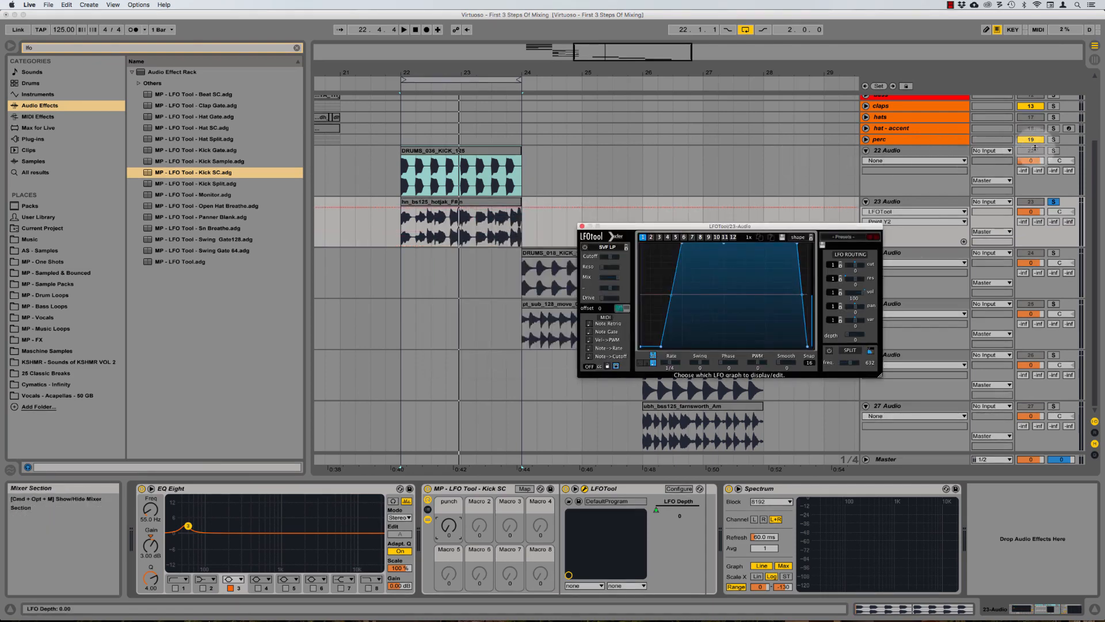
# Solo the 22 Audio kick track, open the Master's LFOTool beside the bass one, and play the loop to examine the kick's waveform.
pyautogui.click(1054, 151)
pyautogui.click(893, 150)
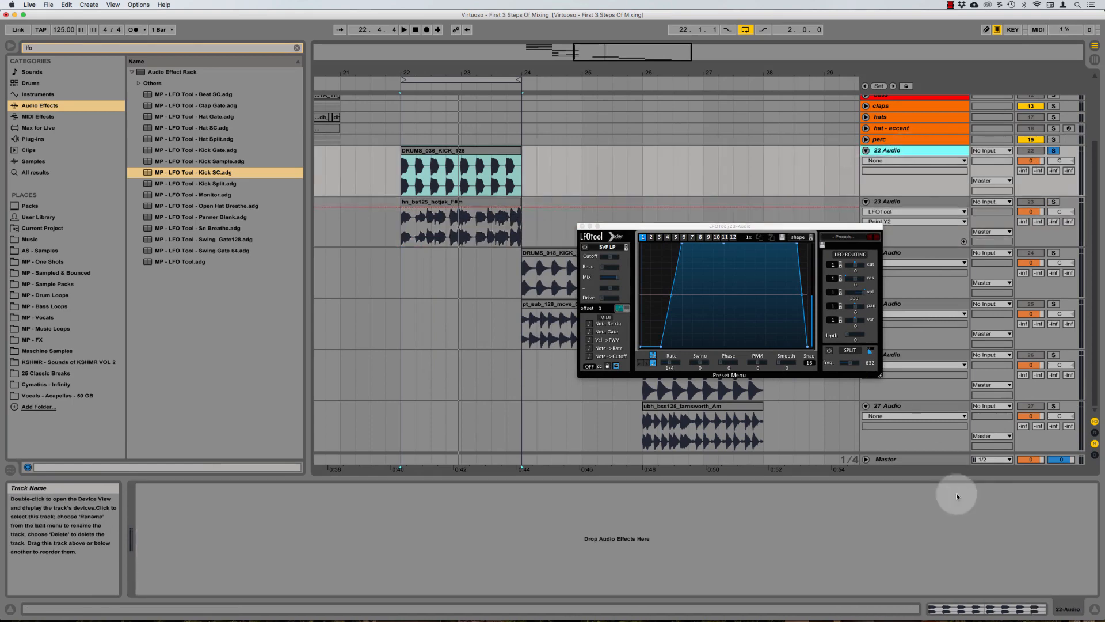
pyautogui.click(914, 459)
pyautogui.click(906, 488)
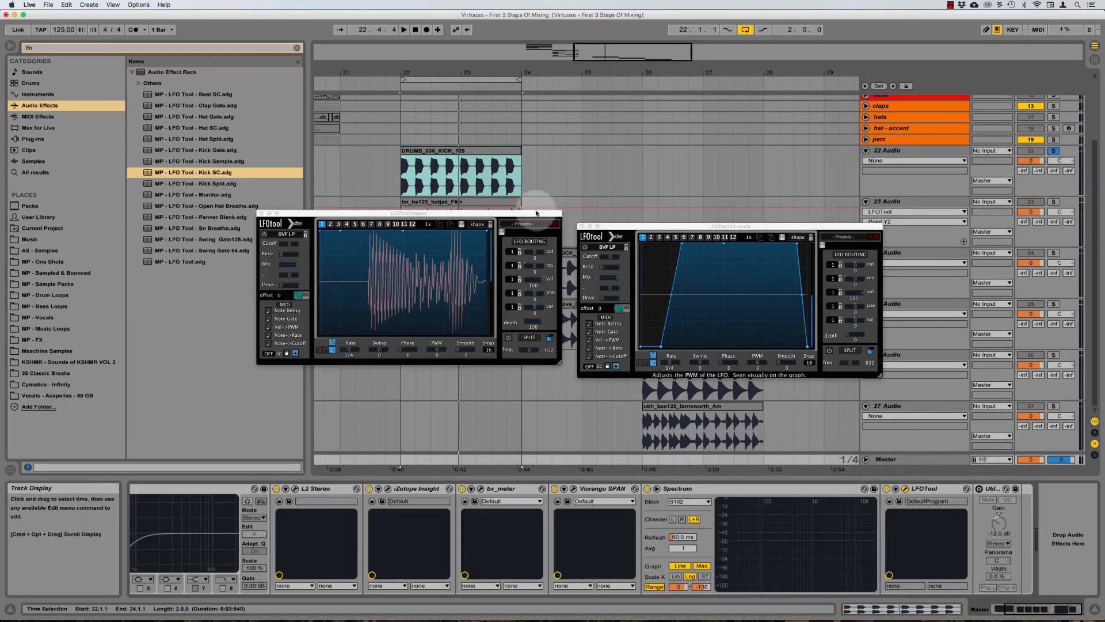
pyautogui.moveTo(435, 214); pyautogui.dragTo(389, 205)
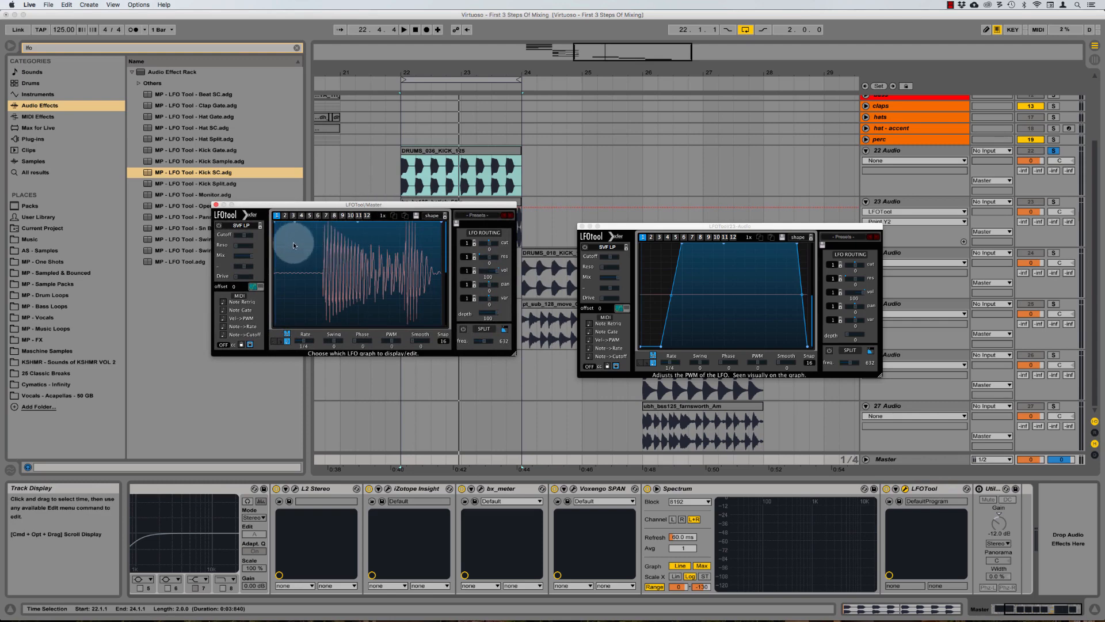
pyautogui.press('space')
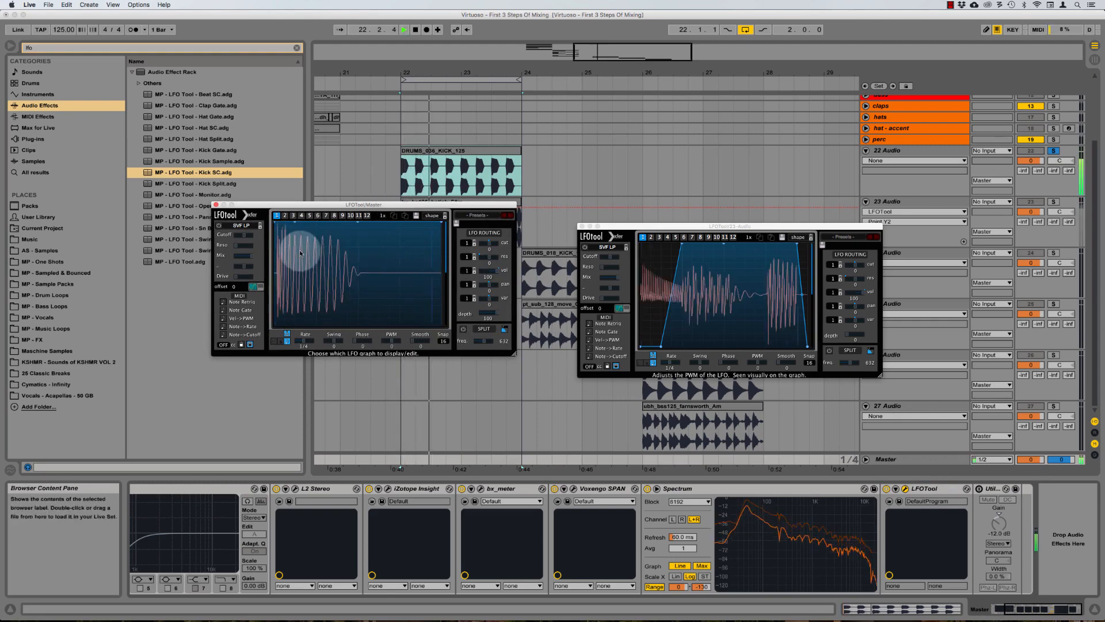
pyautogui.press('space')
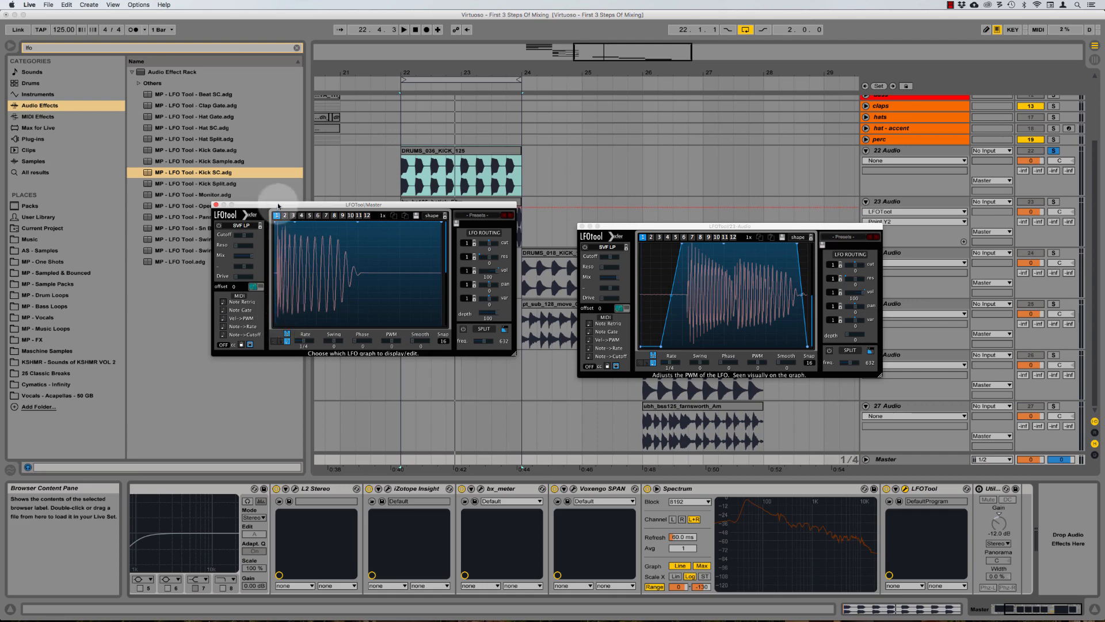
# Align the two LFOTool windows and play the kick and bass together to compare their waveforms without side-chaining.
pyautogui.moveTo(278, 206); pyautogui.dragTo(239, 203)
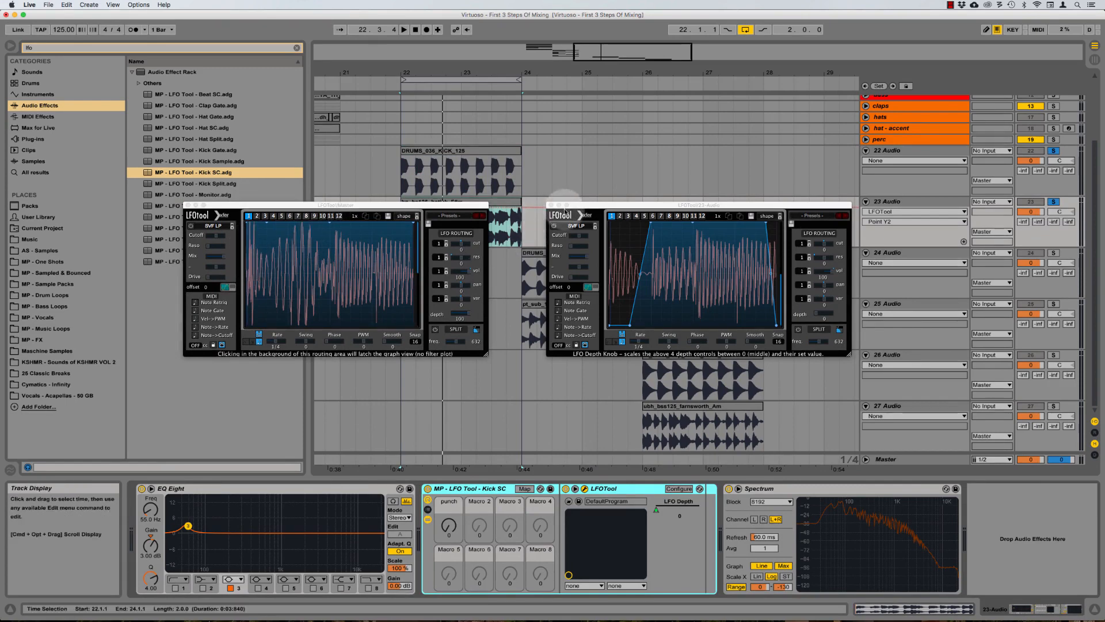
pyautogui.moveTo(585, 208); pyautogui.dragTo(571, 210)
pyautogui.moveTo(467, 207); pyautogui.dragTo(478, 211)
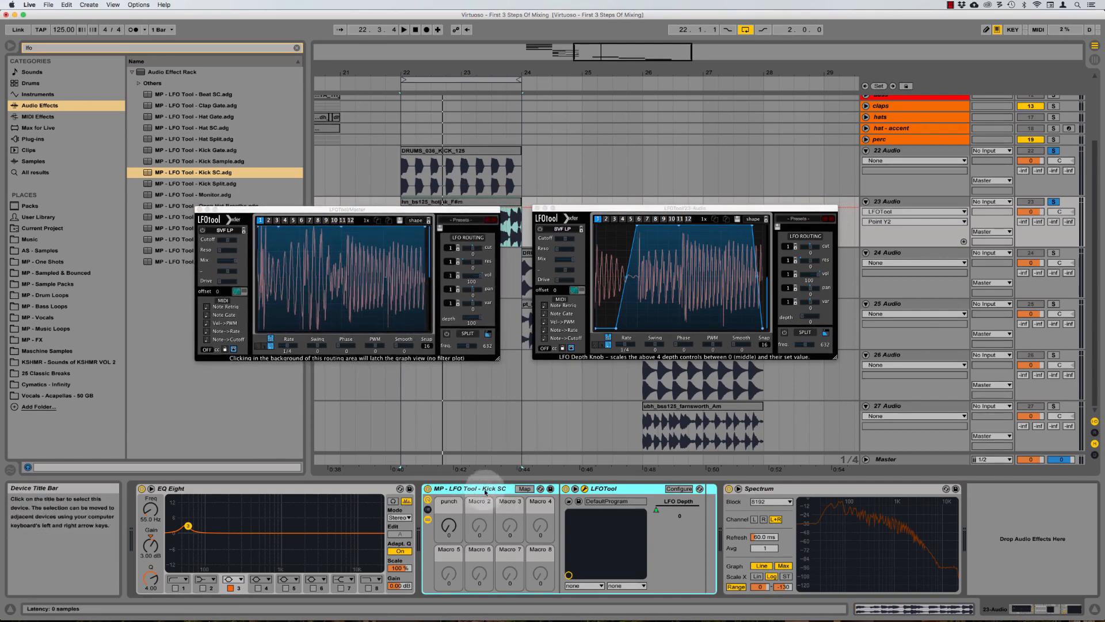
pyautogui.click(615, 487)
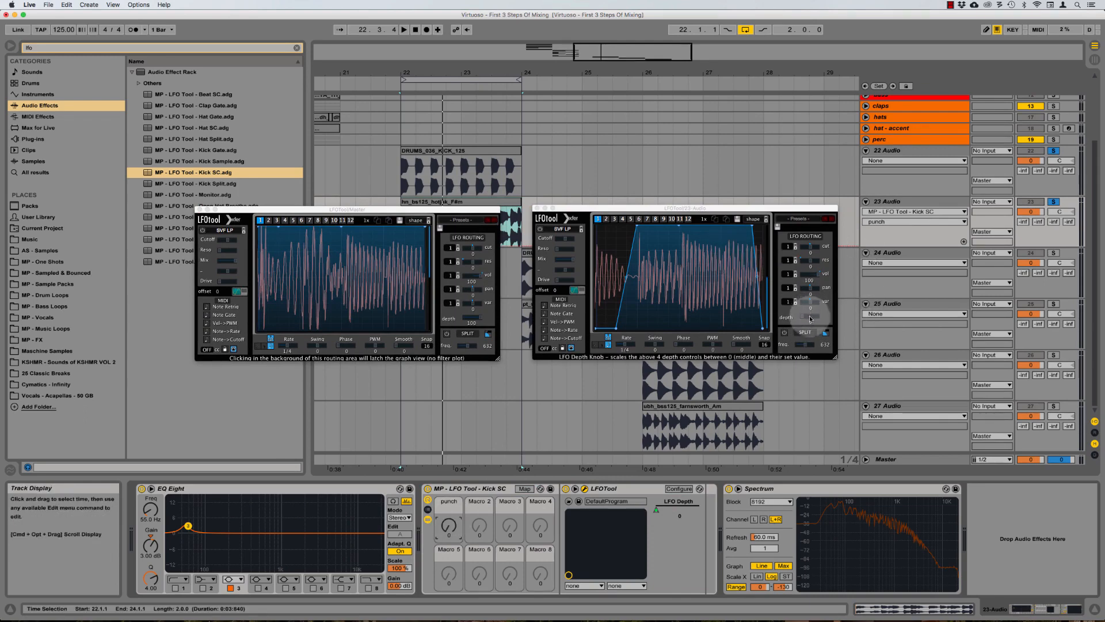
pyautogui.moveTo(715, 207)
pyautogui.mouseDown()
pyautogui.moveTo(746, 209)
pyautogui.moveTo(726, 210)
pyautogui.mouseUp()
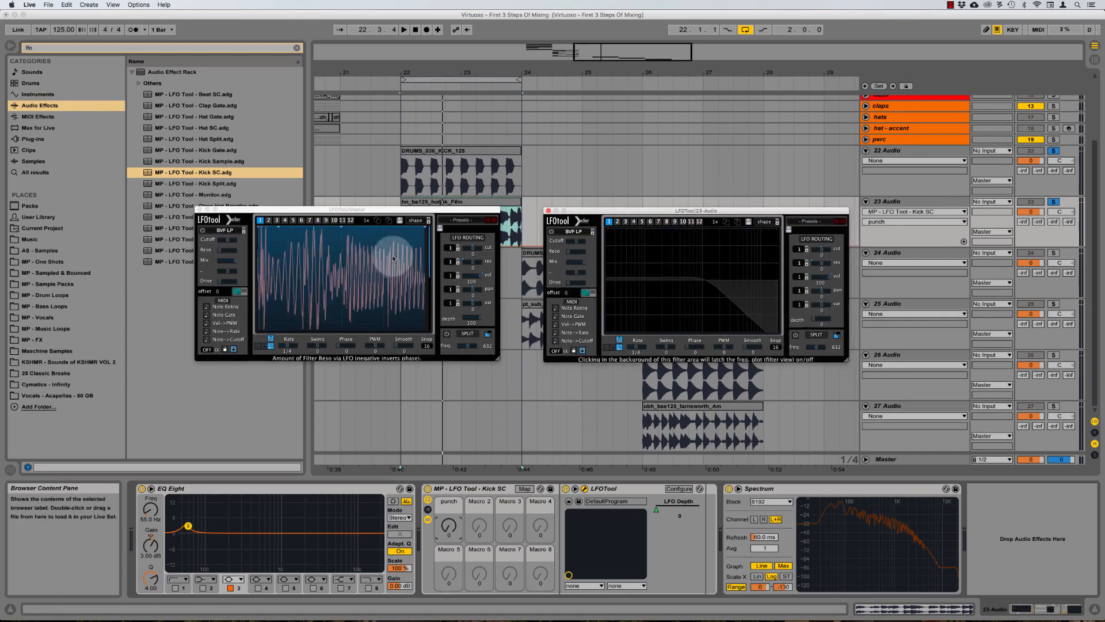
pyautogui.moveTo(357, 209)
pyautogui.mouseDown()
pyautogui.moveTo(342, 210)
pyautogui.moveTo(365, 212)
pyautogui.mouseUp()
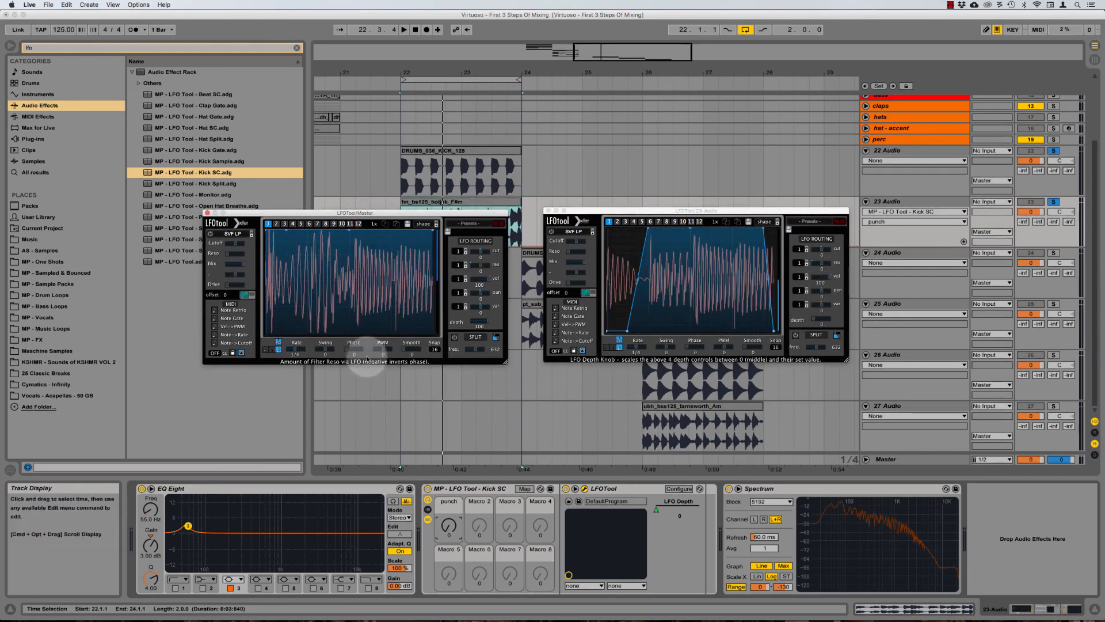
pyautogui.press('space')
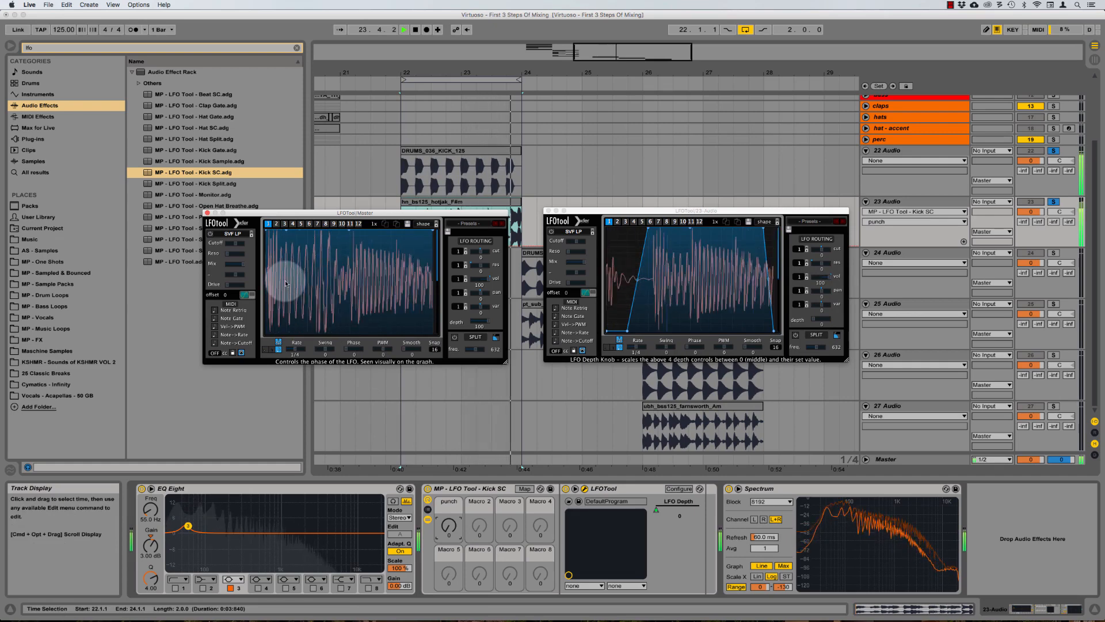
pyautogui.press('space')
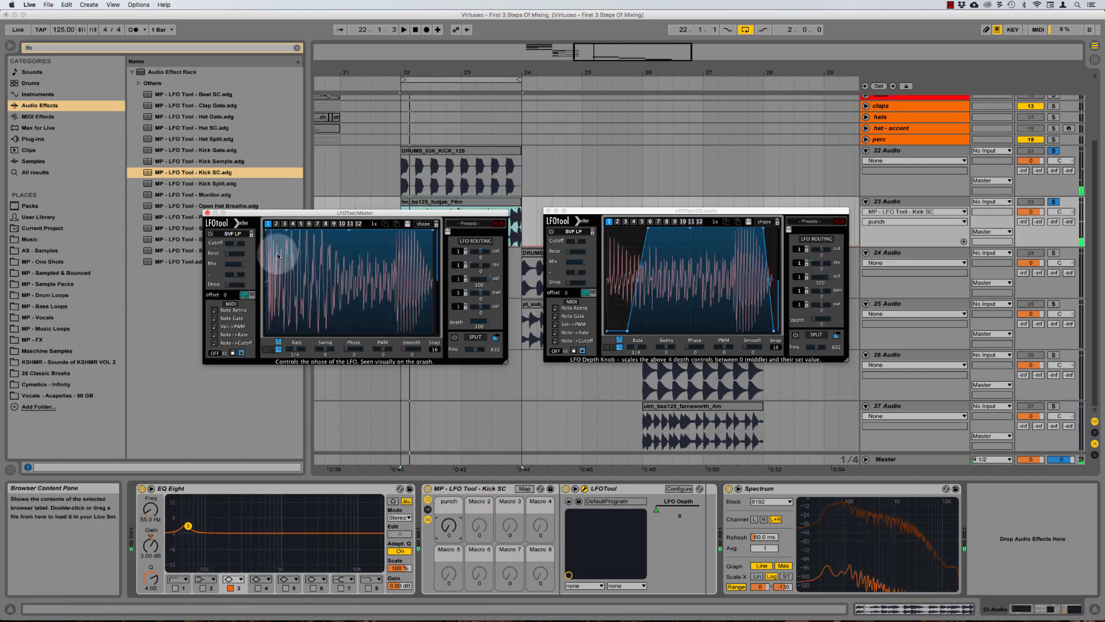
pyautogui.press('space')
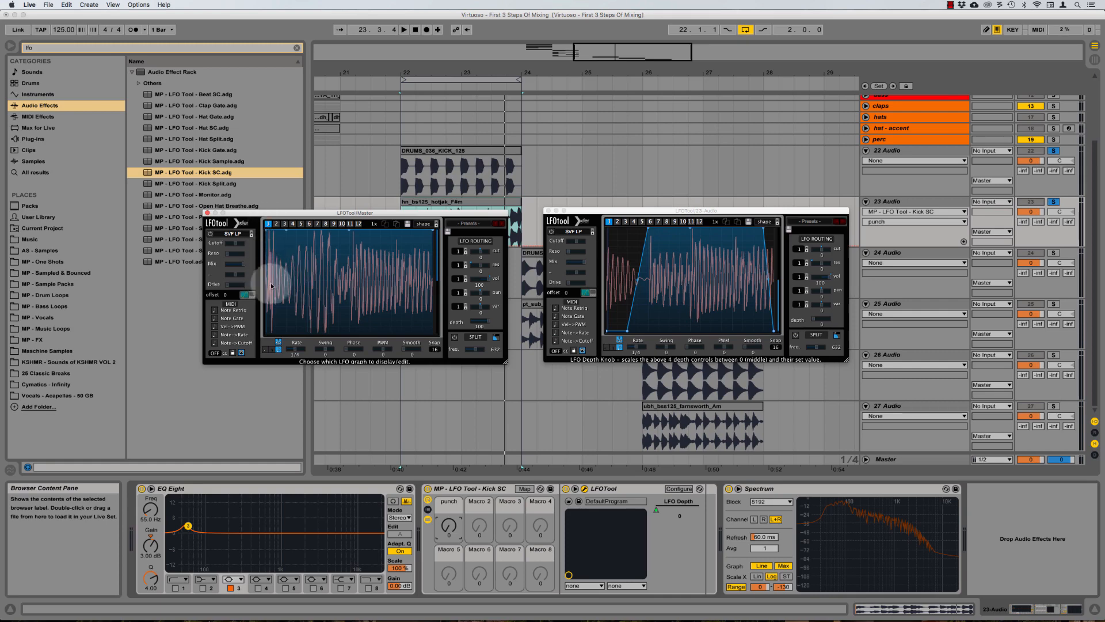
# Raise the punch macro to 127 and replay the kick and bass to examine the side-chained waveform in the Master's LFOTool.
pyautogui.click(445, 527)
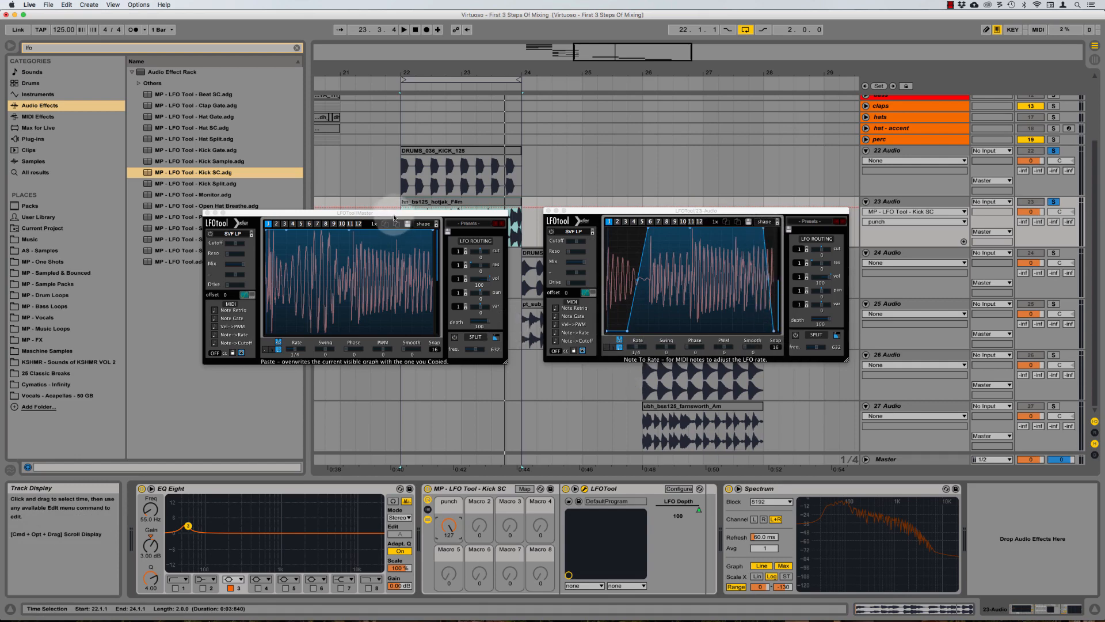
pyautogui.moveTo(392, 215)
pyautogui.mouseDown()
pyautogui.moveTo(405, 216)
pyautogui.moveTo(396, 213)
pyautogui.mouseUp()
pyautogui.press('space')
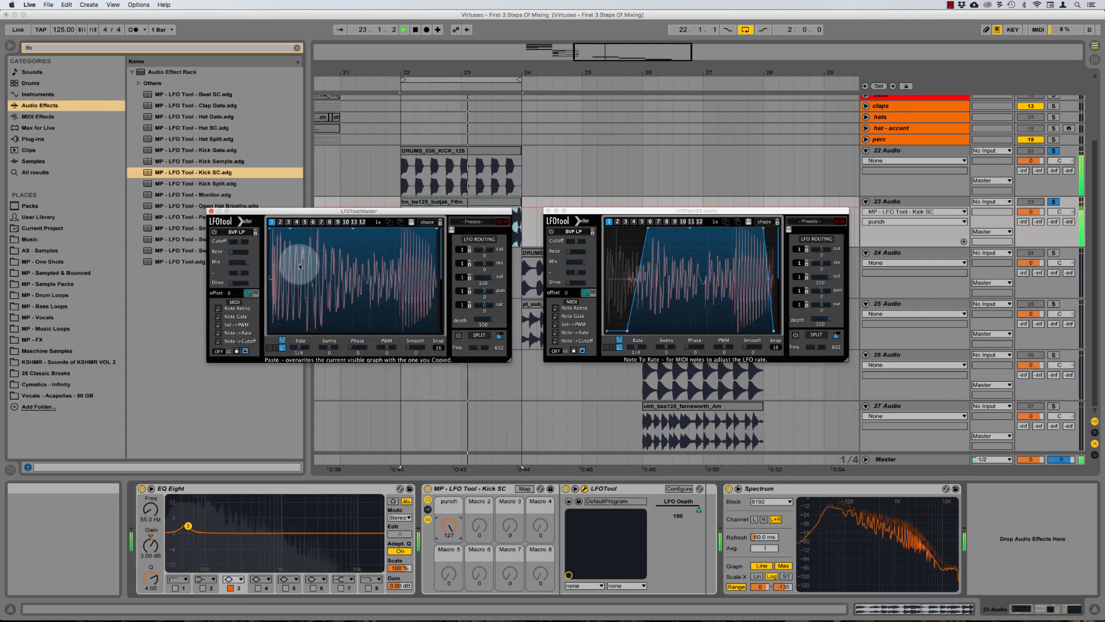
pyautogui.press('space')
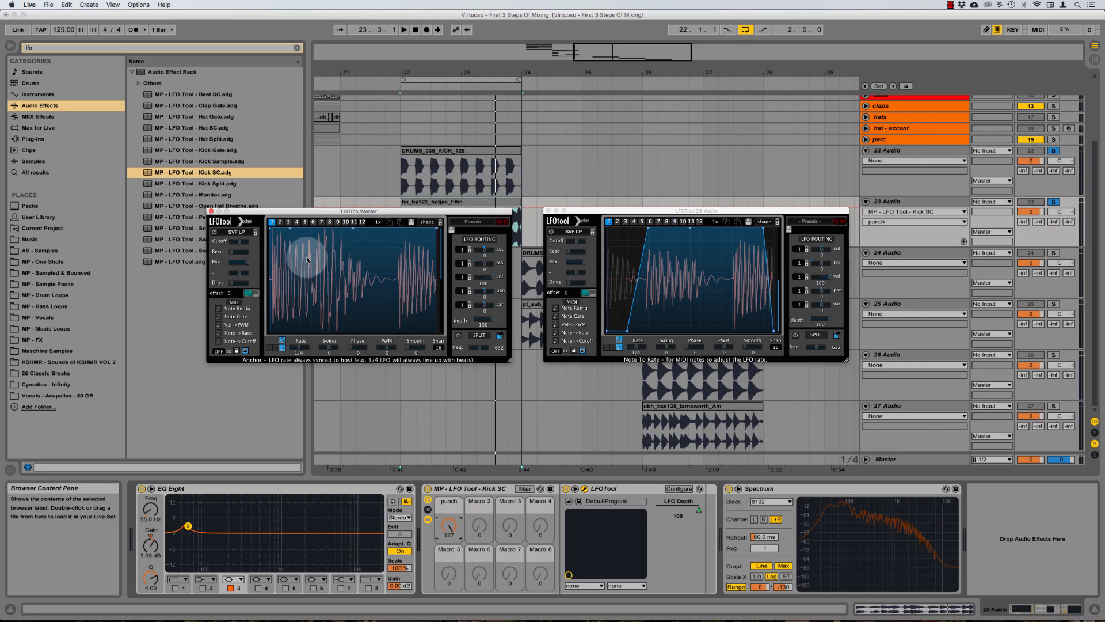
pyautogui.press('space')
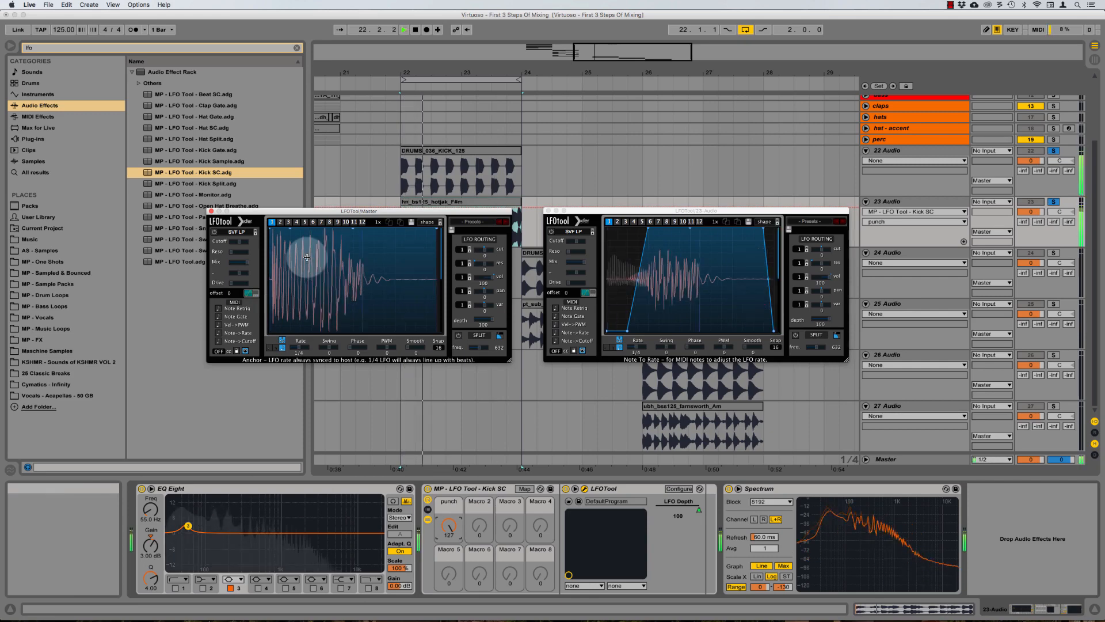
pyautogui.moveTo(368, 211); pyautogui.dragTo(364, 211)
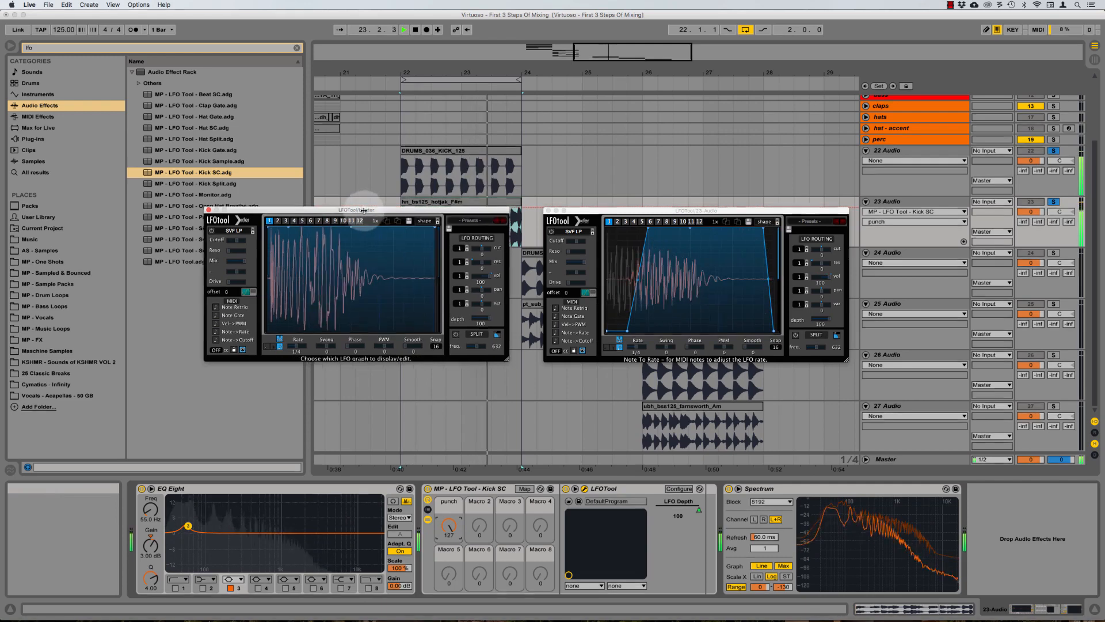
pyautogui.press('space')
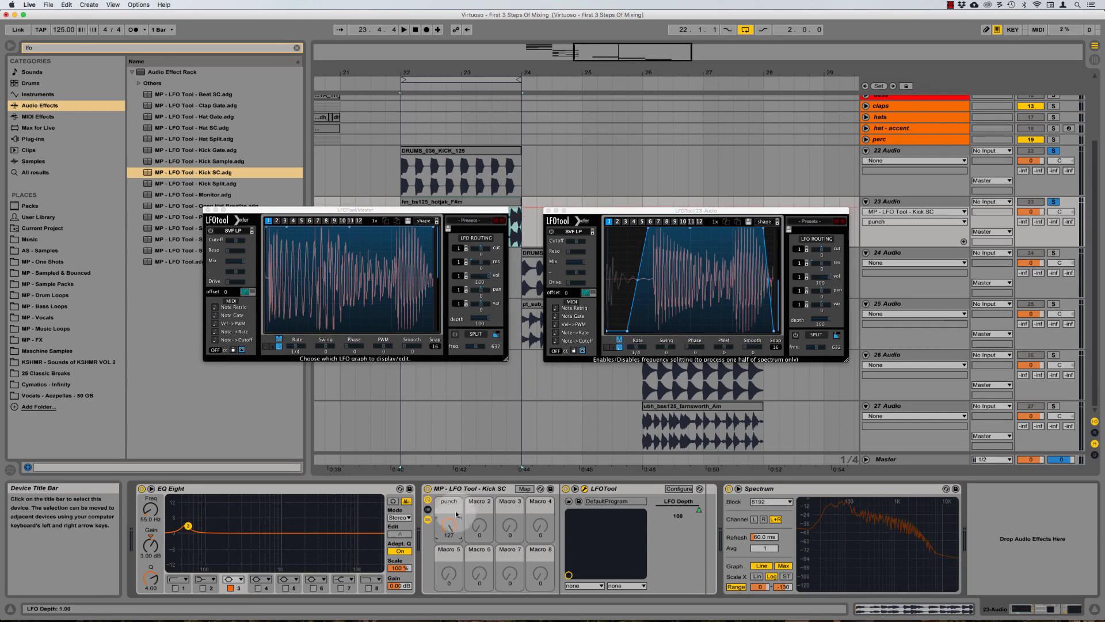
# Return the bass LFOTool to its graph view and reduce the punch macro to 113 while comparing the waveforms.
pyautogui.click(675, 279)
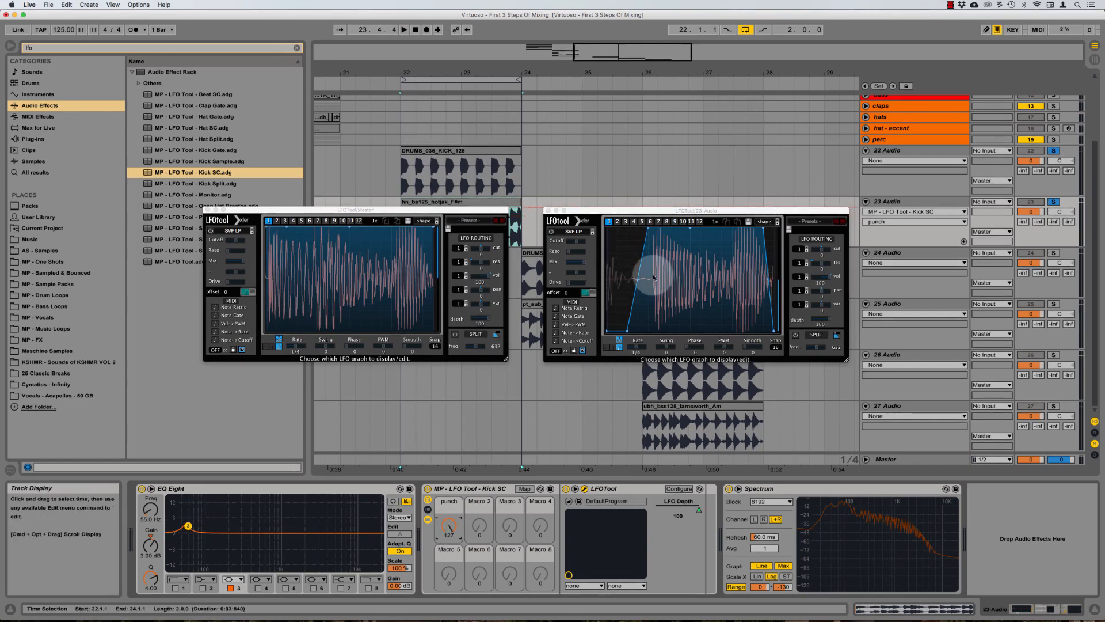
pyautogui.click(654, 277)
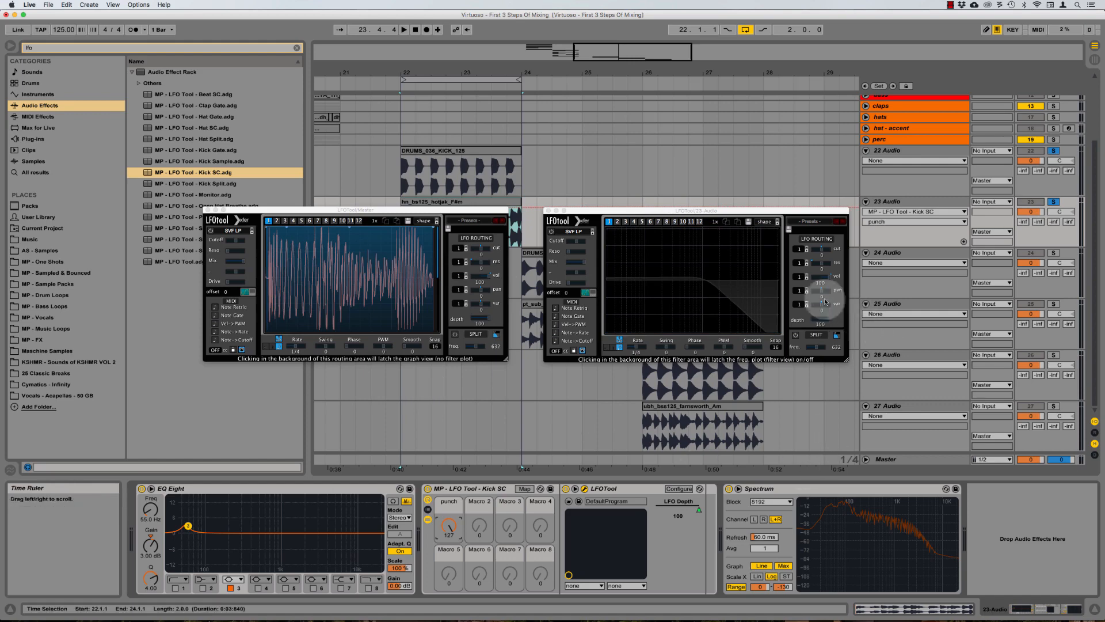
pyautogui.click(817, 296)
pyautogui.click(444, 525)
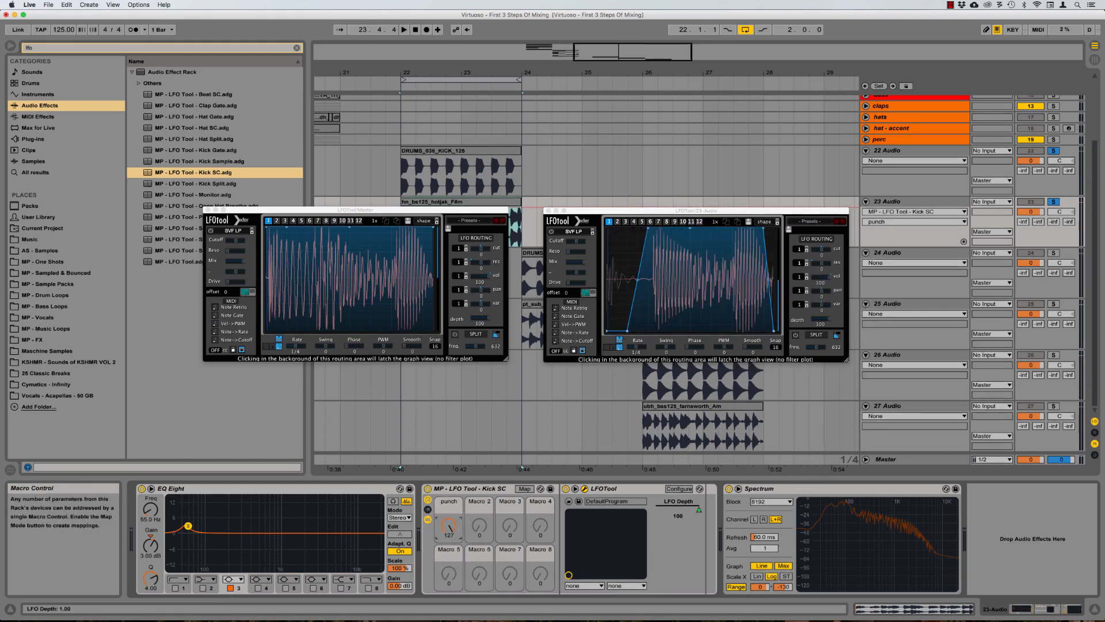
pyautogui.moveTo(449, 525); pyautogui.dragTo(449, 531)
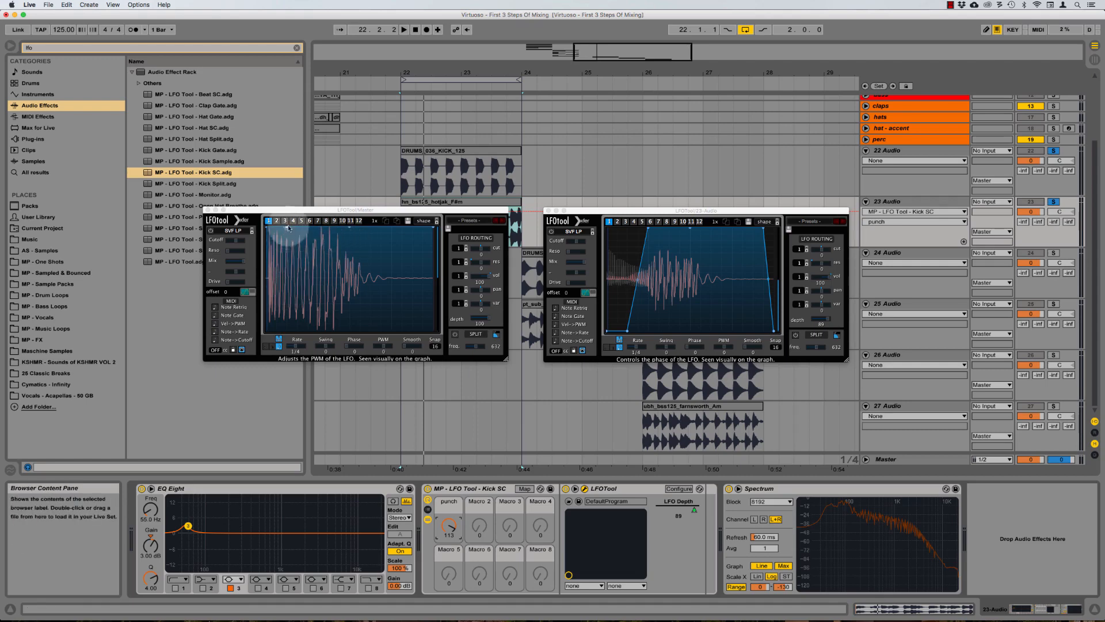
# Move both LFOTool windows higher over the arrangement and duplicate the LFOTool inside the Kick SC rack.
pyautogui.moveTo(334, 210); pyautogui.dragTo(236, 148)
pyautogui.moveTo(576, 211); pyautogui.dragTo(458, 151)
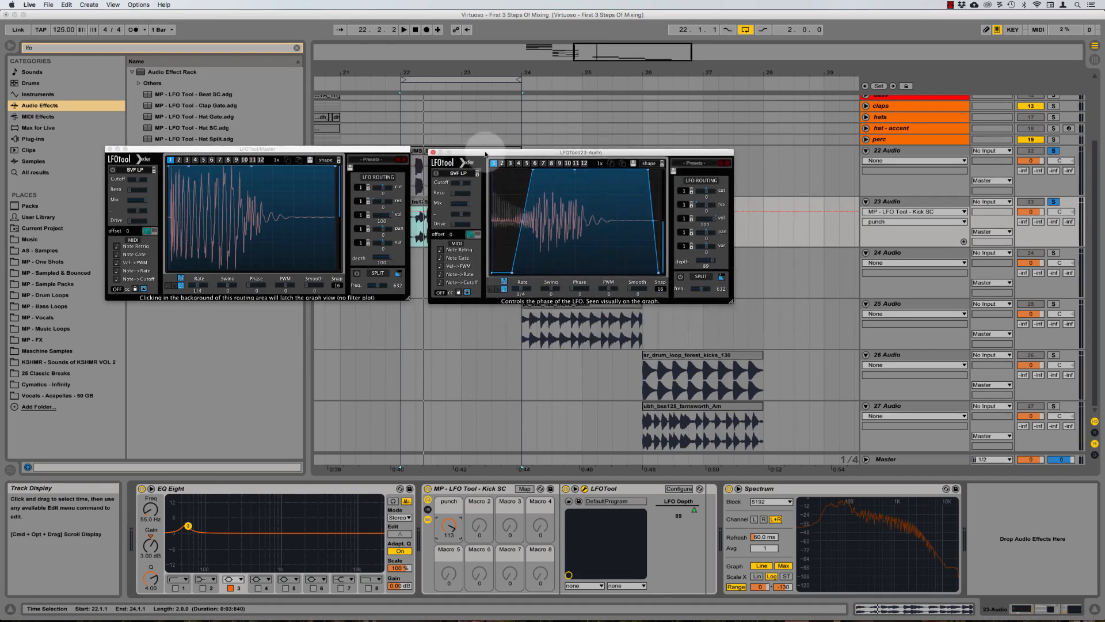
pyautogui.click(616, 489)
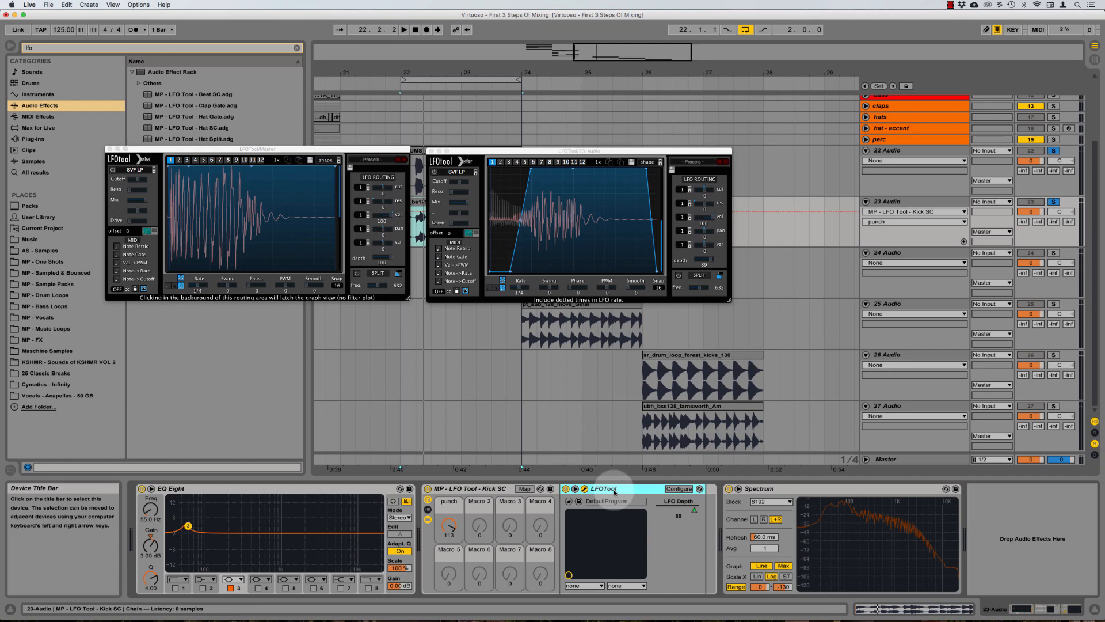
pyautogui.press('super+d')
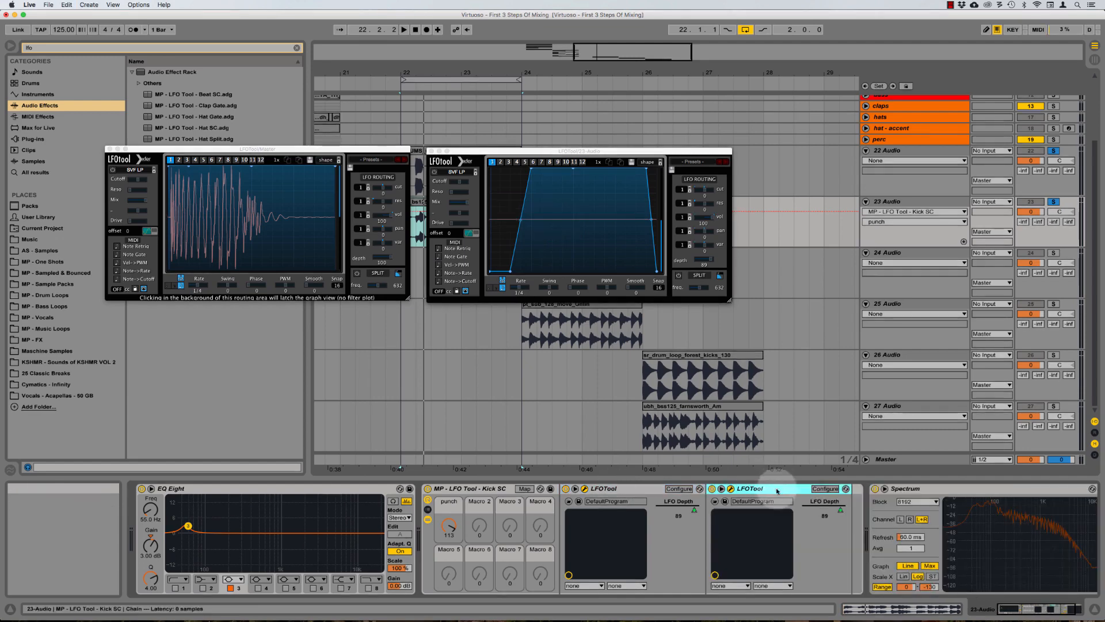
# Bend the duplicated LFOTool's rise into a slow-then-steep ramp, close the original LFOTool's window, and put the duplicate's window beside the Master's.
pyautogui.moveTo(607, 208); pyautogui.dragTo(625, 269)
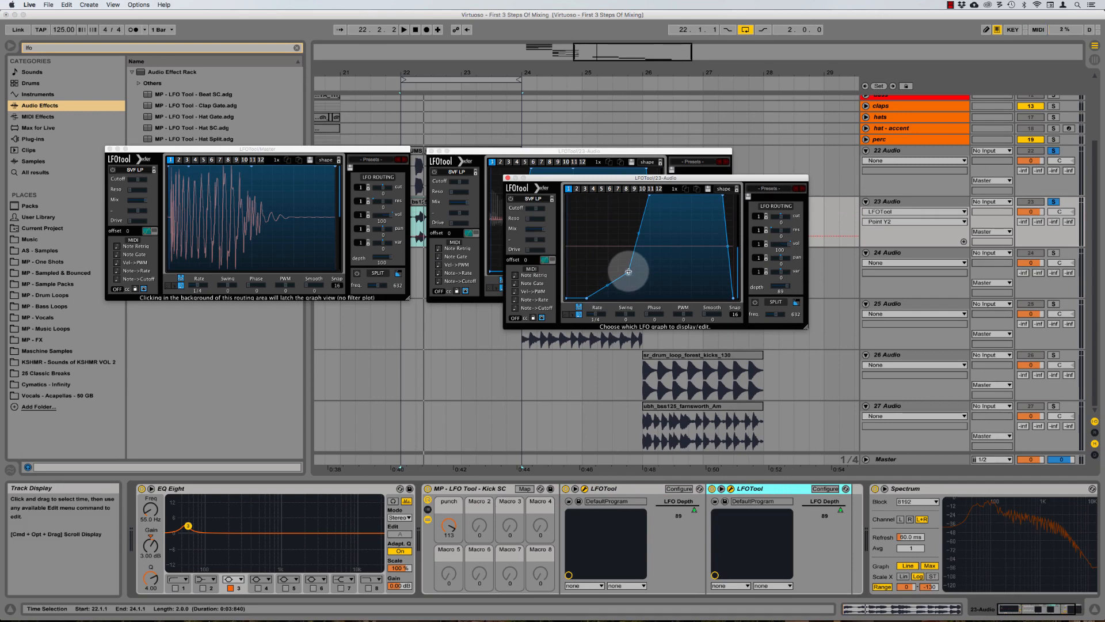
pyautogui.moveTo(629, 274)
pyautogui.mouseDown()
pyautogui.moveTo(590, 285)
pyautogui.moveTo(646, 222)
pyautogui.moveTo(578, 296)
pyautogui.mouseUp()
pyautogui.click(431, 151)
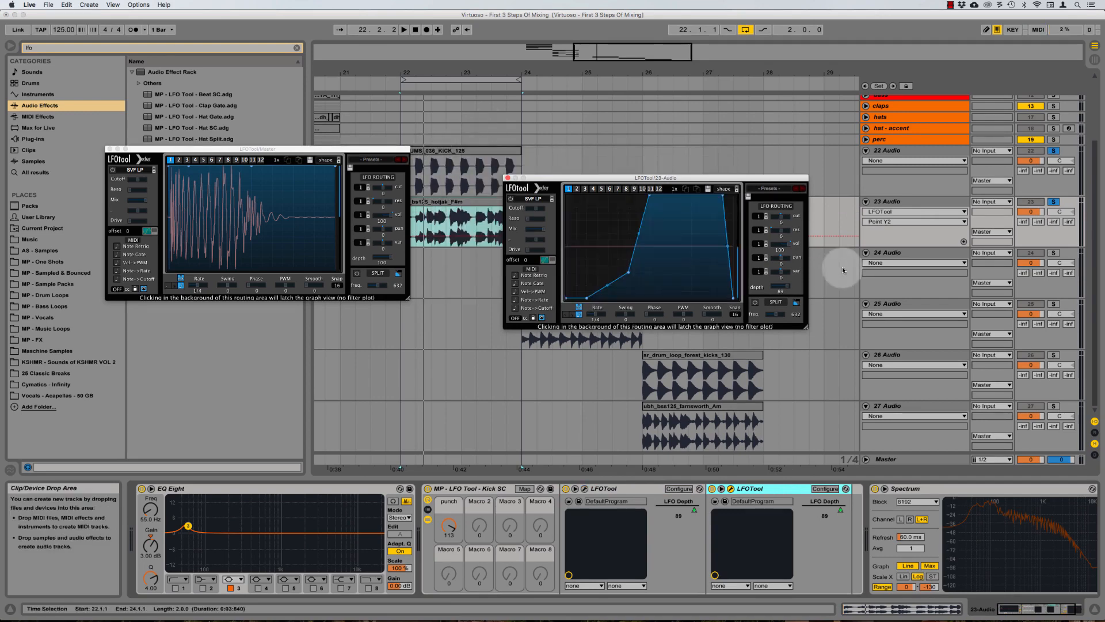
pyautogui.moveTo(704, 178); pyautogui.dragTo(663, 151)
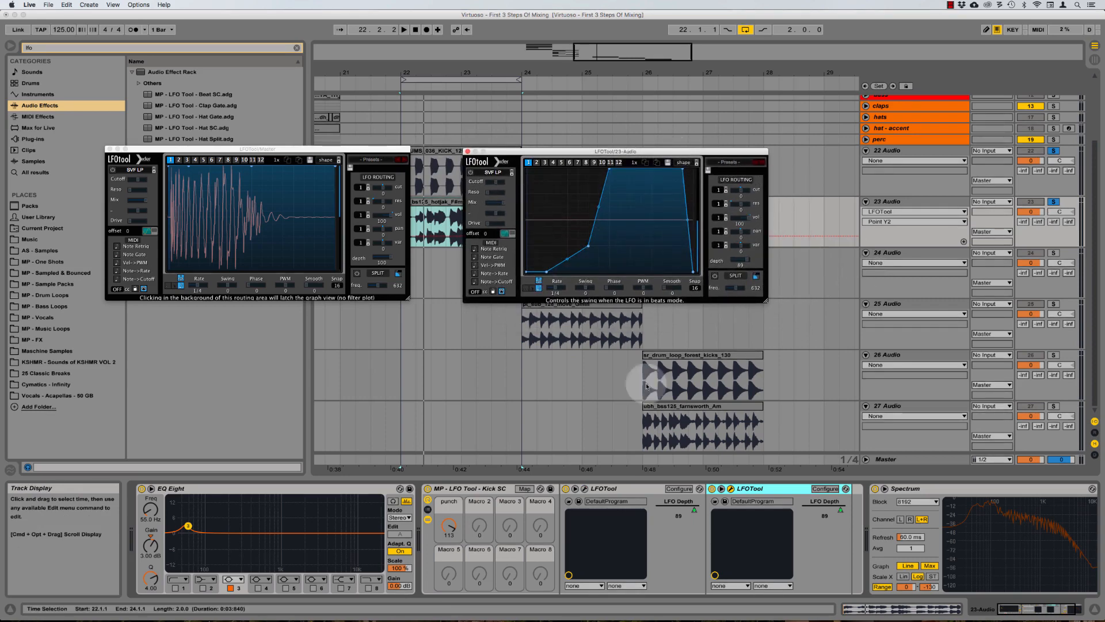
# Bypass the duplicated LFOTool and replay the kick and bass to examine the waveform in the Master's LFOTool.
pyautogui.click(711, 488)
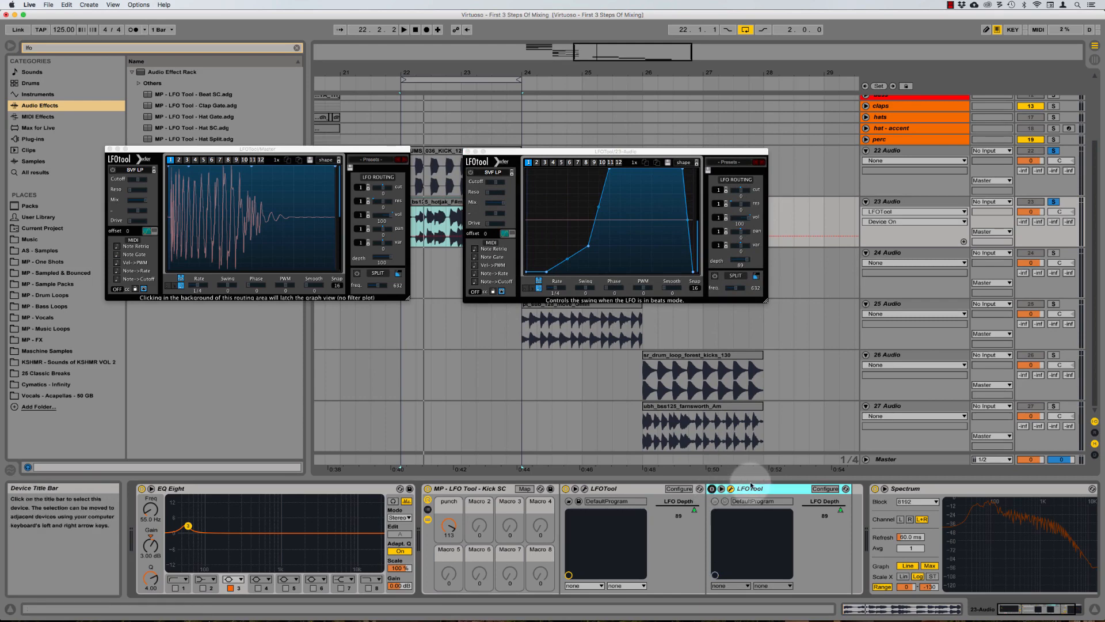
pyautogui.click(619, 492)
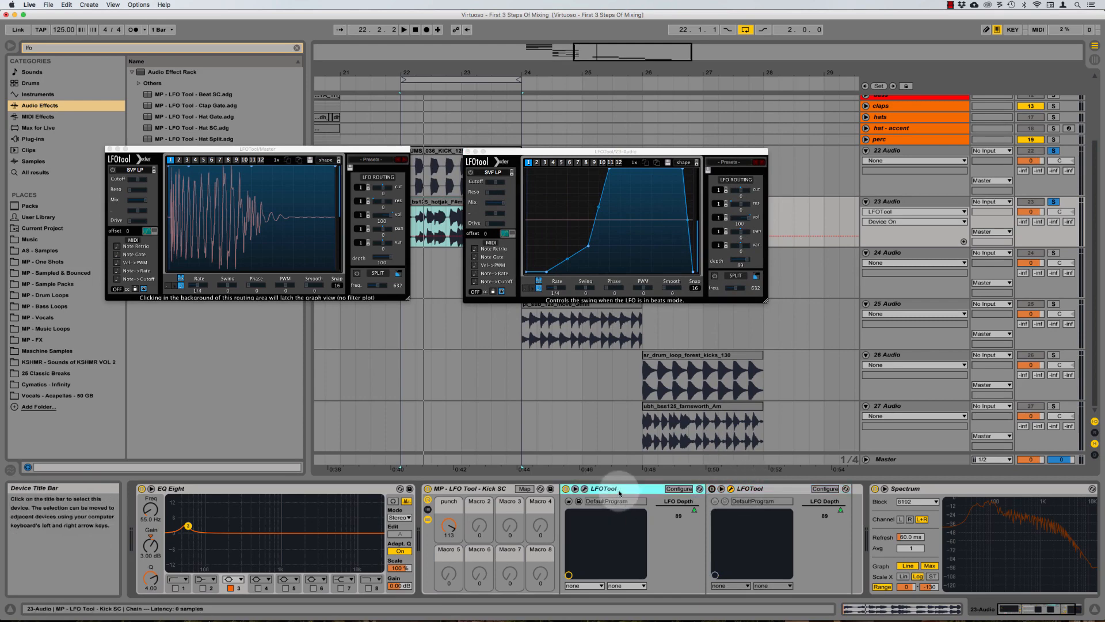
pyautogui.click(599, 203)
pyautogui.press('space')
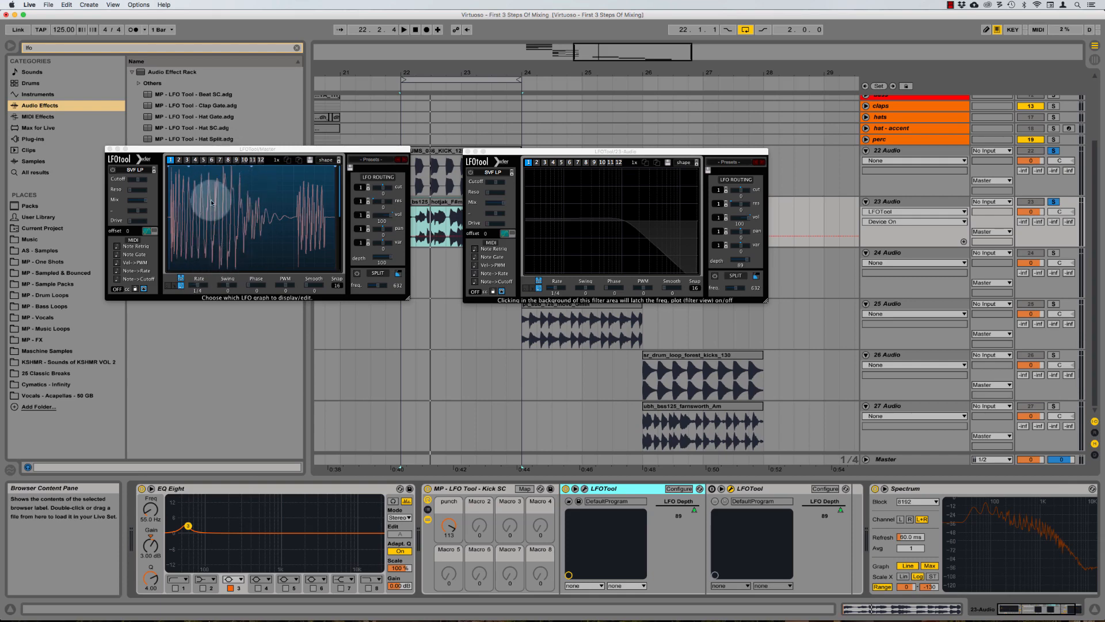
# Open the Master's L2 Ultramaximizer, place its window beneath the Master's LFOTool, and play the loop to watch its level meters.
pyautogui.click(900, 460)
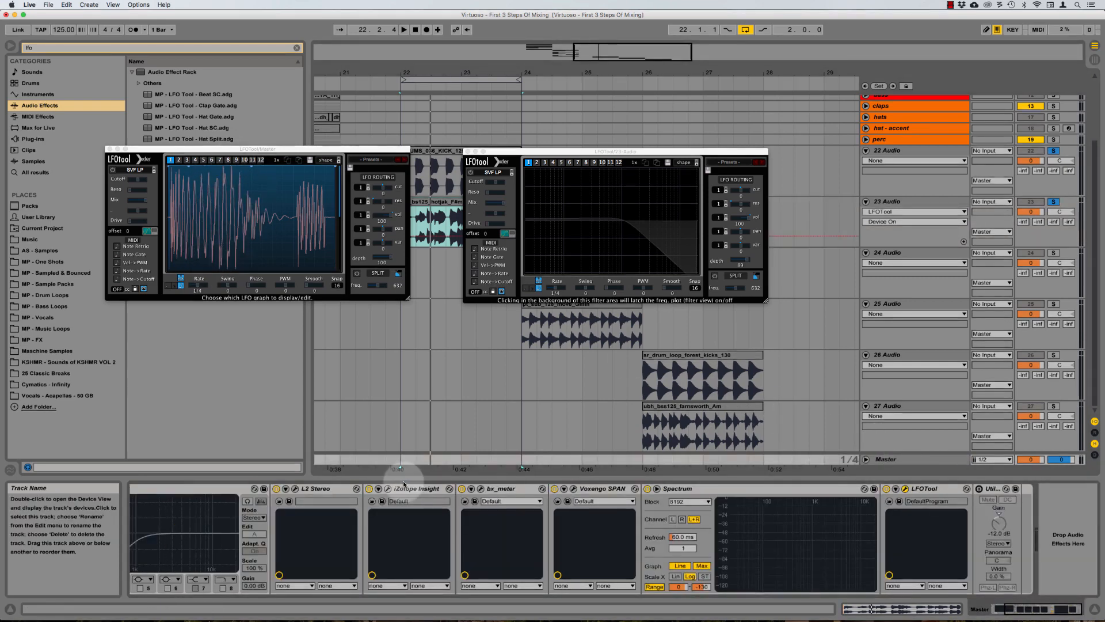
pyautogui.click(299, 489)
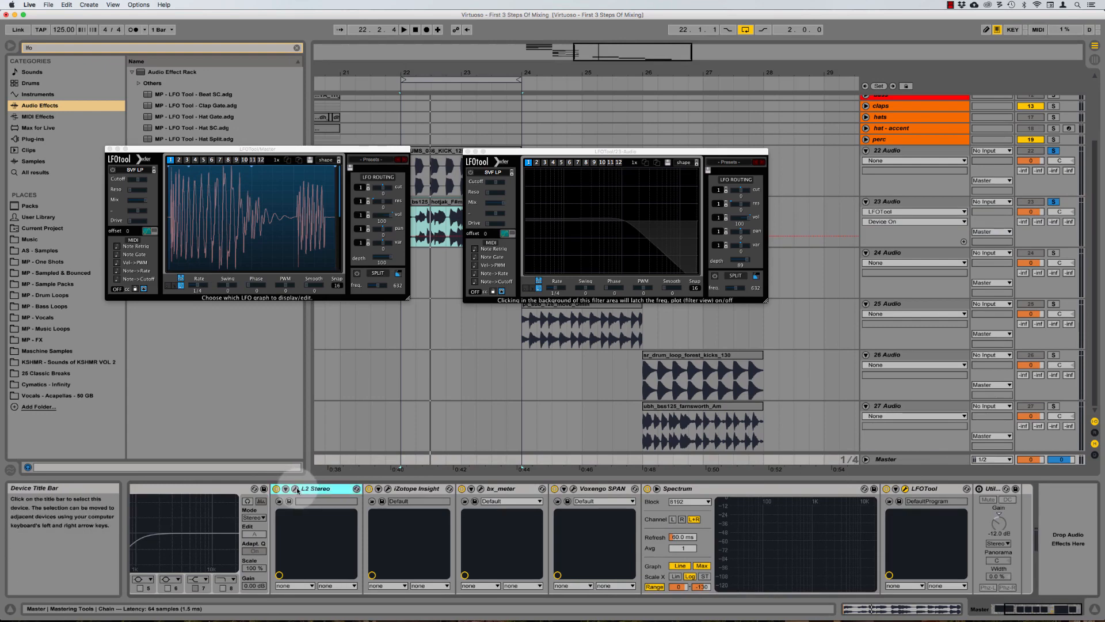
pyautogui.click(295, 489)
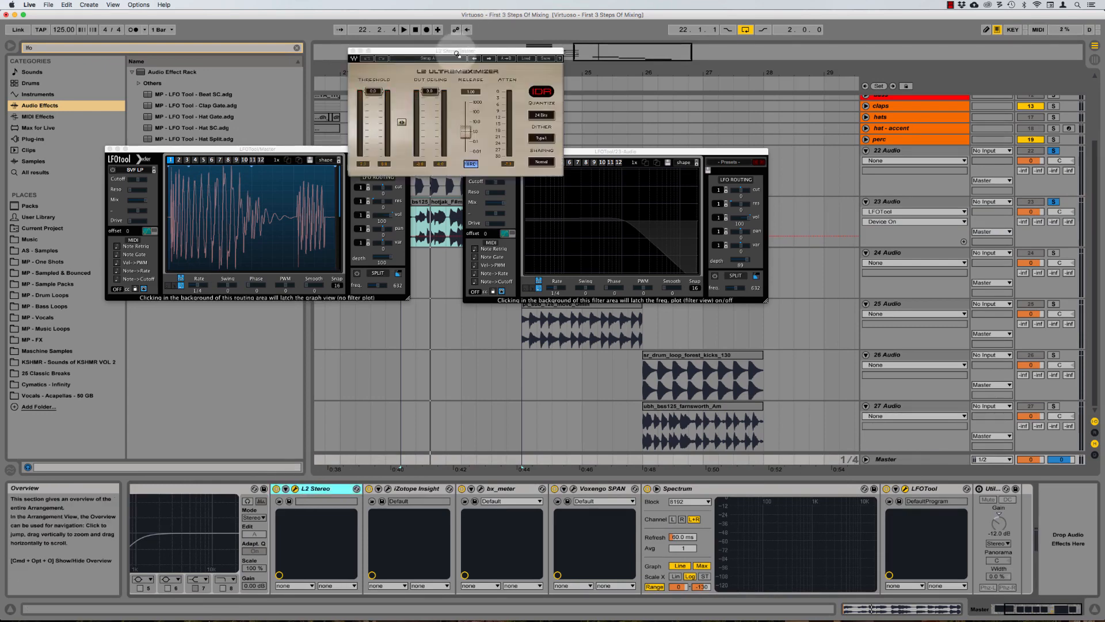
pyautogui.moveTo(456, 54); pyautogui.dragTo(251, 335)
pyautogui.press('space')
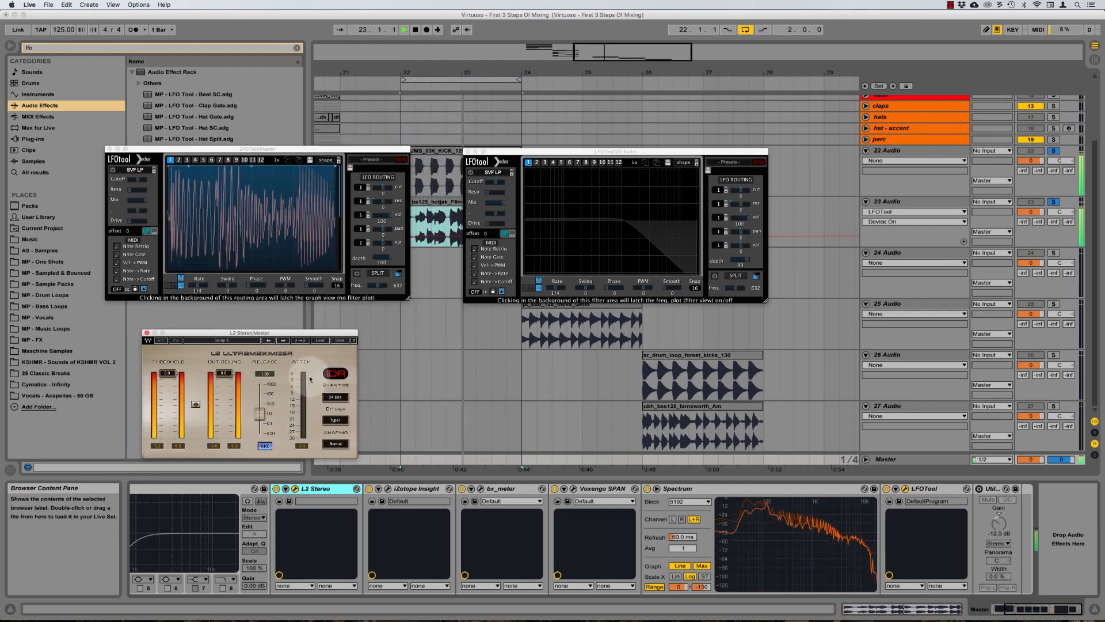
pyautogui.press('space')
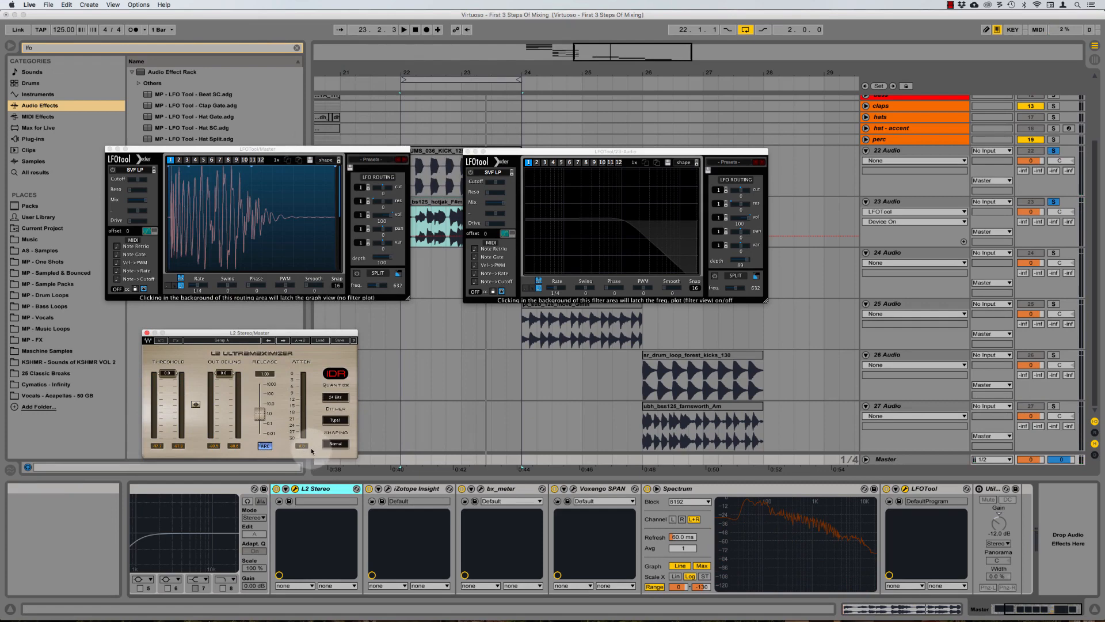
pyautogui.press('space')
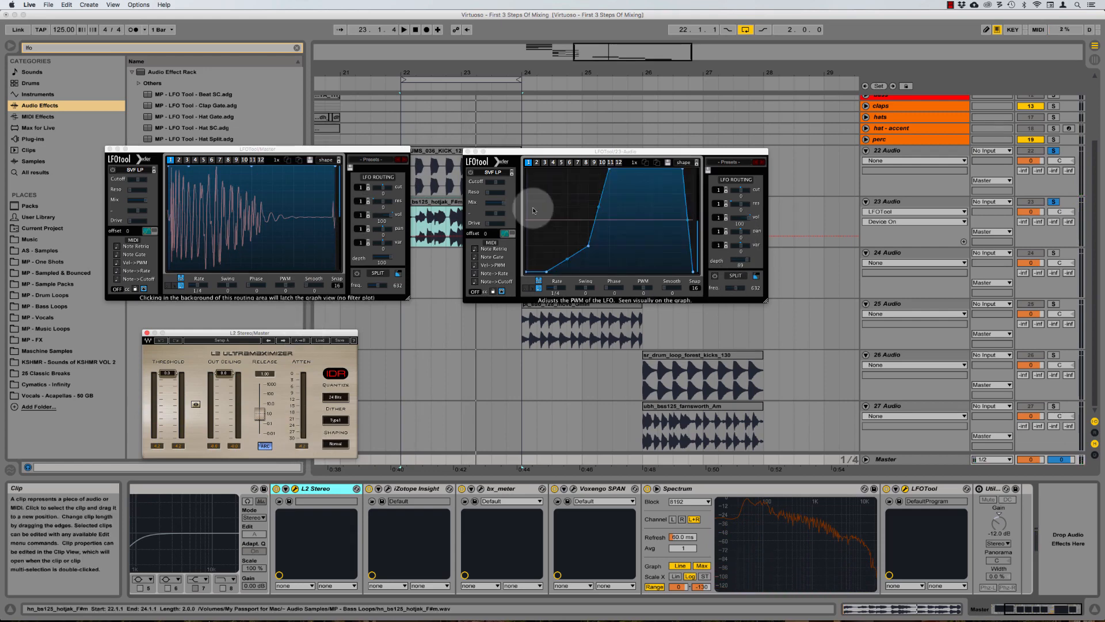
pyautogui.moveTo(629, 152); pyautogui.dragTo(617, 156)
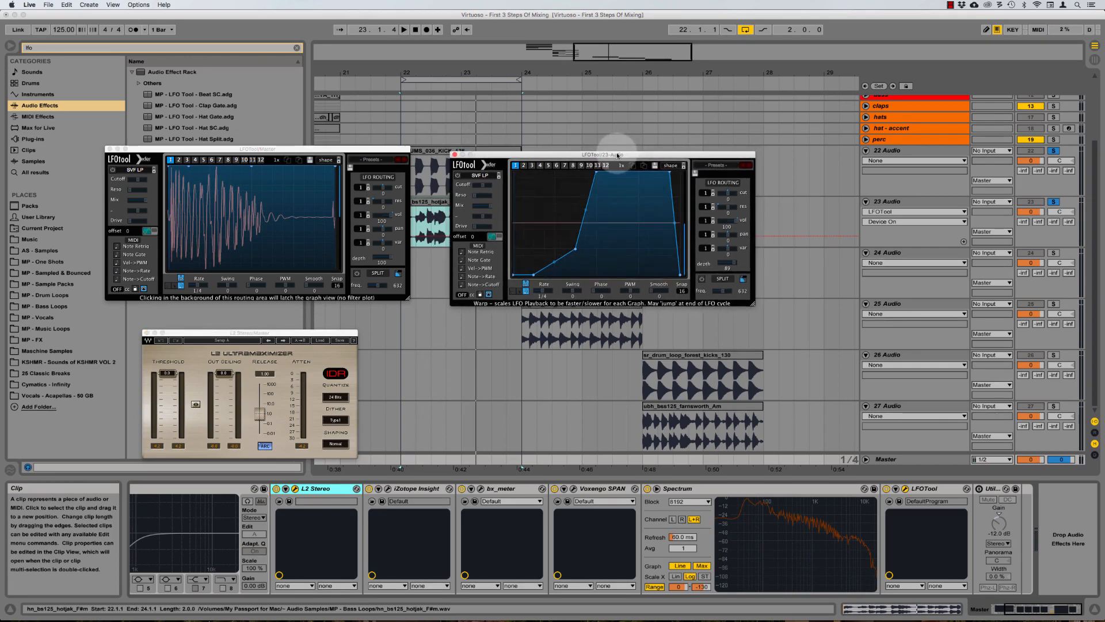
pyautogui.moveTo(282, 333); pyautogui.dragTo(268, 319)
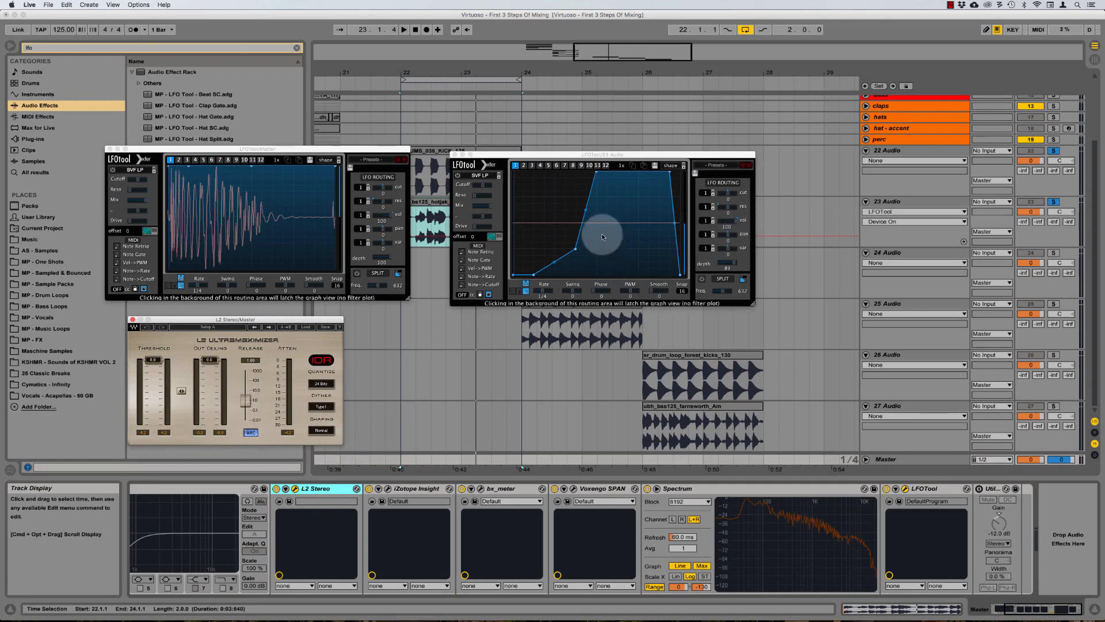
# Map the duplicated LFOTool's LFO Depth on the bass track to Macro 2, named "pump", and raise that macro to 127.
pyautogui.click(904, 203)
pyautogui.click(821, 503)
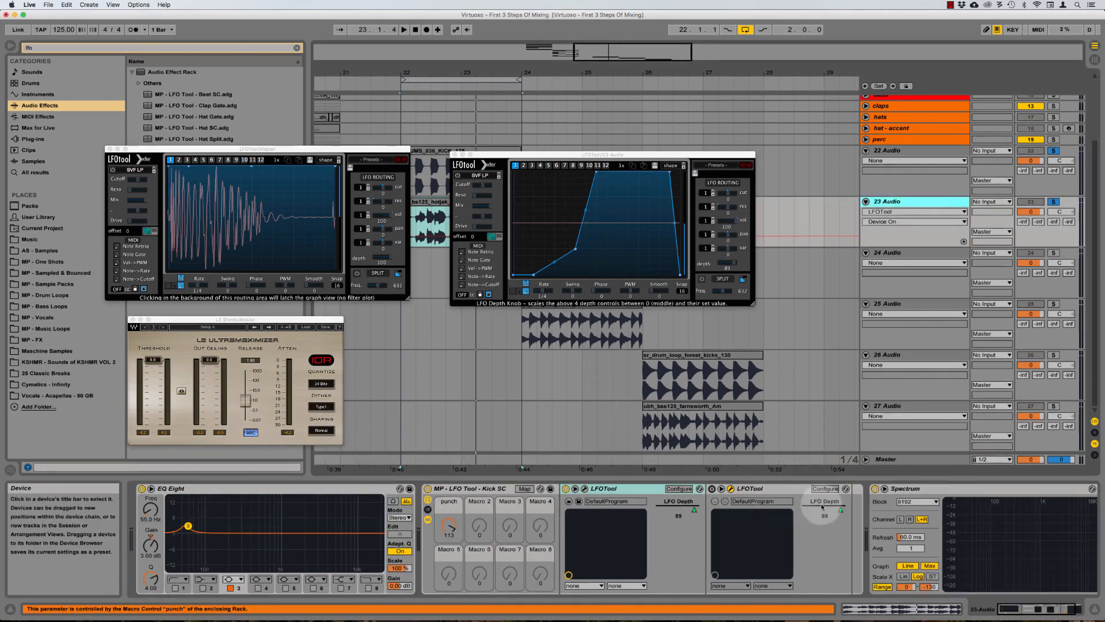
pyautogui.rightClick(820, 503)
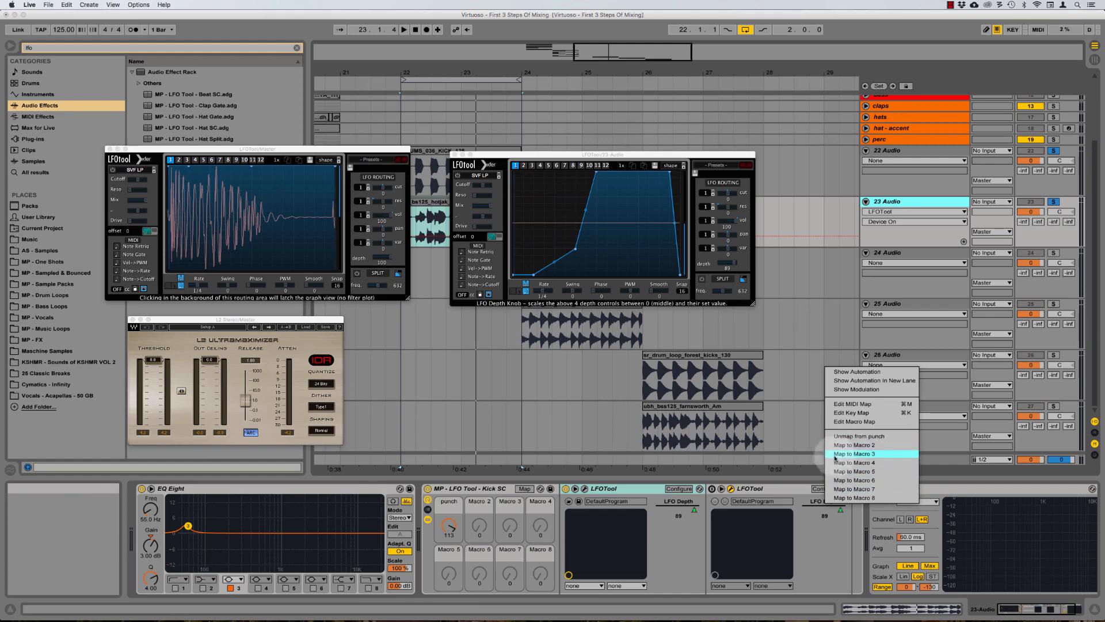
pyautogui.click(849, 445)
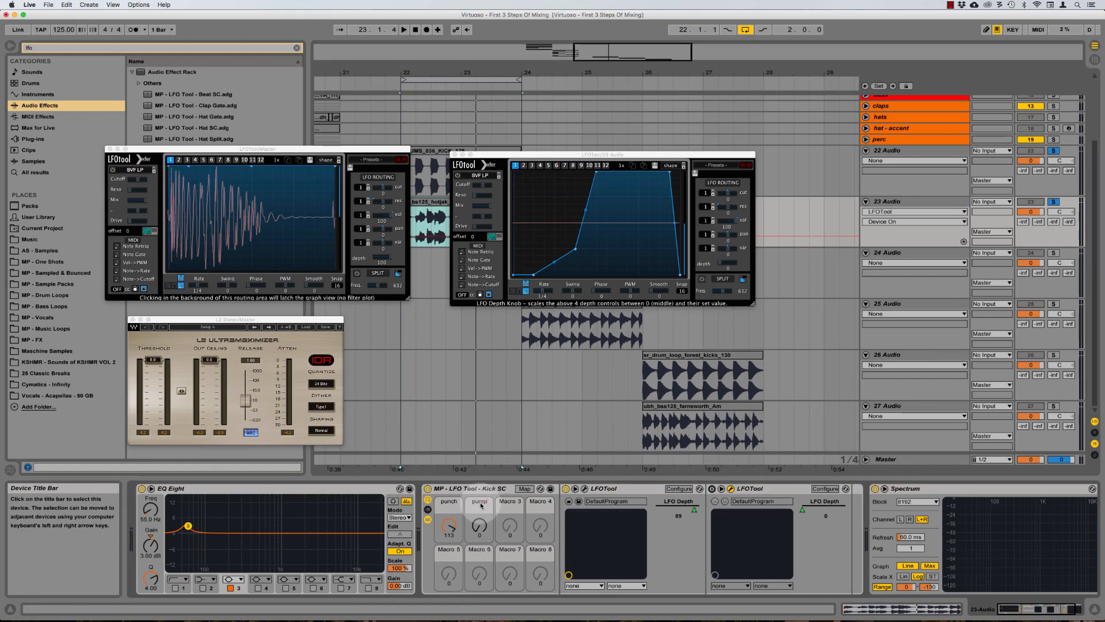
pyautogui.click(478, 529)
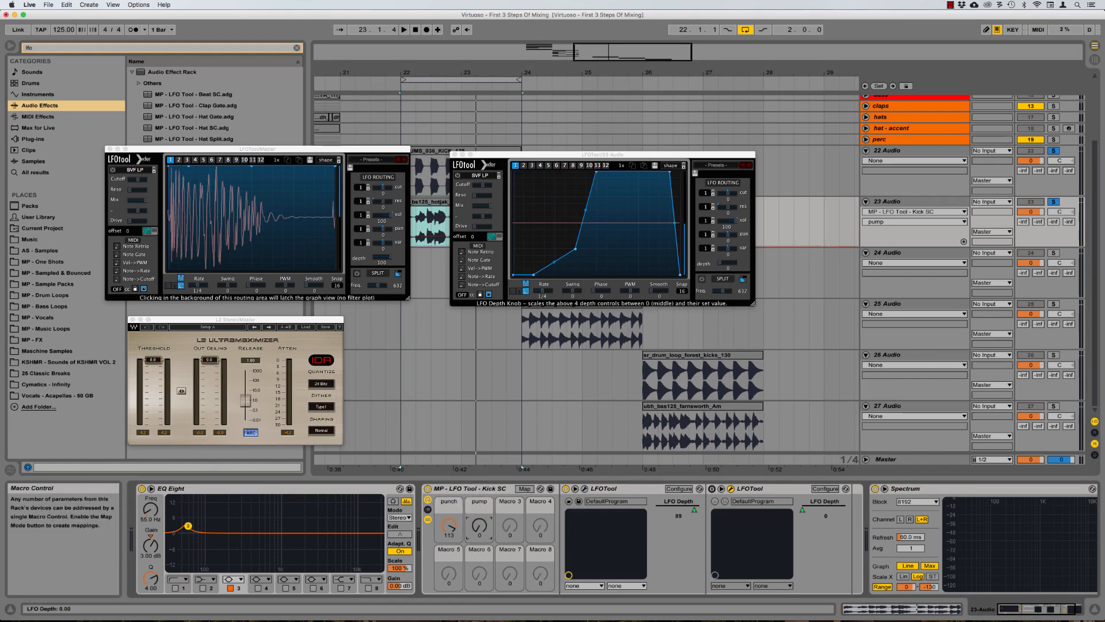
pyautogui.click(574, 248)
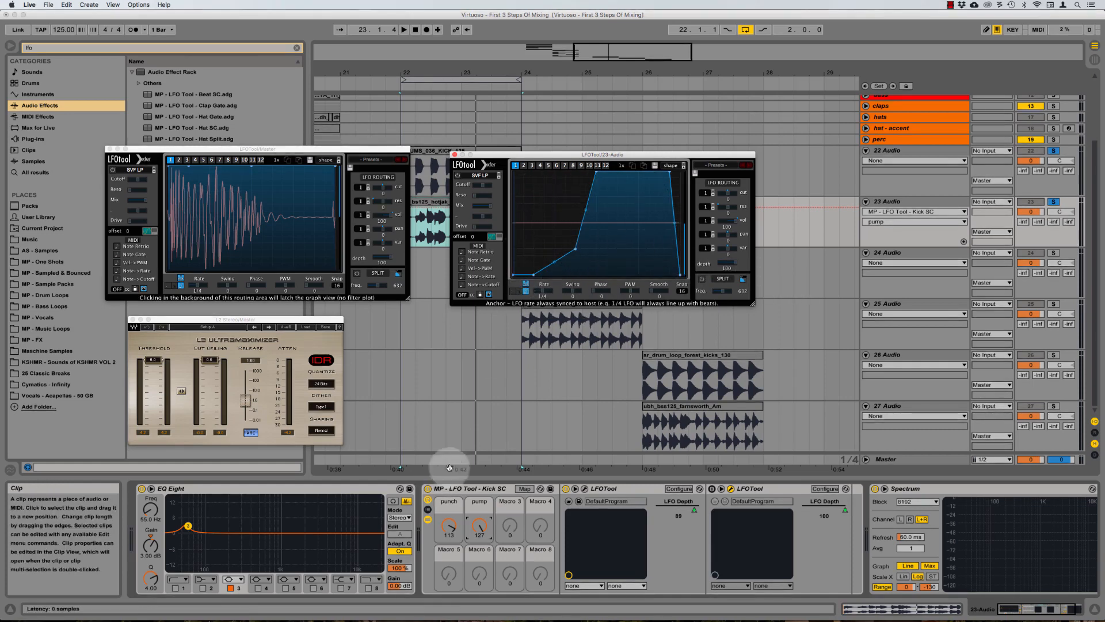
# Check the original LFOTool's curve, and move the duplicate's ramp bend point lower and earlier while the kick and bass play.
pyautogui.click(585, 489)
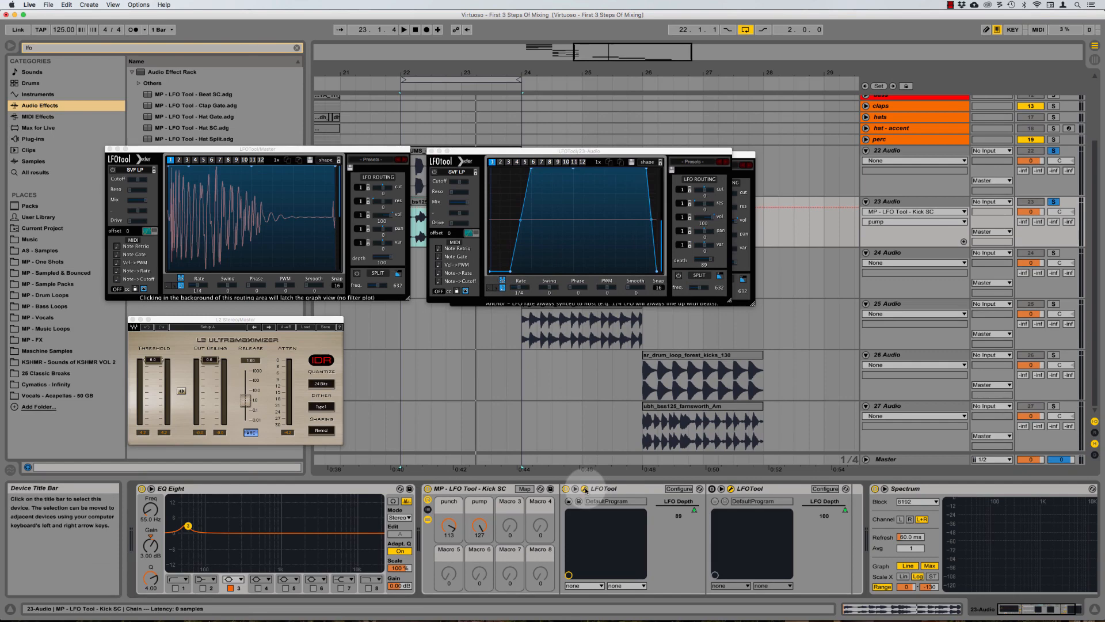
pyautogui.click(584, 488)
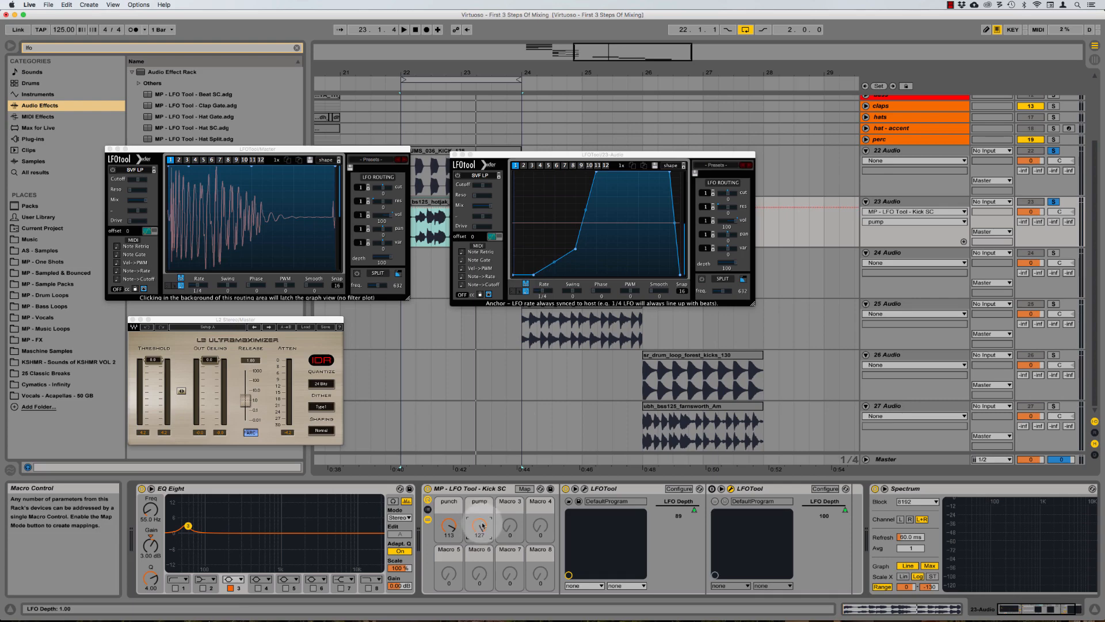
pyautogui.press('space')
pyautogui.click(575, 249)
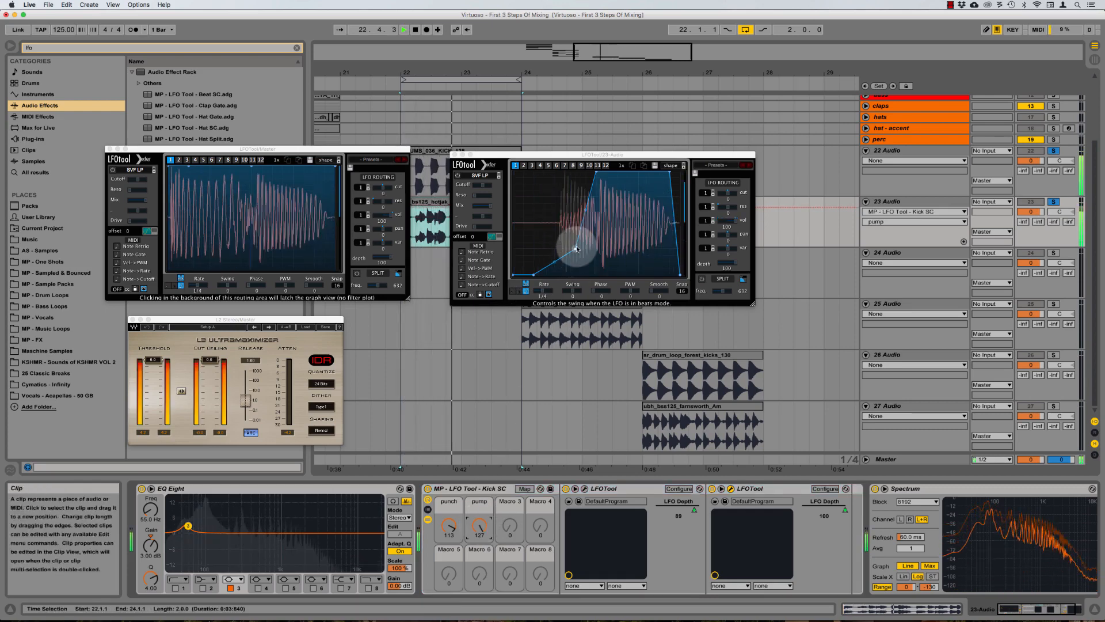
pyautogui.moveTo(577, 249); pyautogui.dragTo(562, 261)
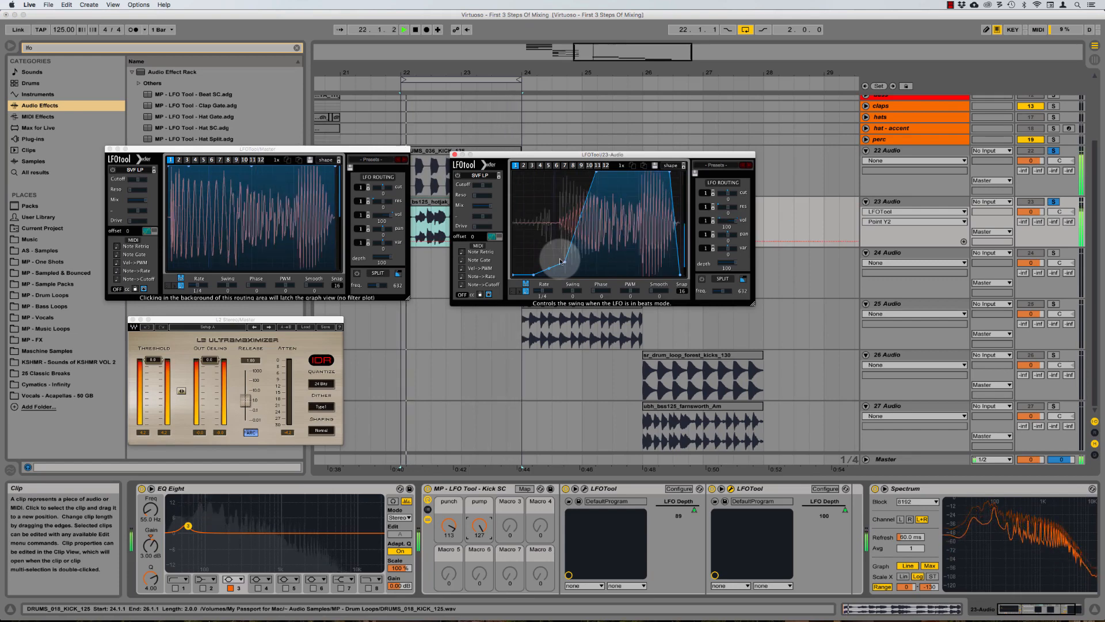
pyautogui.press('space')
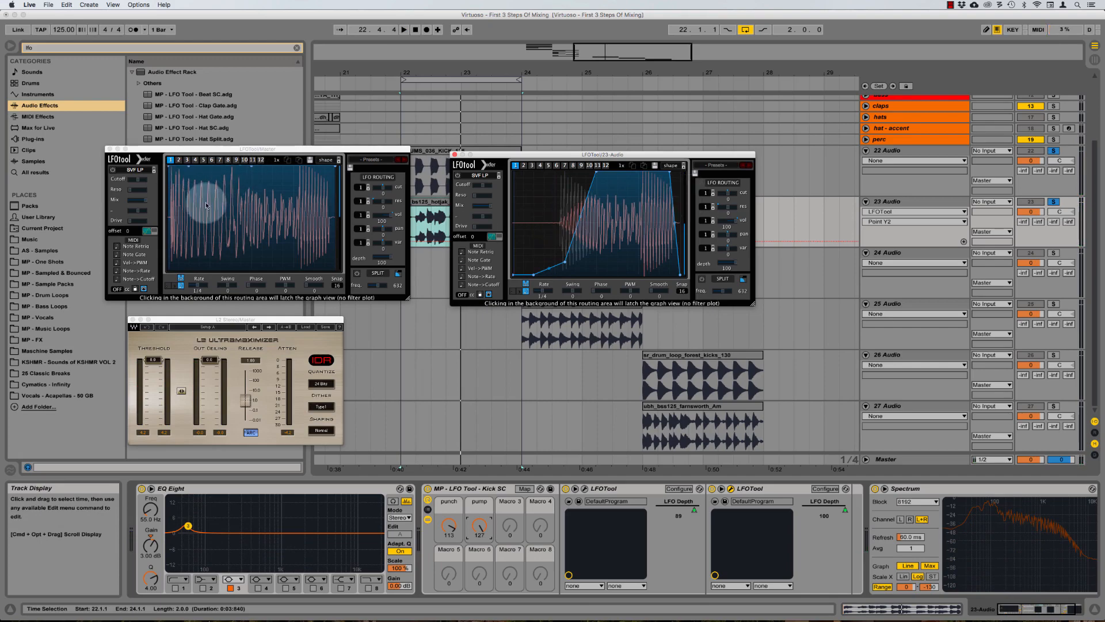
# Rearrange the bass and Master LFOTool windows side by side over the arrangement and return the Master's LFOTool to its graph view.
pyautogui.moveTo(281, 148); pyautogui.dragTo(918, 133)
pyautogui.moveTo(603, 156); pyautogui.dragTo(335, 110)
pyautogui.click(921, 187)
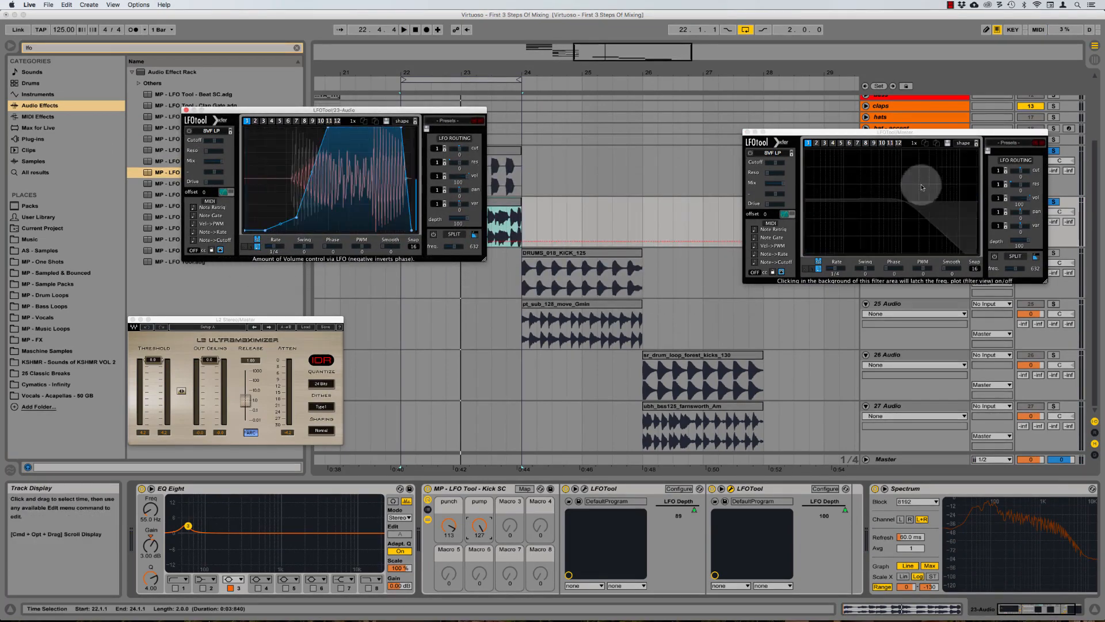
pyautogui.moveTo(908, 134); pyautogui.dragTo(715, 110)
pyautogui.click(760, 138)
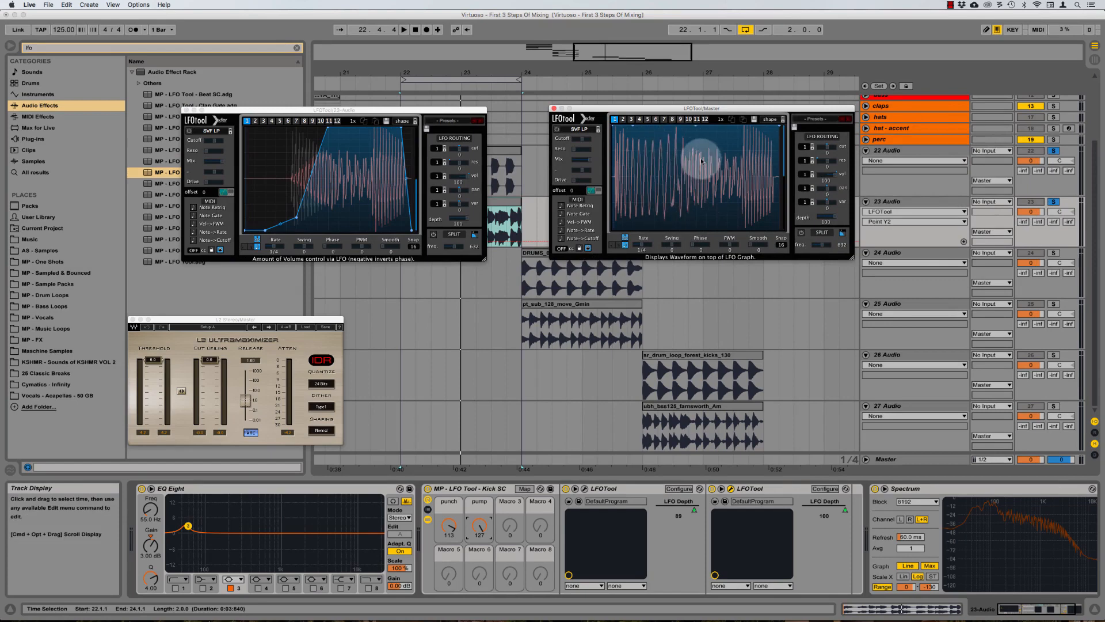
# Replay the kick and bass with the pump macro at 127 and at 0 to compare the waveforms in both LFOTools.
pyautogui.press('space')
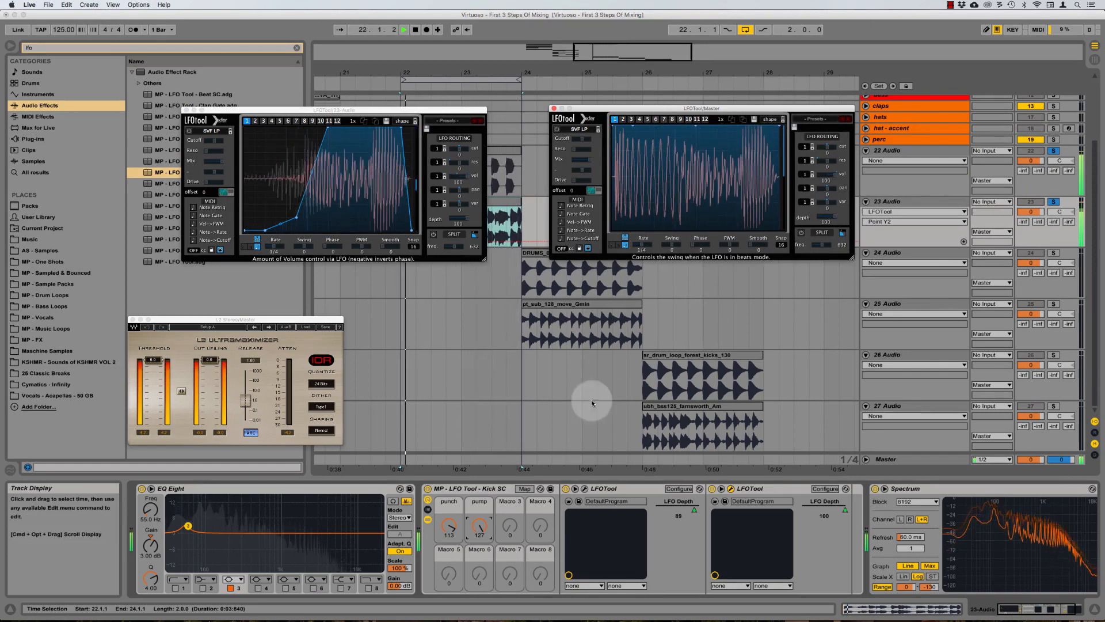
pyautogui.press('space')
pyautogui.moveTo(480, 525); pyautogui.dragTo(480, 593)
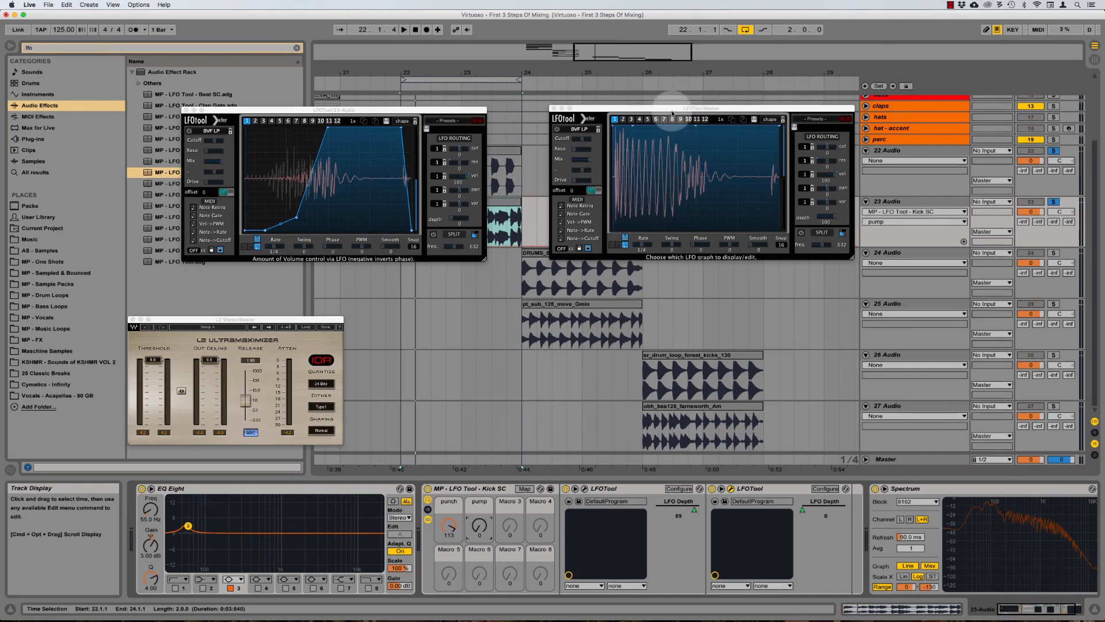
pyautogui.press('space')
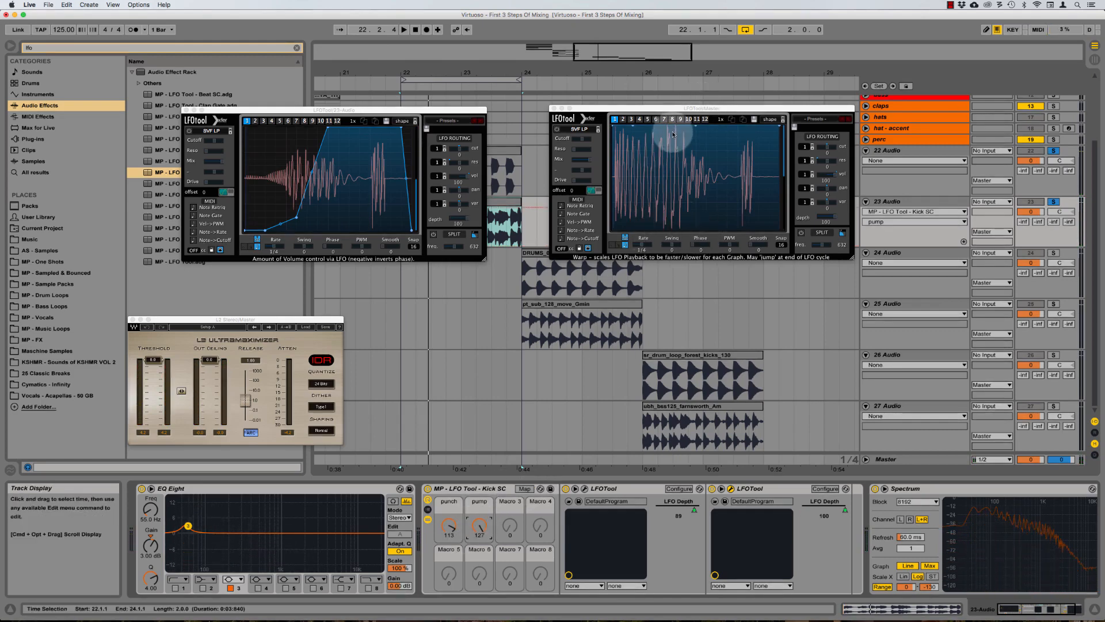
pyautogui.press('space')
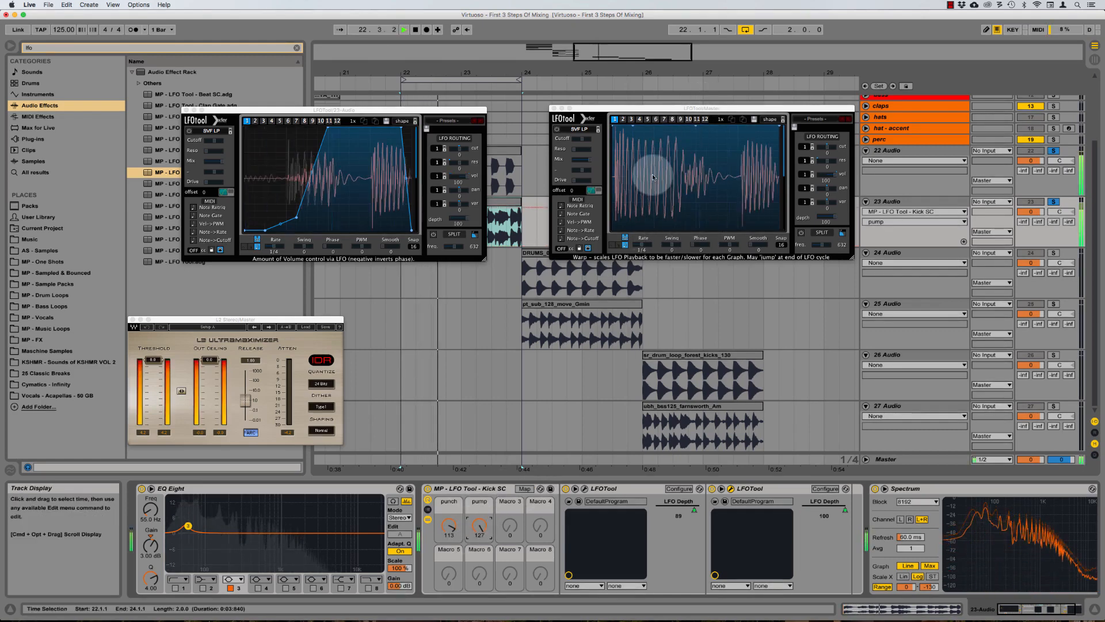
# Reduce the pump macro to 94 while playing the kick and bass loop.
pyautogui.press('space')
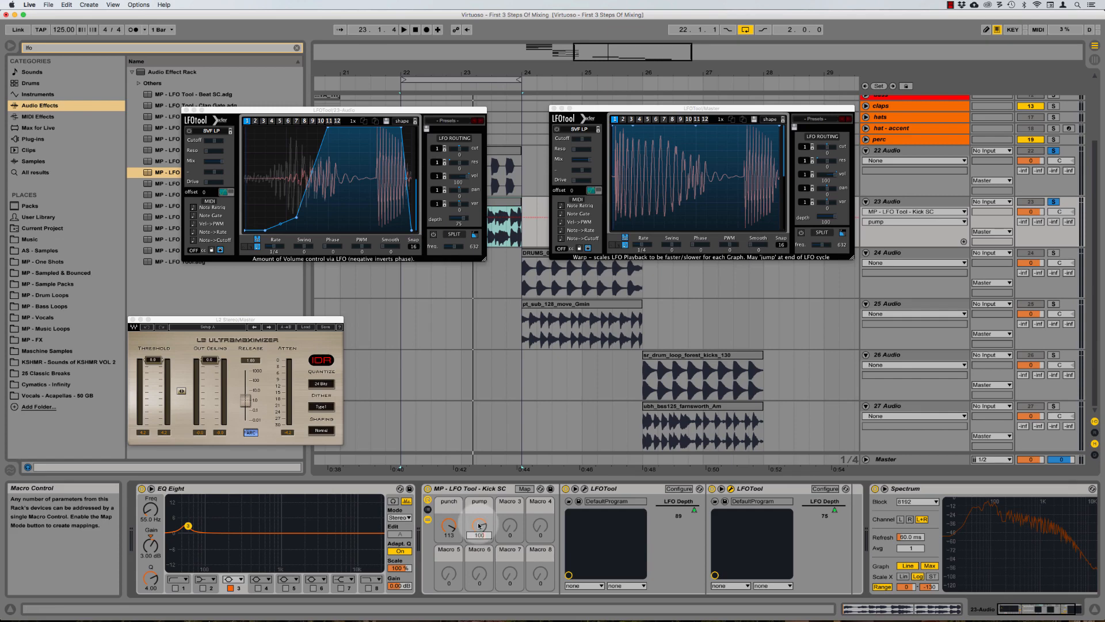
pyautogui.press('space')
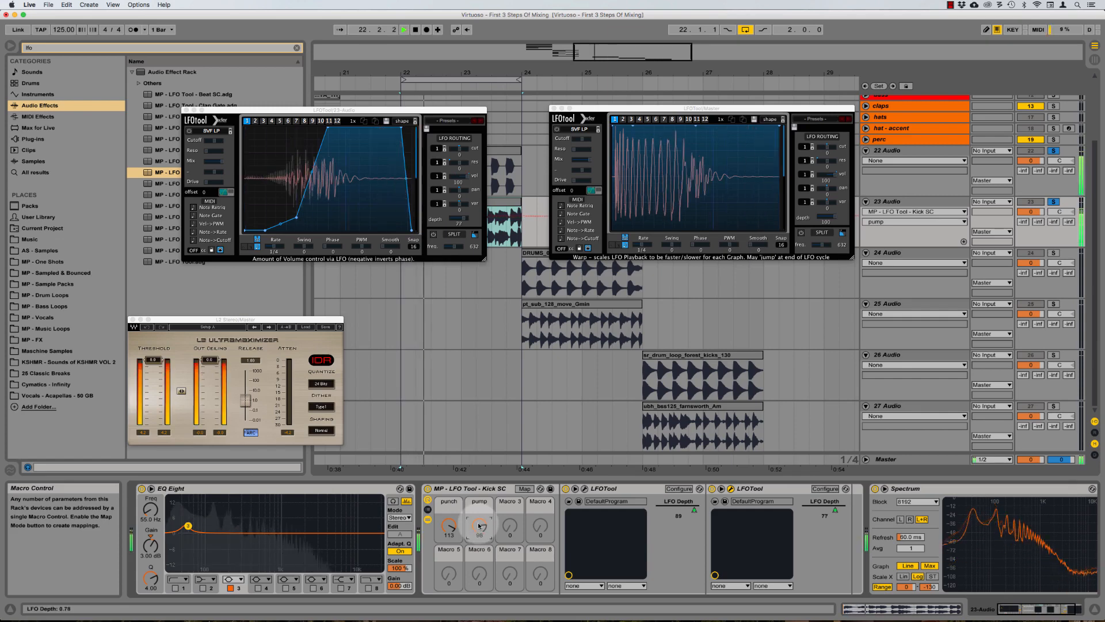
pyautogui.scroll(-4, 478, 525)
pyautogui.scroll(-1, 478, 525)
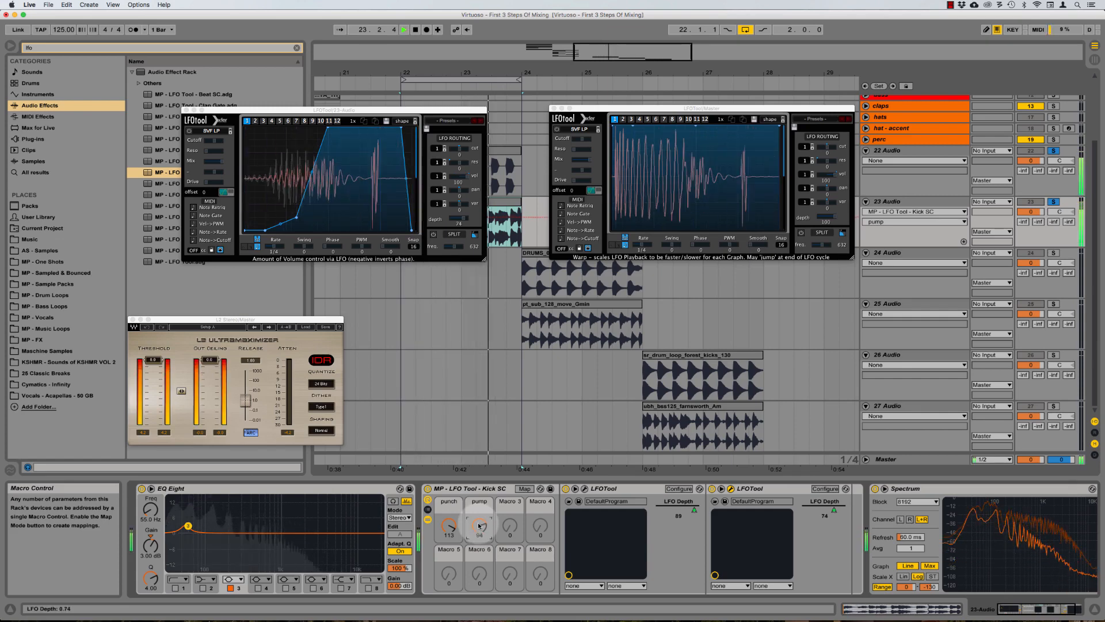
pyautogui.scroll(-1, 478, 525)
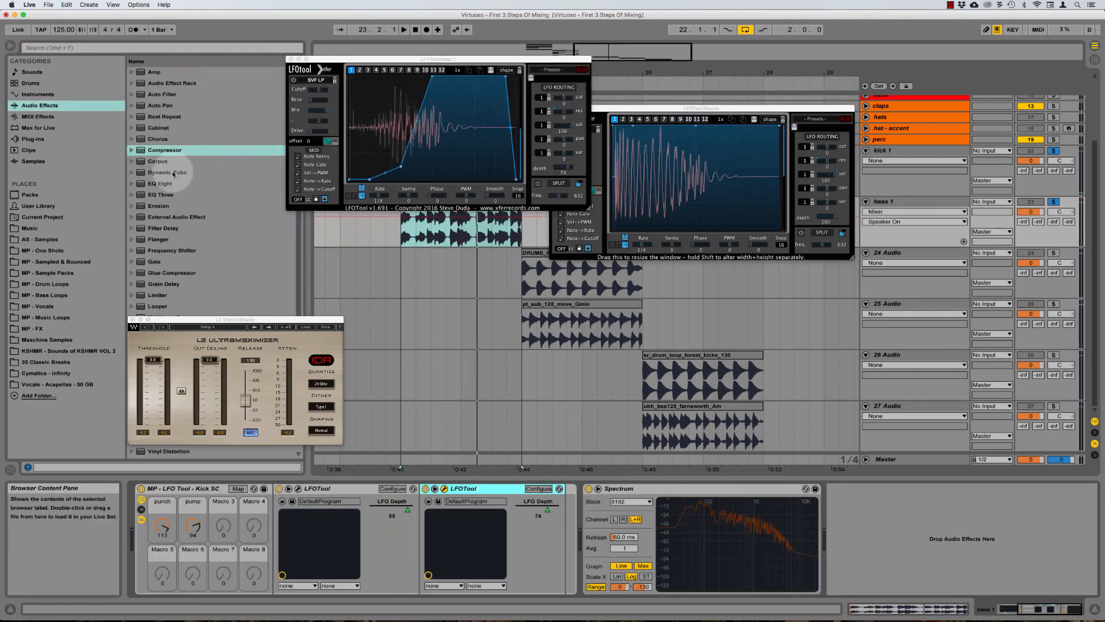
# Add a Compressor after the second LFOTool in the bass 1 rack and enable its side-chain with audio from kick 1.
pyautogui.moveTo(169, 152); pyautogui.dragTo(557, 536)
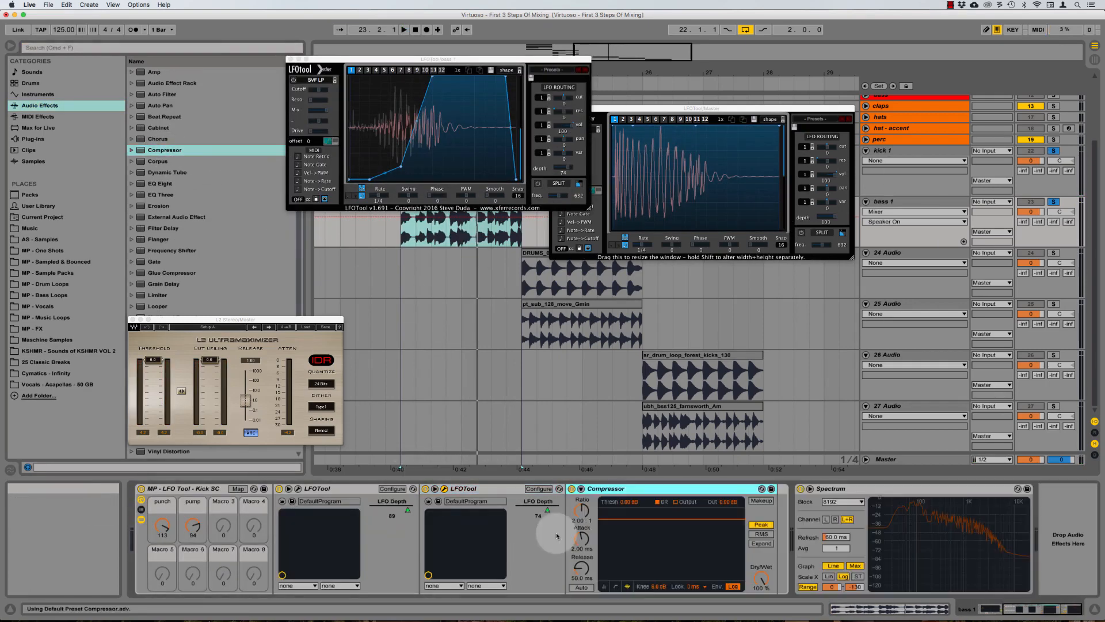
pyautogui.click(583, 490)
pyautogui.click(588, 518)
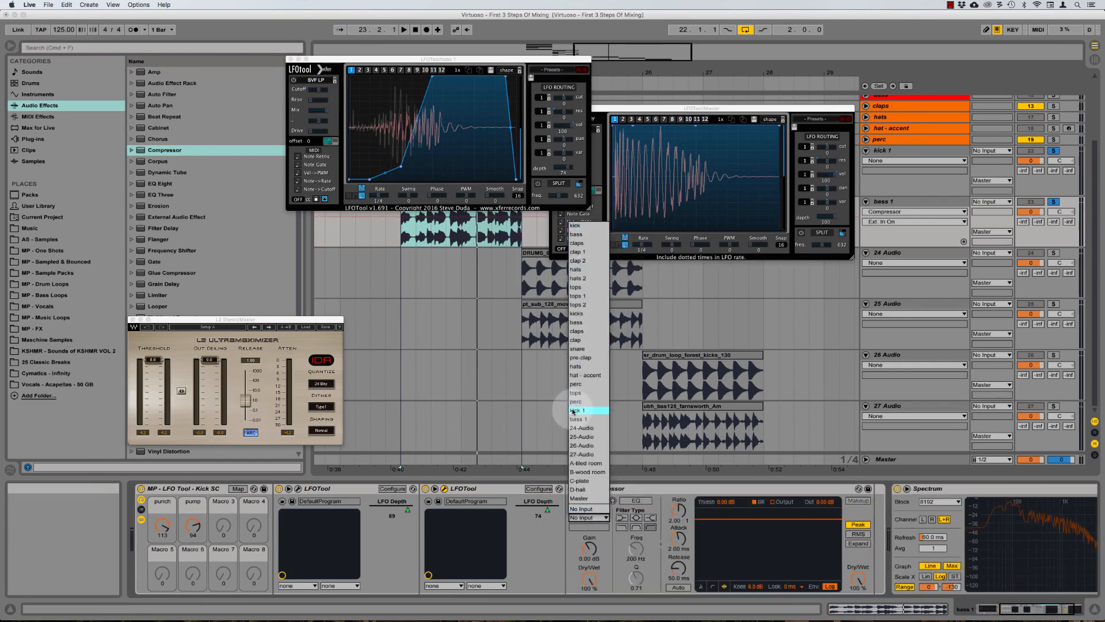
pyautogui.click(582, 410)
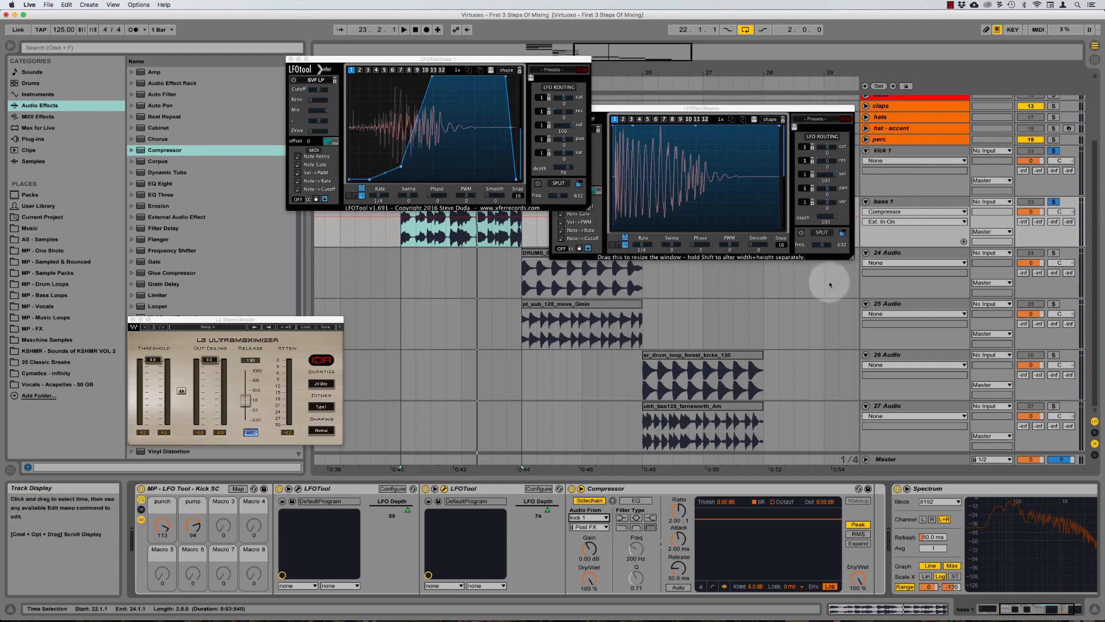
# Set the Compressor's ratio to inf : 1 with automatic release, and reposition the Master LFOTool window over the arrangement.
pyautogui.click(676, 587)
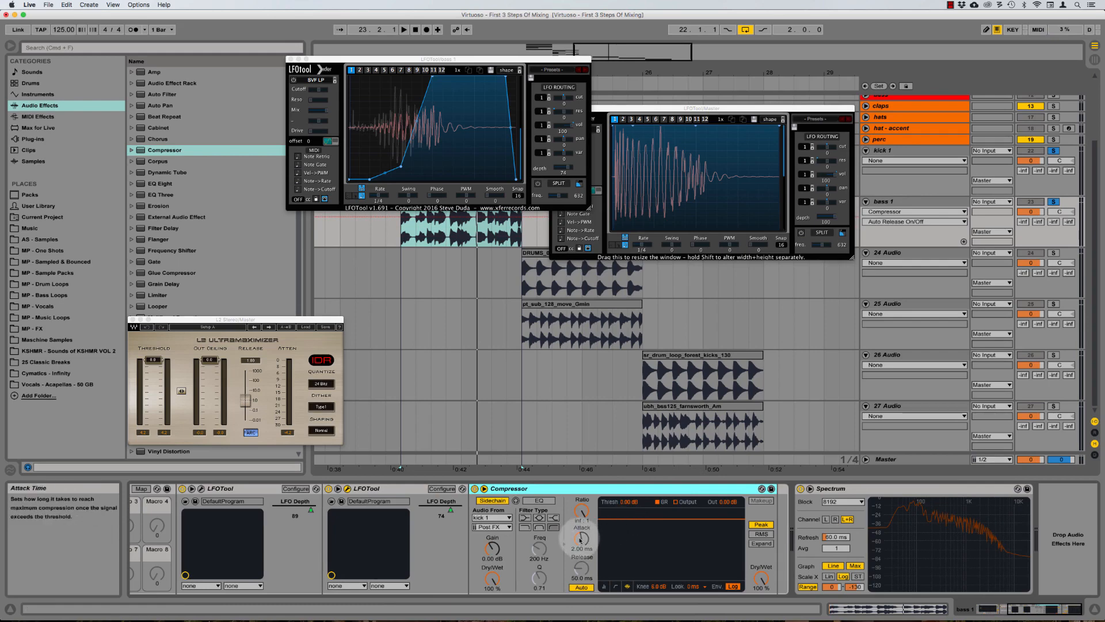
pyautogui.click(252, 488)
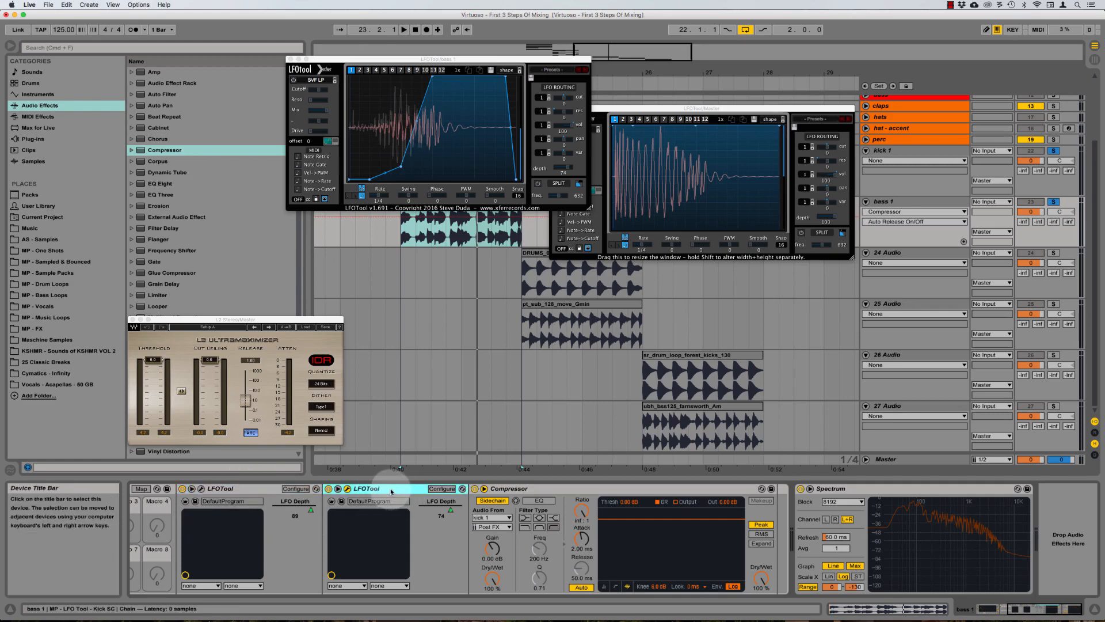
pyautogui.click(703, 109)
pyautogui.moveTo(701, 109); pyautogui.dragTo(670, 129)
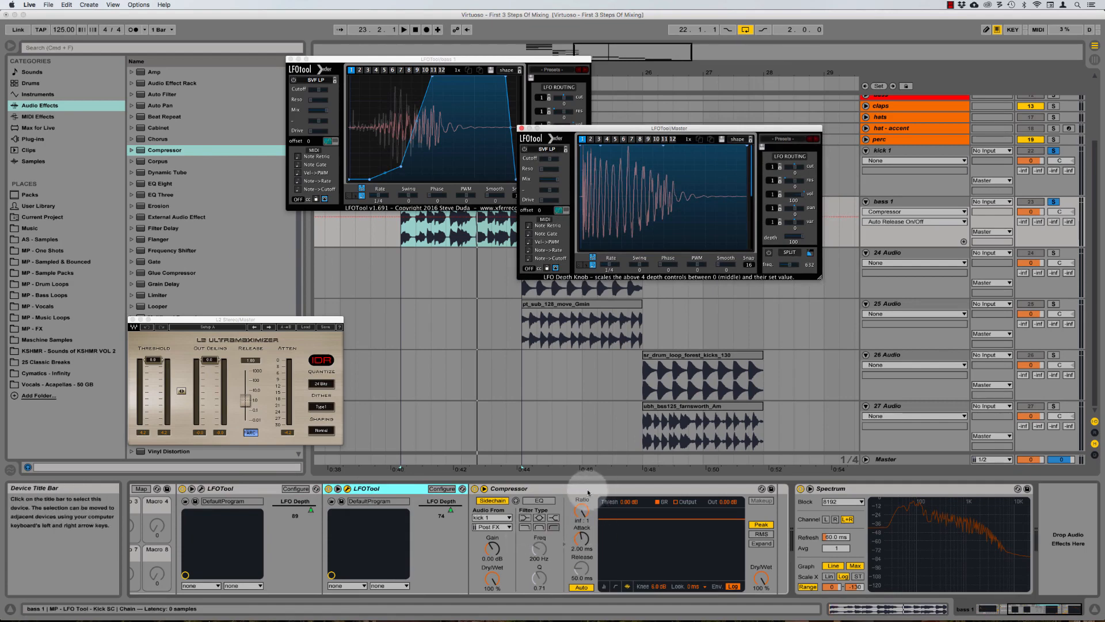
pyautogui.click(586, 548)
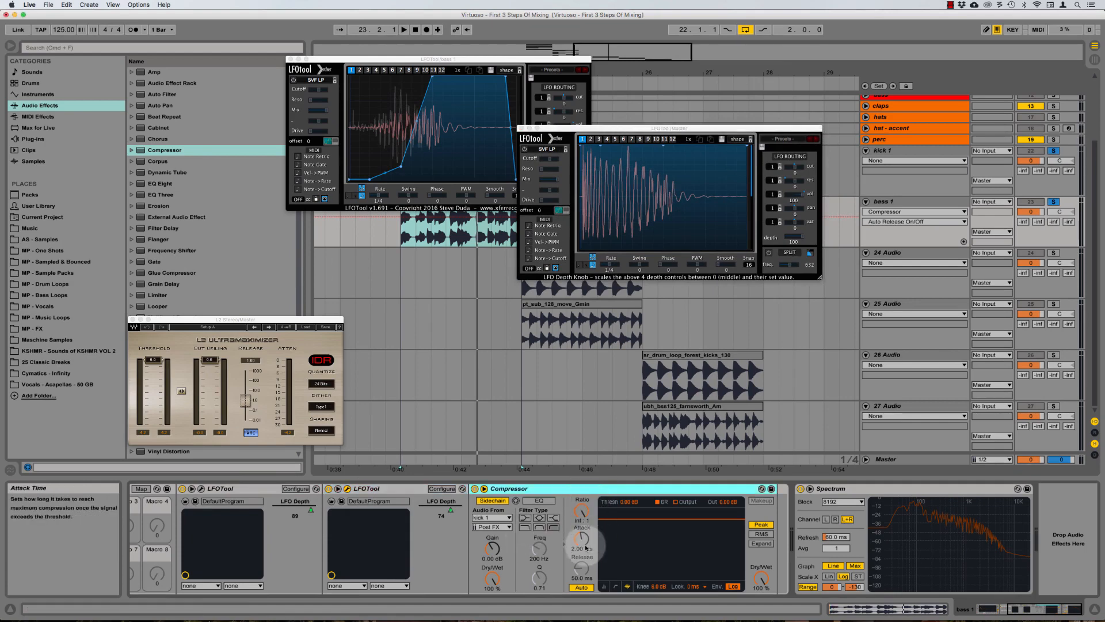
# Lower the Compressor's threshold to -2.81 dB while the kick and bass loop plays.
pyautogui.click(629, 502)
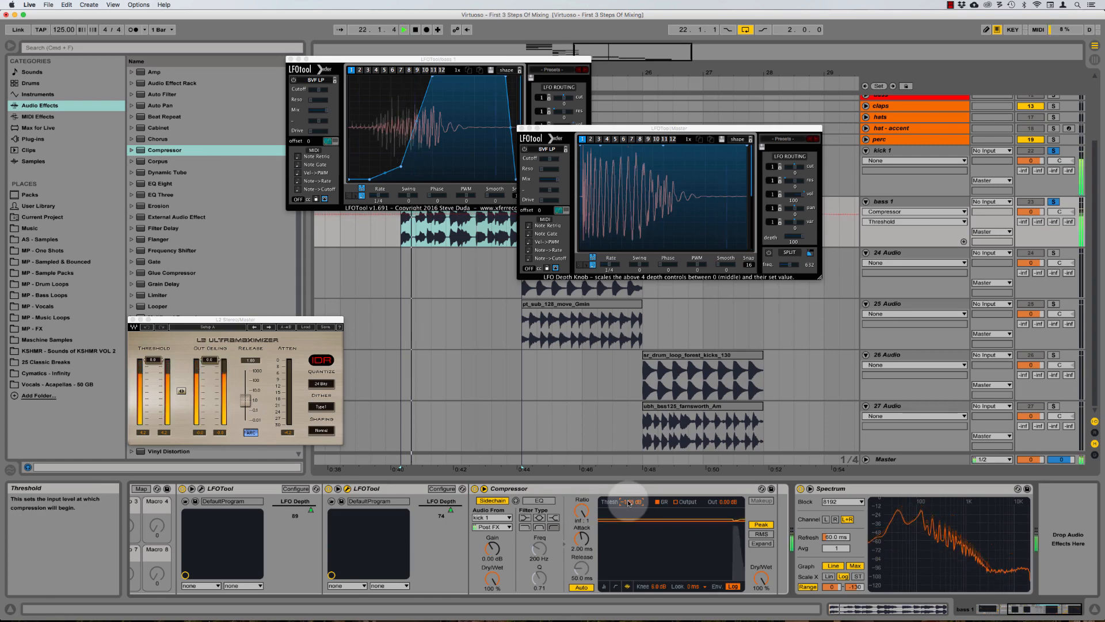
pyautogui.moveTo(628, 503); pyautogui.dragTo(628, 509)
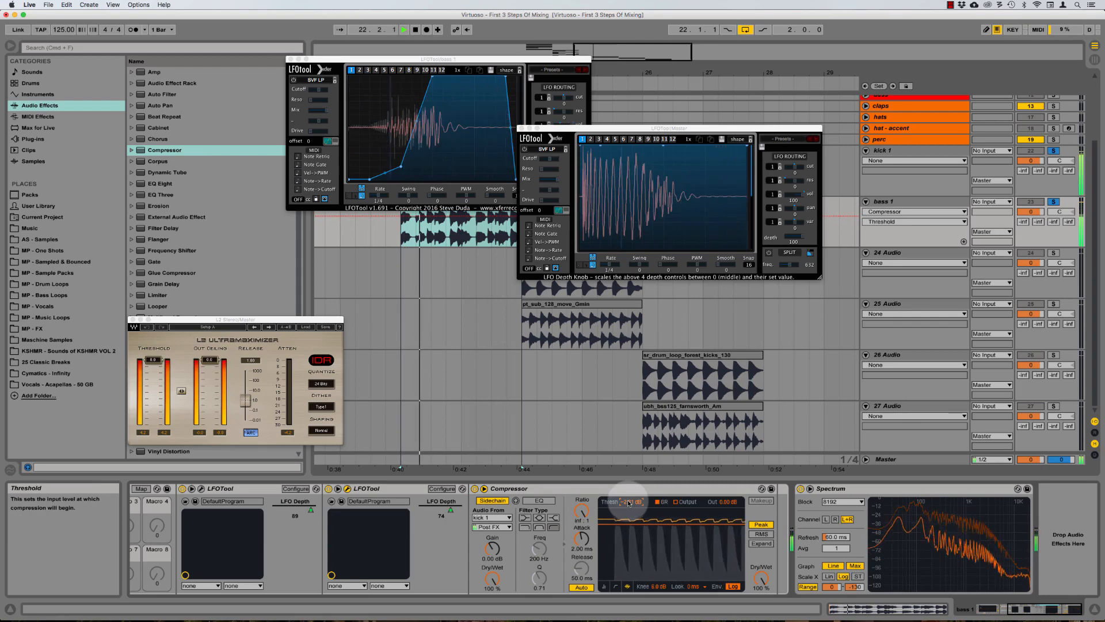
pyautogui.press('space')
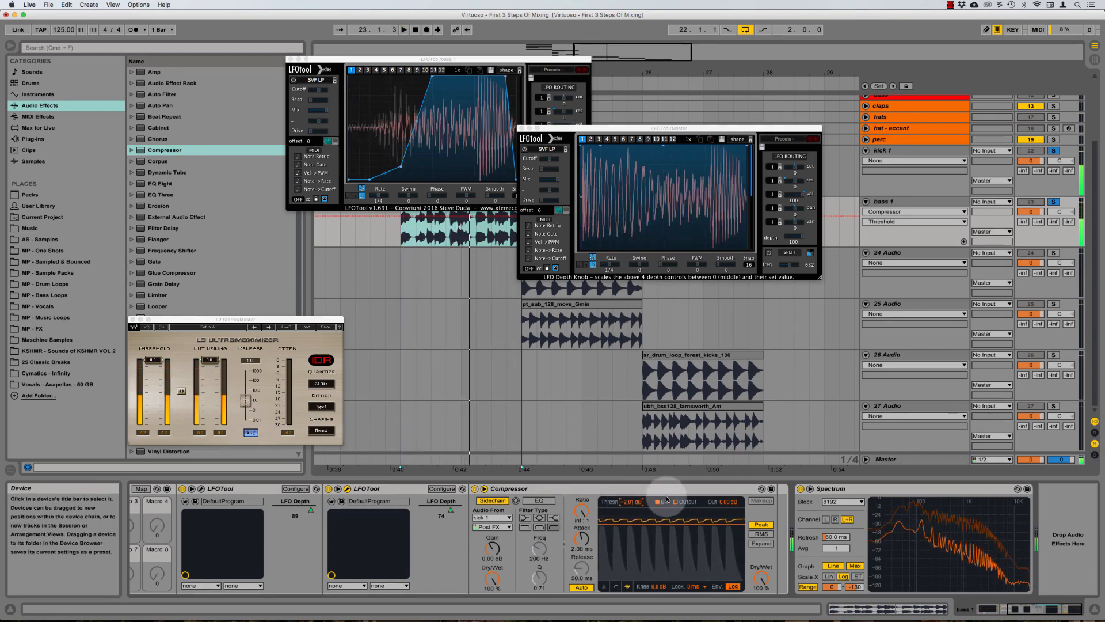
# Play the kick and bass loop while switching the Compressor off and on to compare its side-chain effect.
pyautogui.click(647, 493)
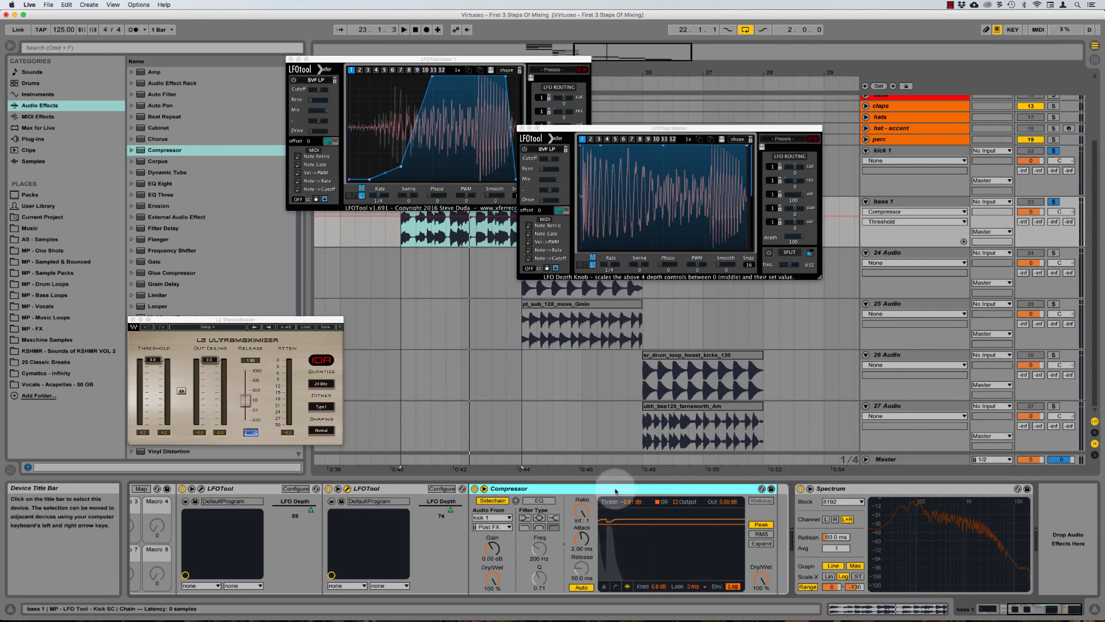
pyautogui.press('space')
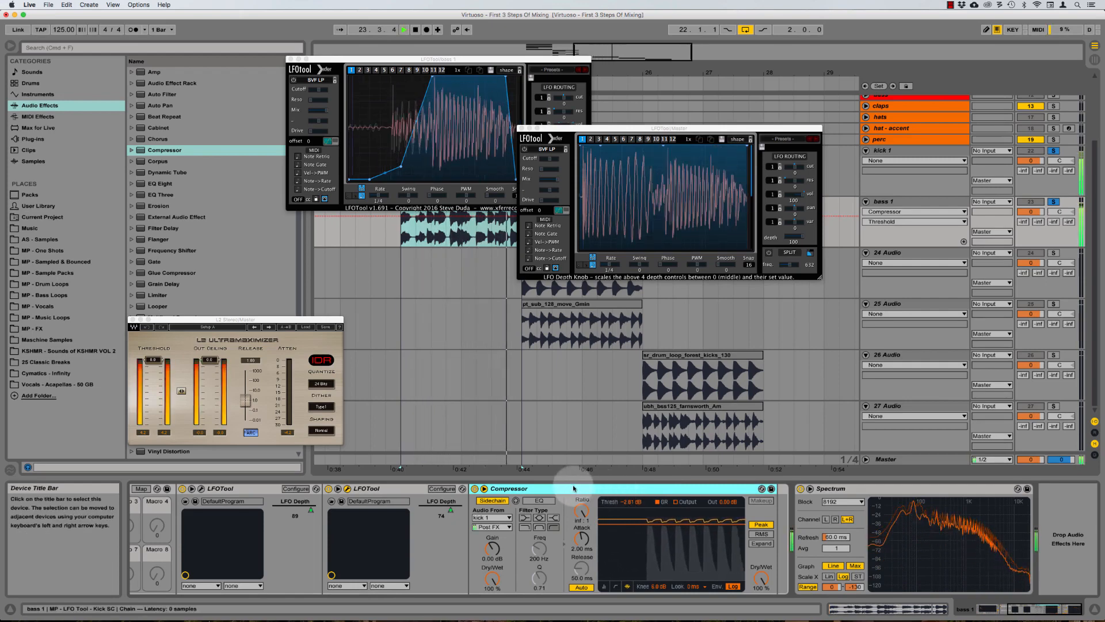
pyautogui.press('space')
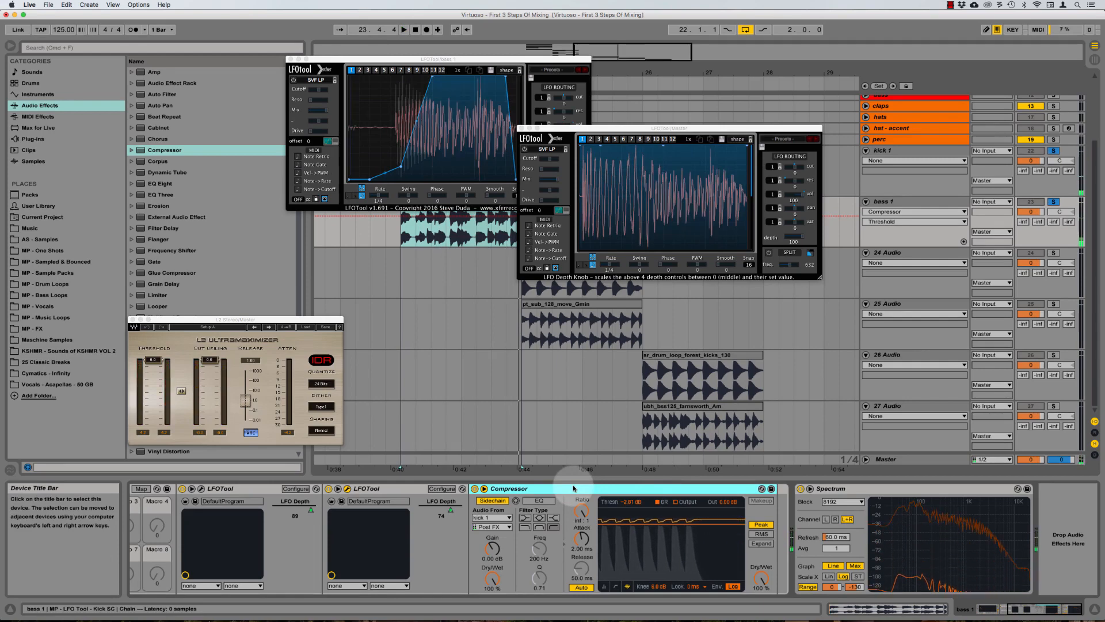
pyautogui.hscroll(-1, 573, 488)
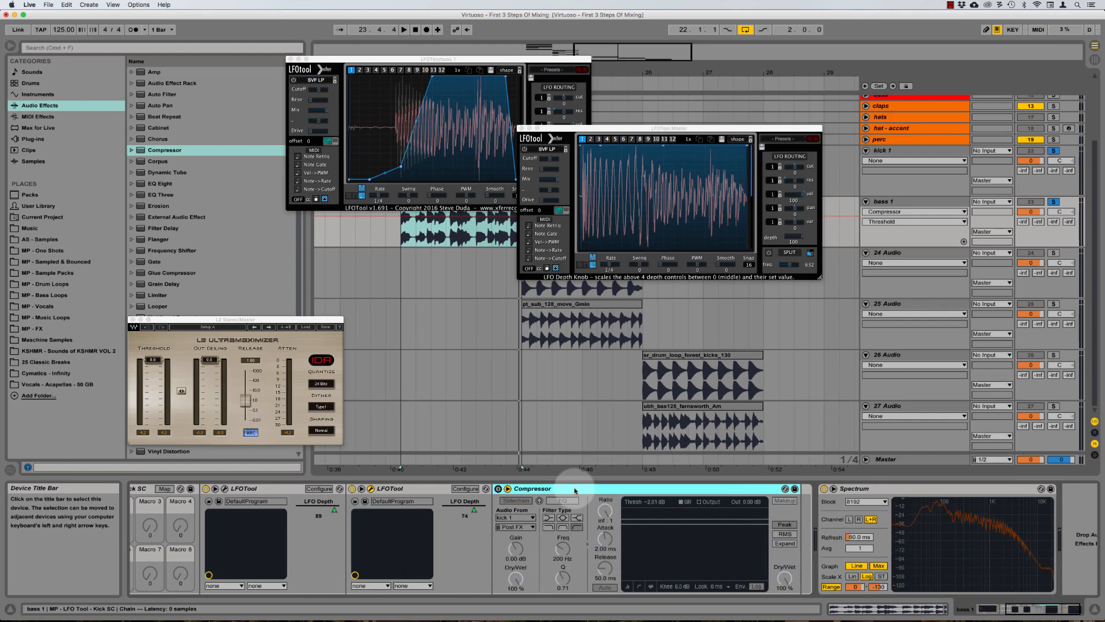
pyautogui.press('space')
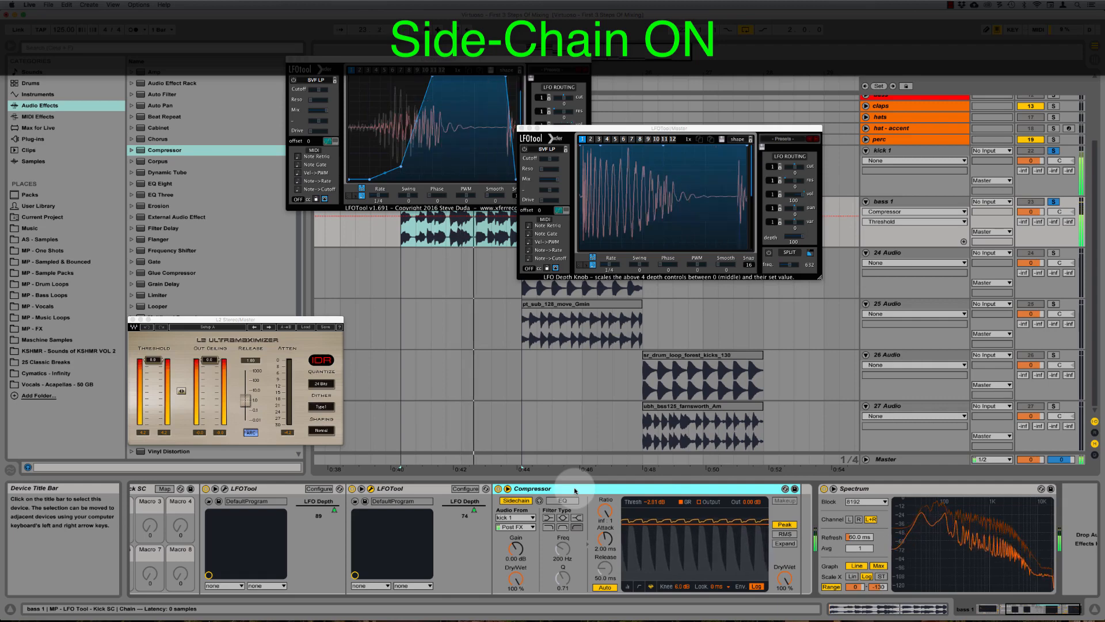
pyautogui.press('0')
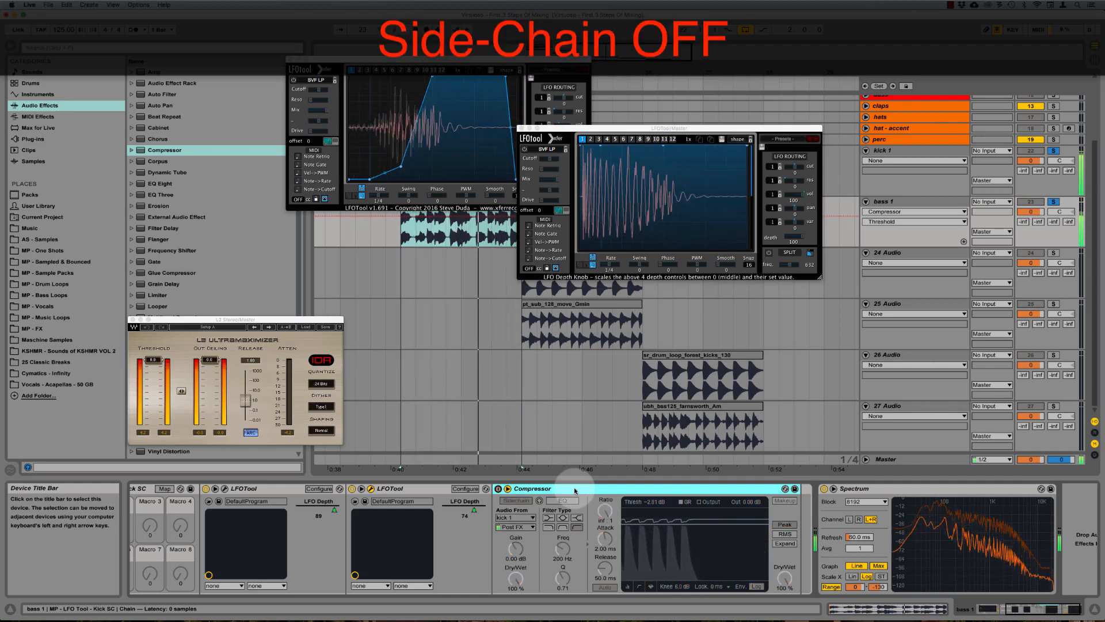
pyautogui.press('0')
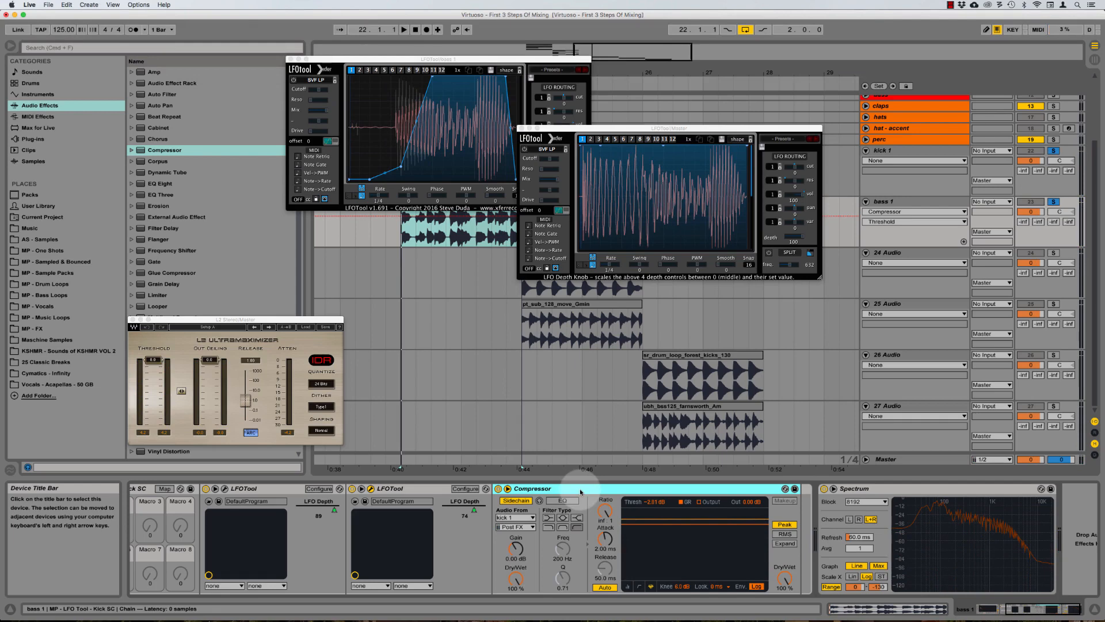
# Reduce the rack's pump macro to 85 and its punch macro to 108 while the loop plays.
pyautogui.hscroll(-5, 580, 490)
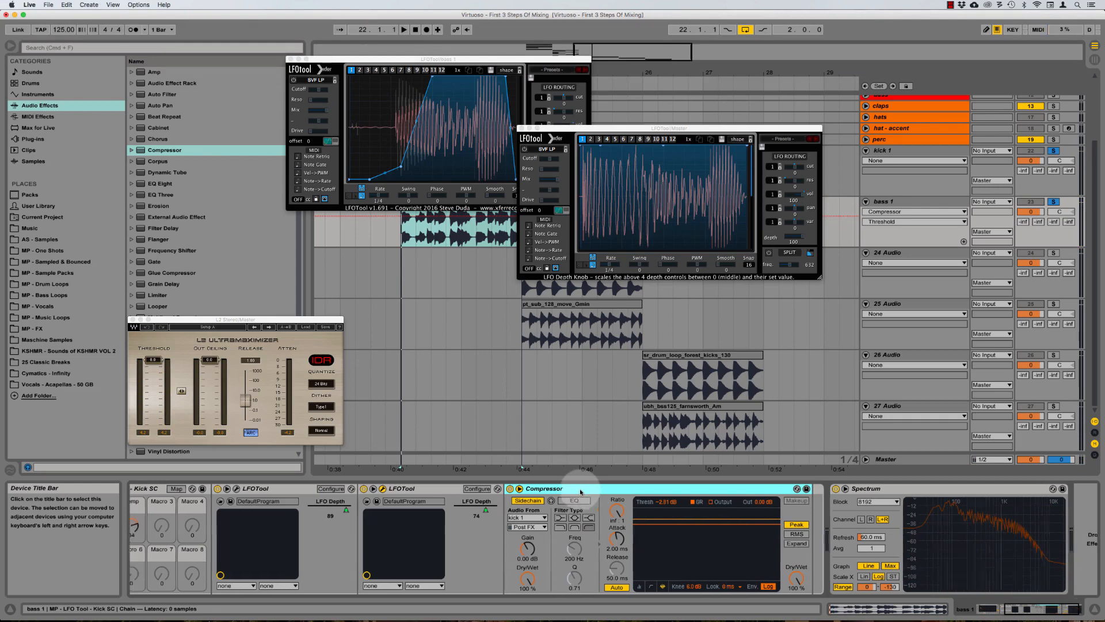
pyautogui.hscroll(1, 731, 492)
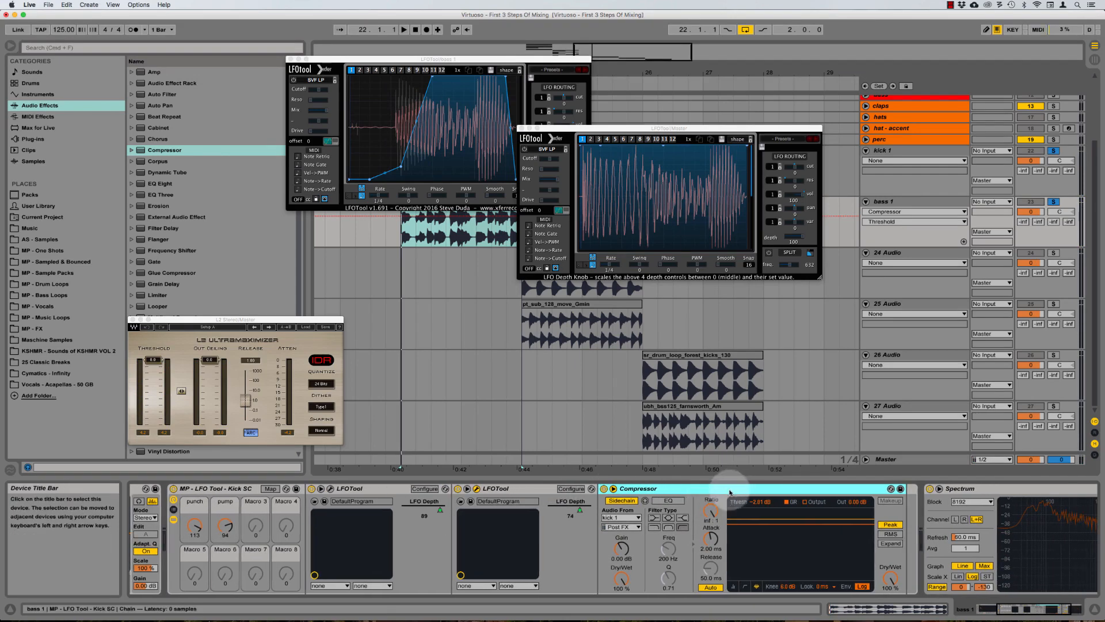
pyautogui.click(541, 488)
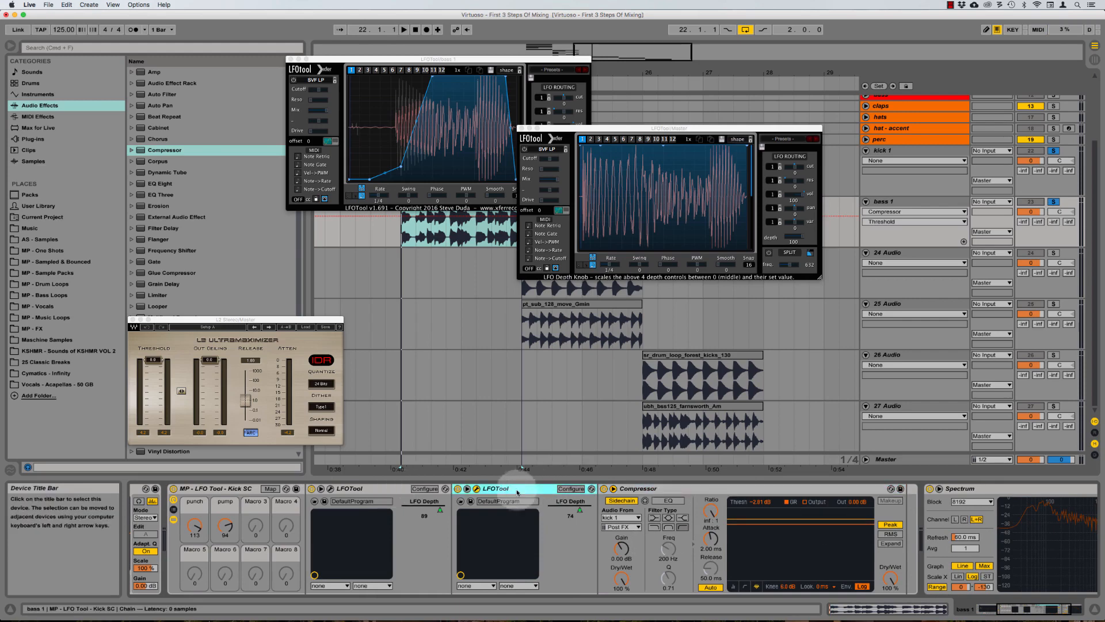
pyautogui.click(224, 522)
pyautogui.press('space')
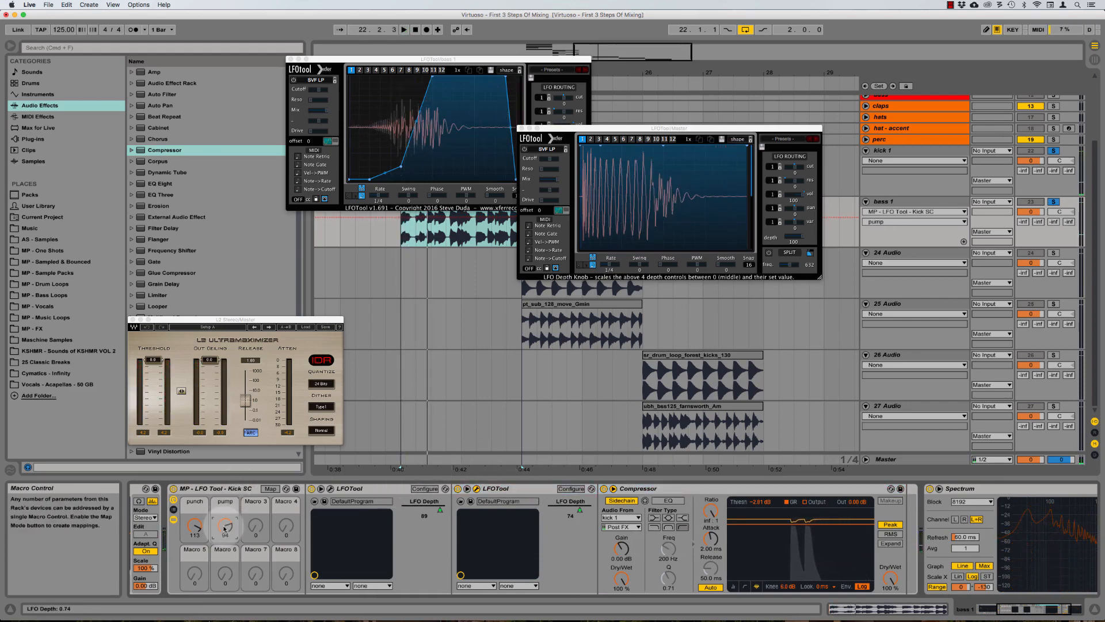
pyautogui.moveTo(226, 529); pyautogui.dragTo(225, 539)
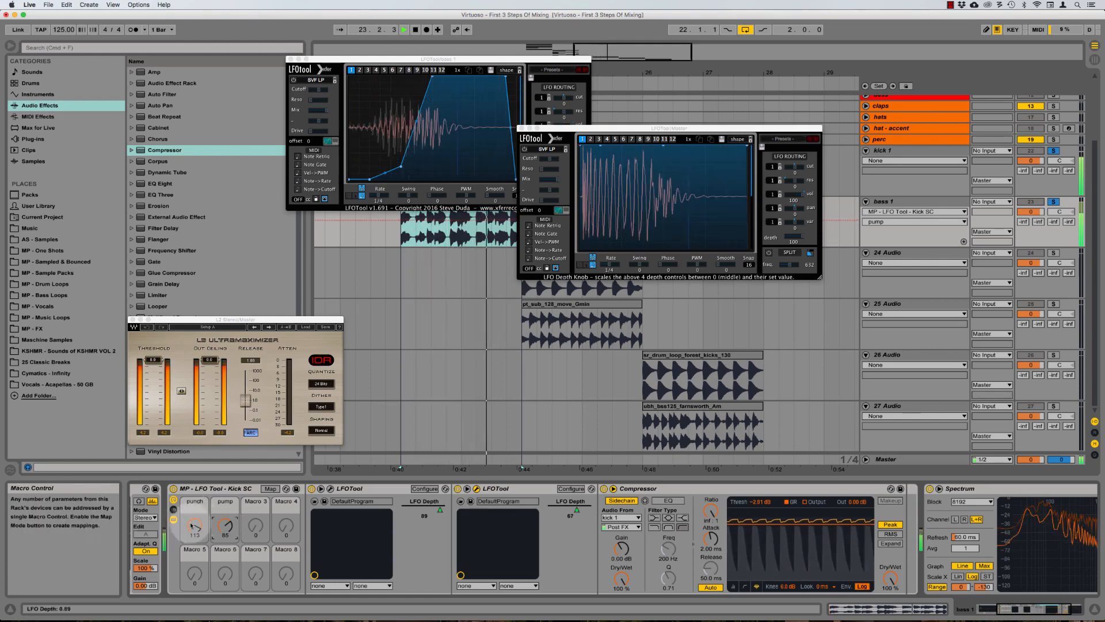
pyautogui.moveTo(194, 526); pyautogui.dragTo(194, 529)
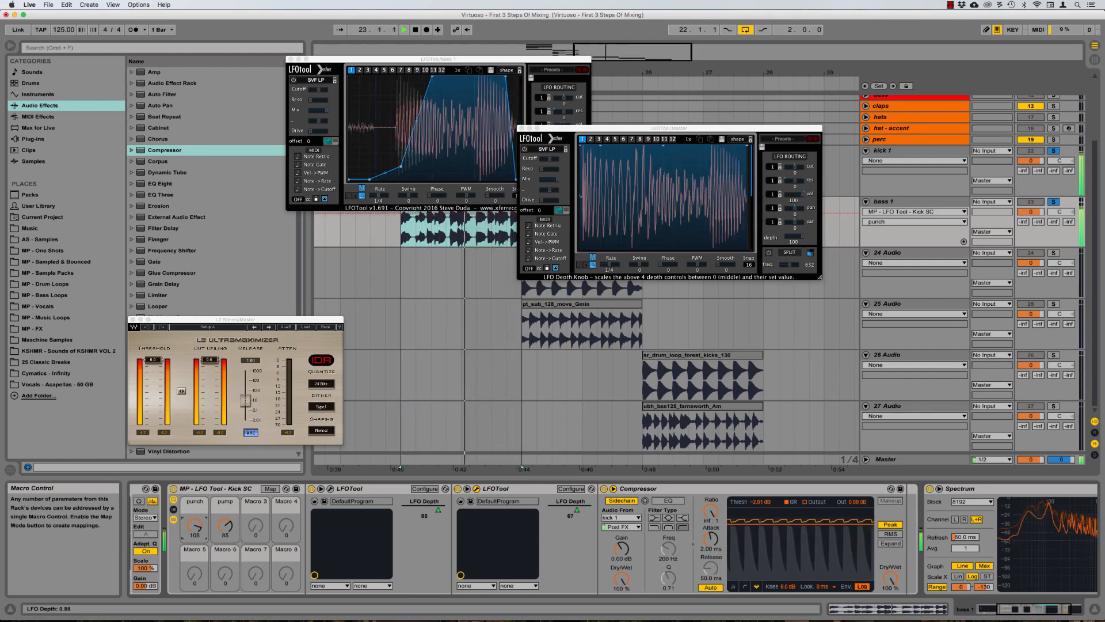
# Select the MP - LFO Tool - Kick SC rack and close the L2 limiter window.
pyautogui.click(228, 490)
pyautogui.press('space')
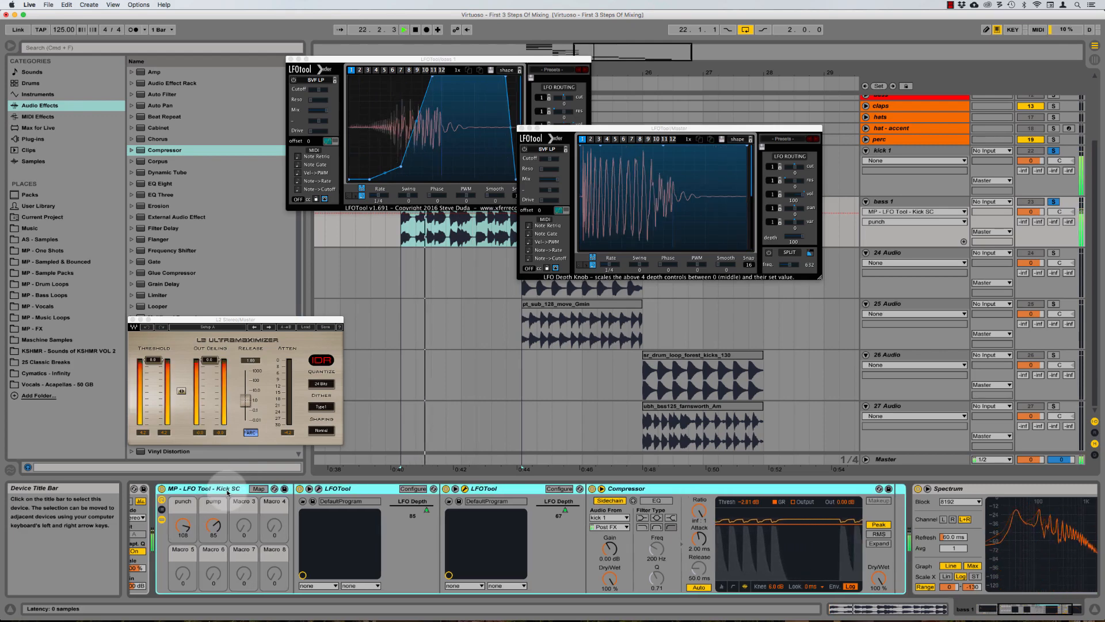
pyautogui.click(133, 320)
pyautogui.click(420, 135)
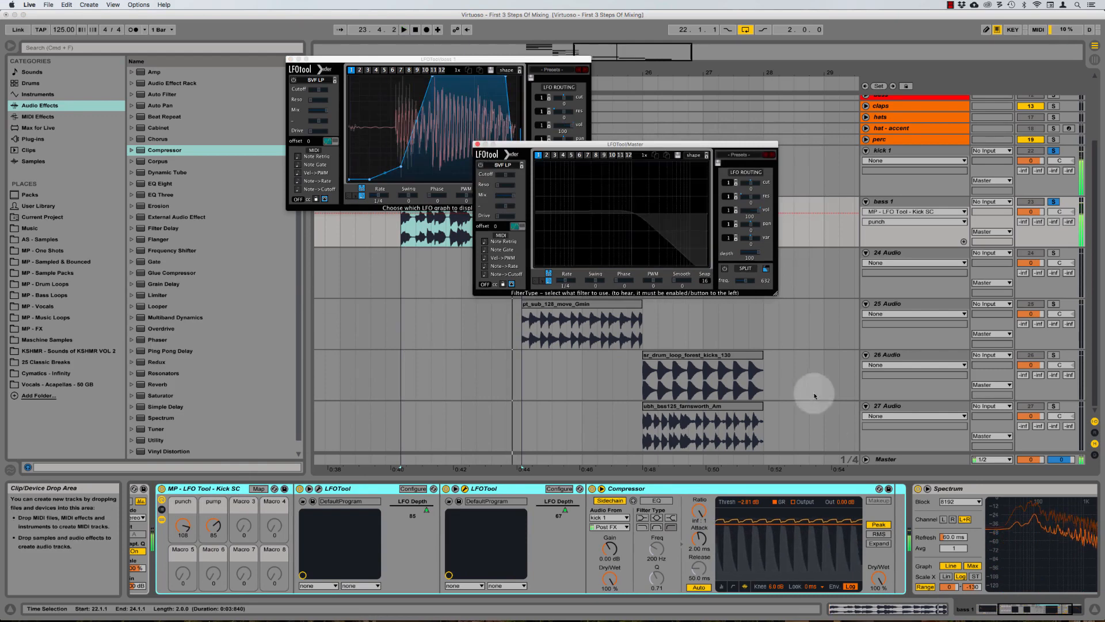
# Open the Master track's L2 Stereo limiter and play the kick and bass loop to check its levels and attenuation.
pyautogui.click(884, 458)
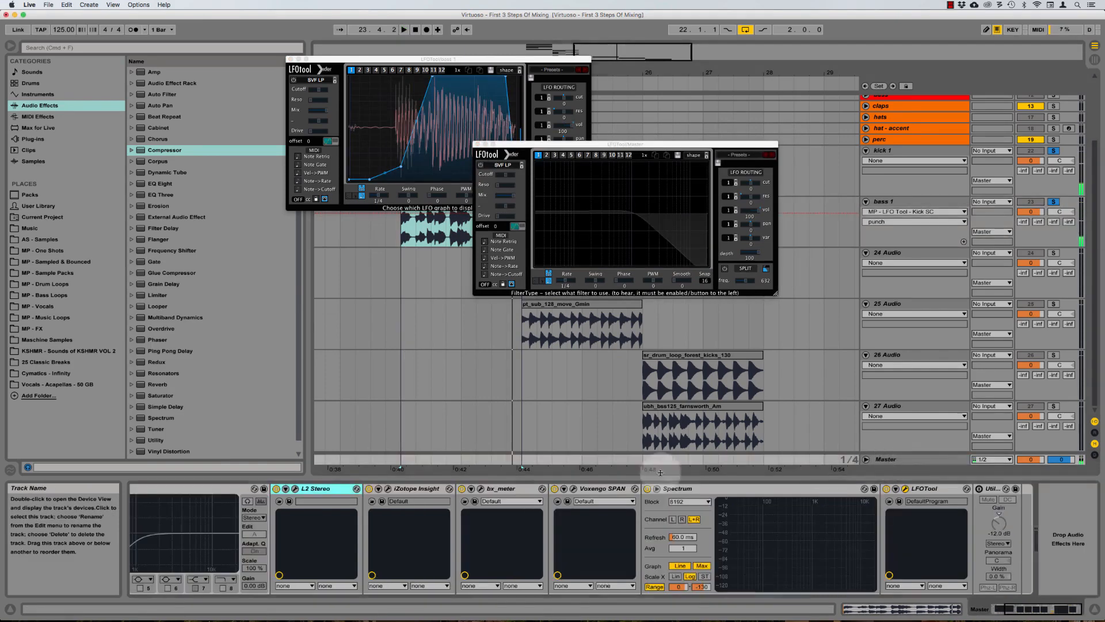
pyautogui.click(296, 489)
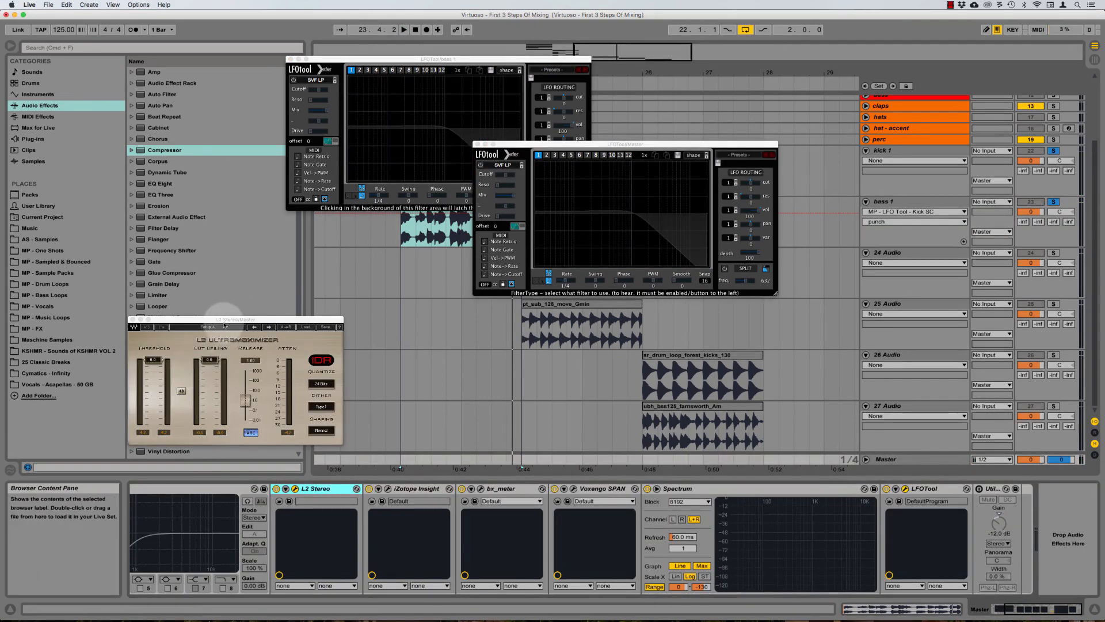
pyautogui.moveTo(224, 325); pyautogui.dragTo(216, 281)
pyautogui.press('space')
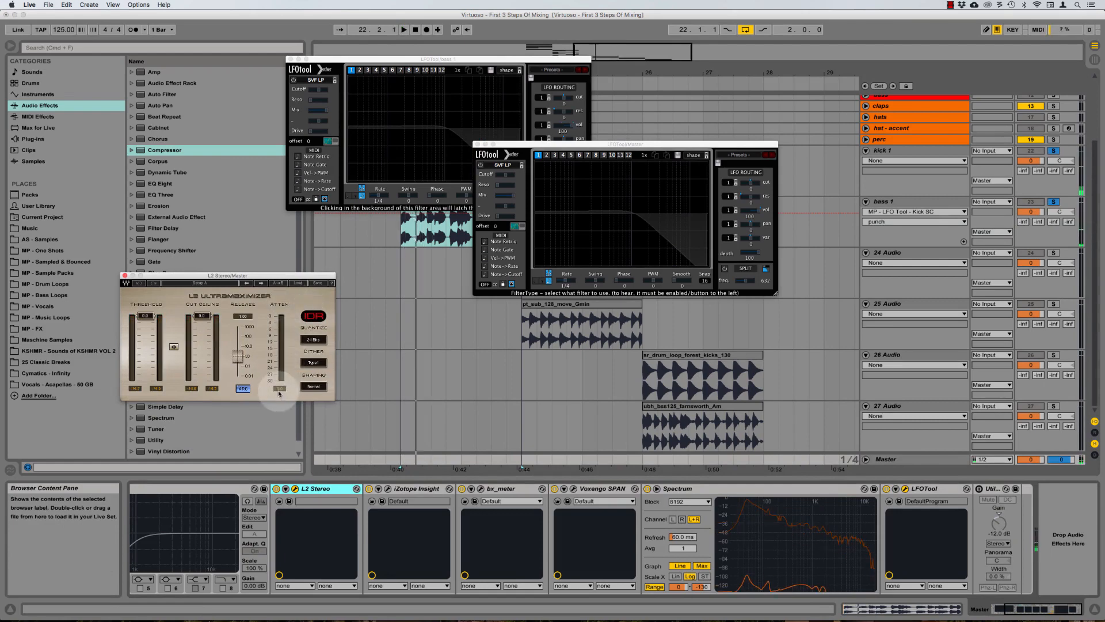
pyautogui.press('space')
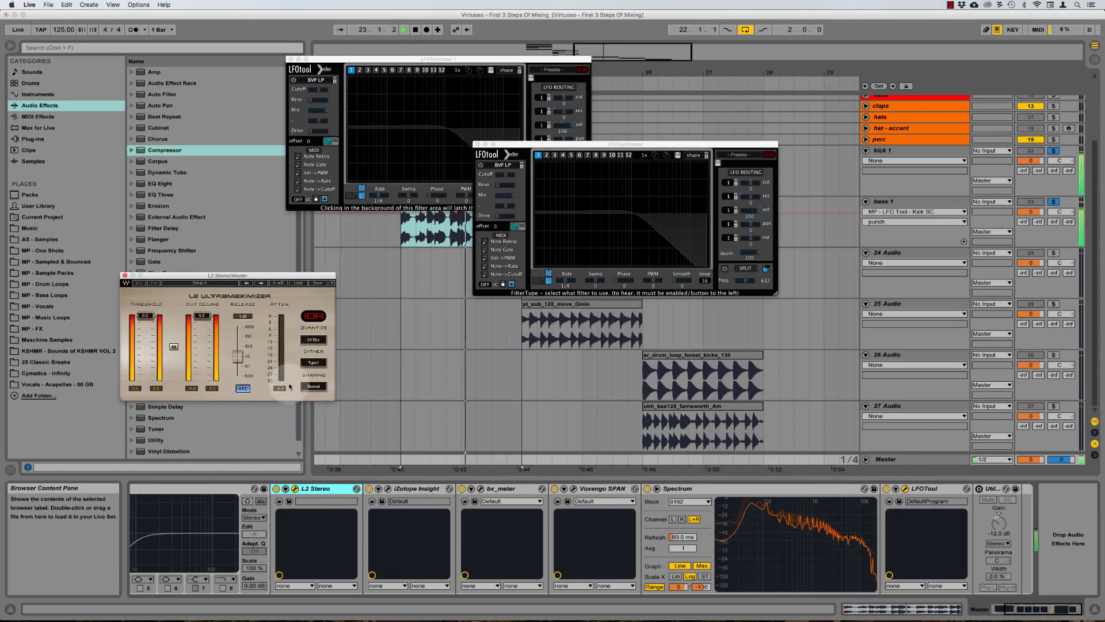
pyautogui.press('space')
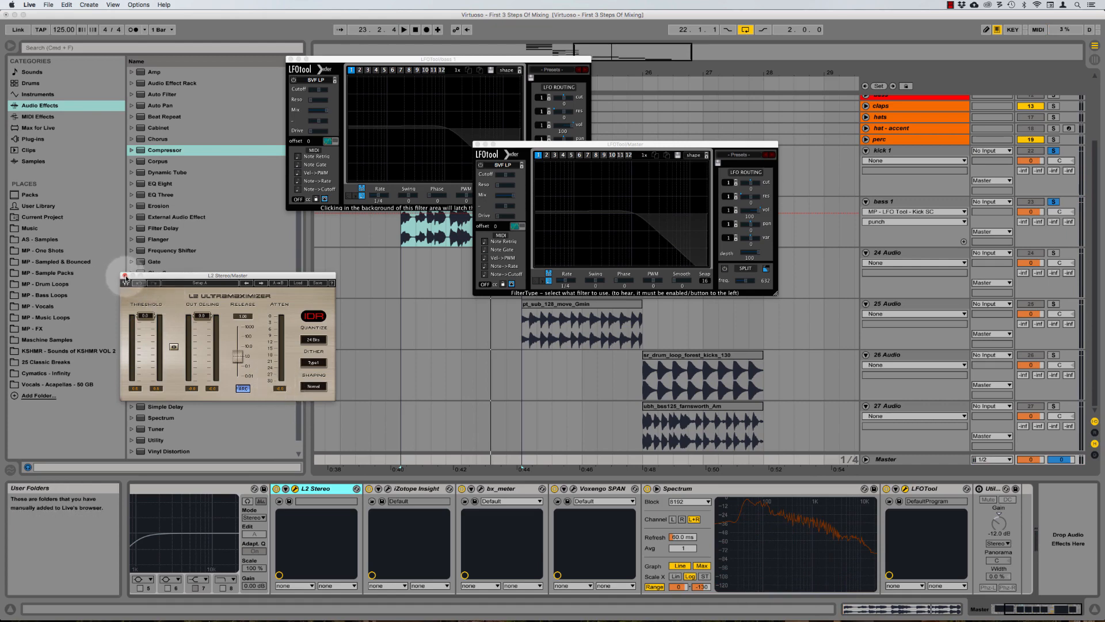
# Close the L2 limiter window and both LFOTool windows.
pyautogui.click(124, 275)
pyautogui.click(477, 144)
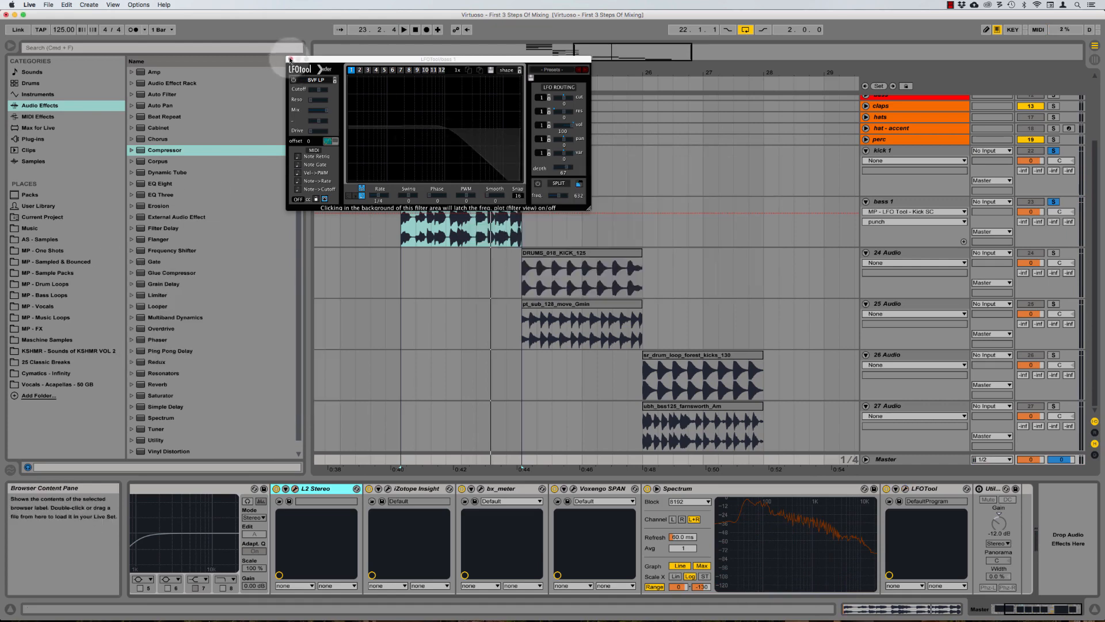
pyautogui.click(291, 59)
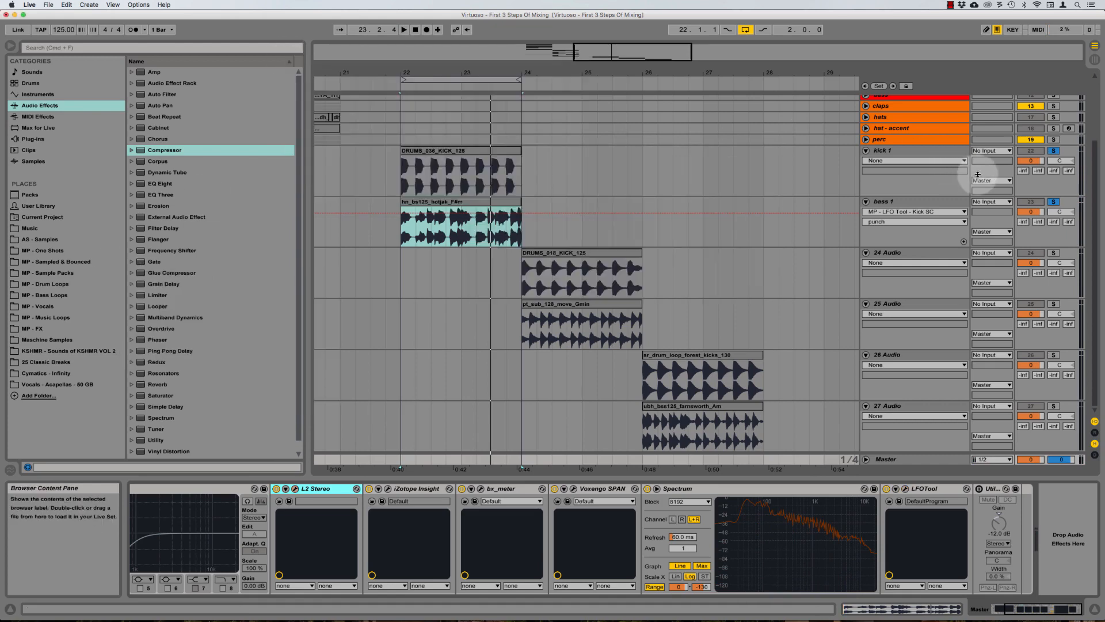
# Play the loop while switching bass 1's whole MP - LFO Tool - Kick SC rack off and on to compare the side-chain.
pyautogui.click(899, 200)
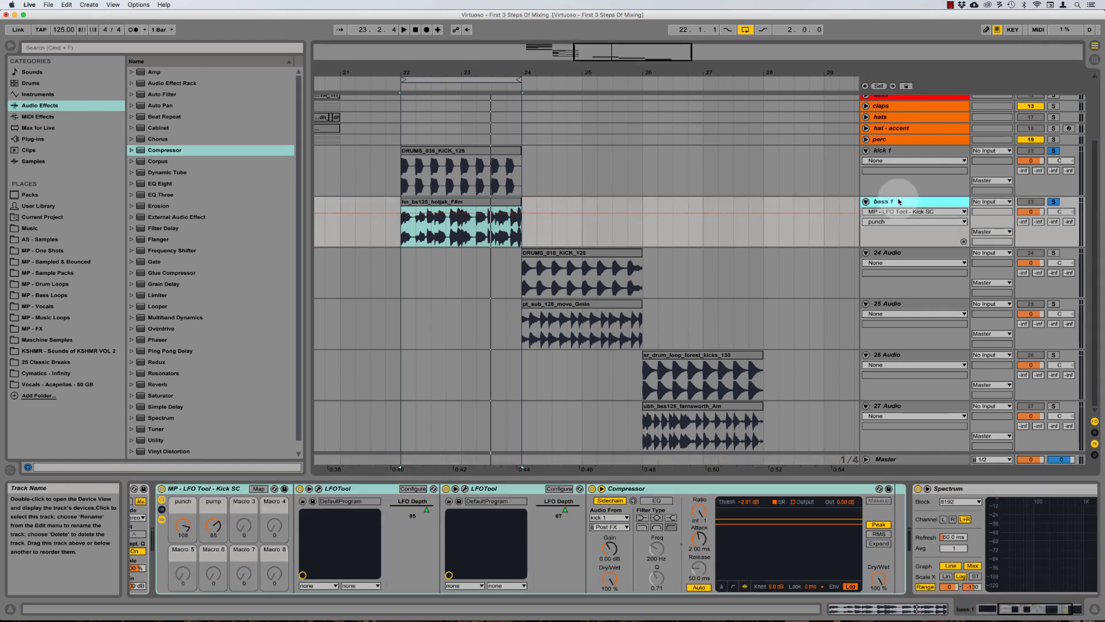
pyautogui.click(227, 491)
pyautogui.press('0')
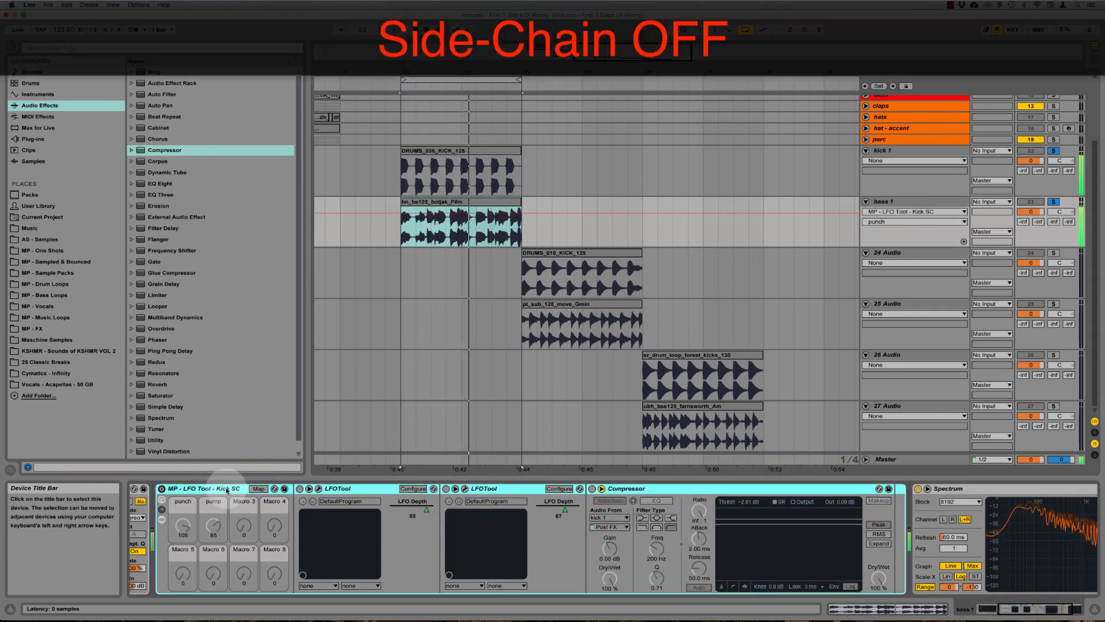
pyautogui.press('0')
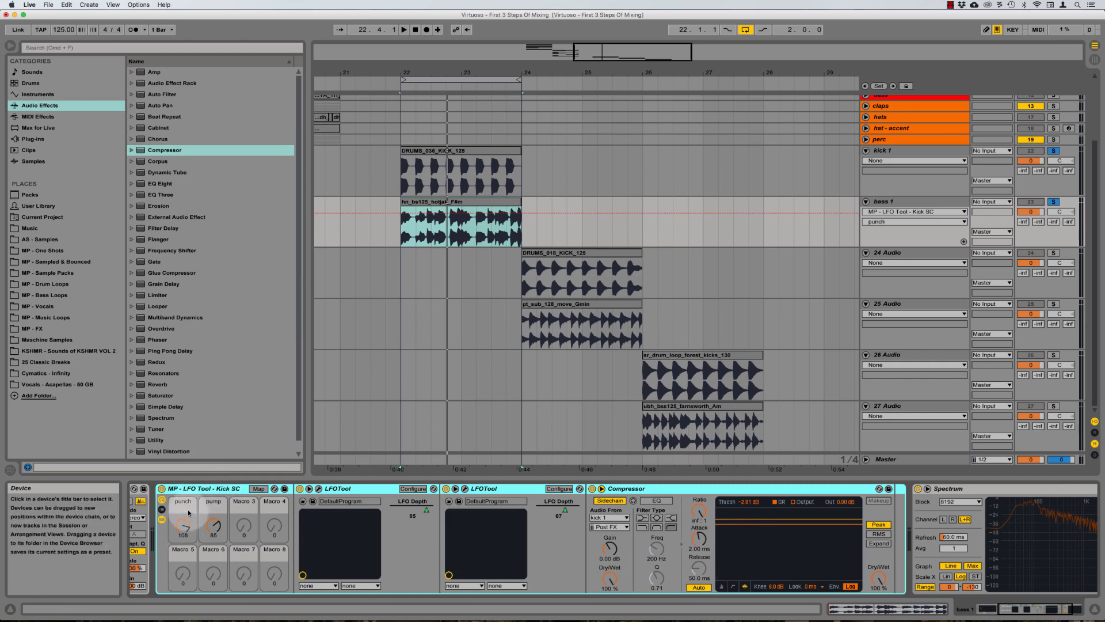
pyautogui.click(440, 203)
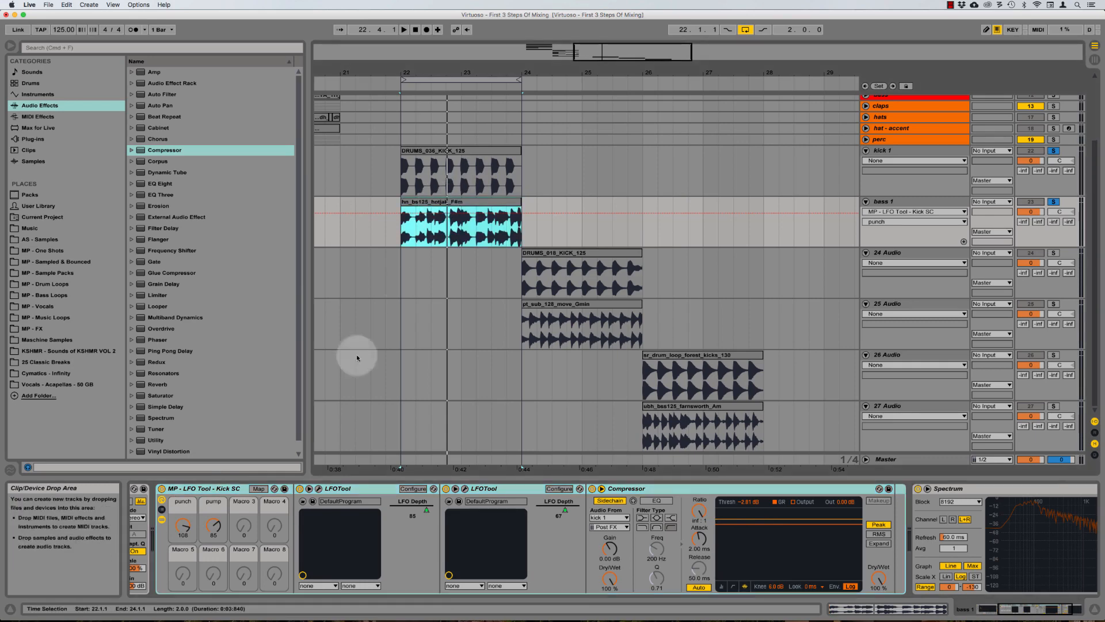
pyautogui.click(209, 491)
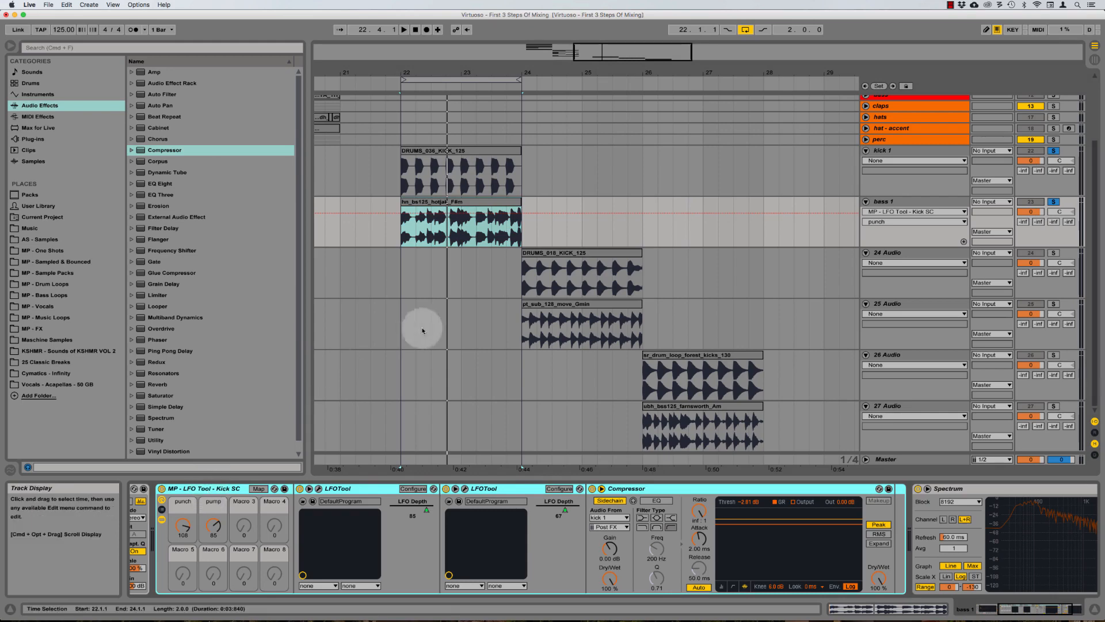
# Delete the DRUMS_018_KICK_125 and pt_sub_128_move_Gmin tracks, and move the forest kicks and farnsworth bass clips to bar 24.
pyautogui.hscroll(3, 449, 324)
pyautogui.click(643, 356)
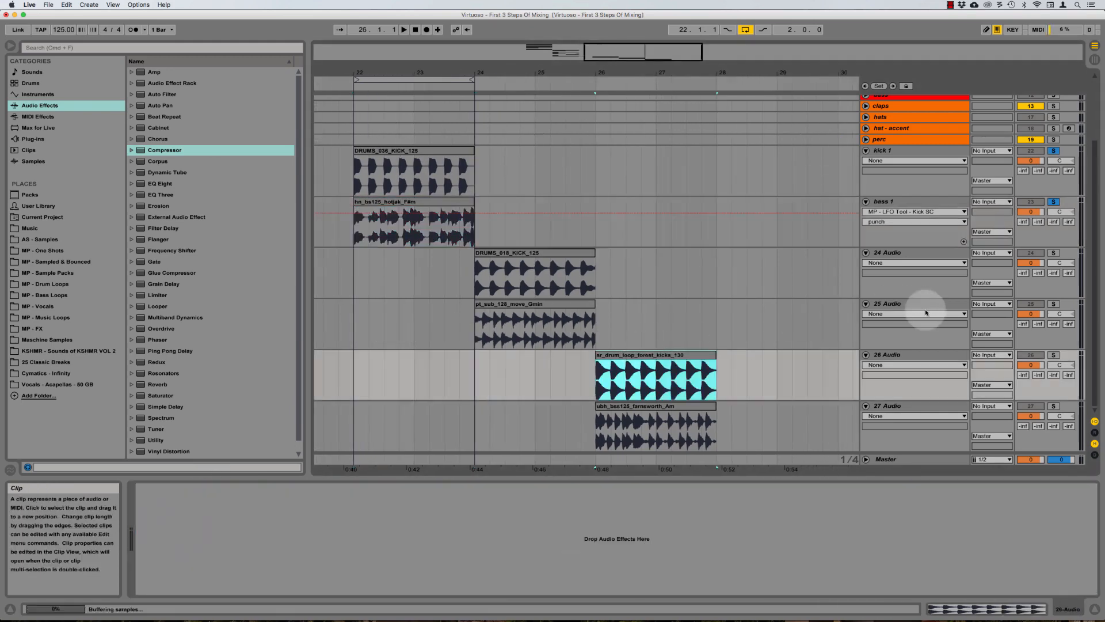
pyautogui.click(919, 307)
pyautogui.keyDown('shift'); pyautogui.click(903, 254); pyautogui.keyUp('shift')
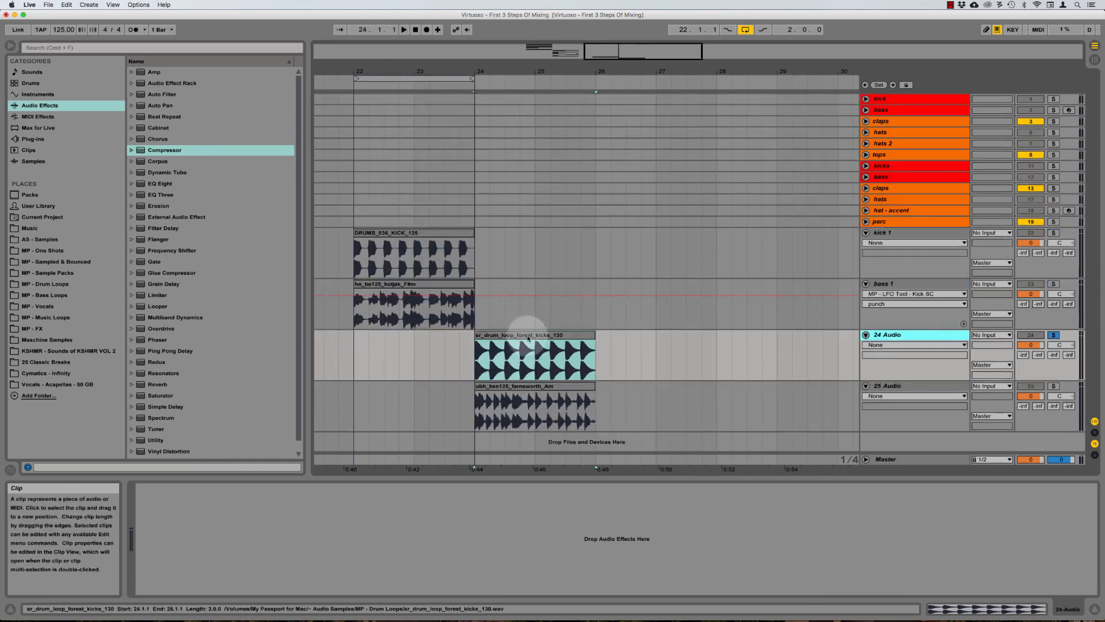
# Play the soloed forest kicks clip and examine its low-end peak in the Master track's enlarged Spectrum.
pyautogui.click(527, 335)
pyautogui.press('space')
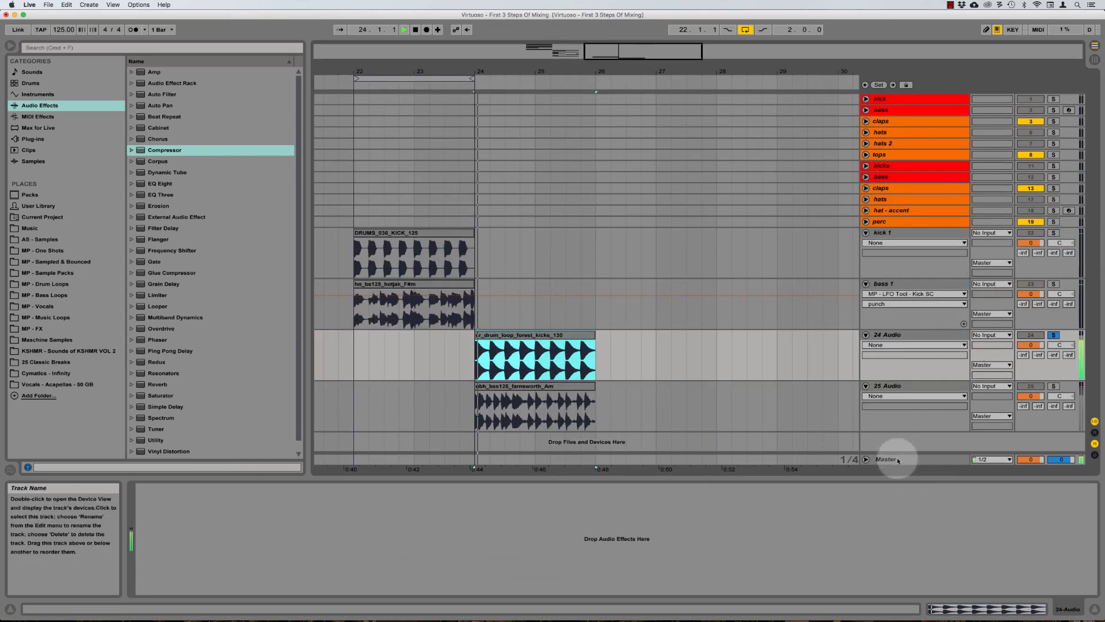
pyautogui.click(897, 458)
pyautogui.doubleClick(748, 533)
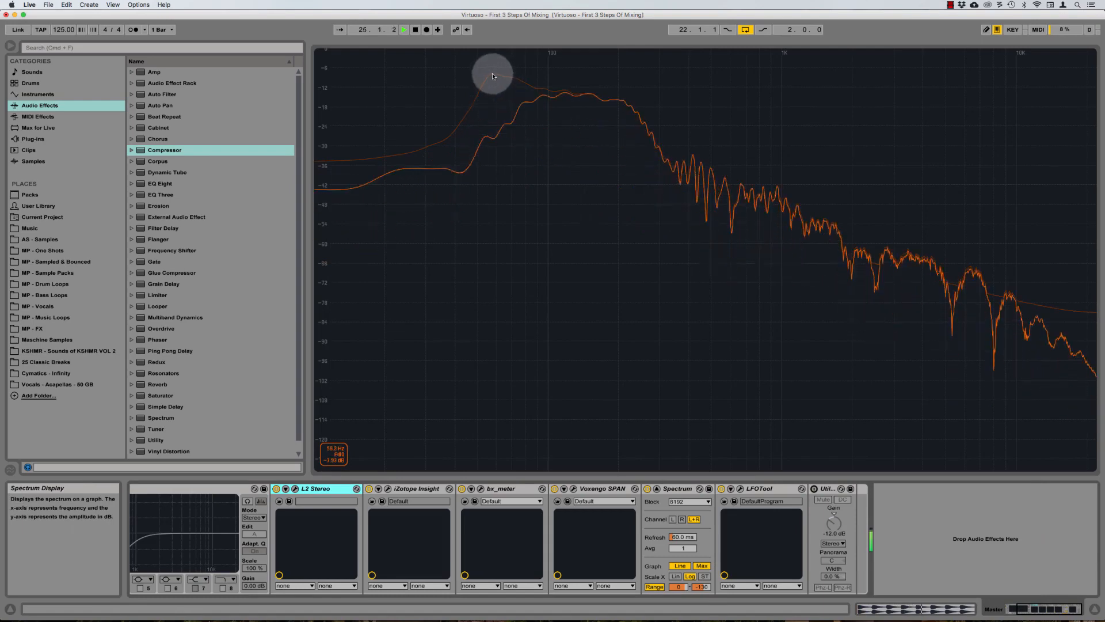
pyautogui.doubleClick(504, 152)
pyautogui.doubleClick(779, 539)
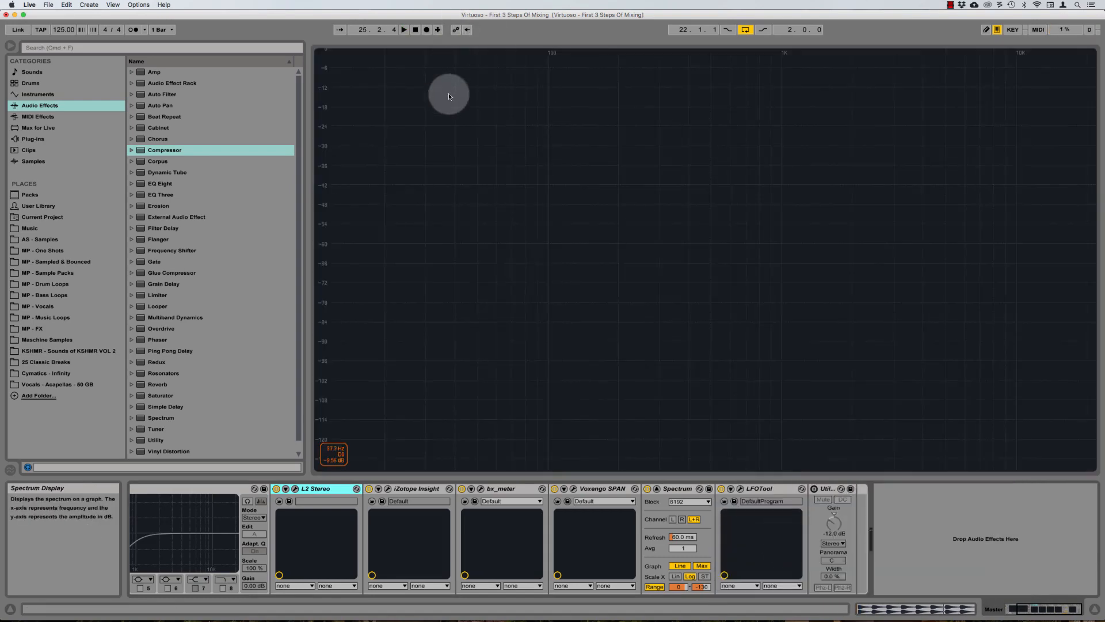
pyautogui.press('space')
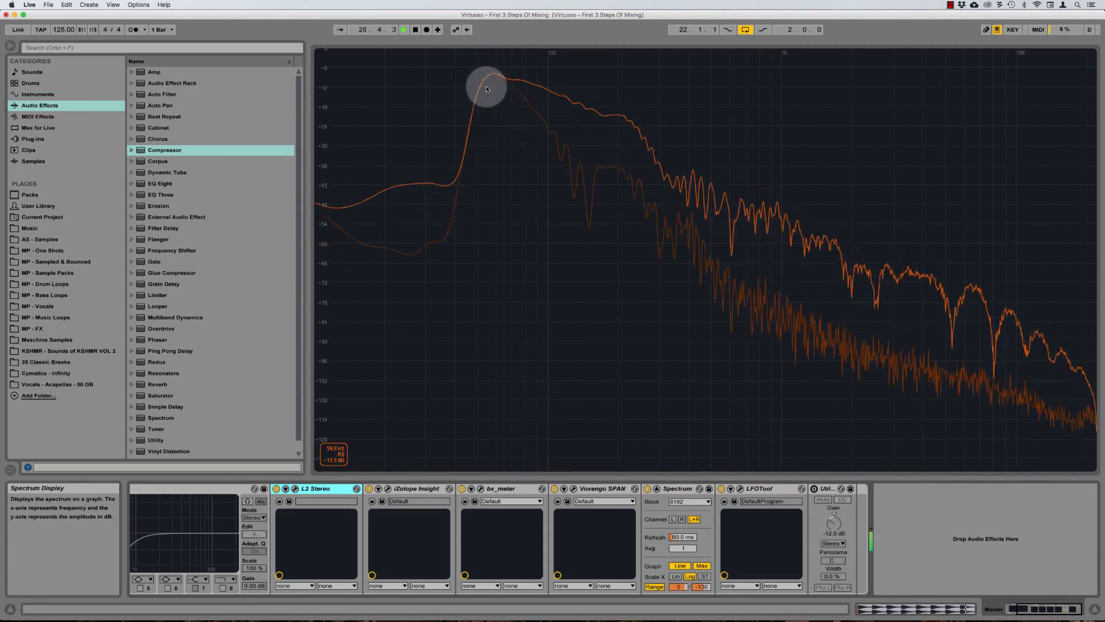
pyautogui.press('space')
pyautogui.press('space')
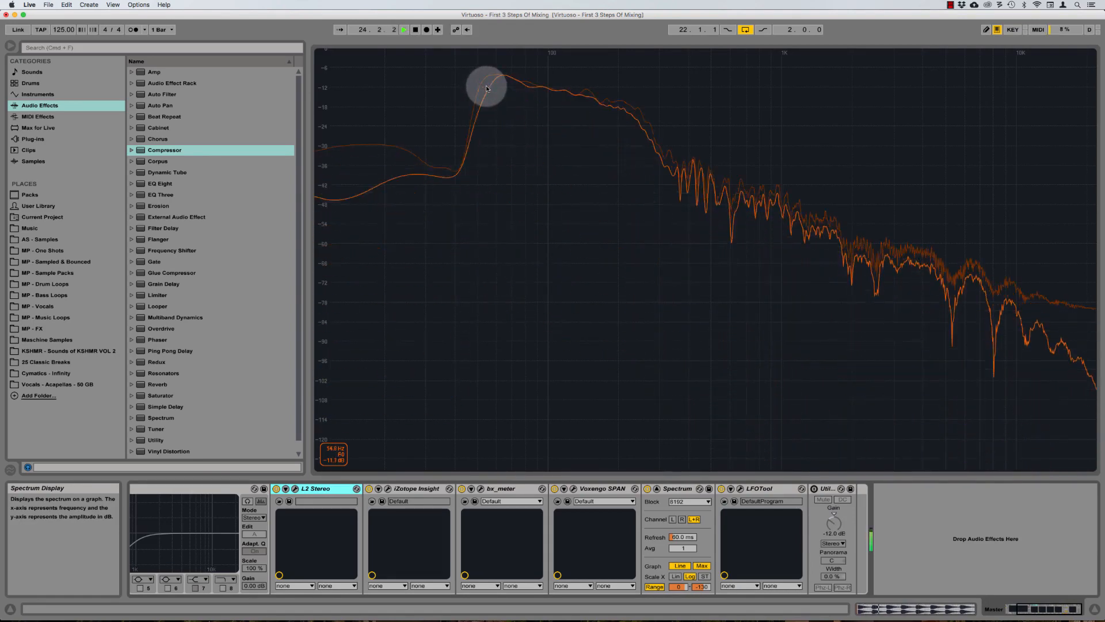
pyautogui.press('space')
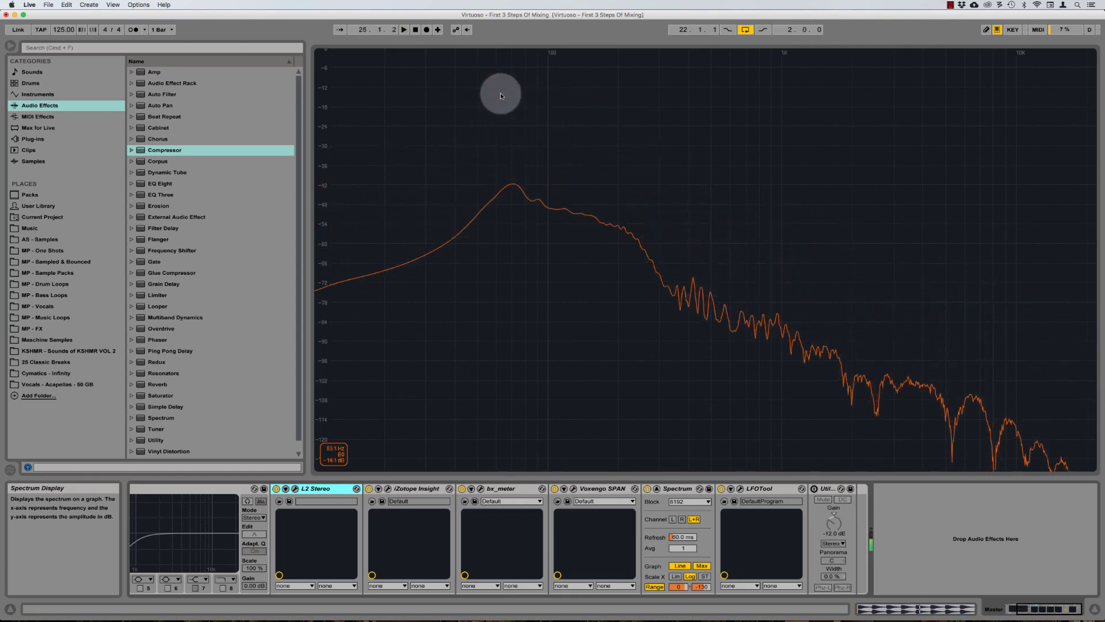
# Reopen the enlarged Master Spectrum, replay the forest kicks to read the fundamental's frequency, and return to the arrangement.
pyautogui.doubleClick(500, 93)
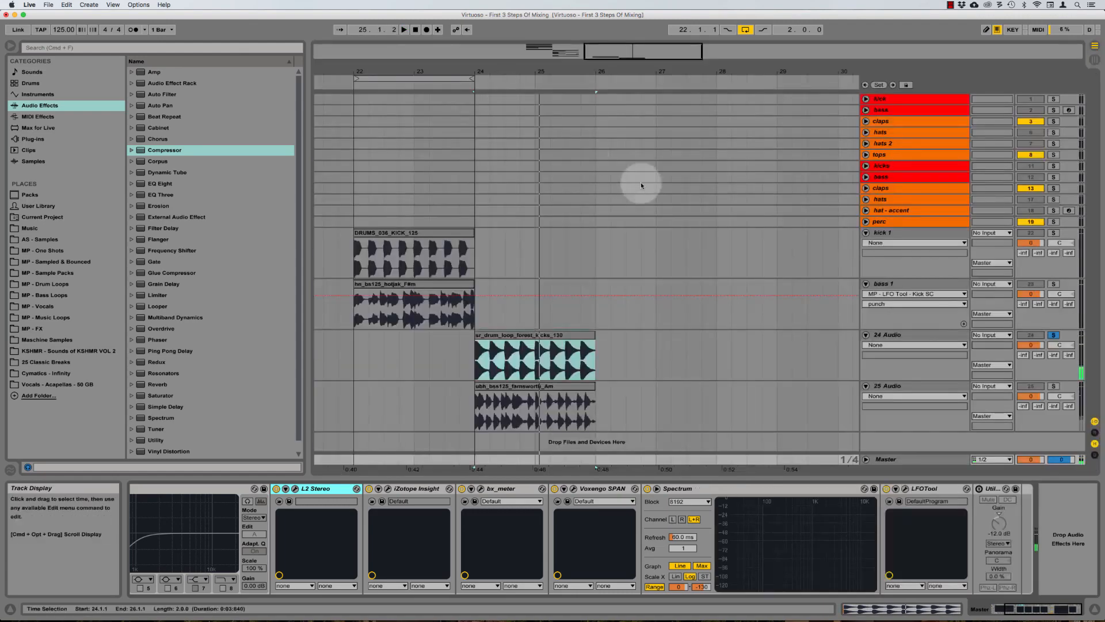
pyautogui.doubleClick(785, 515)
pyautogui.press('space')
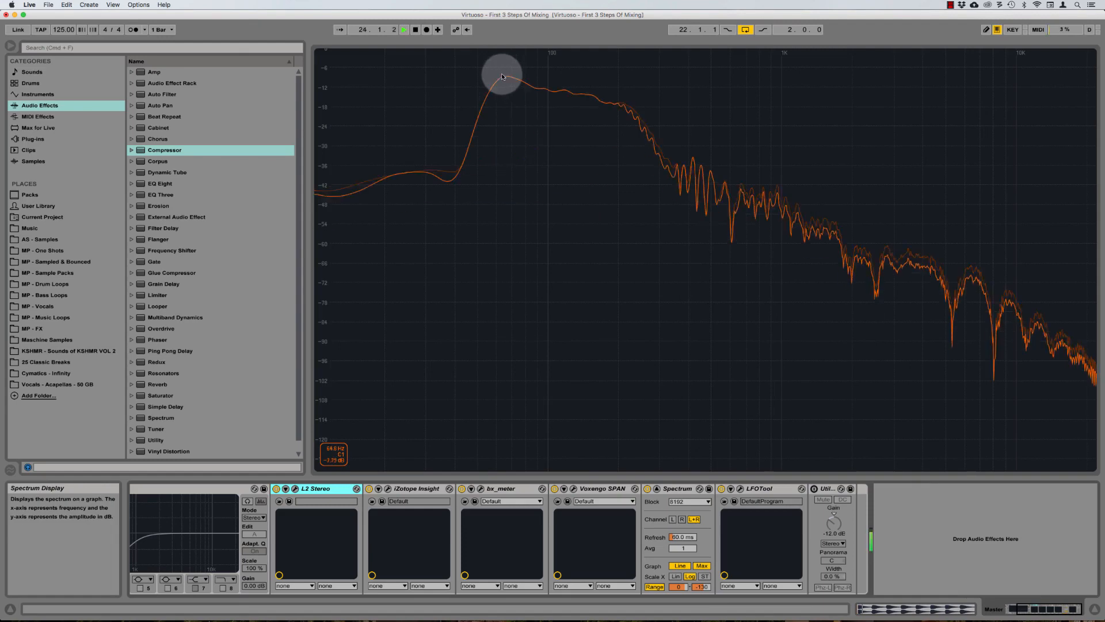
pyautogui.press('space')
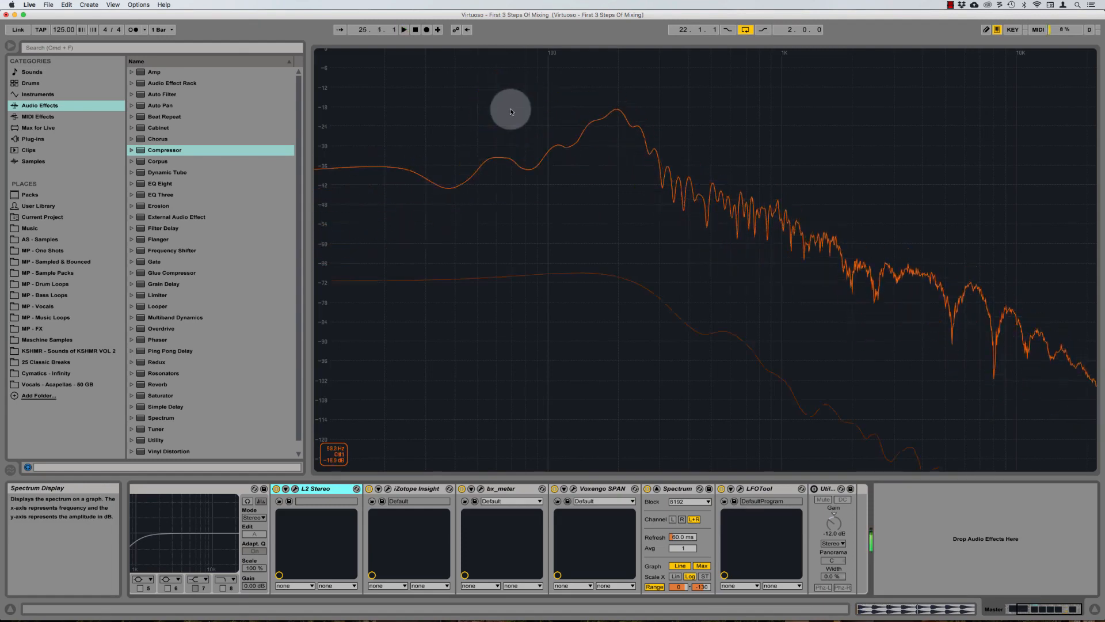
pyautogui.doubleClick(510, 108)
# Add EQ Eight to the 24 Audio track, switching off filter 1 and enabling filter 3 at 55 Hz with Q 3.00.
pyautogui.click(906, 338)
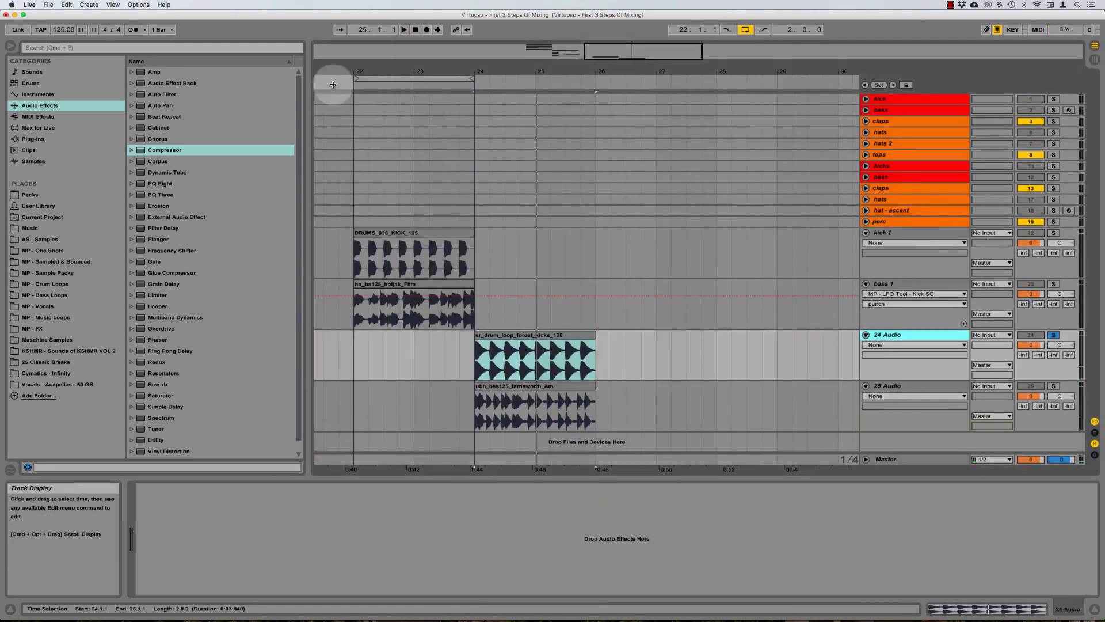
pyautogui.moveTo(161, 183); pyautogui.dragTo(174, 589)
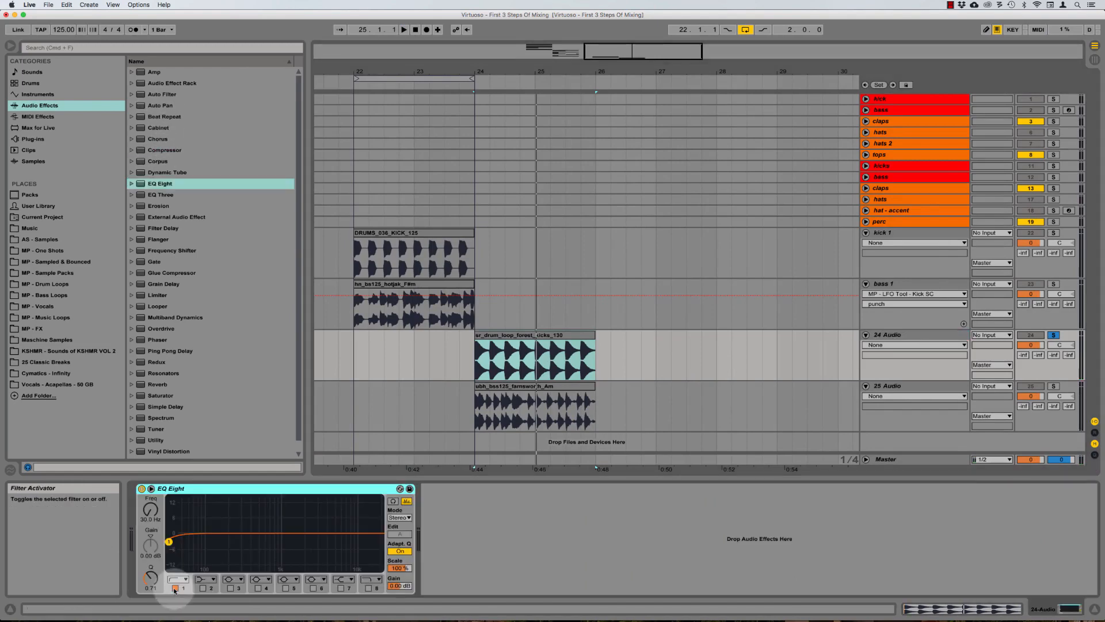
pyautogui.click(174, 588)
pyautogui.click(230, 587)
pyautogui.moveTo(151, 509); pyautogui.dragTo(147, 547)
# Add an enlarged Spectrum after the kick's EQ Eight and boost 55 Hz by about 2.2 dB while the clip plays.
pyautogui.doubleClick(160, 418)
pyautogui.press('space')
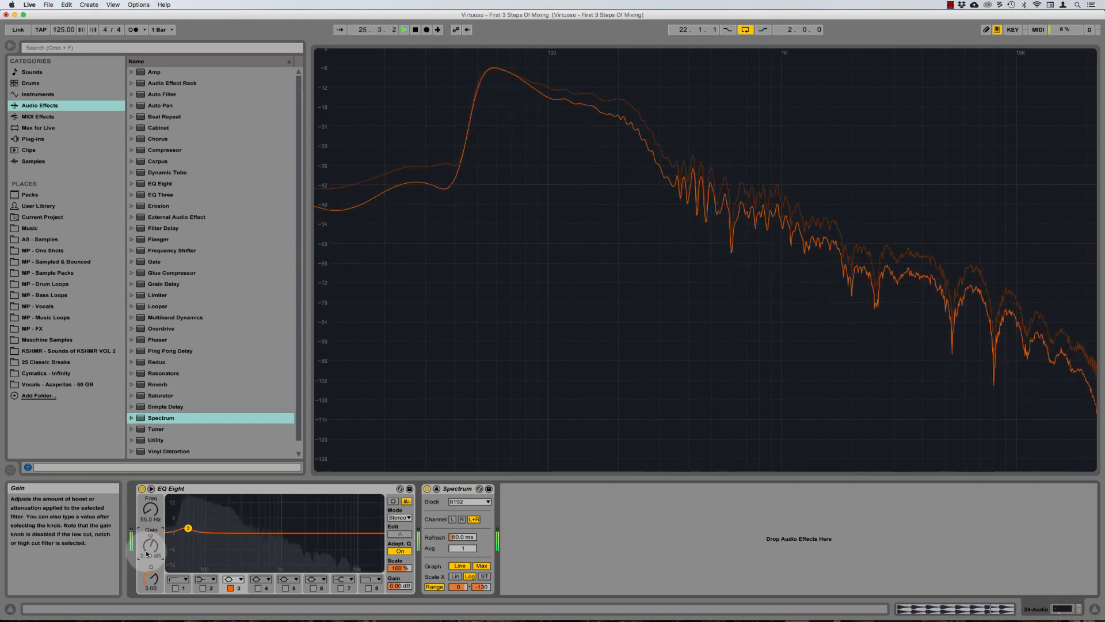
pyautogui.press('space')
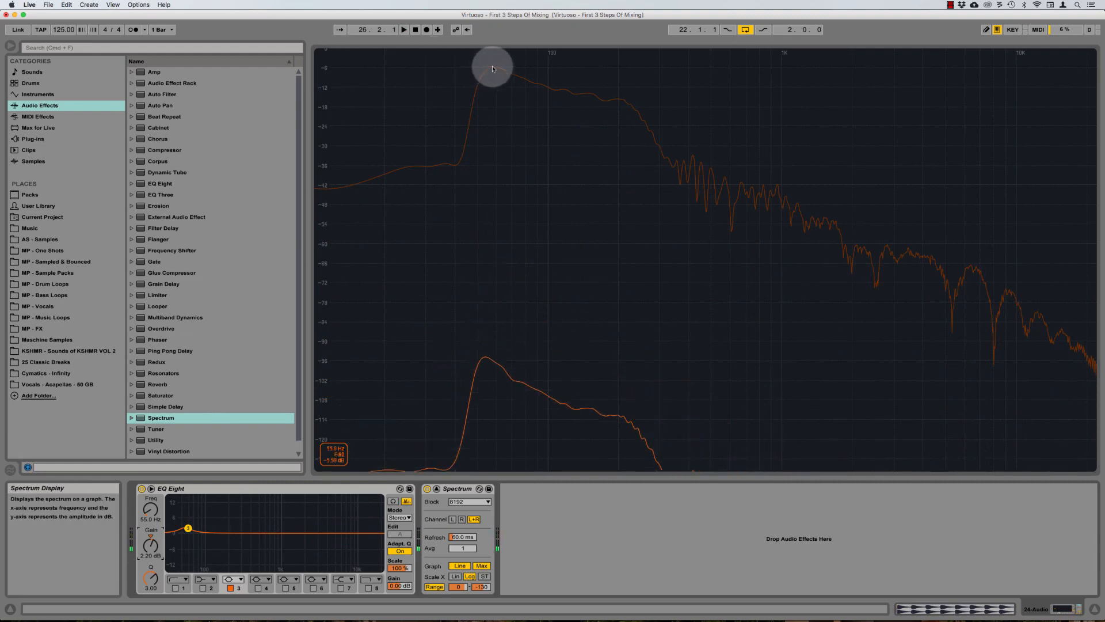
# Rename the forest kicks and farnsworth bass tracks kick 2 and bass 2, and loop their clips from bar 24 to 26.
pyautogui.doubleClick(549, 174)
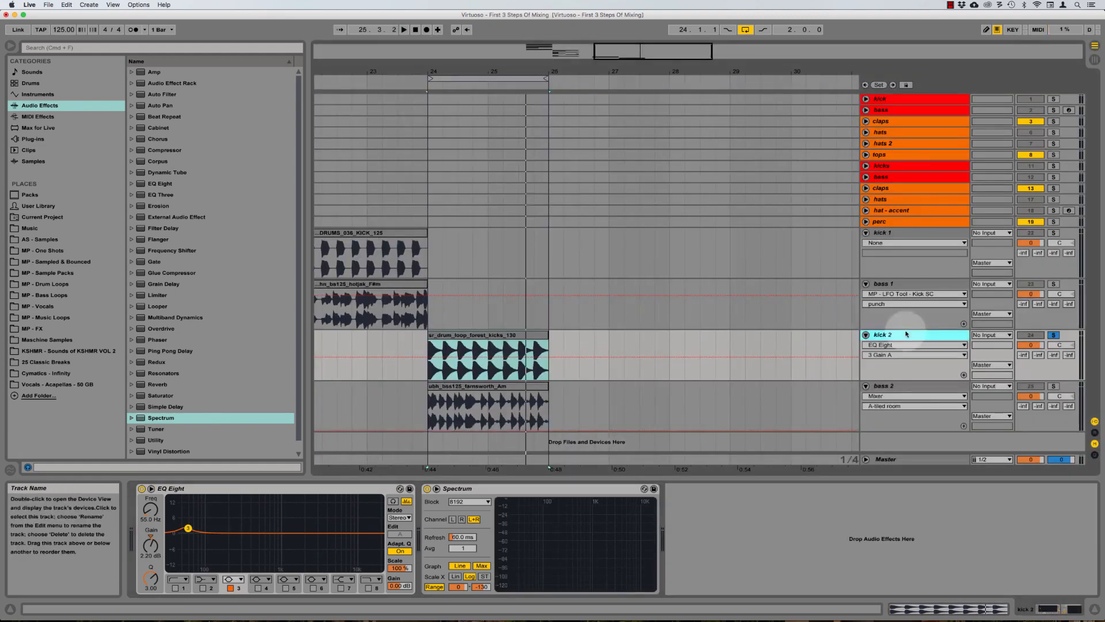
pyautogui.click(915, 387)
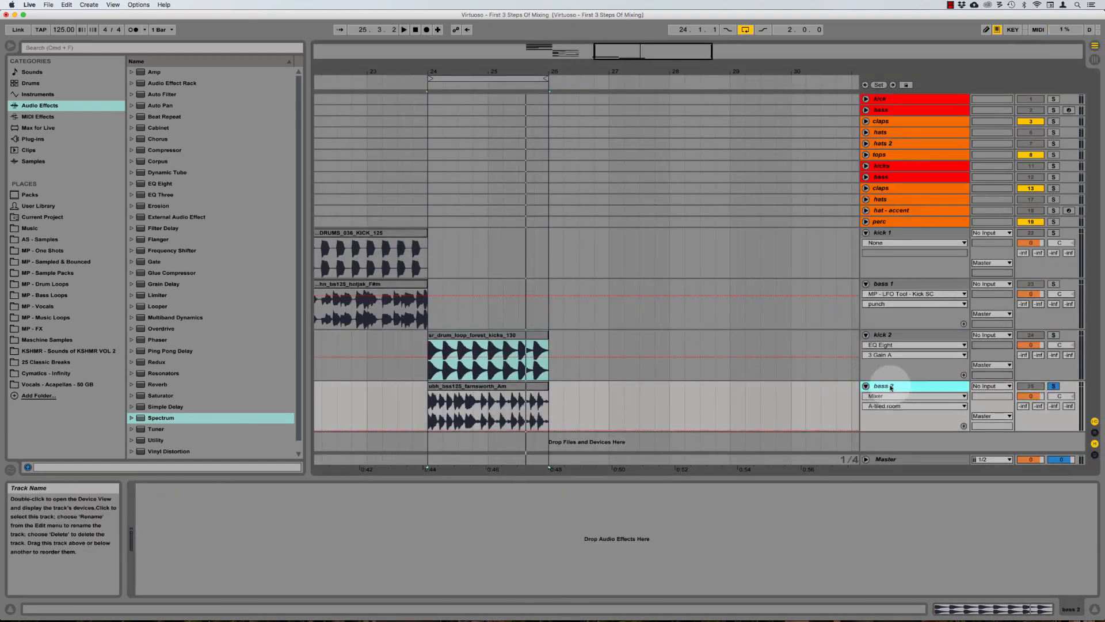
# Play bass 2 soloed and examine its low-frequency peaks in the Master track's enlarged Spectrum.
pyautogui.click(893, 460)
pyautogui.press('space')
pyautogui.doubleClick(799, 550)
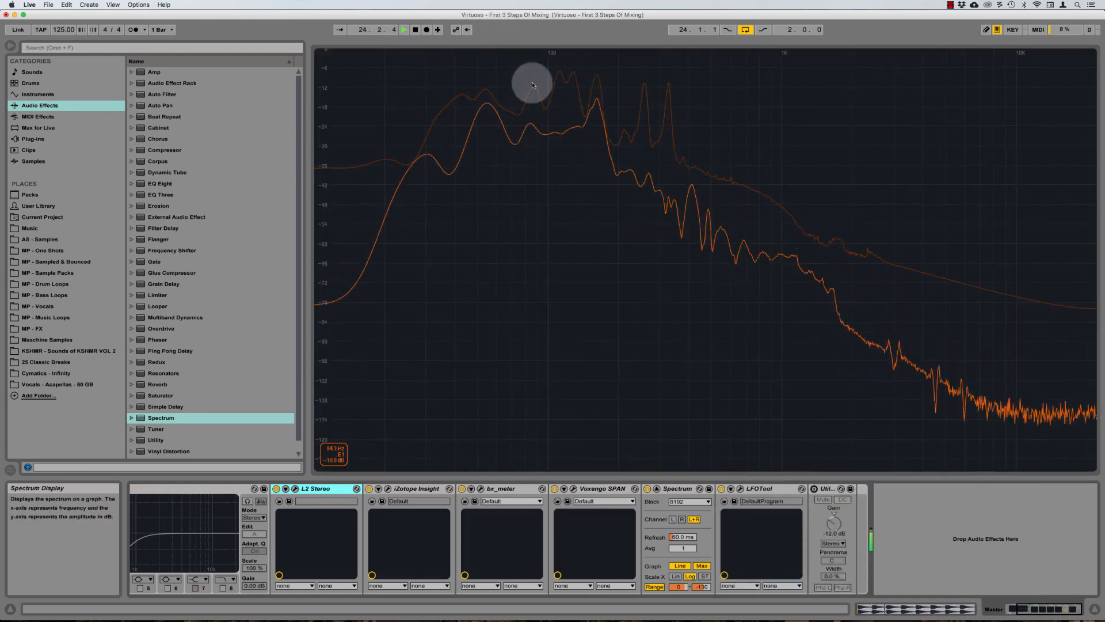
pyautogui.press('space')
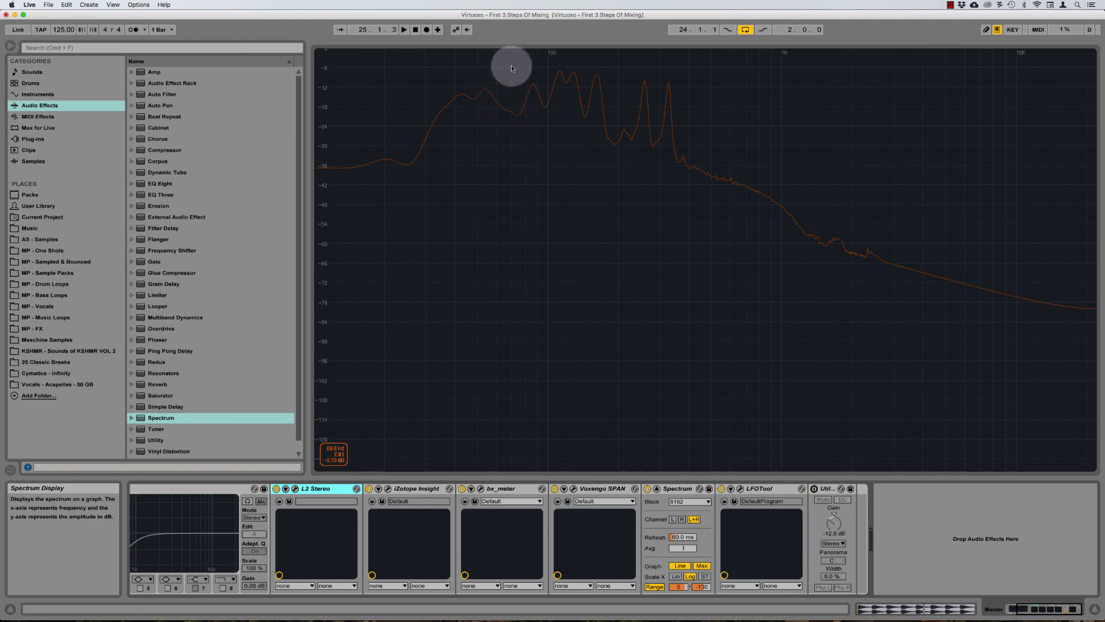
pyautogui.doubleClick(516, 118)
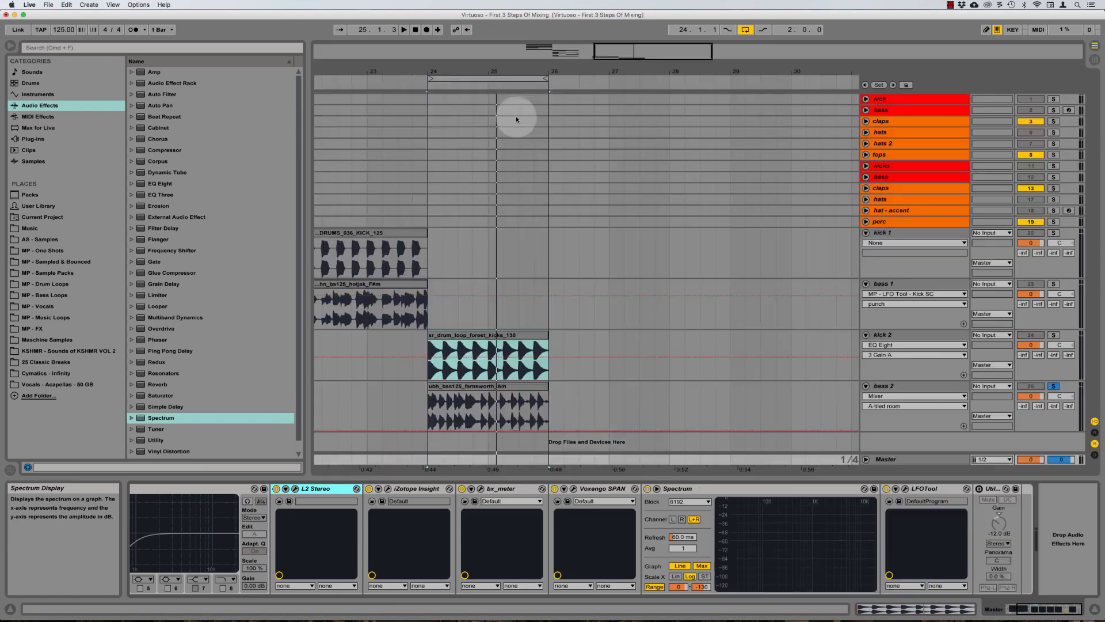
# Add EQ Eight and Spectrum to bass 2, boosting filters 3 and 4 at 55 Hz and 87 Hz by 5 dB with Q 3.00.
pyautogui.click(895, 384)
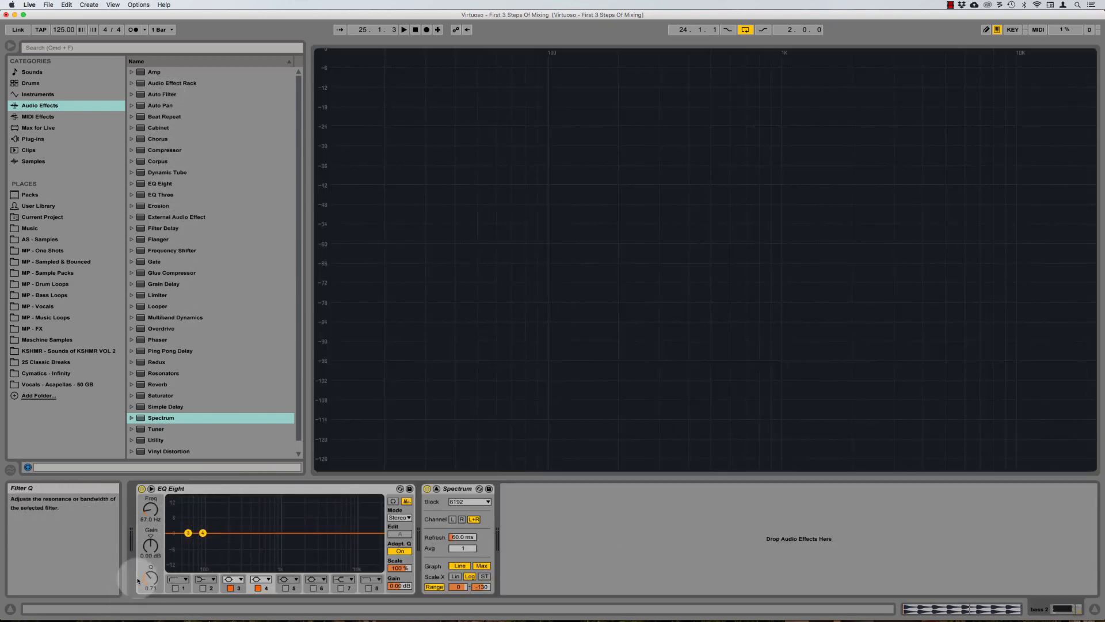
pyautogui.click(156, 580)
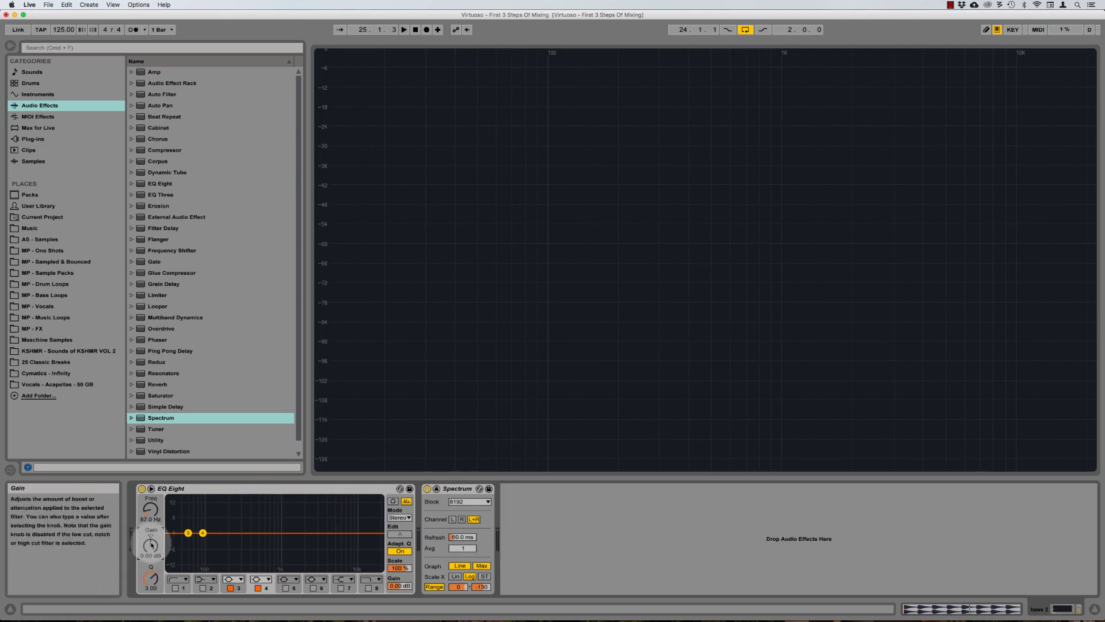
pyautogui.press('space')
pyautogui.moveTo(151, 545); pyautogui.dragTo(151, 541)
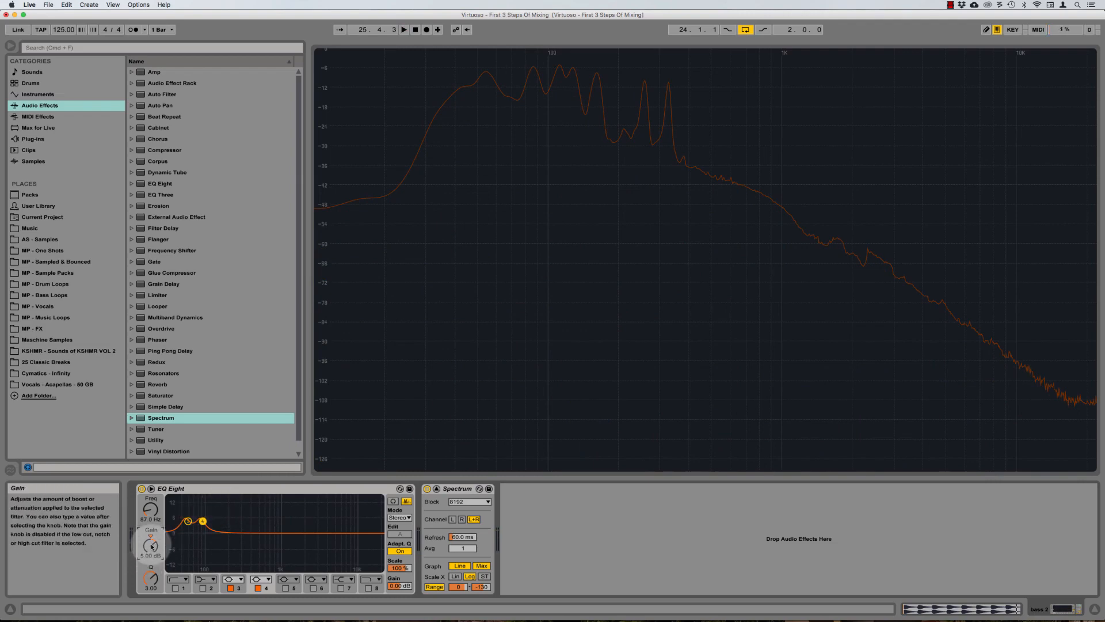
# Lower bass 2's 87 Hz boost to 3 dB and its 55 Hz boost to 4 dB while checking playback in the Spectrum.
pyautogui.press('space')
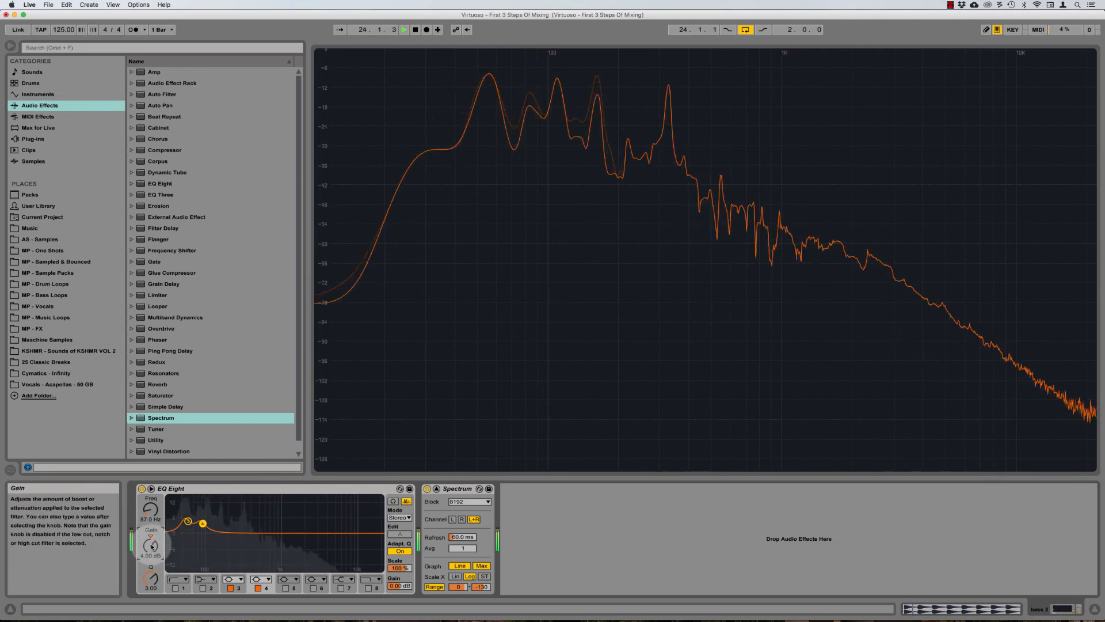
pyautogui.press('Down')
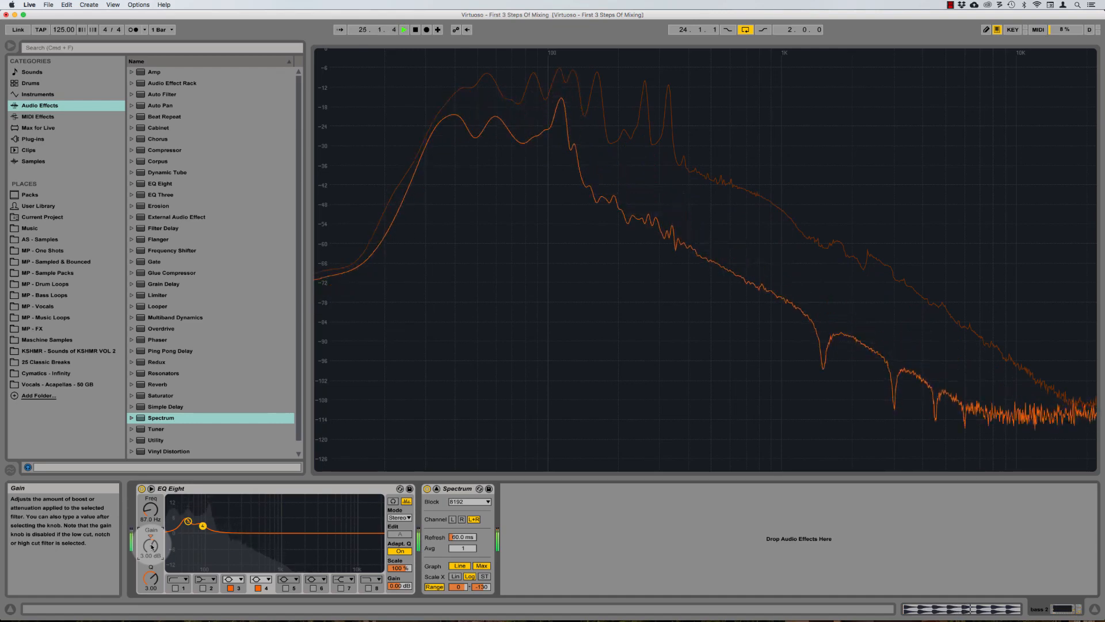
pyautogui.click(187, 521)
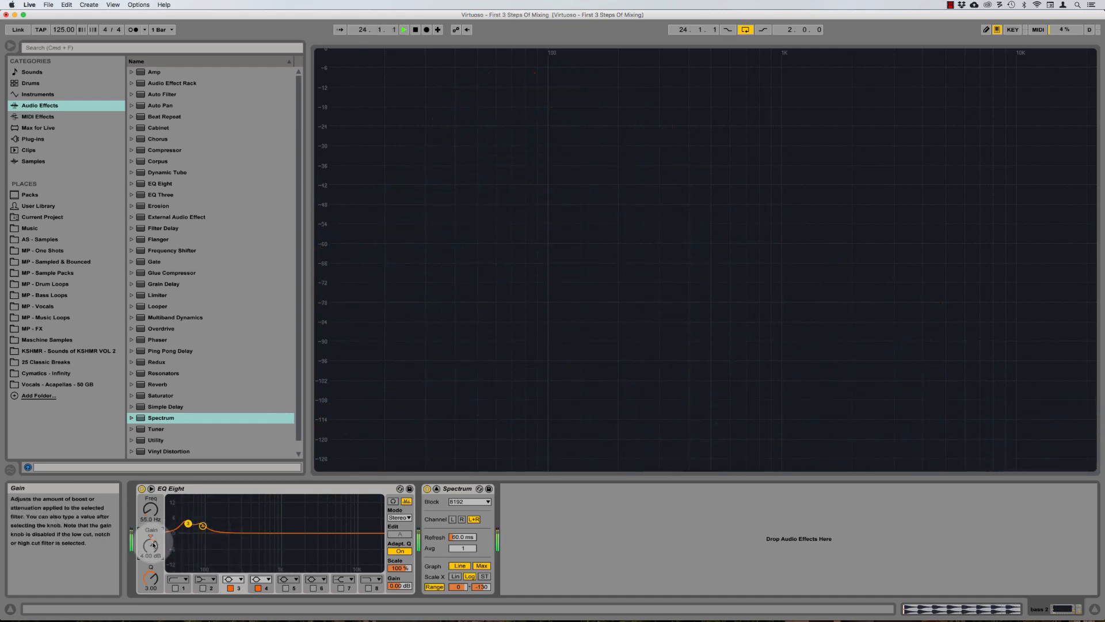
pyautogui.press('space')
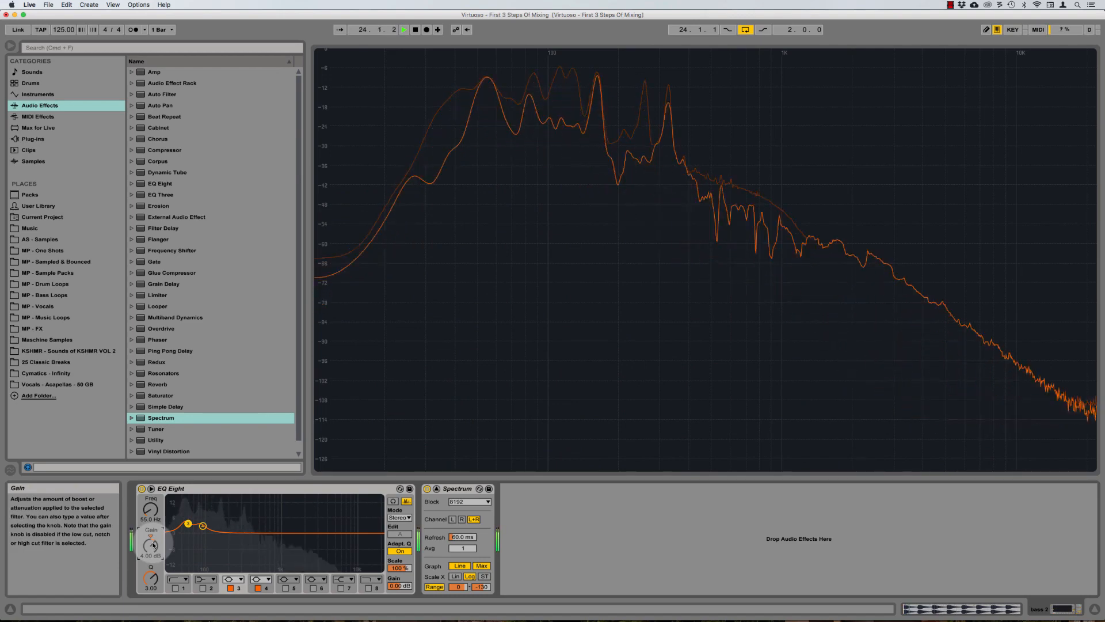
pyautogui.press('space')
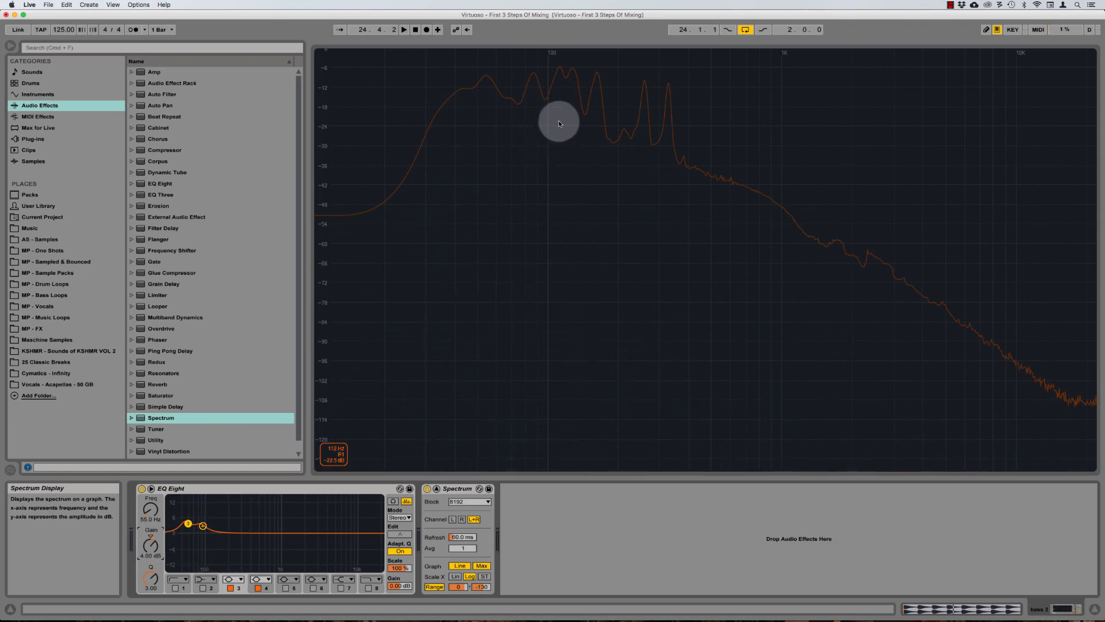
pyautogui.doubleClick(506, 140)
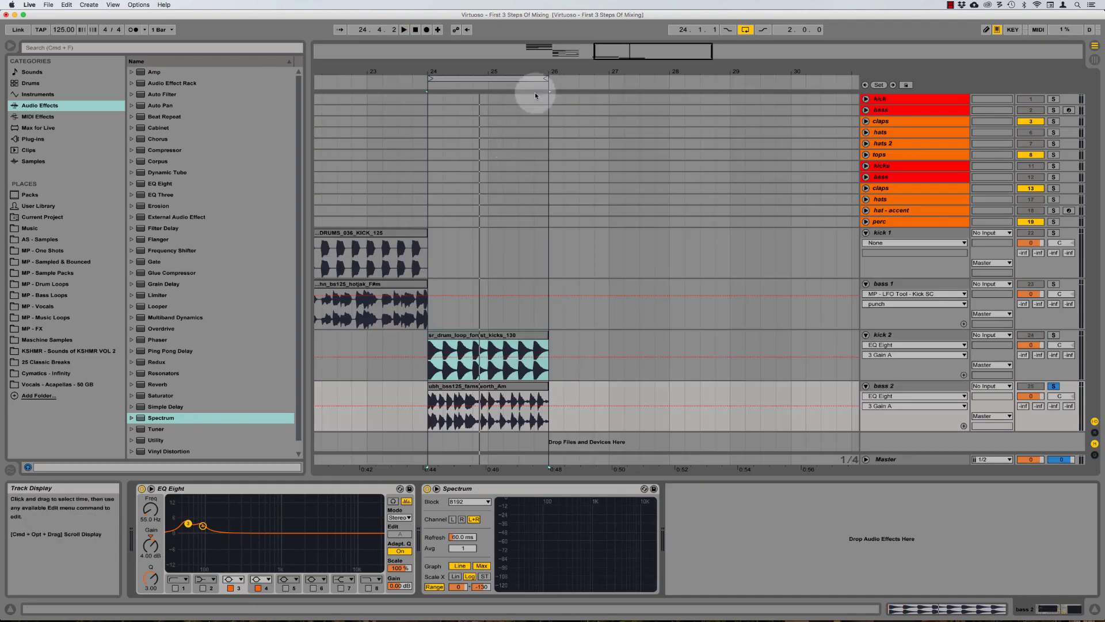
# Solo kick 2 together with bass 2 and play the loop to hear the equalised pair.
pyautogui.click(466, 336)
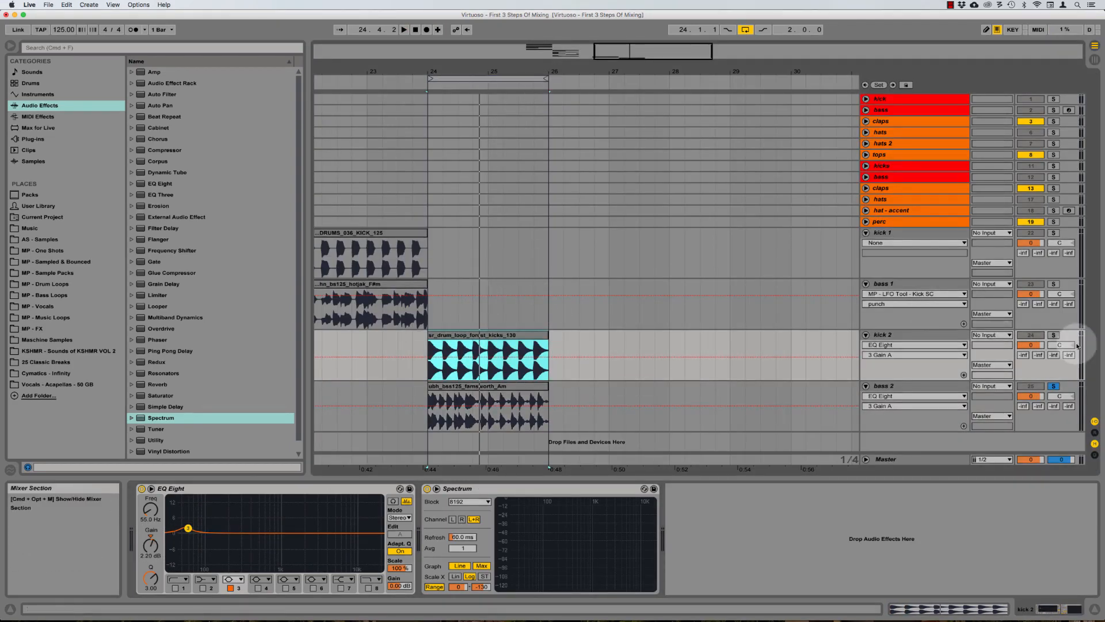
pyautogui.click(1056, 336)
pyautogui.click(889, 335)
pyautogui.press('space')
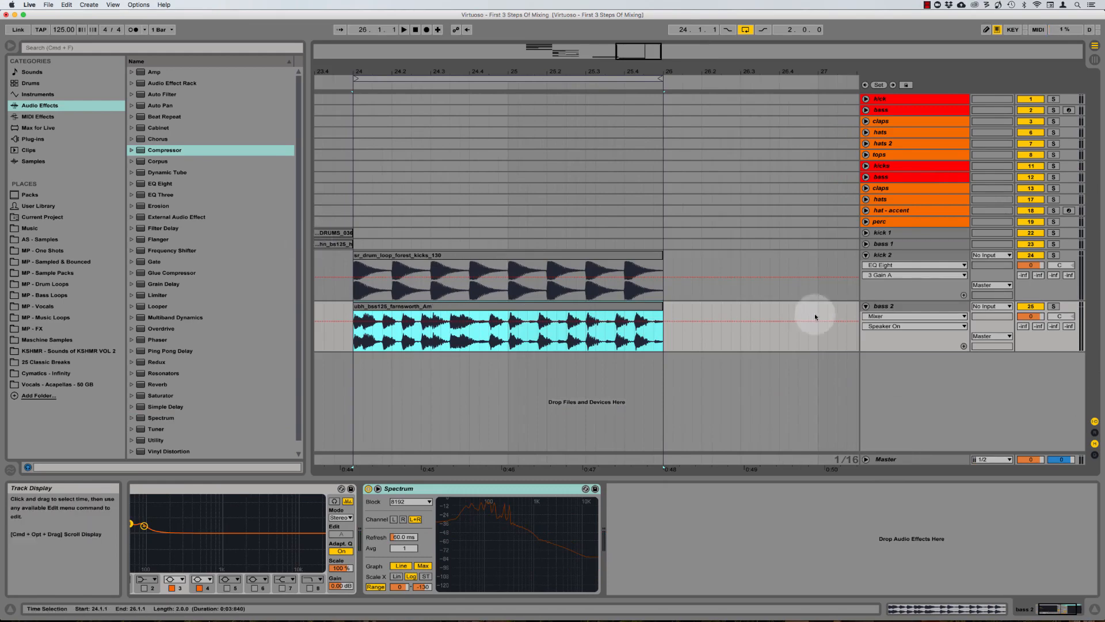
pyautogui.click(699, 273)
pyautogui.press('-')
pyautogui.press('-')
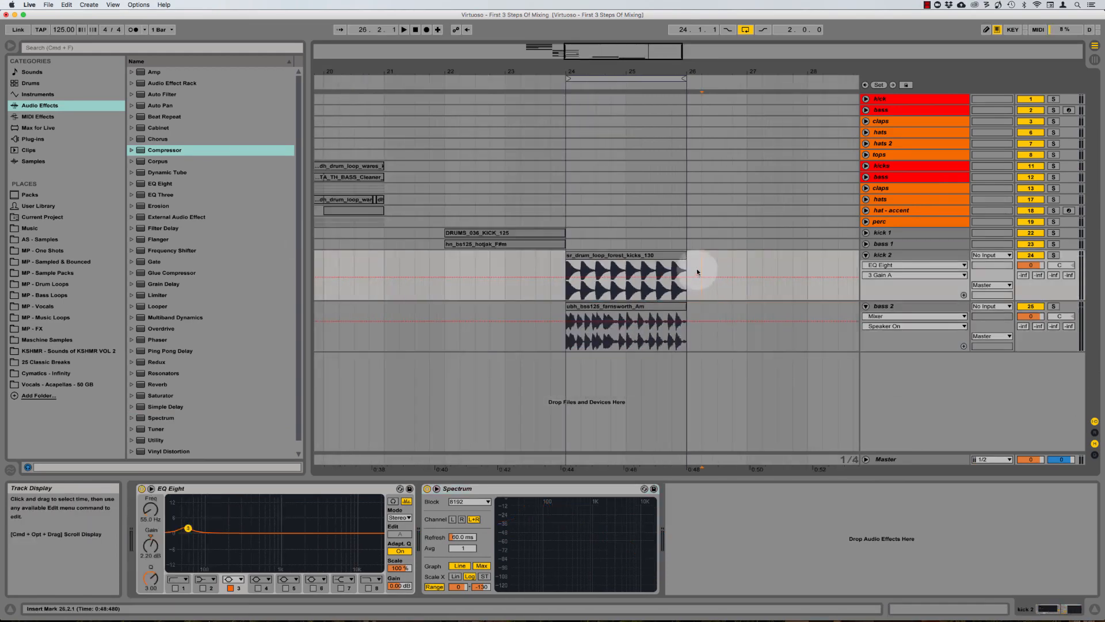
pyautogui.hscroll(2, 685, 265)
pyautogui.hscroll(2, 685, 265)
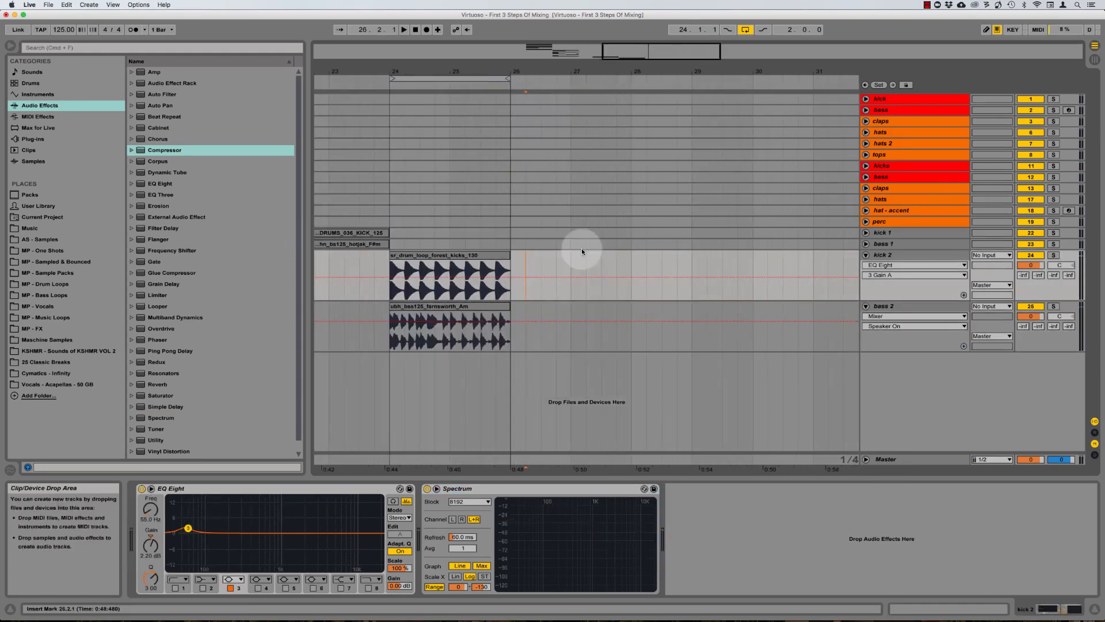
# Insert a Compressor before the Spectrum on bass 2, duplicate it, and group the two compressors into a rack.
pyautogui.click(461, 308)
pyautogui.hscroll(-1, 462, 307)
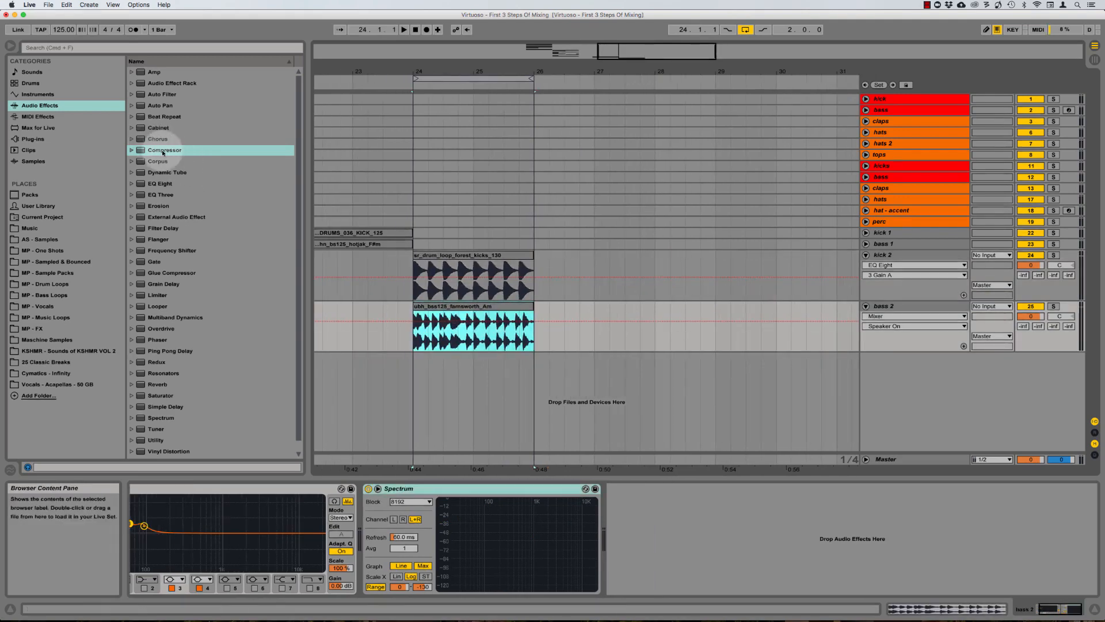
pyautogui.moveTo(163, 151); pyautogui.dragTo(370, 507)
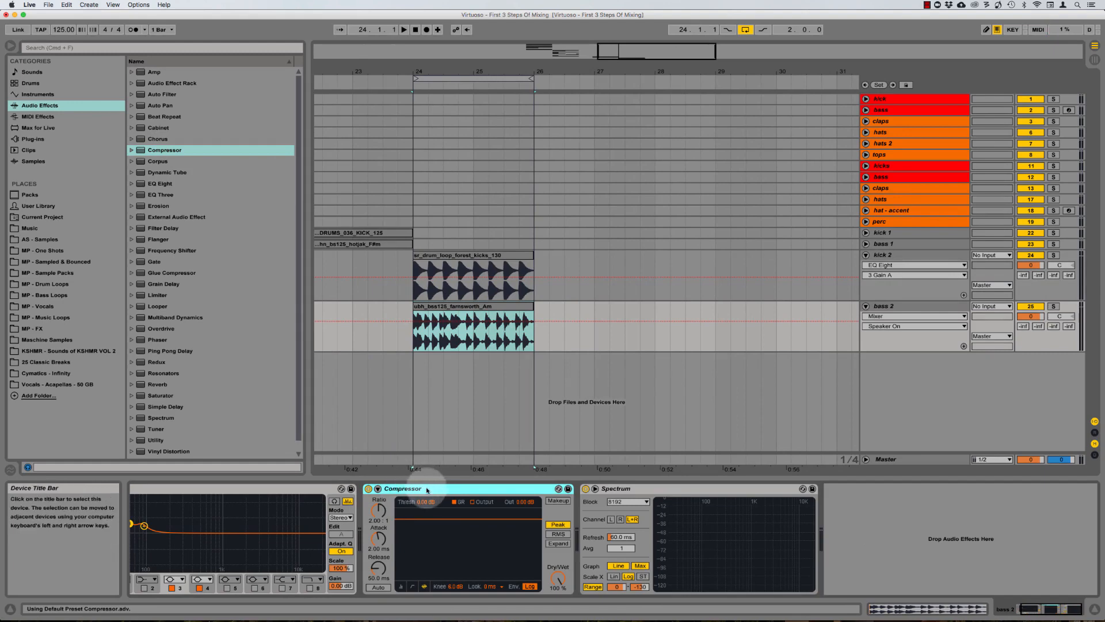
pyautogui.press('super+d')
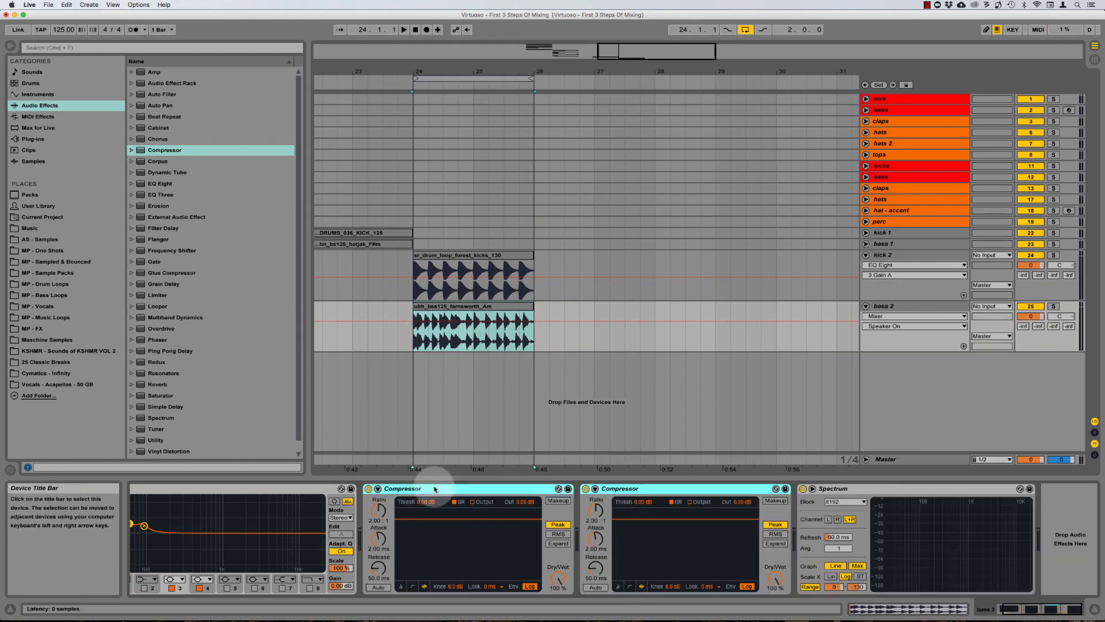
pyautogui.press('super+g')
# Rename the rack's first compressor "punch" and the second "pump".
pyautogui.click(452, 490)
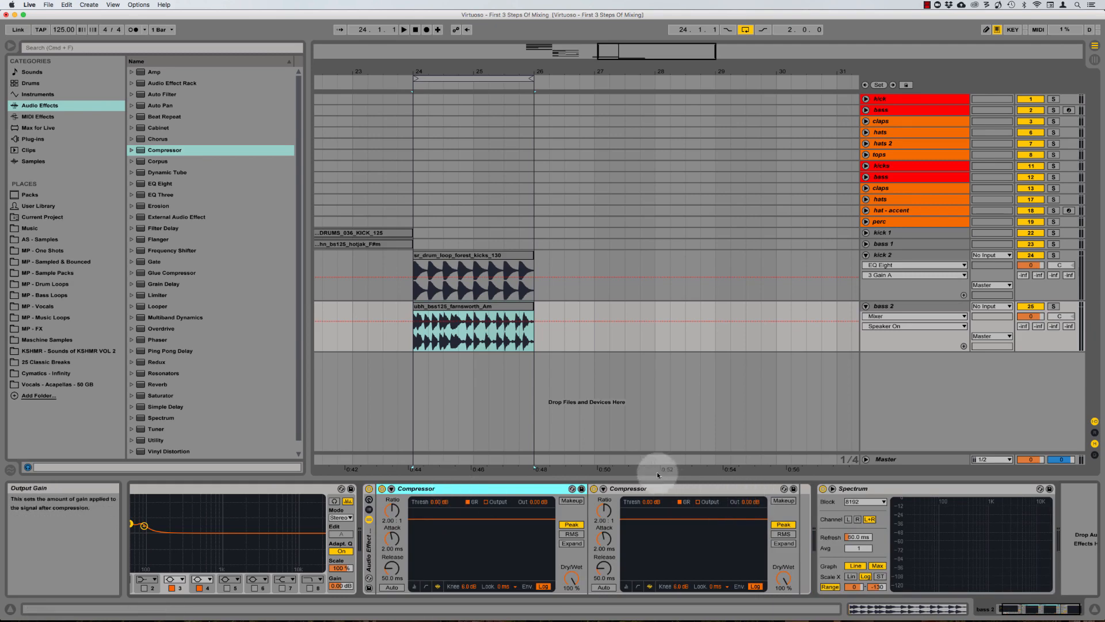
pyautogui.click(653, 490)
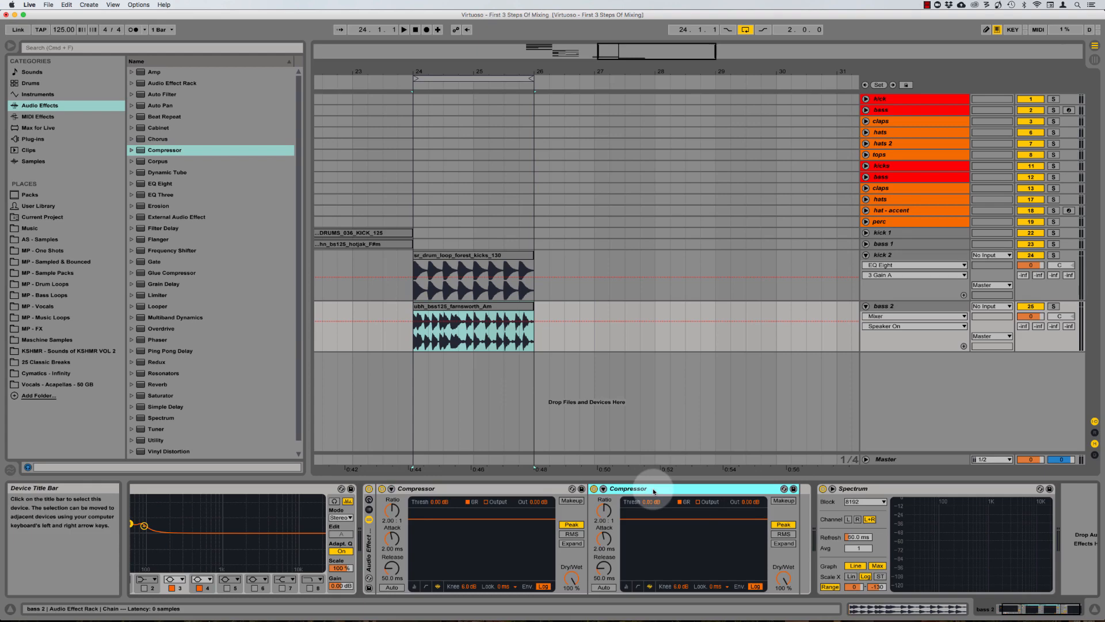
pyautogui.click(443, 488)
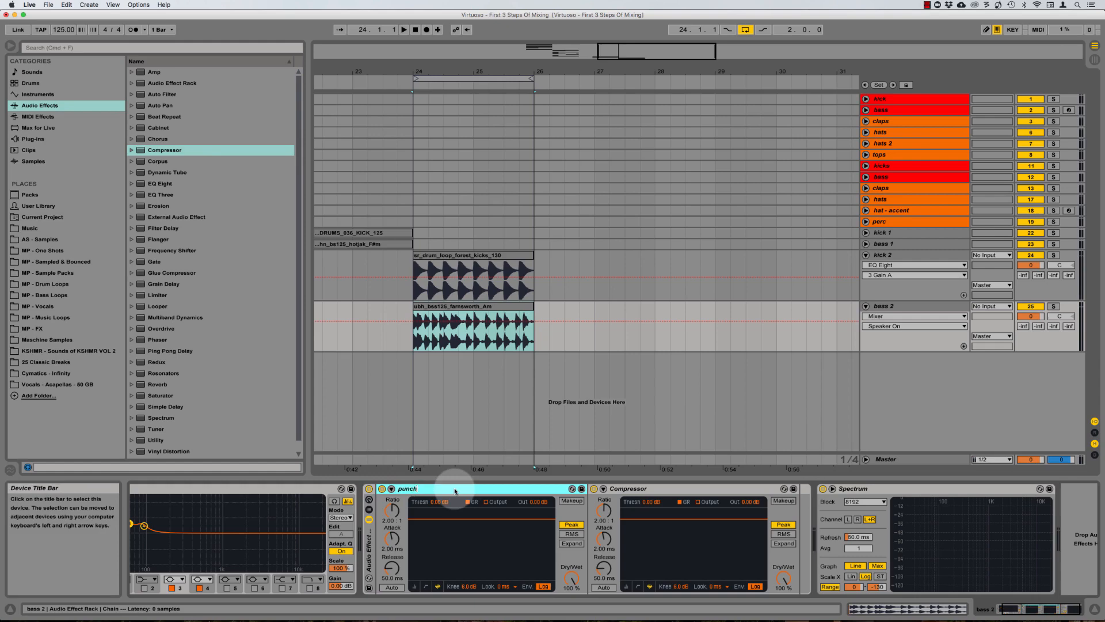
pyautogui.click(633, 487)
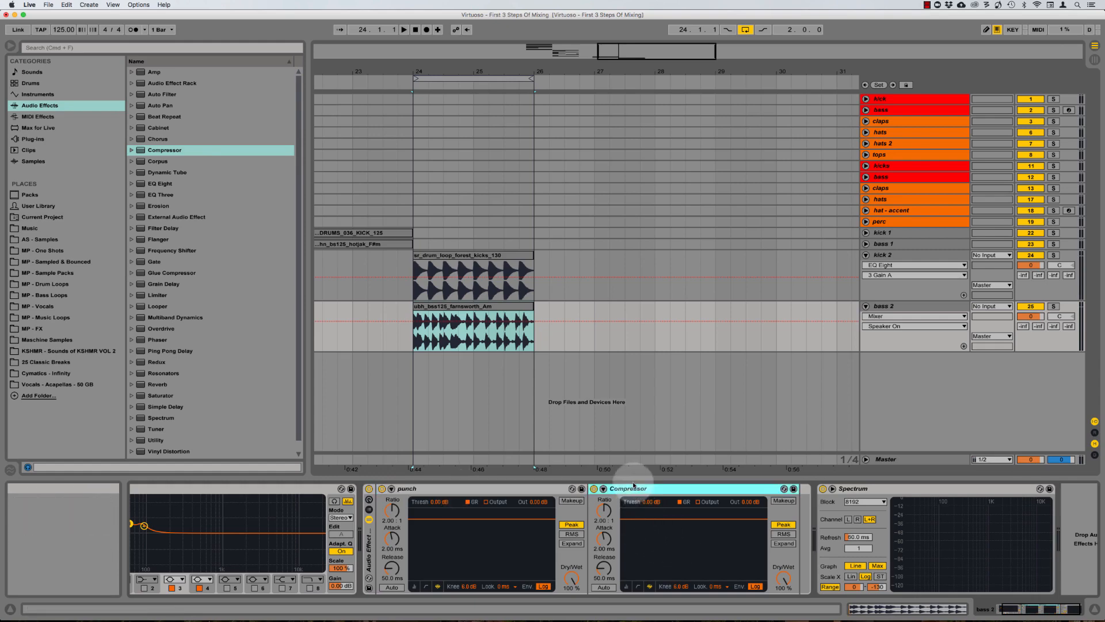
# Enable the punch compressor's external sidechain and set its audio source to kick 2.
pyautogui.click(391, 488)
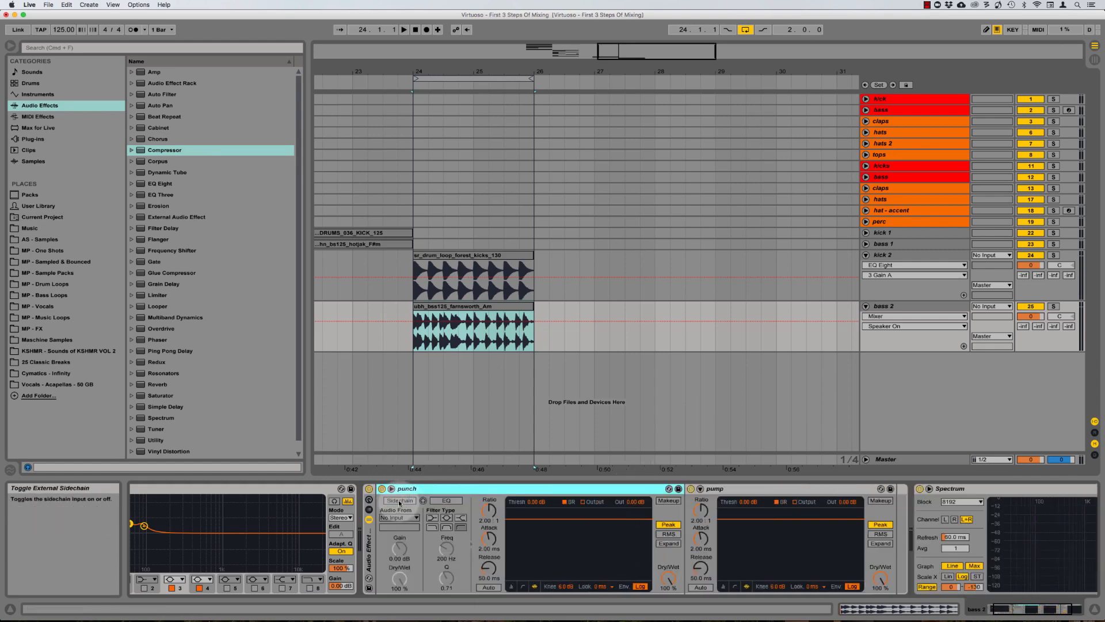
pyautogui.click(399, 500)
pyautogui.click(399, 518)
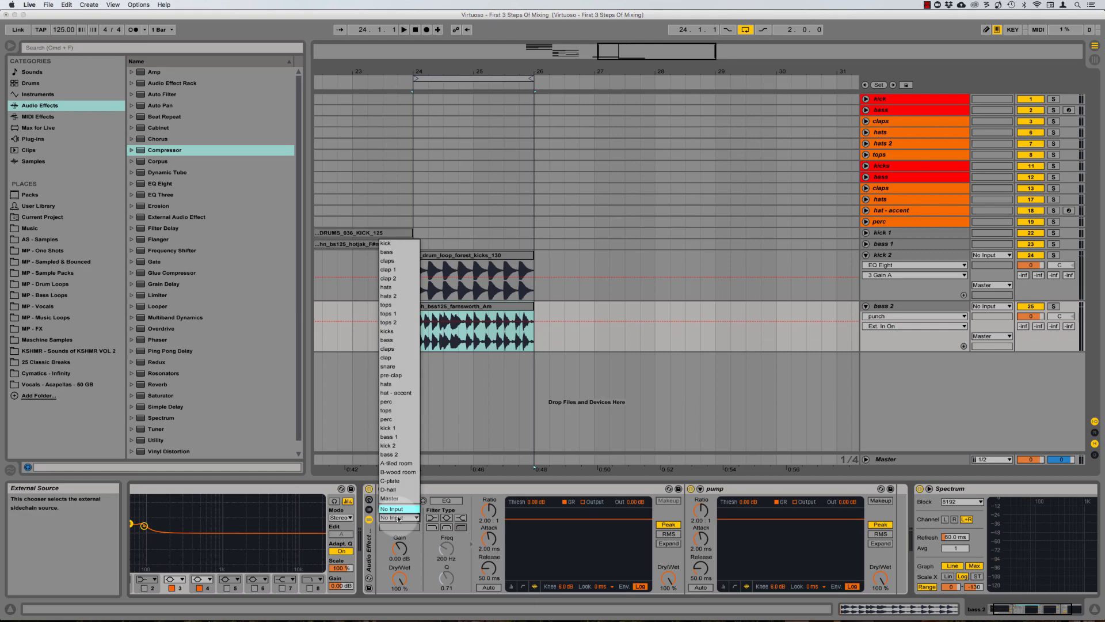
pyautogui.click(390, 446)
# Turn on the sidechain EQ of the punch compressor.
pyautogui.click(436, 488)
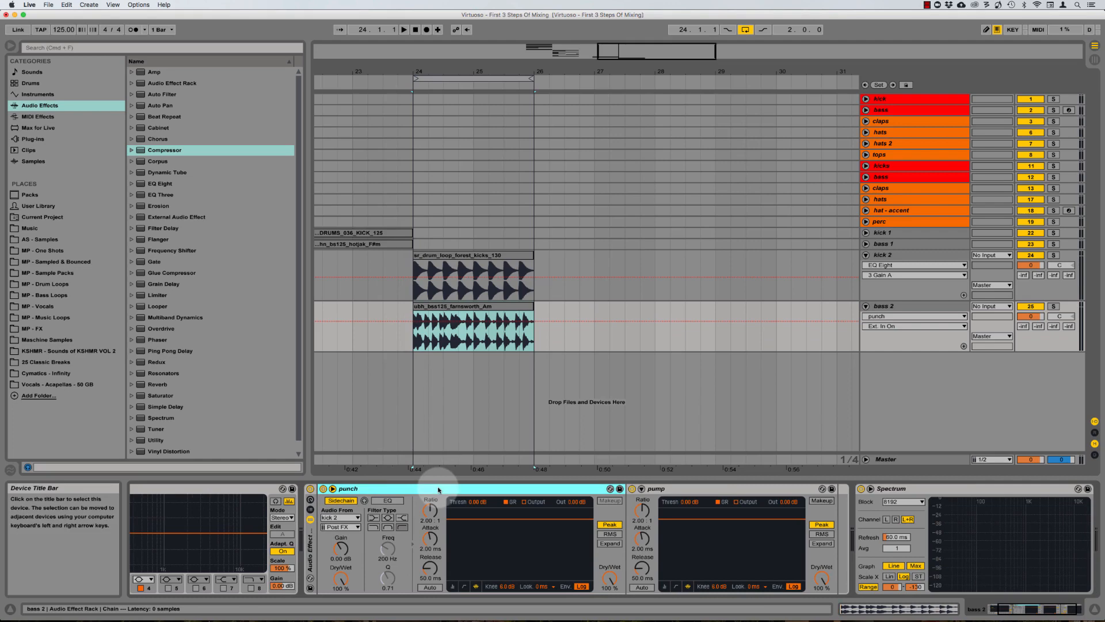
pyautogui.click(688, 489)
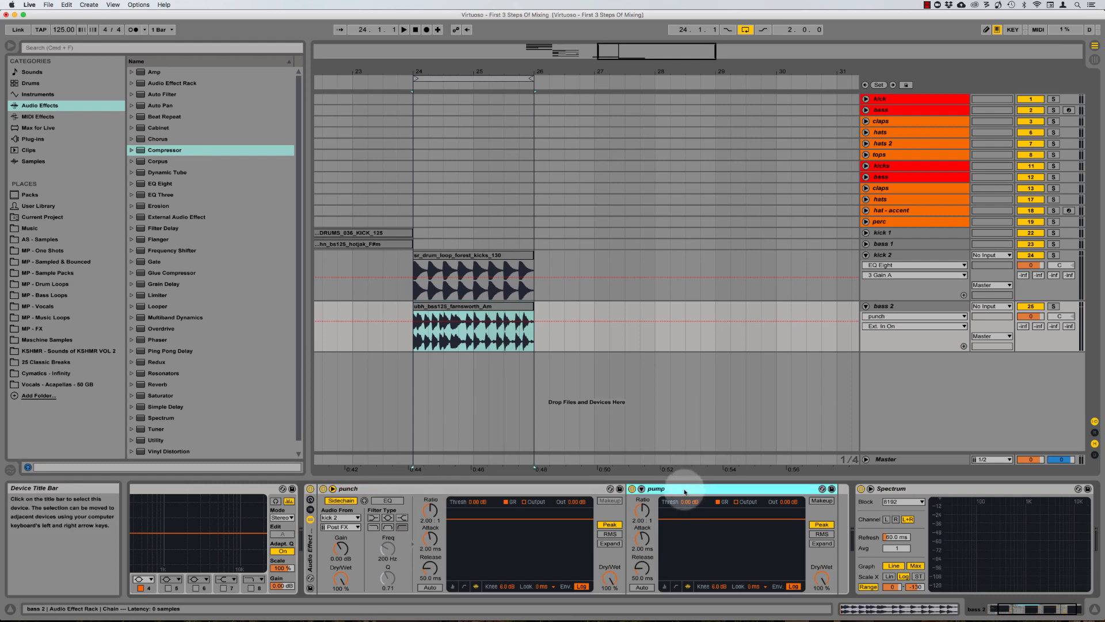
pyautogui.click(408, 489)
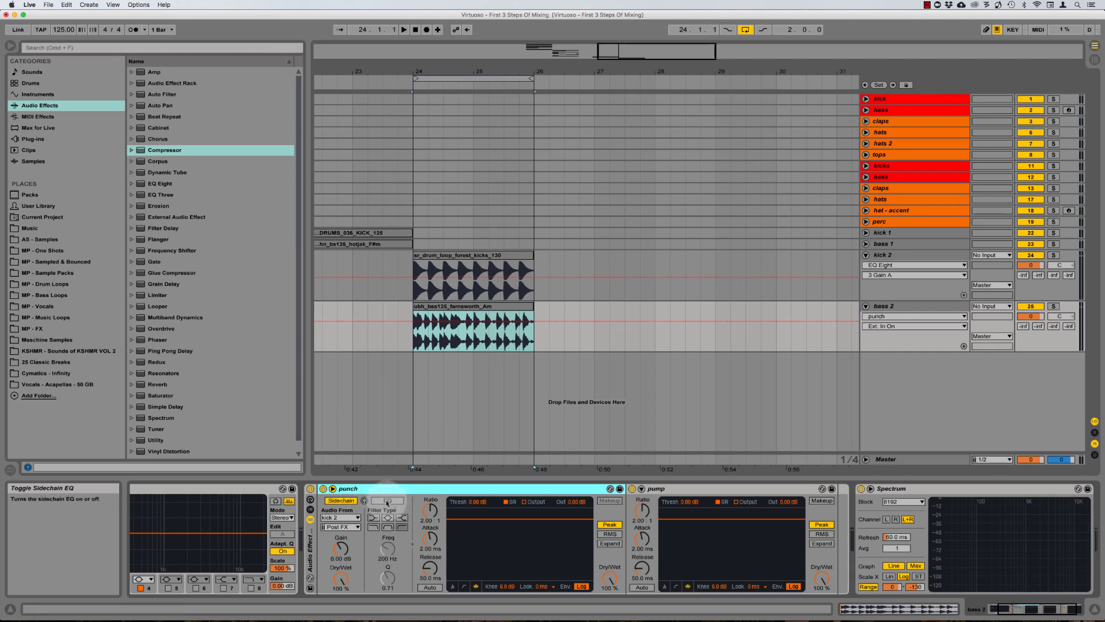
pyautogui.click(387, 501)
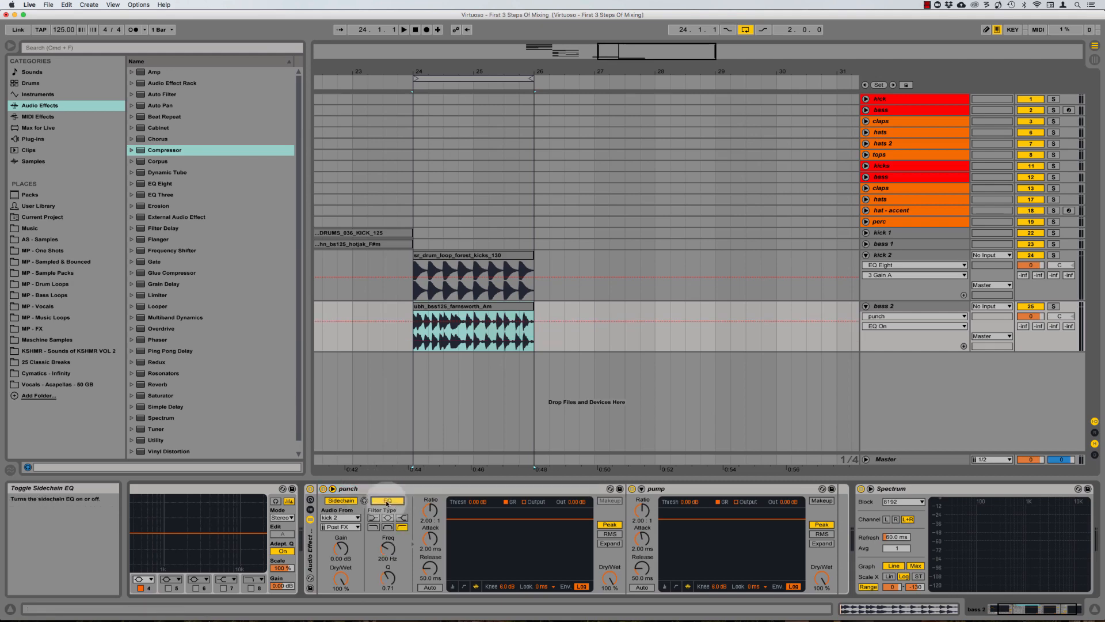
pyautogui.click(364, 488)
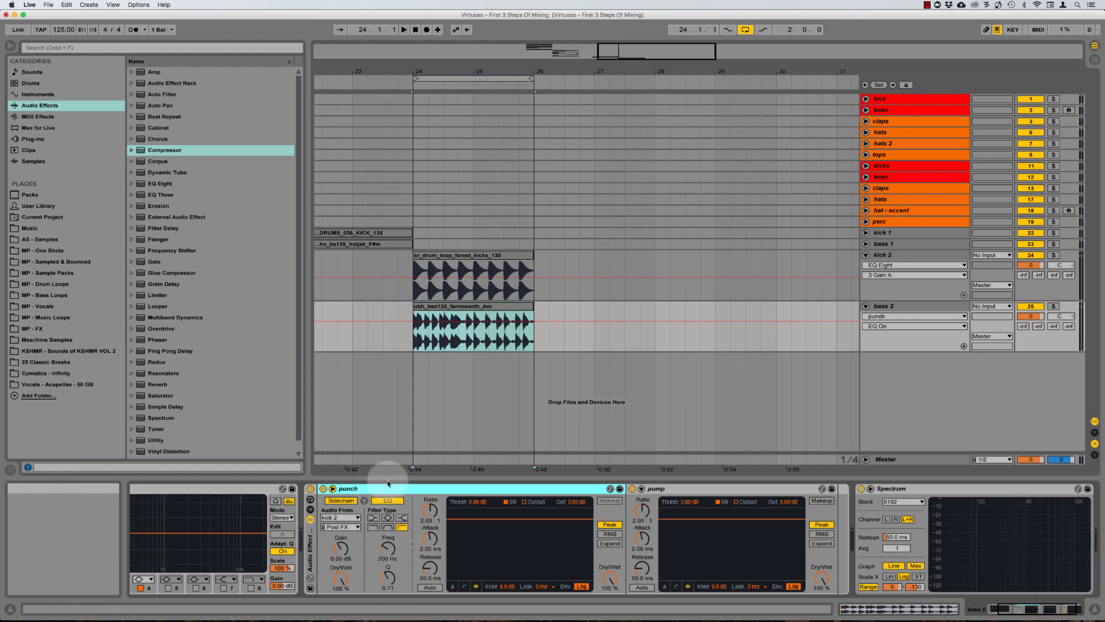
# Try to cut away the tail of kick 2's first hit, keeping only its transient, and undo the cut.
pyautogui.click(412, 270)
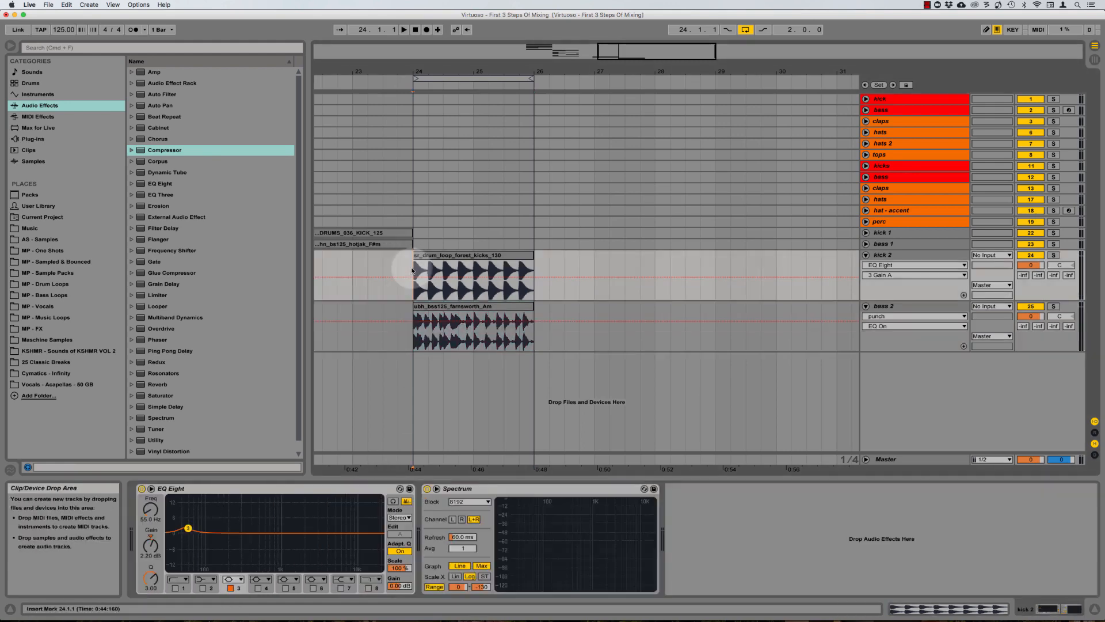
pyautogui.press('+')
pyautogui.press('+')
pyautogui.press('+')
pyautogui.press('+')
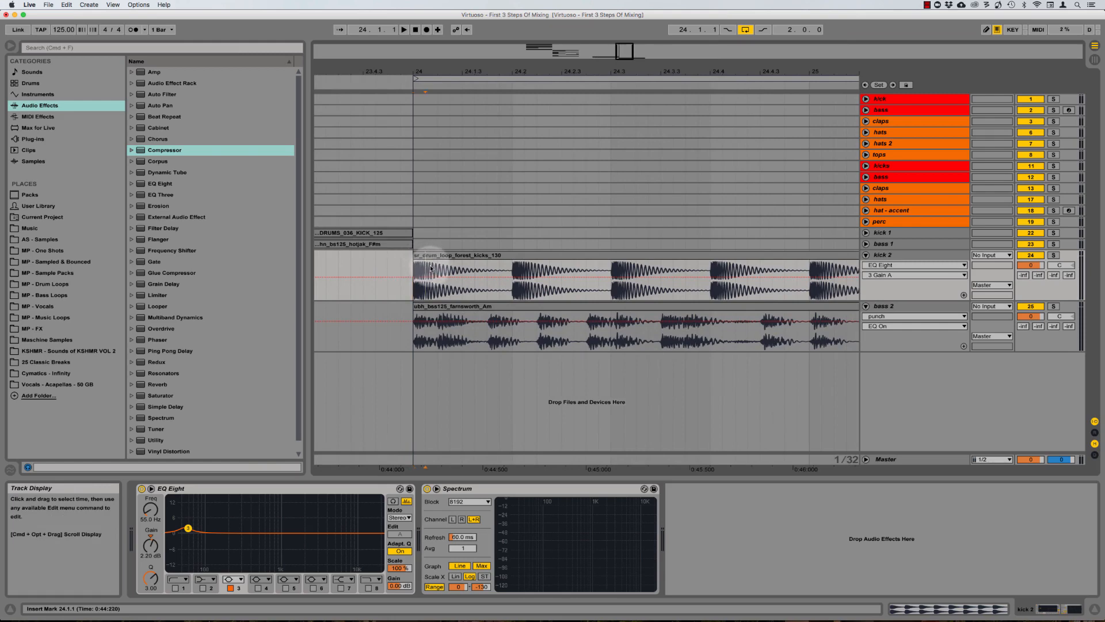
pyautogui.moveTo(431, 268); pyautogui.dragTo(494, 274)
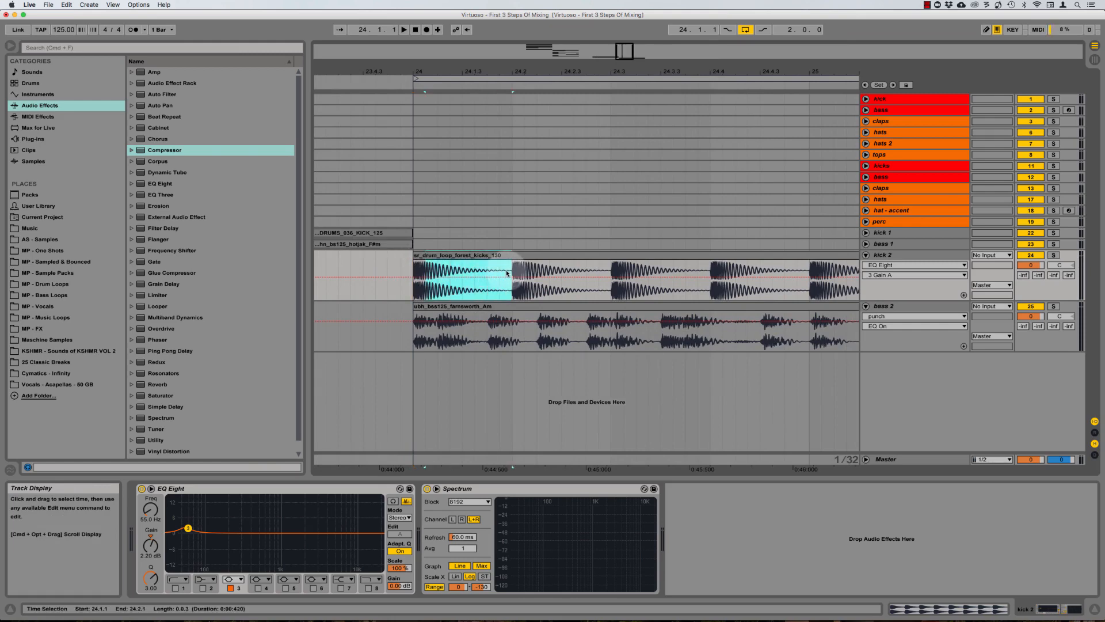
pyautogui.press('Delete')
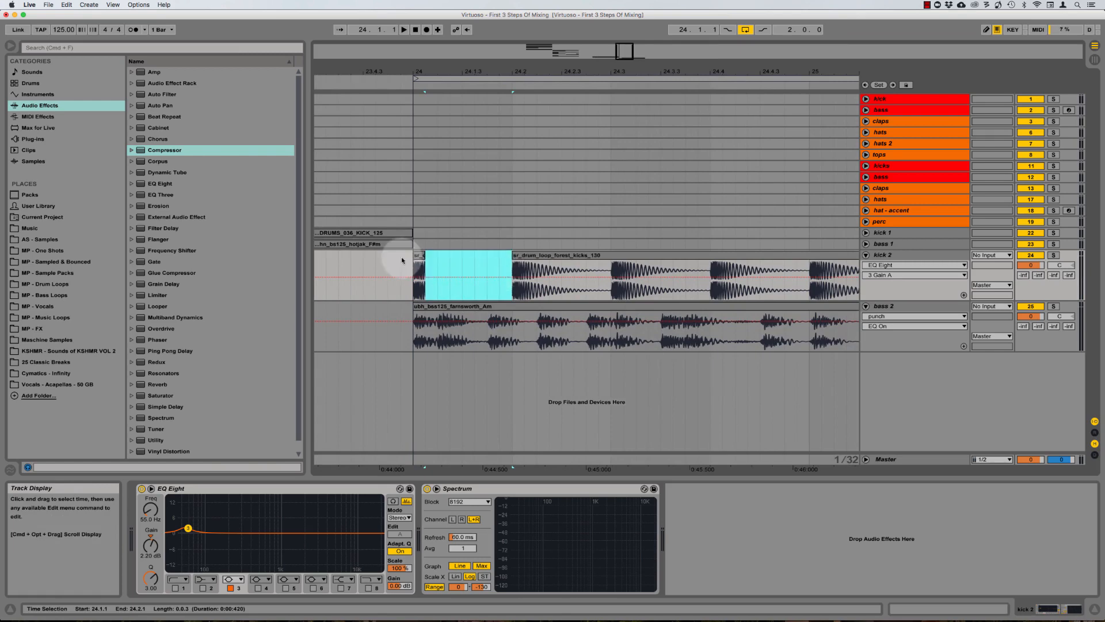
pyautogui.click(421, 254)
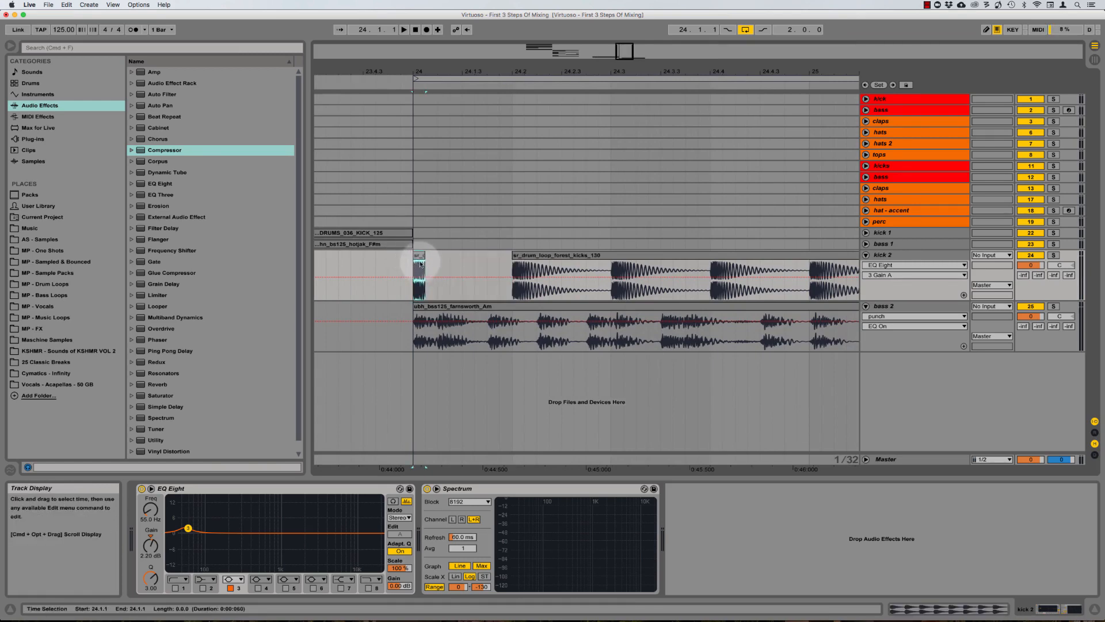
pyautogui.moveTo(414, 264); pyautogui.dragTo(509, 269)
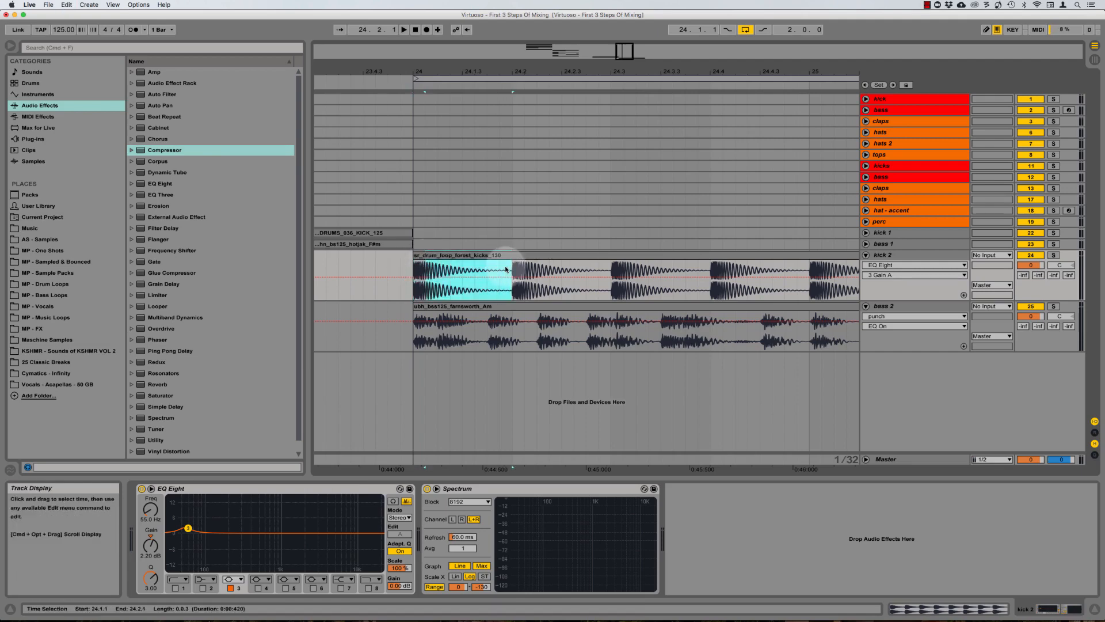
pyautogui.moveTo(427, 271); pyautogui.dragTo(506, 276)
pyautogui.press('Delete')
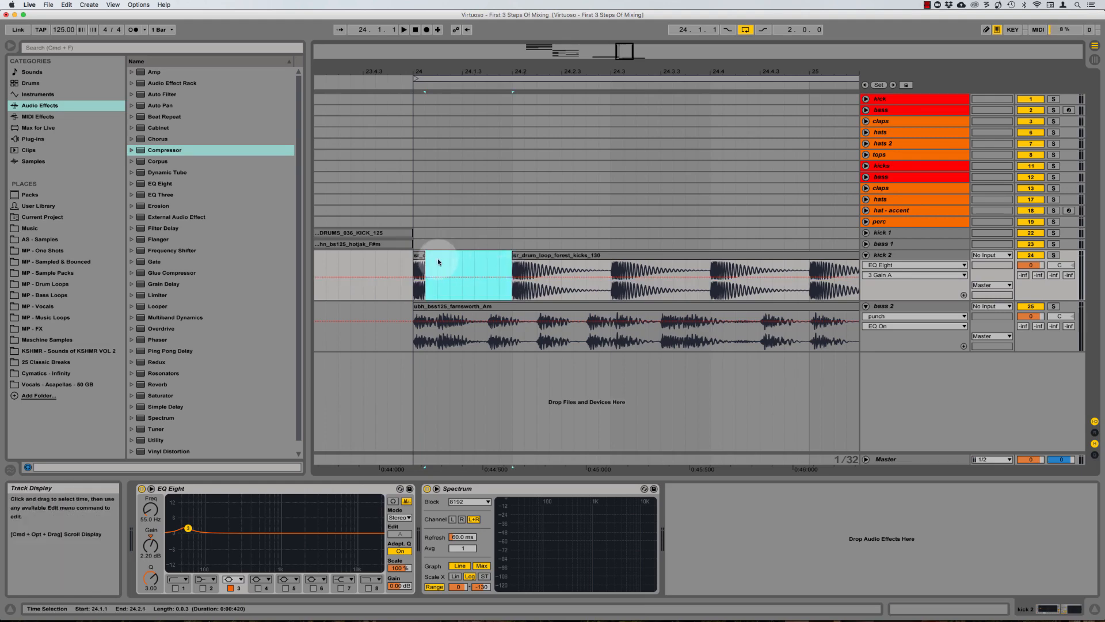
pyautogui.press('super+z')
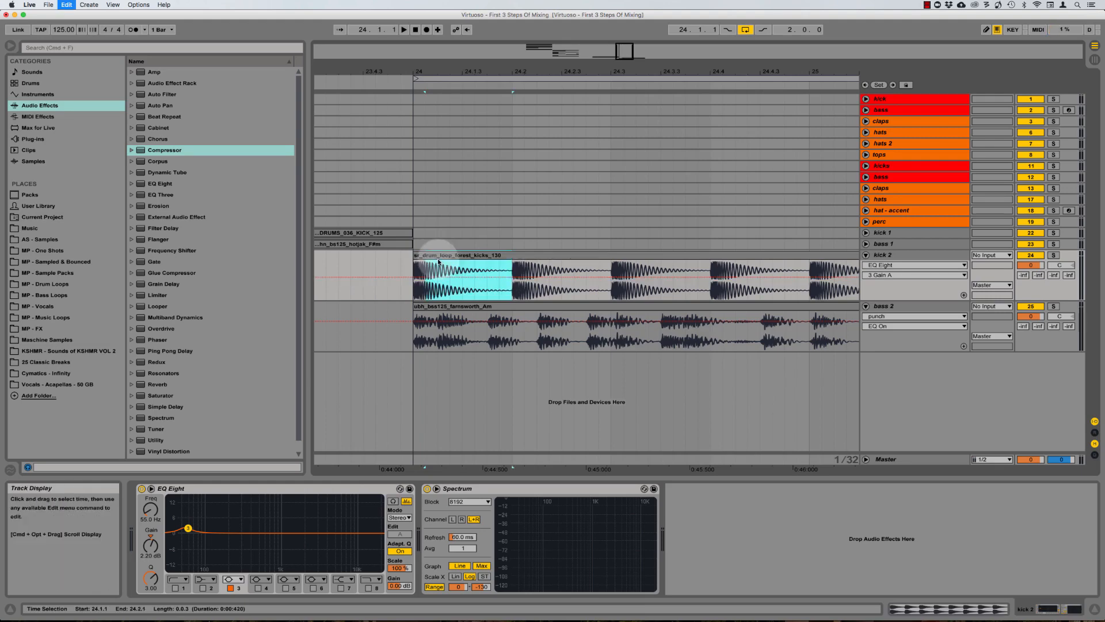
# Enable sidechain listening on the punch compressor, solo bass 2, and play the loop to hear the filtered kick.
pyautogui.click(895, 307)
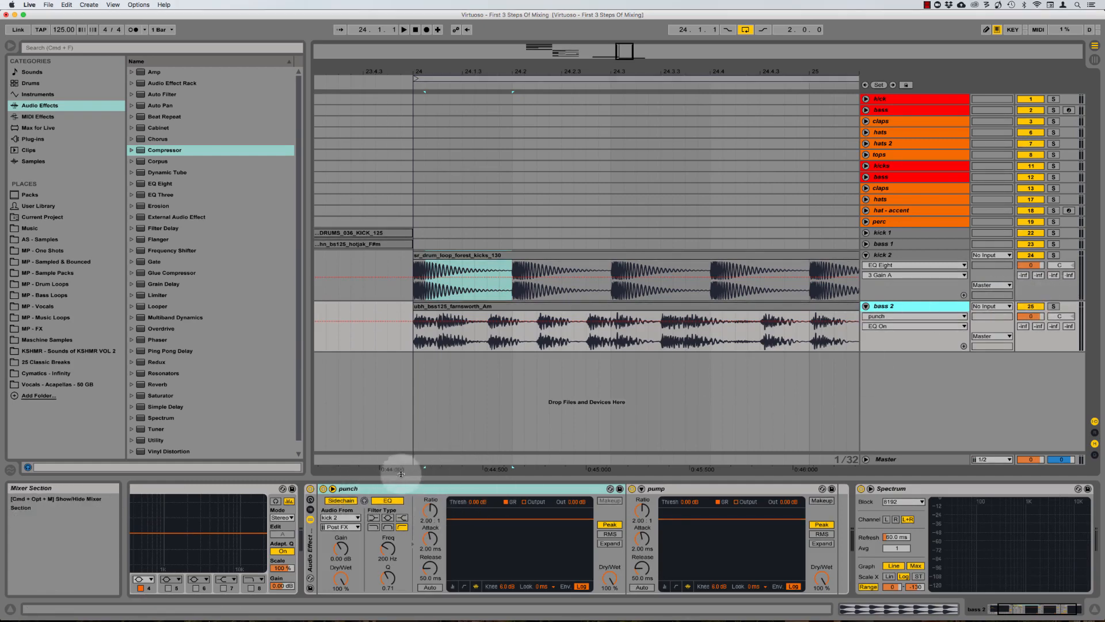
pyautogui.click(365, 500)
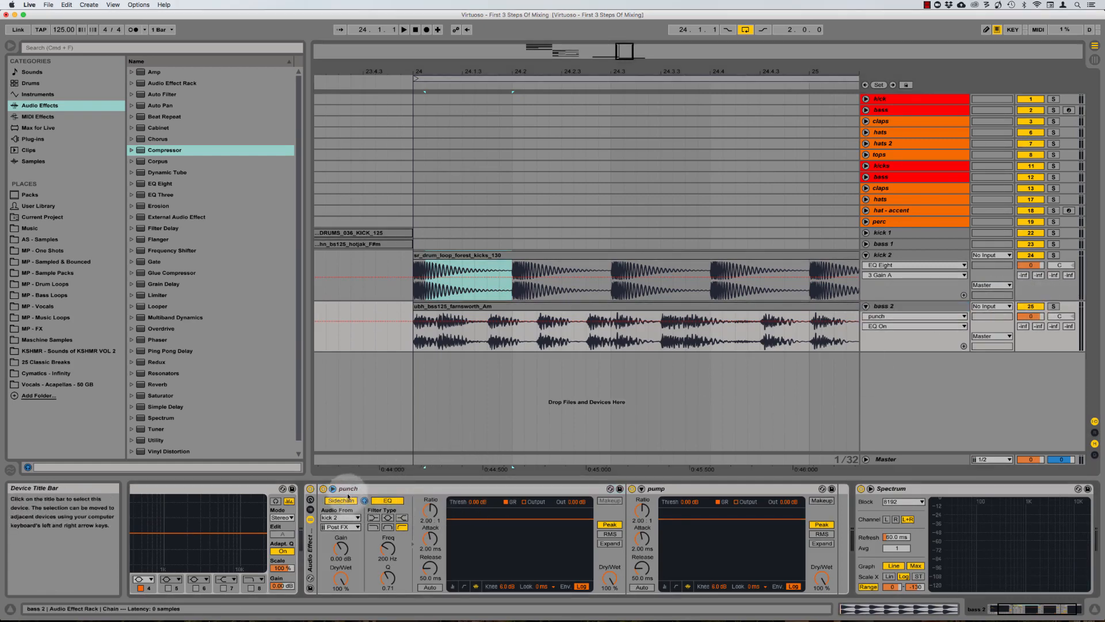
pyautogui.click(363, 489)
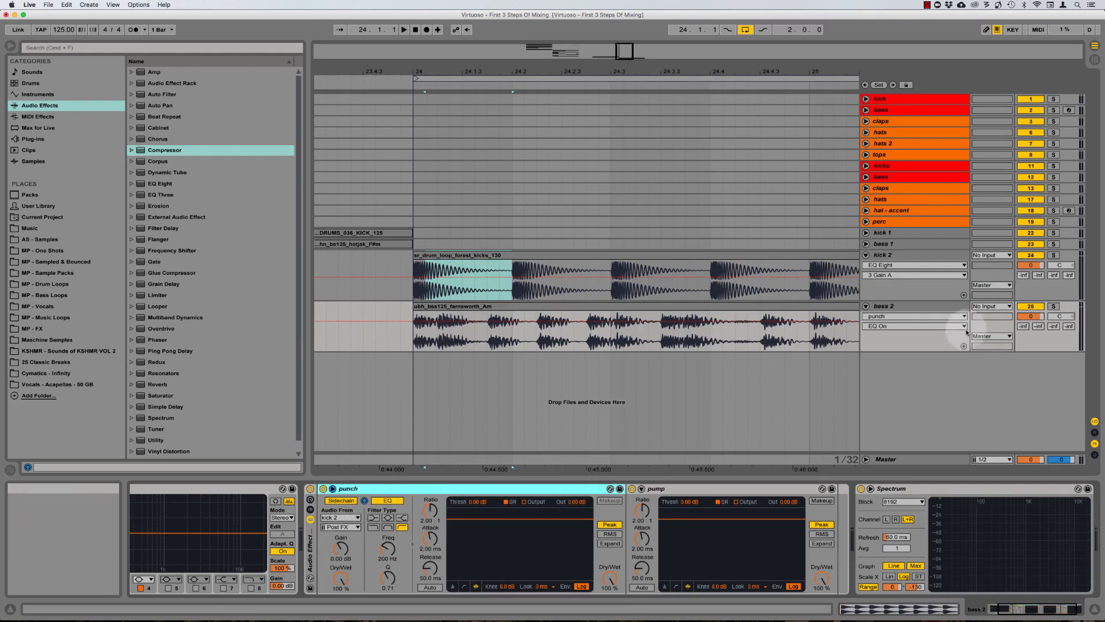
pyautogui.click(1054, 307)
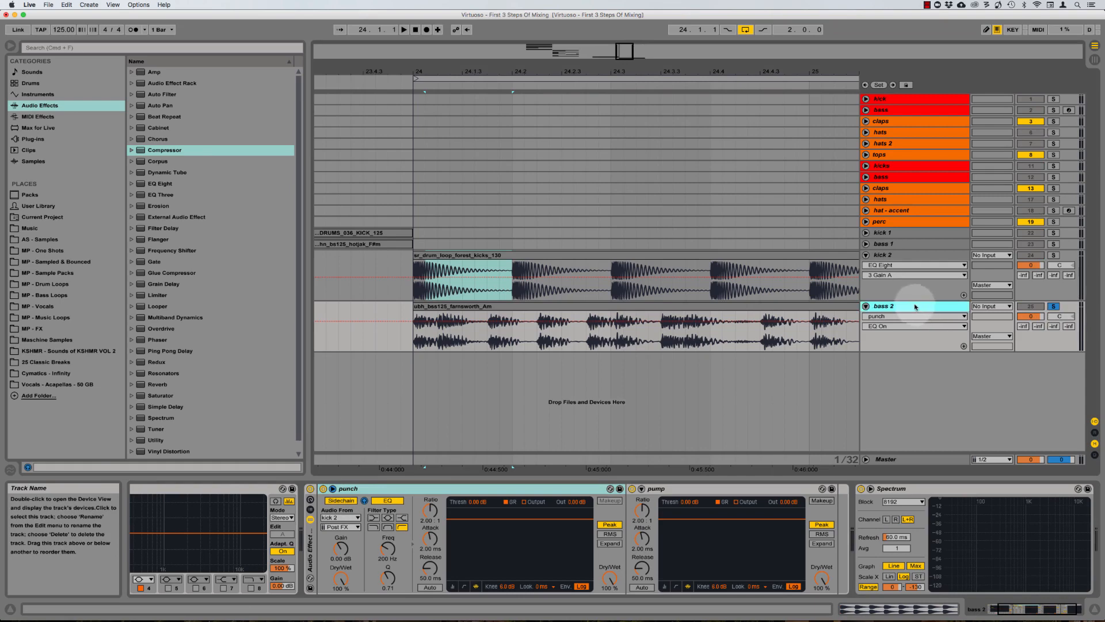
pyautogui.click(362, 489)
pyautogui.press('space')
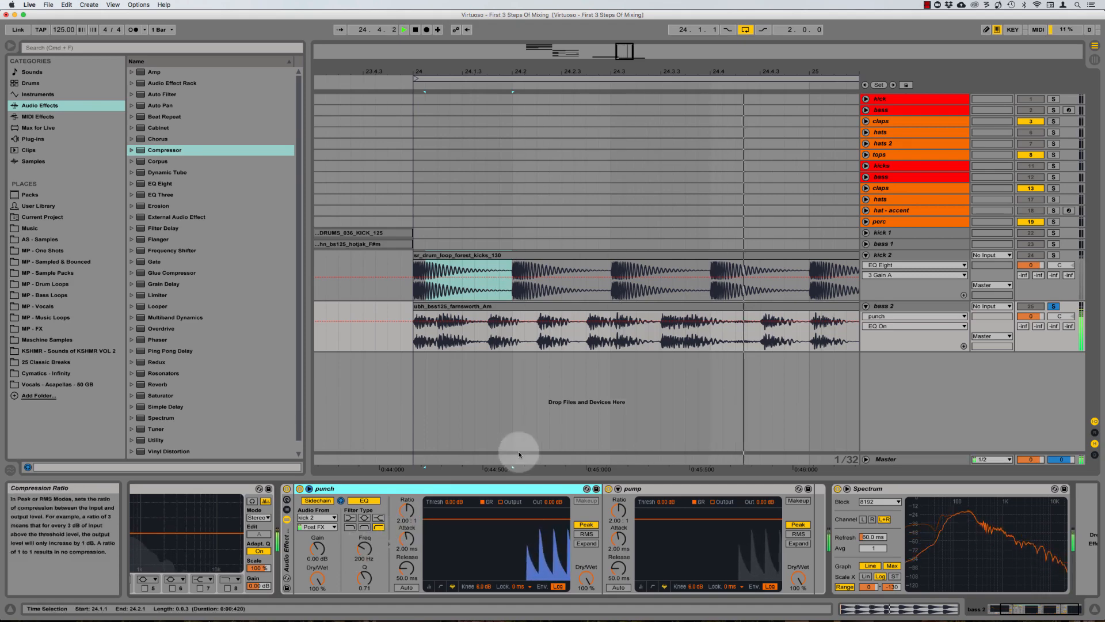
pyautogui.press('space')
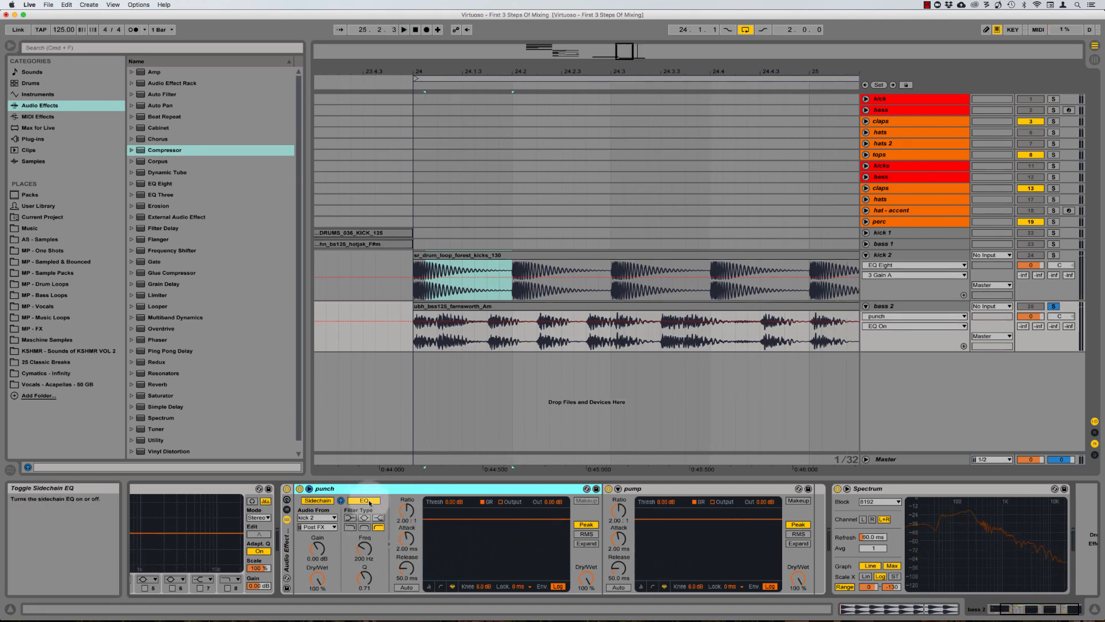
# Play the punch compressor's sidechain signal with its EQ off, then on, to compare the kick with and without filtering.
pyautogui.click(369, 502)
pyautogui.click(406, 322)
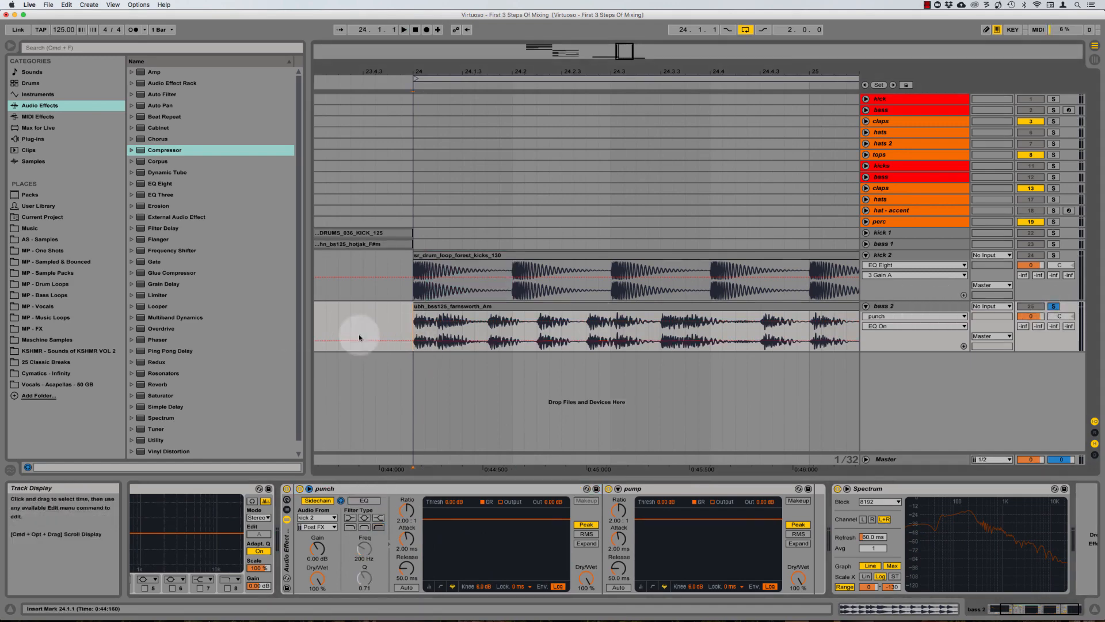
pyautogui.click(417, 336)
pyautogui.press('space')
pyautogui.click(367, 501)
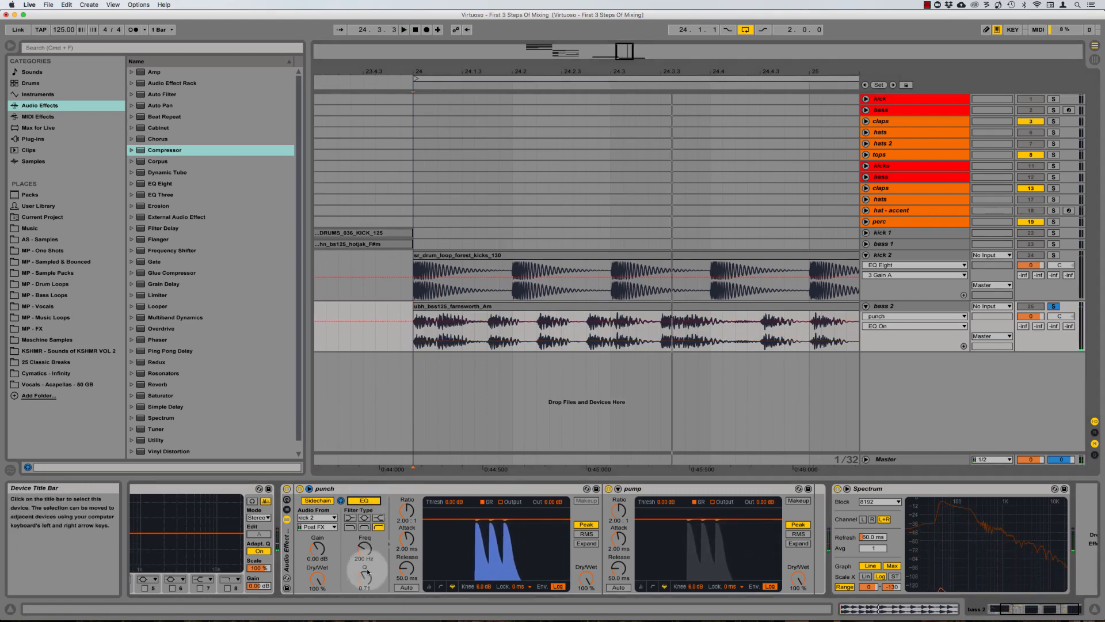
# Raise the punch compressor's sidechain EQ frequency to 475 Hz while listening to the loop.
pyautogui.press('space')
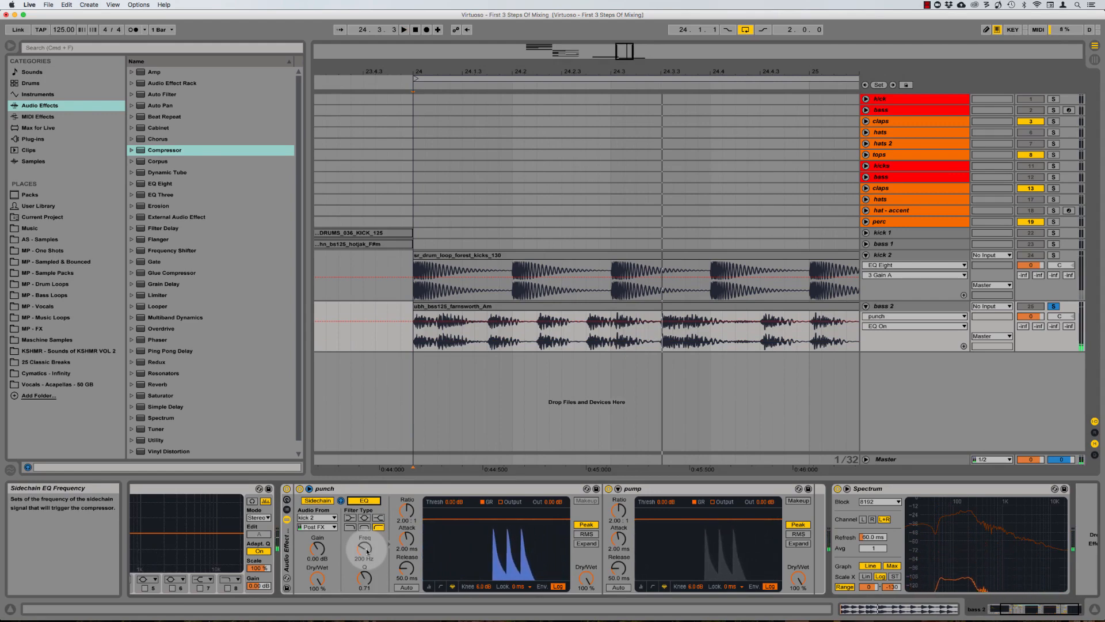
pyautogui.moveTo(366, 551); pyautogui.dragTo(366, 542)
pyautogui.press('space')
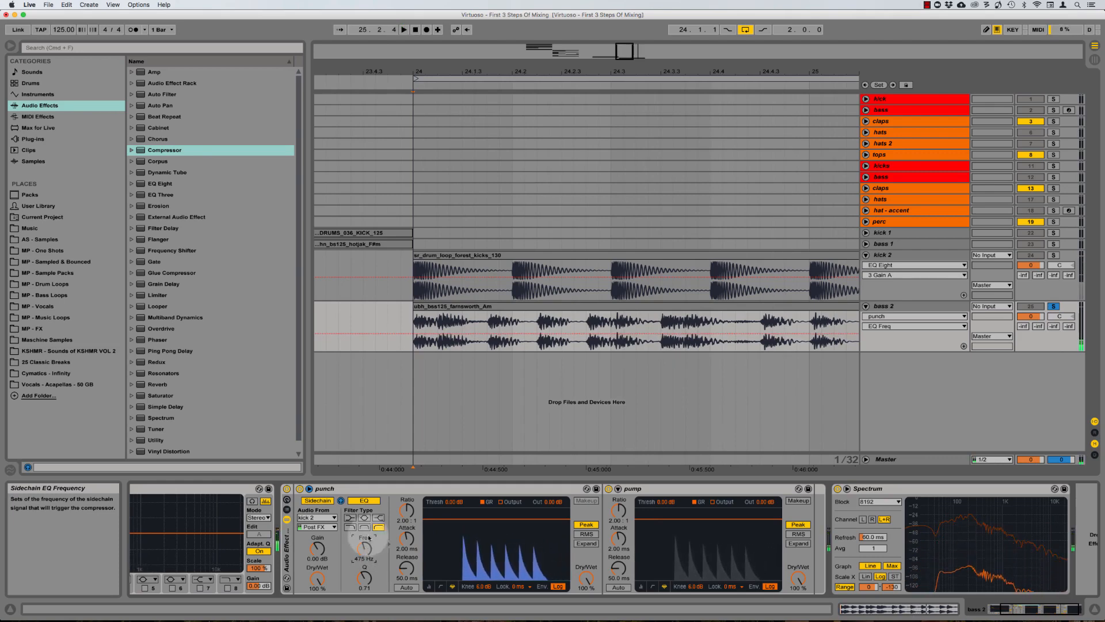
# Set the punch compressor's ratio to inf : 1 and its attack to 0.01 ms.
pyautogui.click(347, 488)
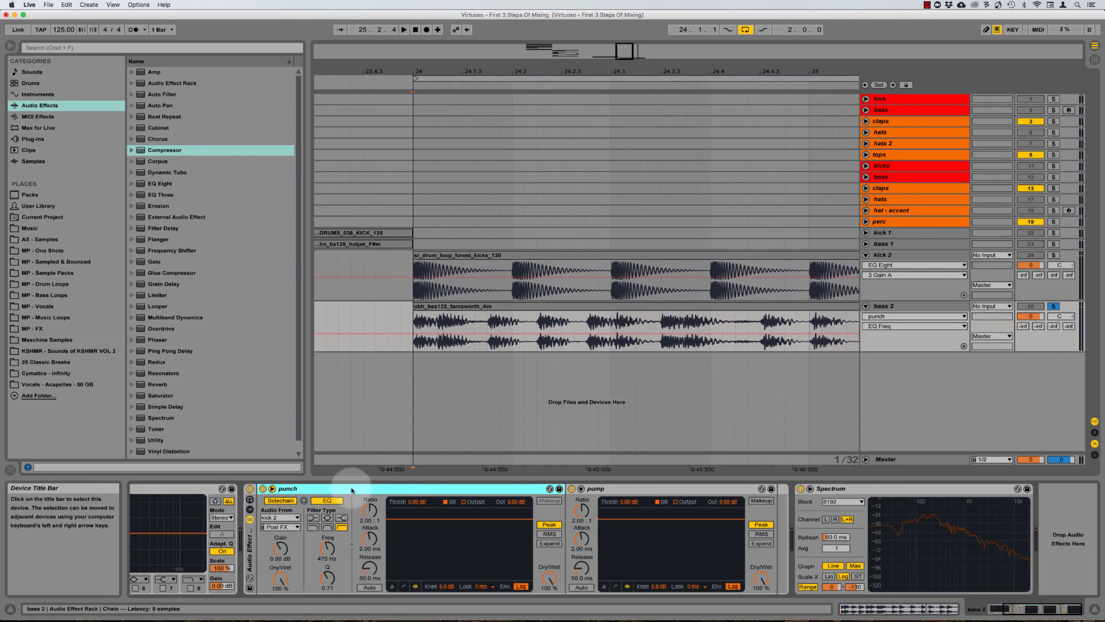
pyautogui.moveTo(369, 509); pyautogui.dragTo(369, 495)
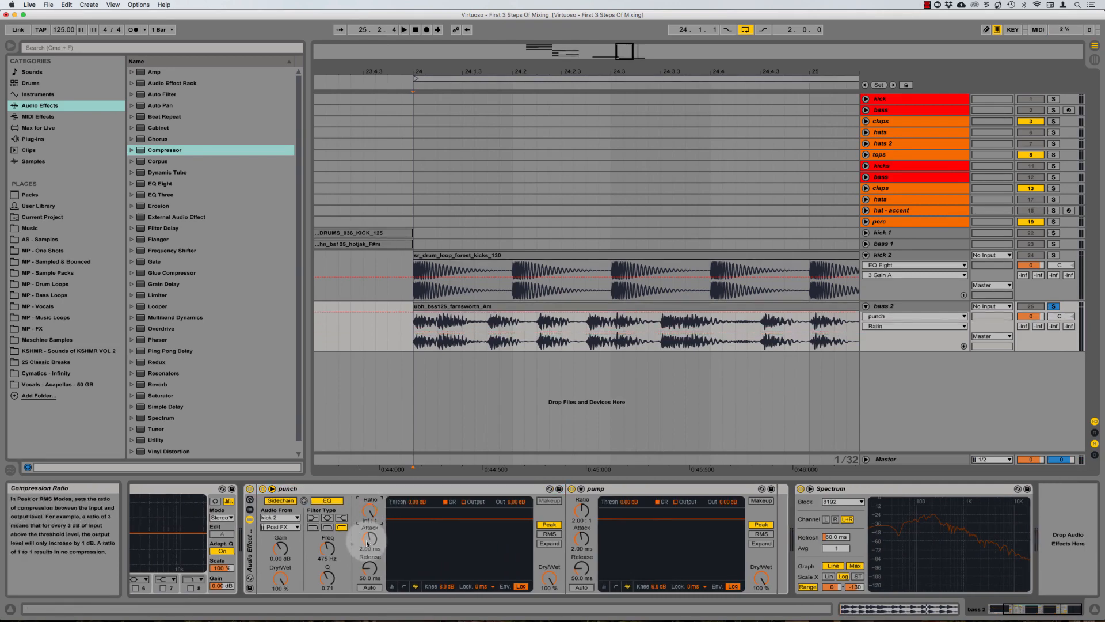
pyautogui.moveTo(367, 542); pyautogui.dragTo(368, 575)
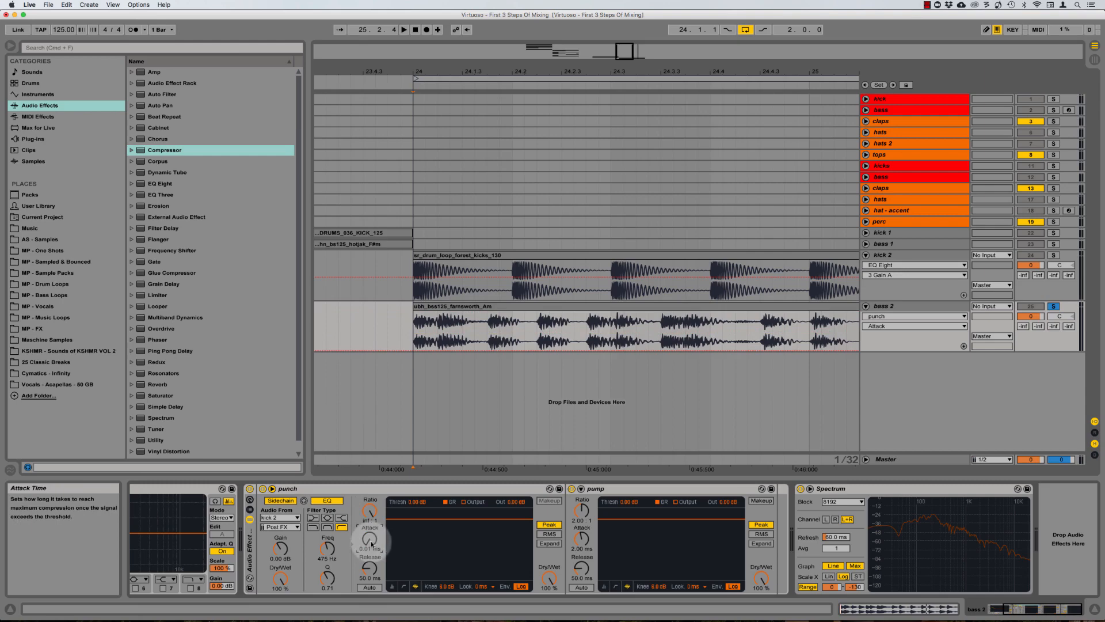
# Examine kick 2's first hit at bar 24 up close to see the length of its attack portion.
pyautogui.click(377, 314)
pyautogui.click(414, 265)
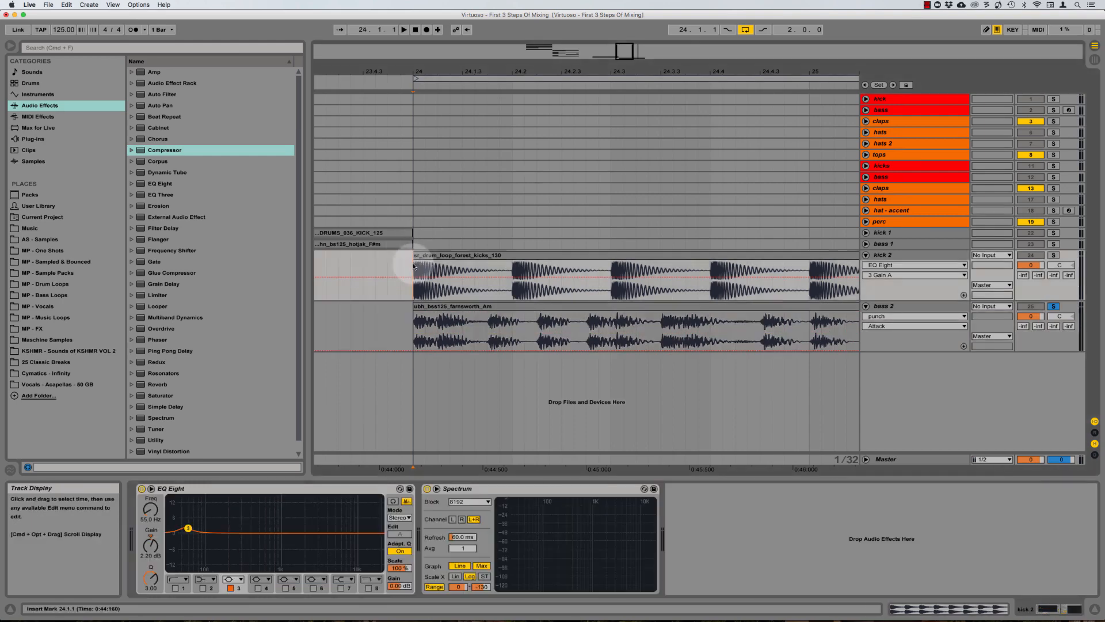
pyautogui.press('+')
pyautogui.press('+')
pyautogui.press('+')
pyautogui.press('+')
pyautogui.moveTo(413, 266); pyautogui.dragTo(507, 268)
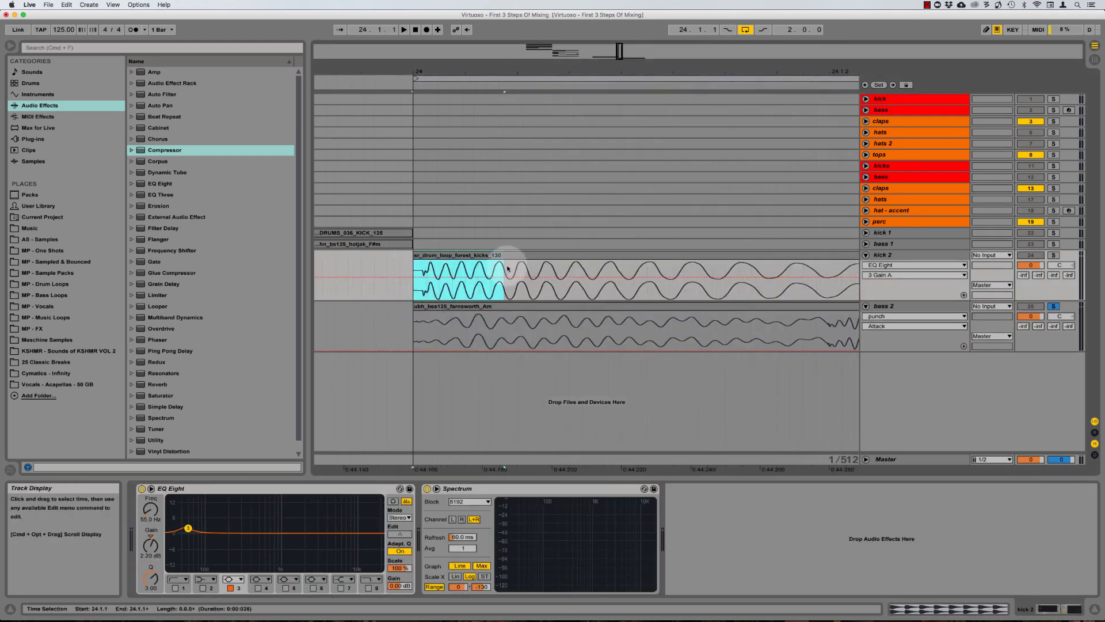
pyautogui.click(413, 265)
pyautogui.press('-')
pyautogui.press('-')
pyautogui.press('-')
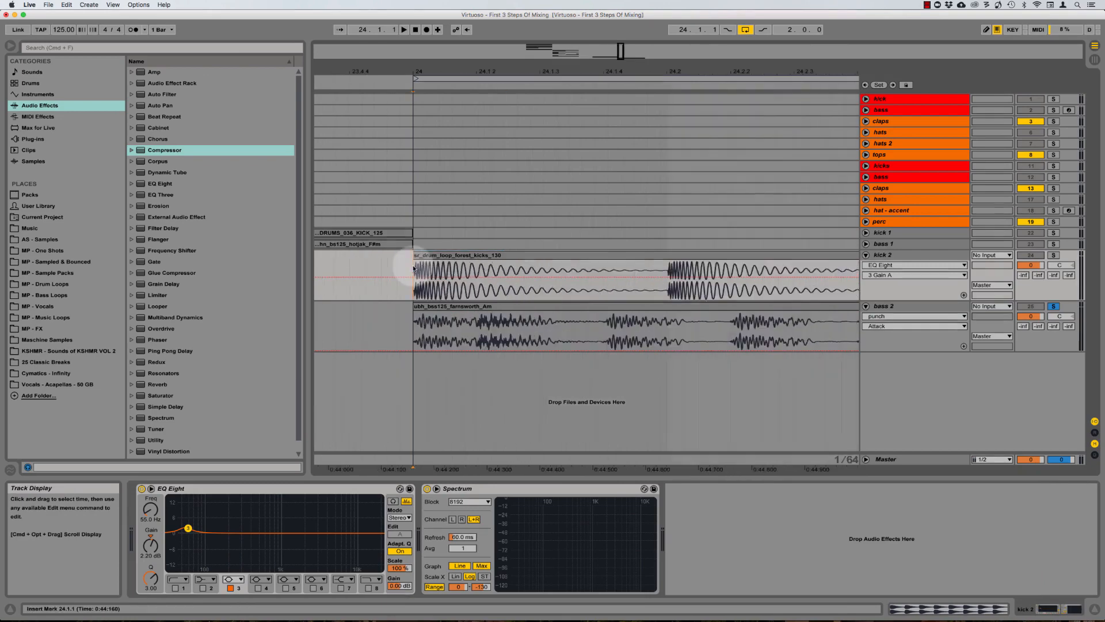
# Set the punch compressor on bass 2 to a 1.00 ms release and a -35.0 dB threshold.
pyautogui.click(895, 313)
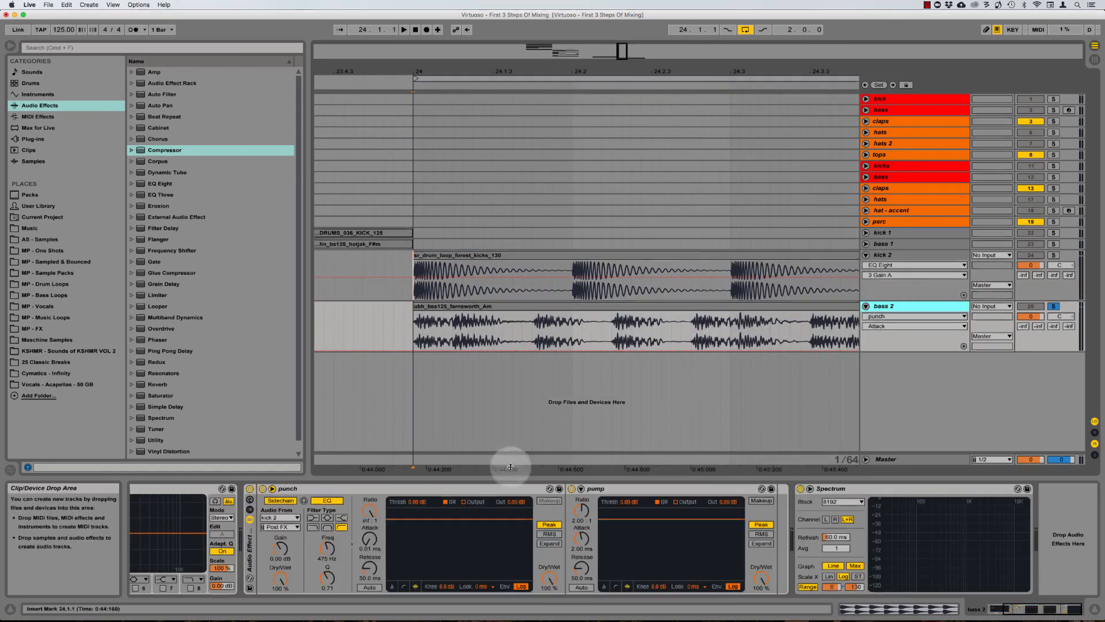
pyautogui.moveTo(369, 567); pyautogui.dragTo(370, 573)
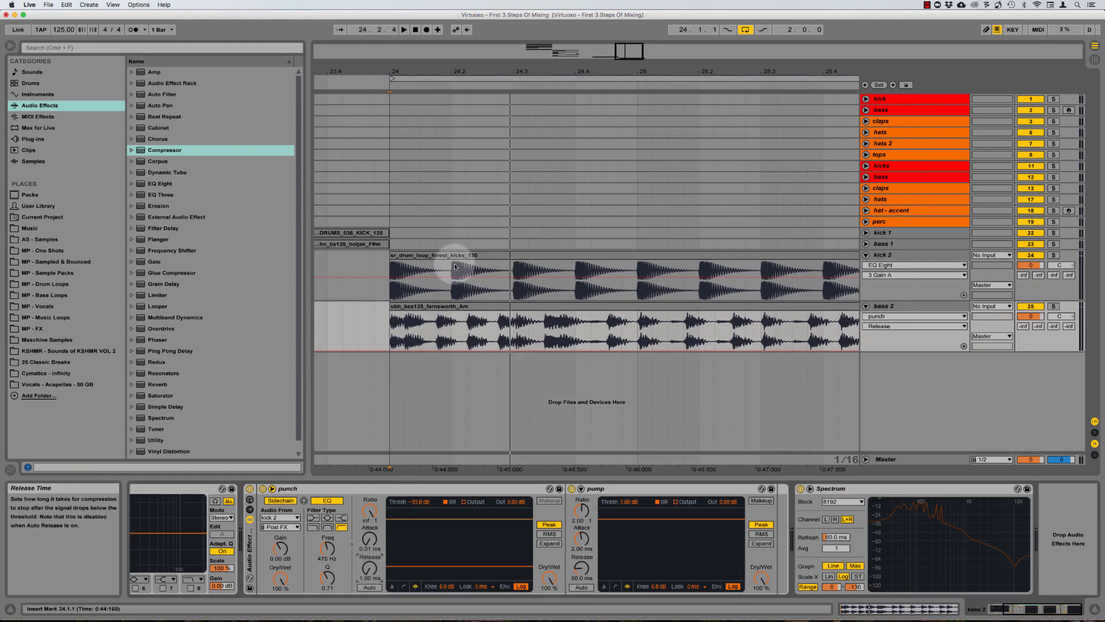
# Solo bass 2 and play the loop from bar 24 to hear the punch compressor ducking it.
pyautogui.click(389, 332)
pyautogui.press('-')
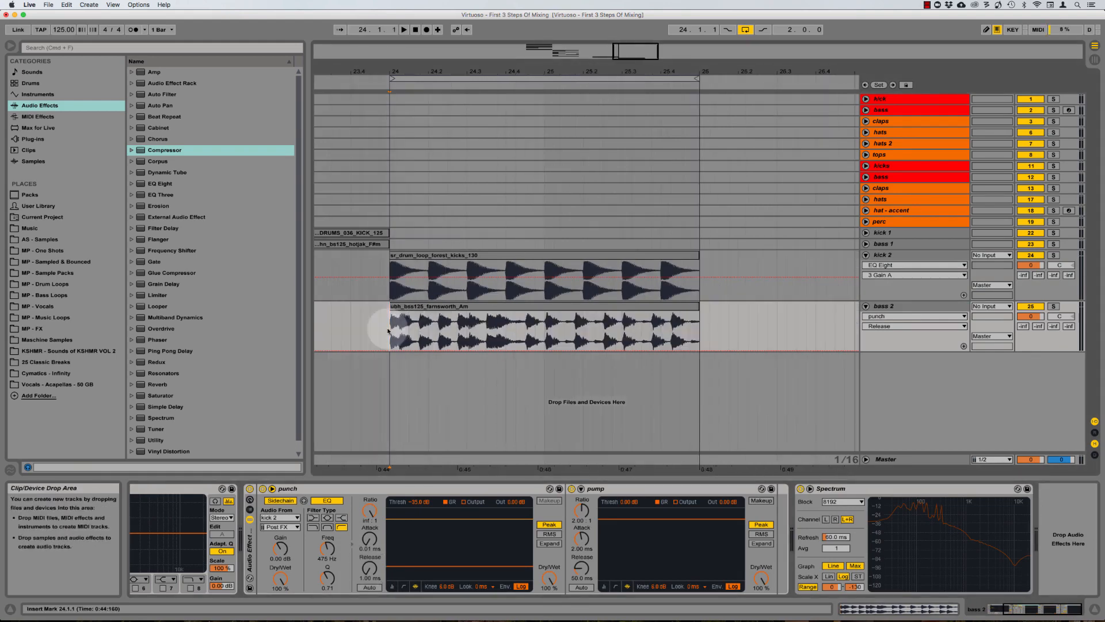
pyautogui.click(1052, 306)
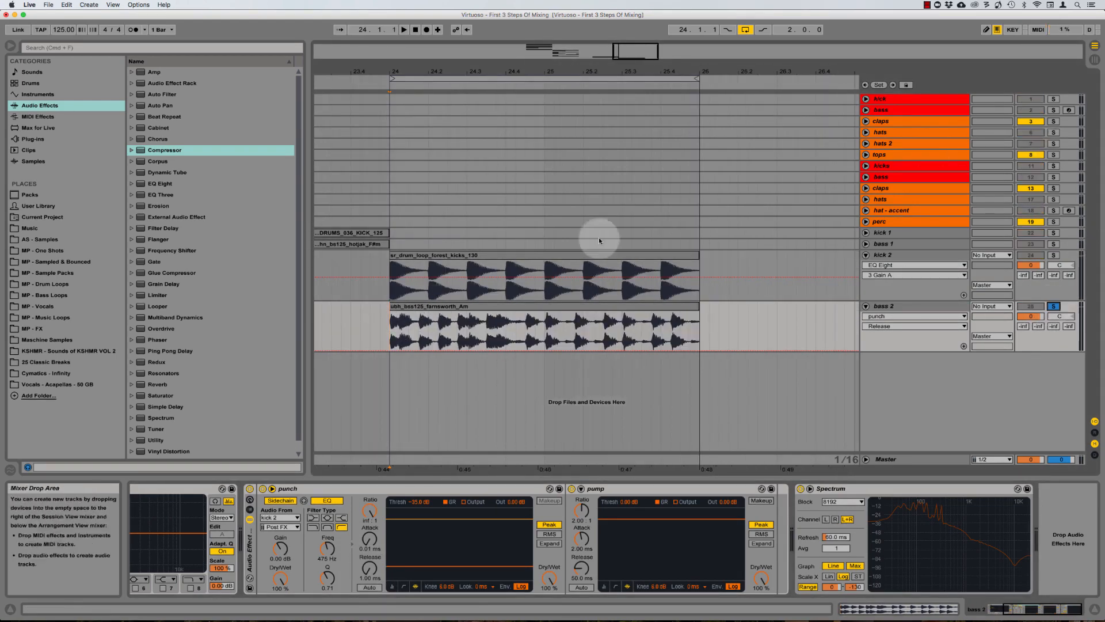
pyautogui.press('space')
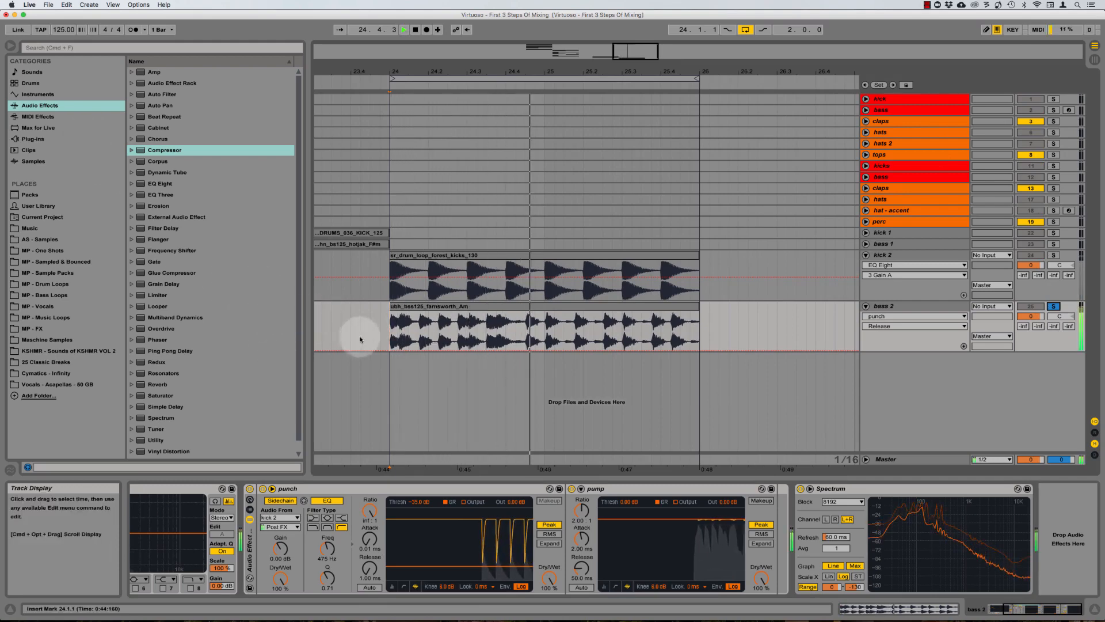
pyautogui.press('space')
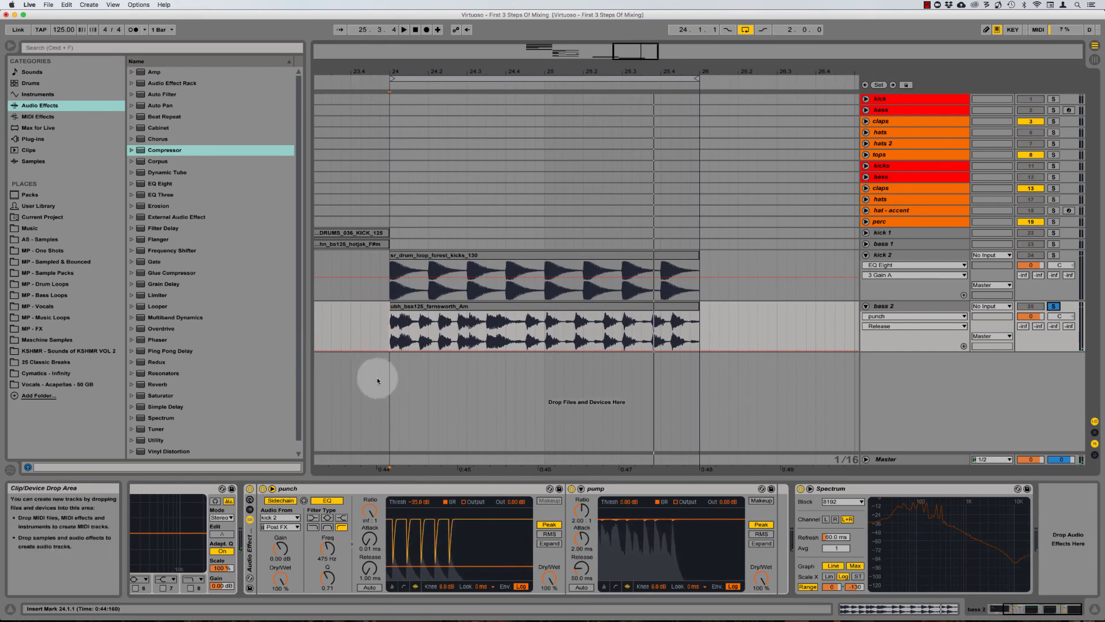
# Raise the punch compressor's release to 25.9 ms with the loop playing, keeping its release envelope in Log mode.
pyautogui.click(369, 539)
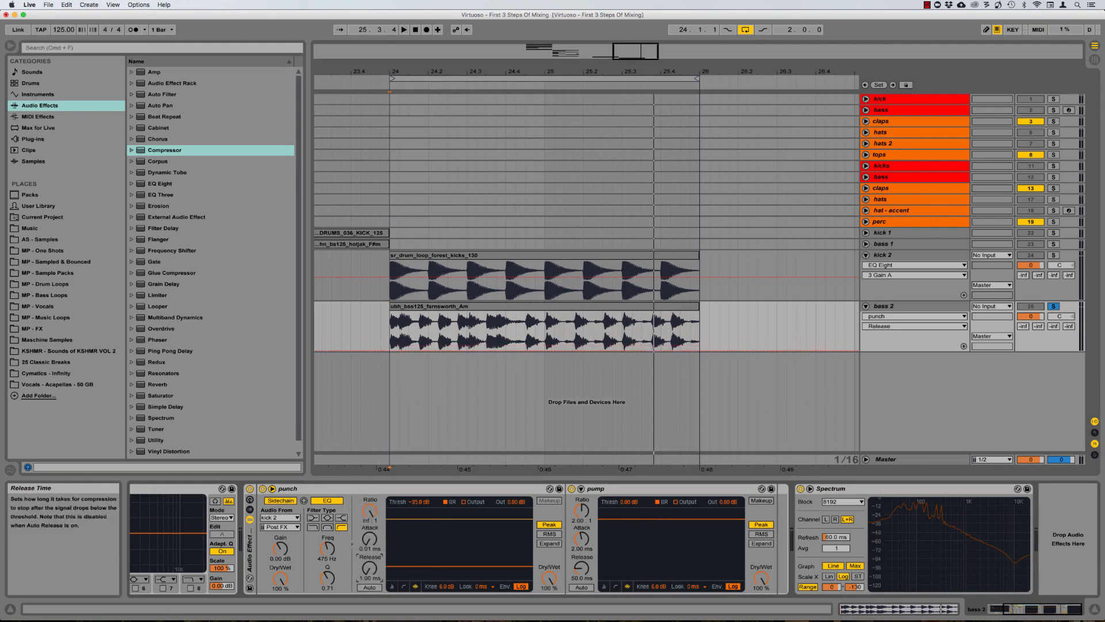
pyautogui.press('space')
pyautogui.moveTo(369, 568); pyautogui.dragTo(369, 550)
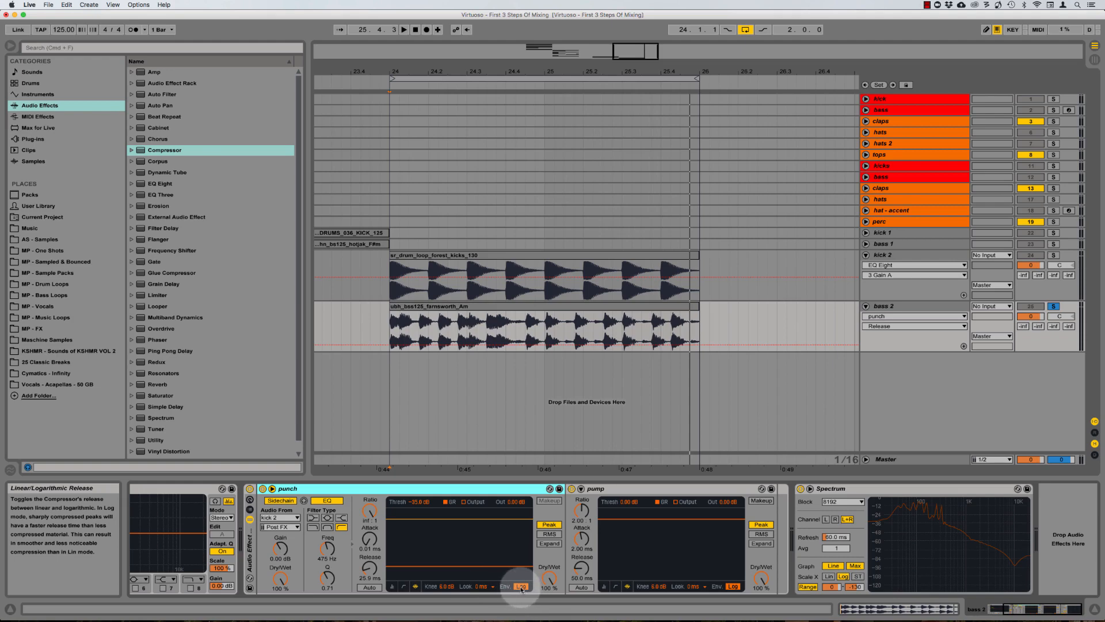
pyautogui.click(521, 586)
pyautogui.click(521, 587)
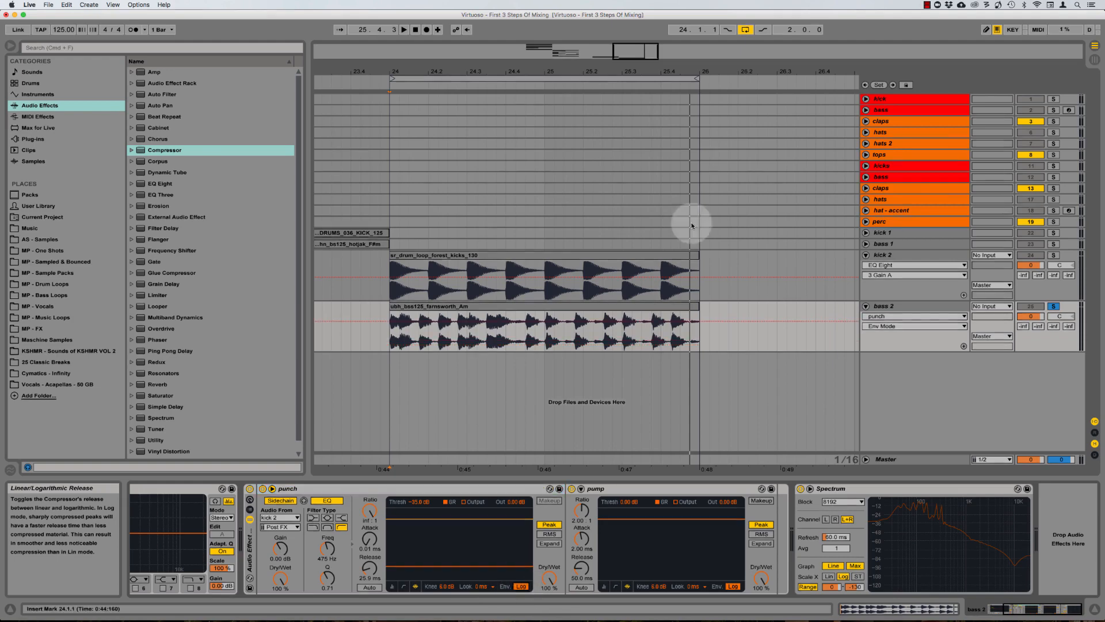
# Open both LFOTool plug-ins on bass 1 side by side to examine their volume-ducking curves.
pyautogui.click(866, 244)
pyautogui.click(891, 244)
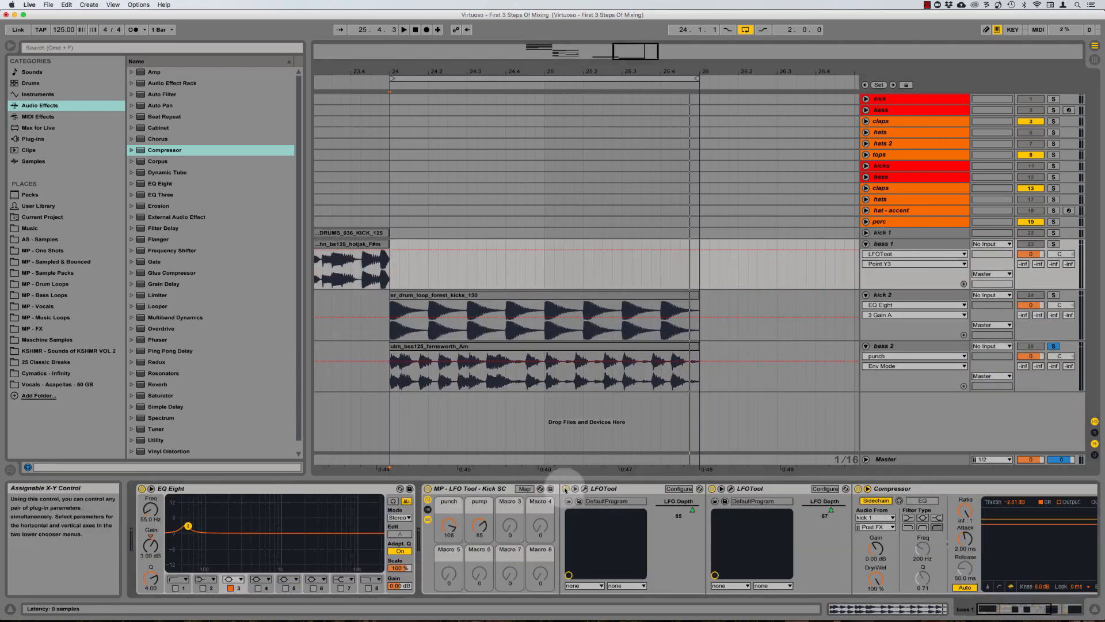
pyautogui.click(585, 488)
pyautogui.moveTo(353, 249); pyautogui.dragTo(350, 213)
pyautogui.click(729, 489)
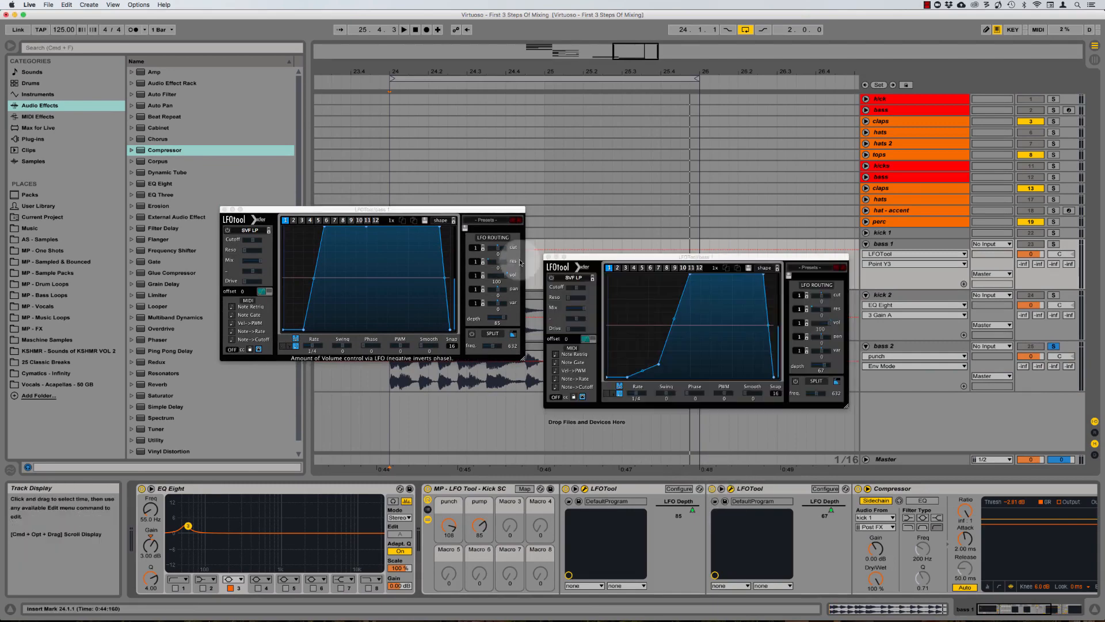
pyautogui.moveTo(633, 255); pyautogui.dragTo(628, 217)
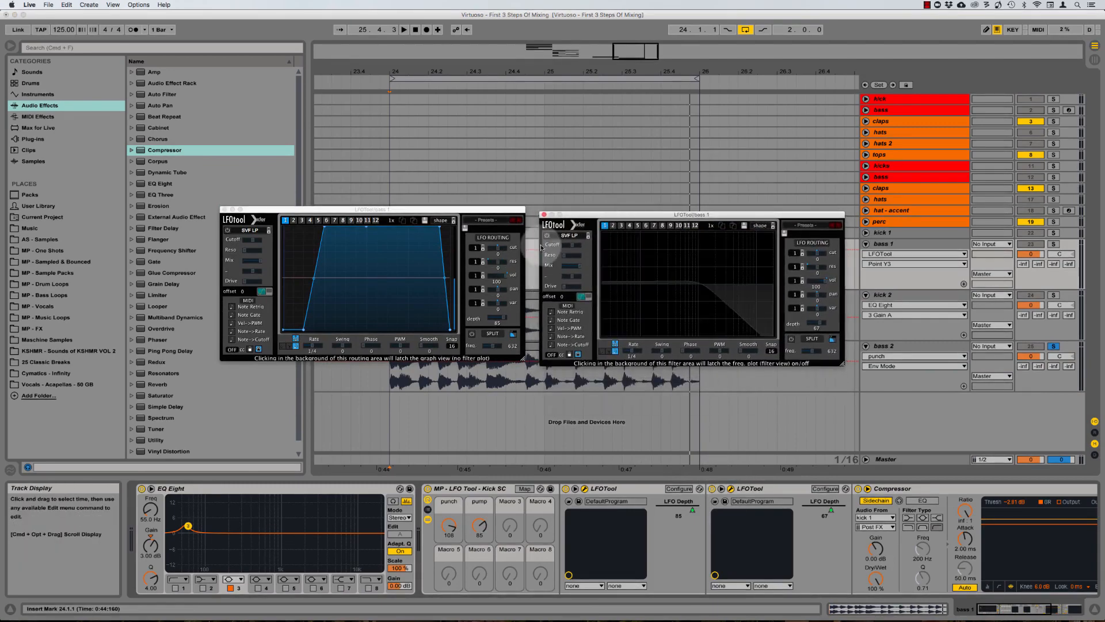
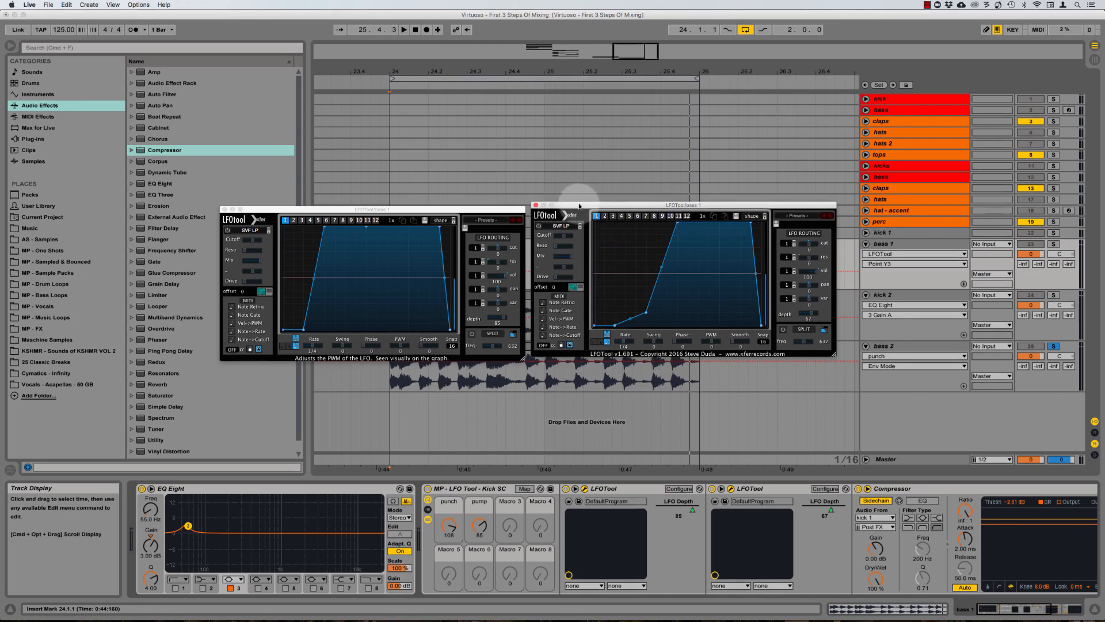
pyautogui.moveTo(579, 205); pyautogui.dragTo(577, 218)
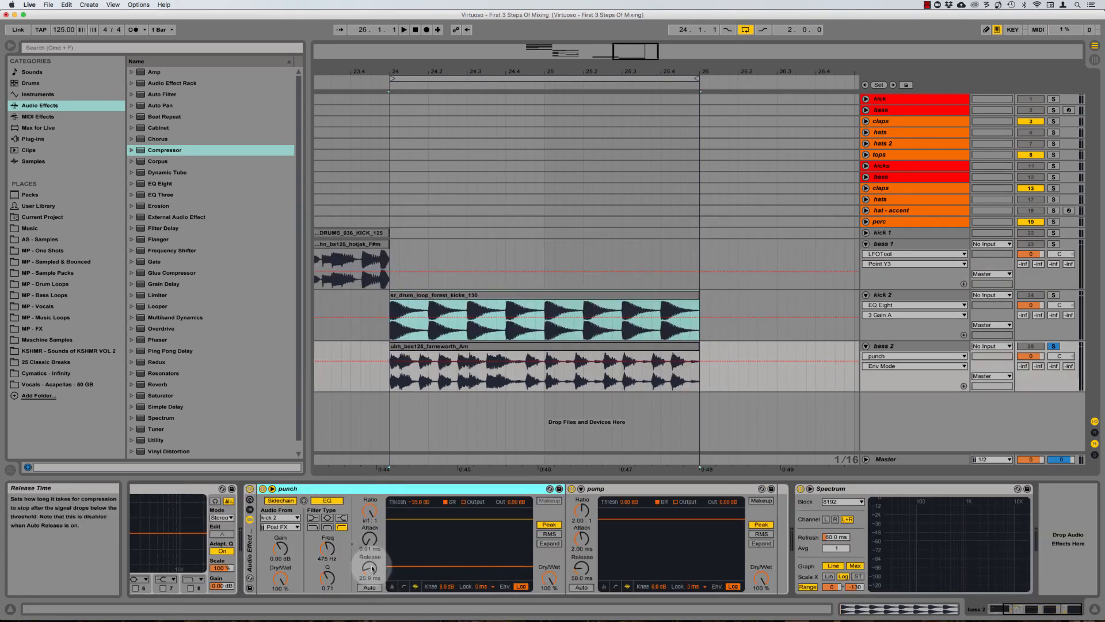
# Raise the punch compressor's release on bass 2 to 146 ms, keeping its release envelope in Log mode.
pyautogui.click(521, 587)
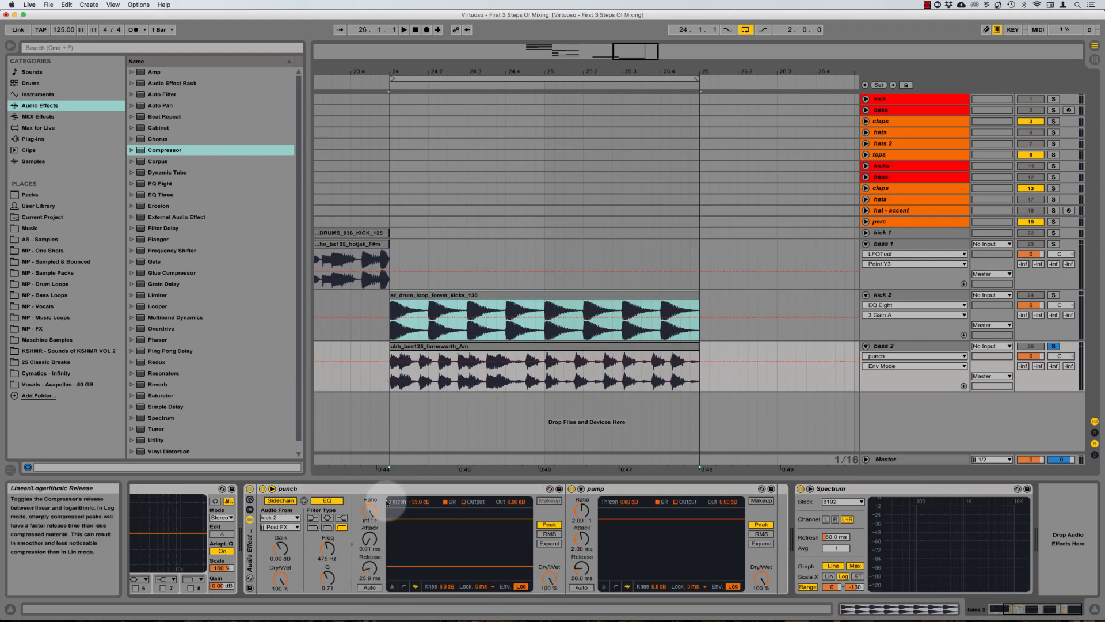
pyautogui.click(419, 502)
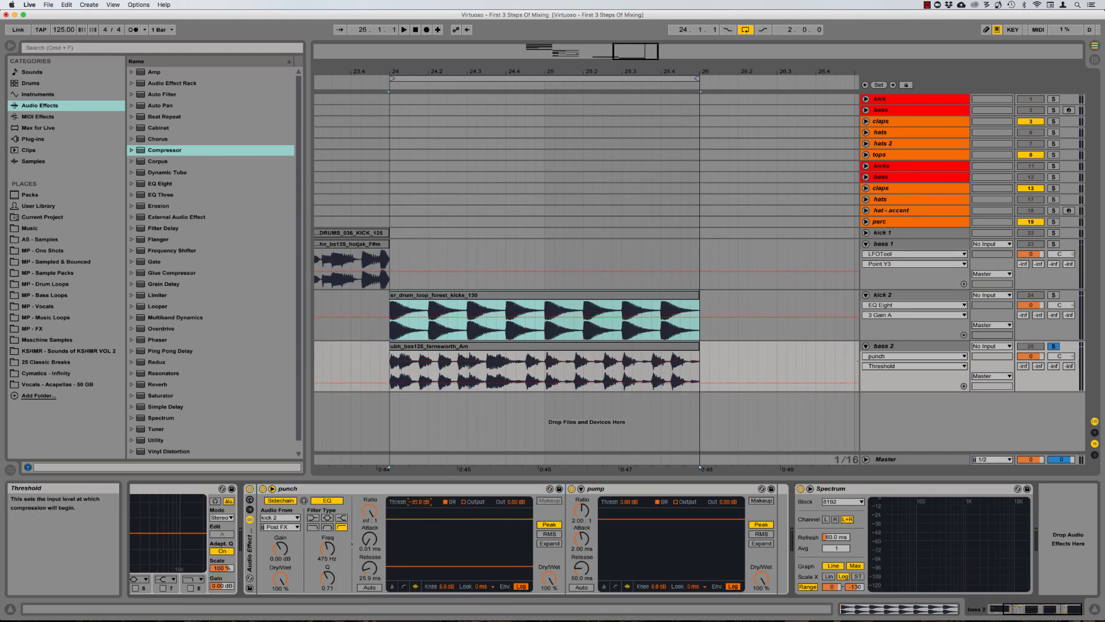
pyautogui.click(521, 587)
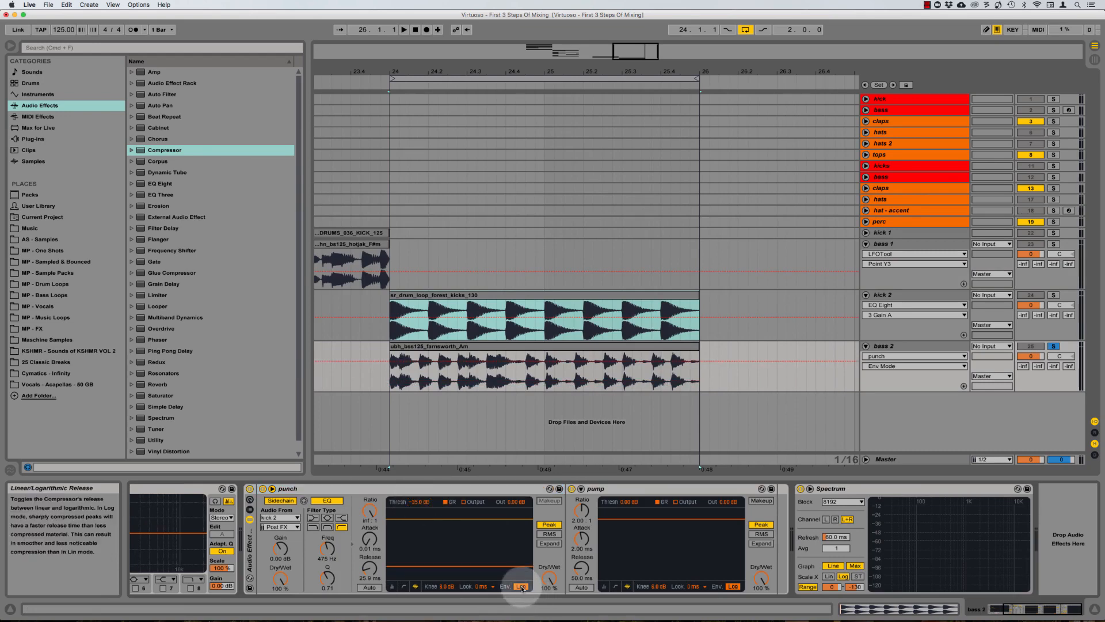
pyautogui.press('space')
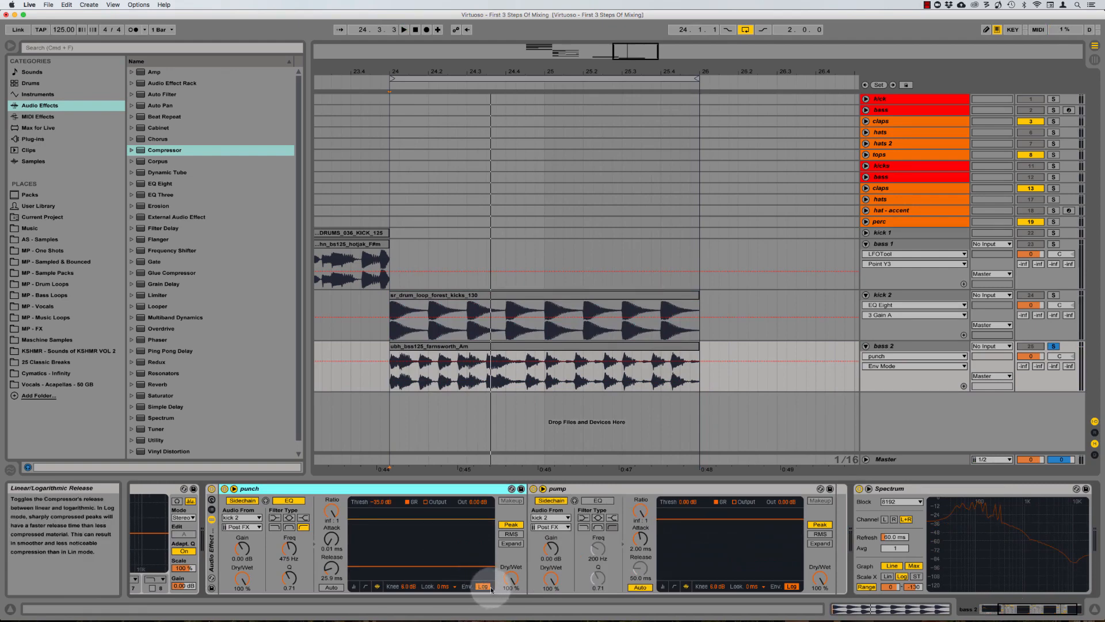
pyautogui.moveTo(331, 568); pyautogui.dragTo(332, 553)
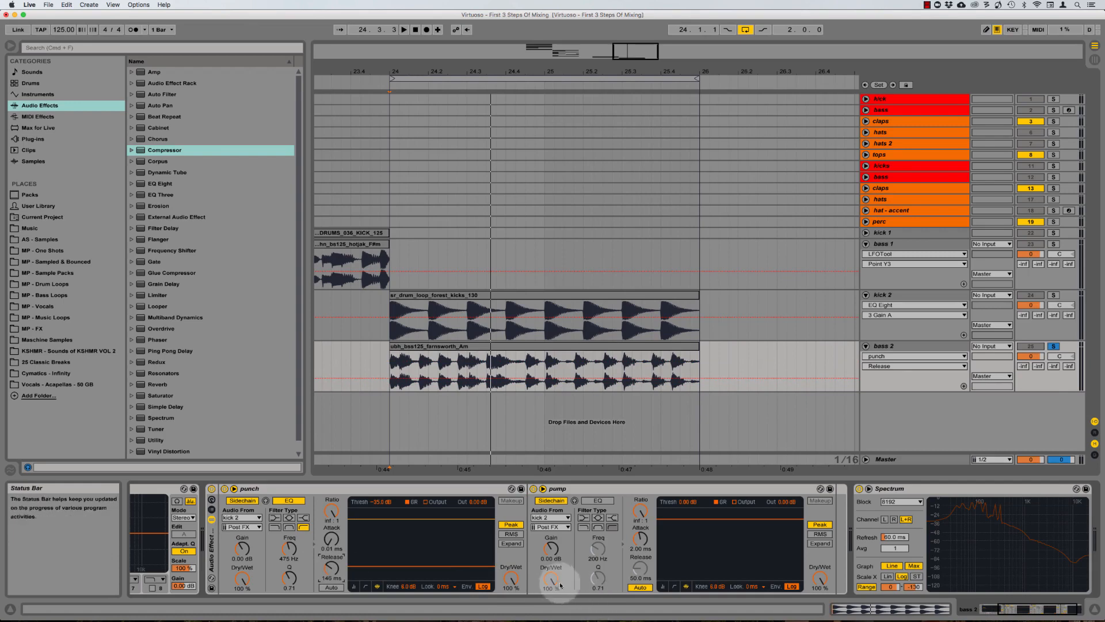
# Play the loop while switching the punch compressor's release envelope between Log and Lin to compare the gain reduction curves, ending on Log.
pyautogui.press('space')
pyautogui.click(482, 587)
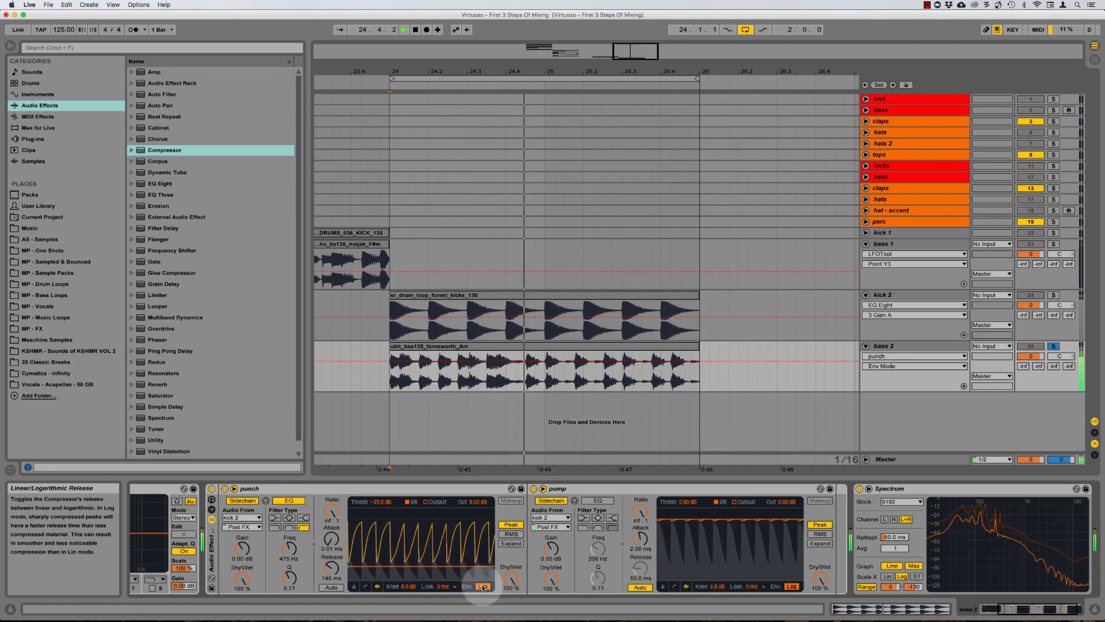
pyautogui.click(482, 587)
pyautogui.click(482, 586)
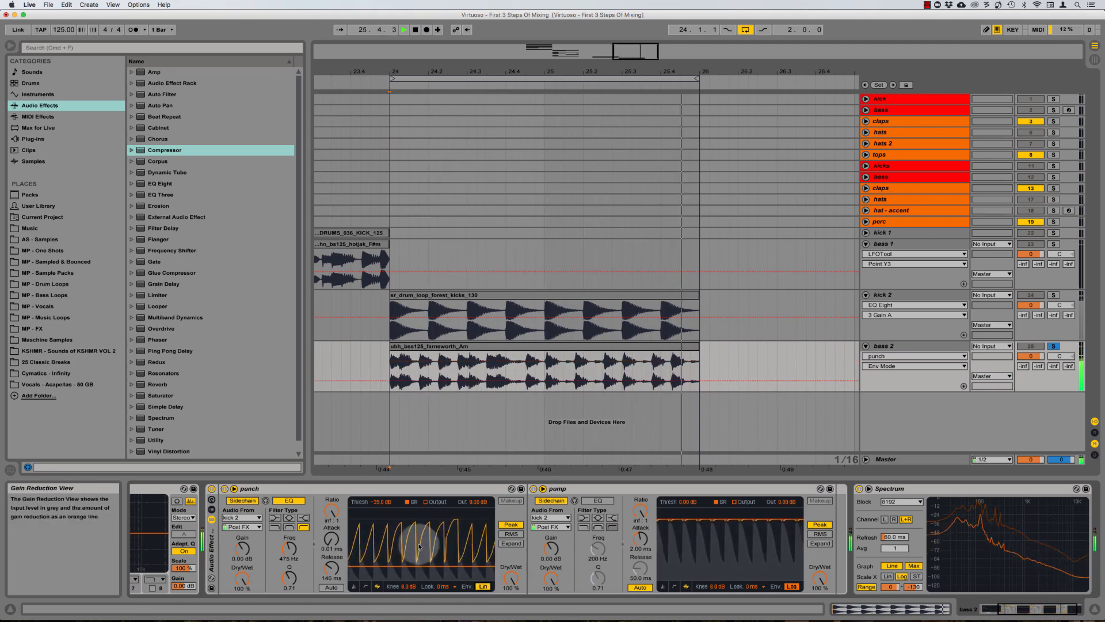
pyautogui.press('space')
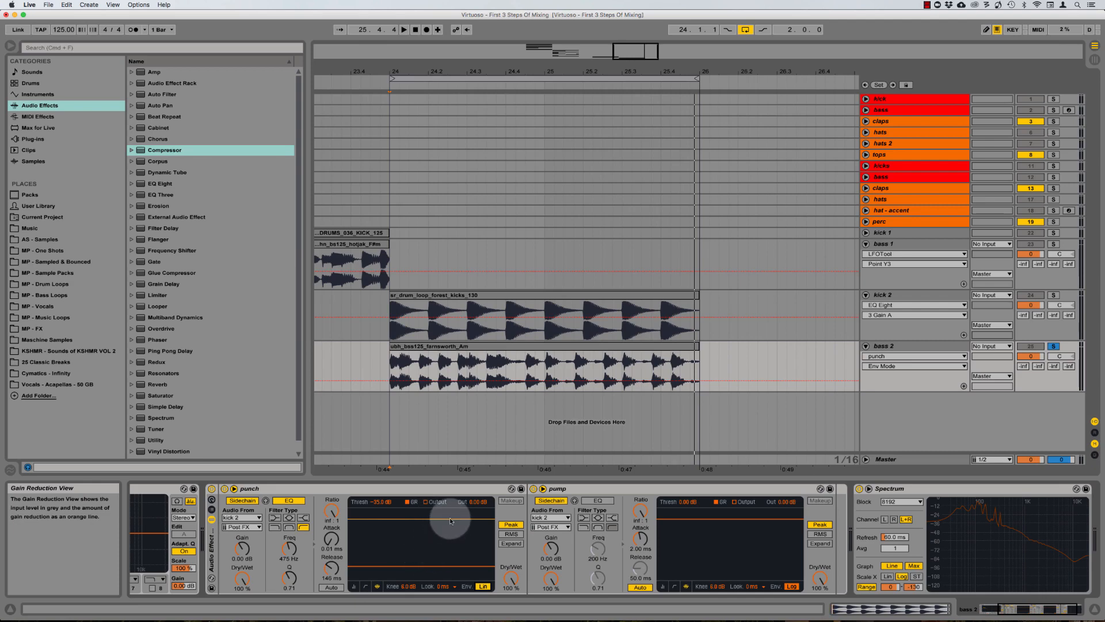
pyautogui.click(482, 586)
pyautogui.press('space')
pyautogui.click(481, 586)
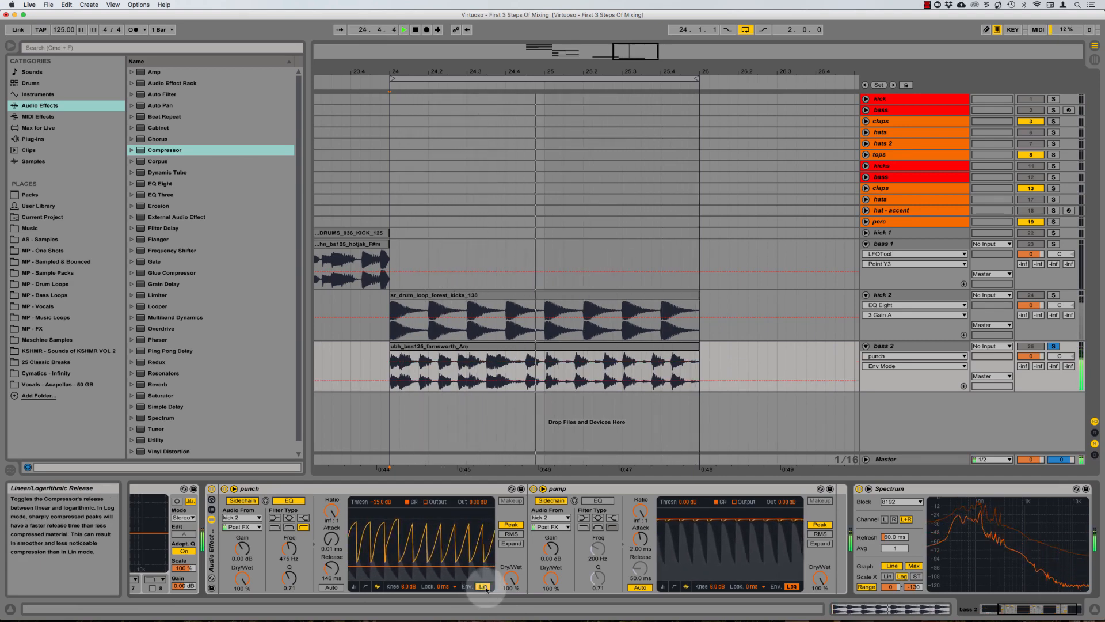
pyautogui.click(481, 587)
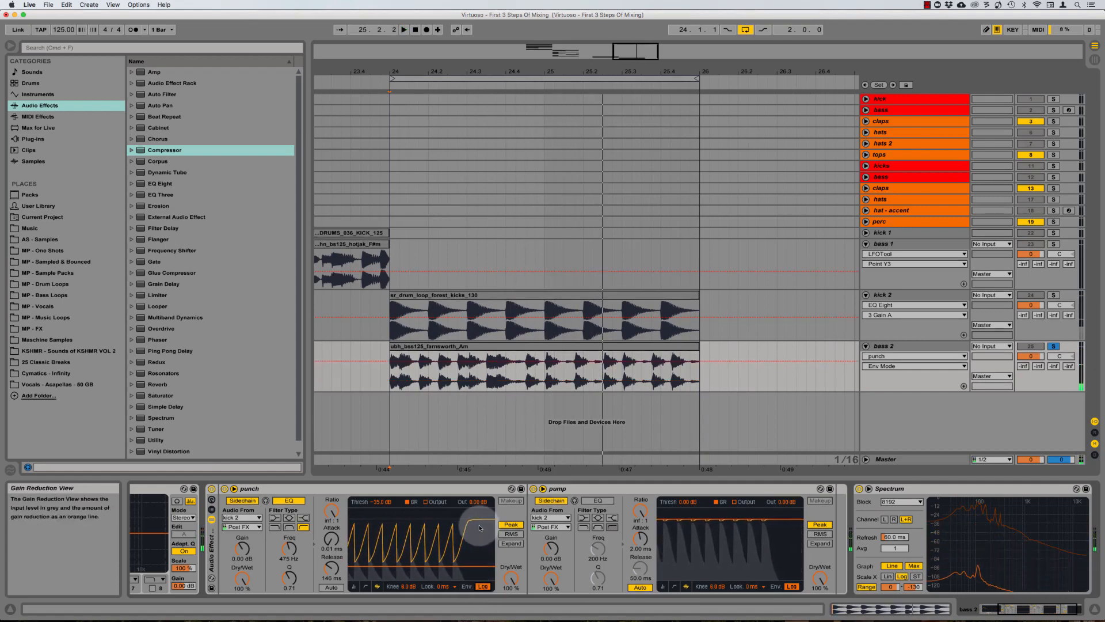
# Lower the punch compressor's release to 37.4 ms while the loop plays, then stop playback.
pyautogui.click(405, 494)
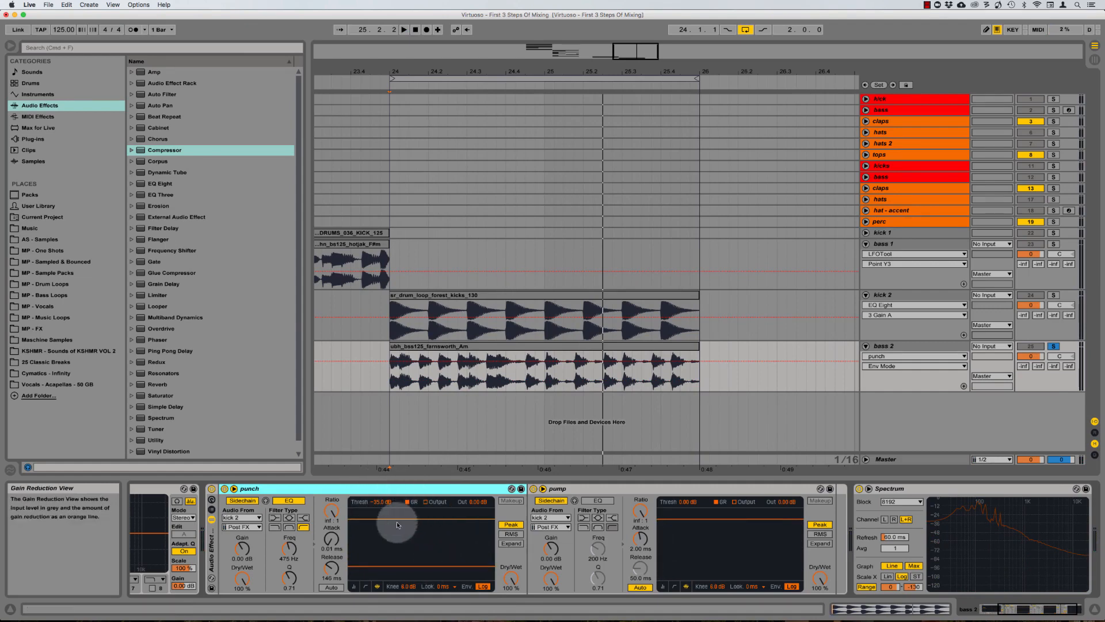
pyautogui.moveTo(332, 567); pyautogui.dragTo(332, 576)
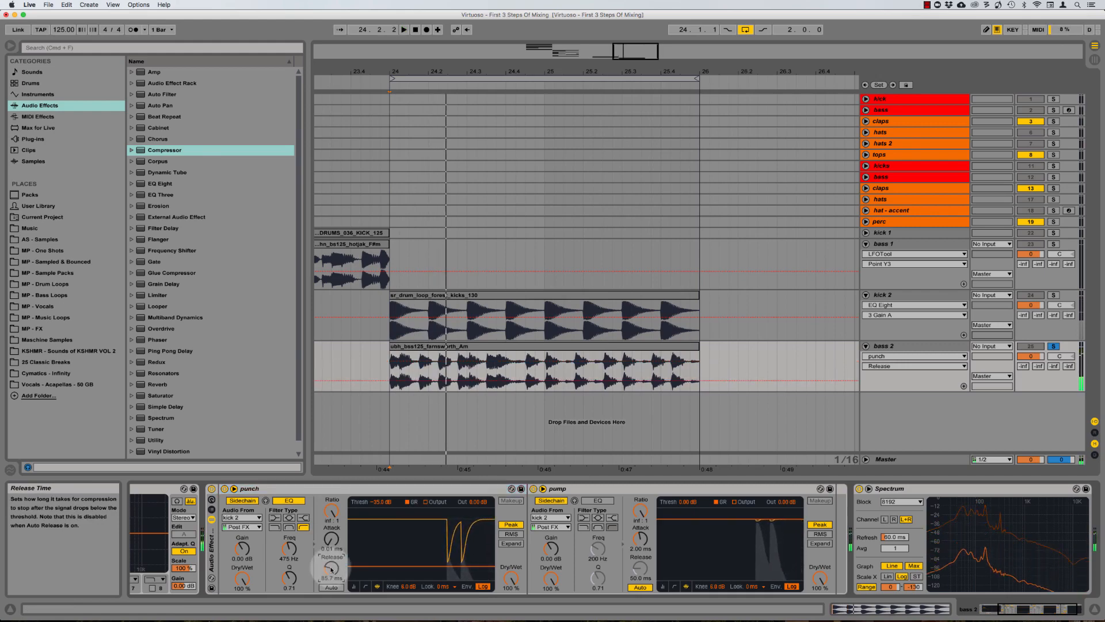
pyautogui.write('20')
pyautogui.press('Return')
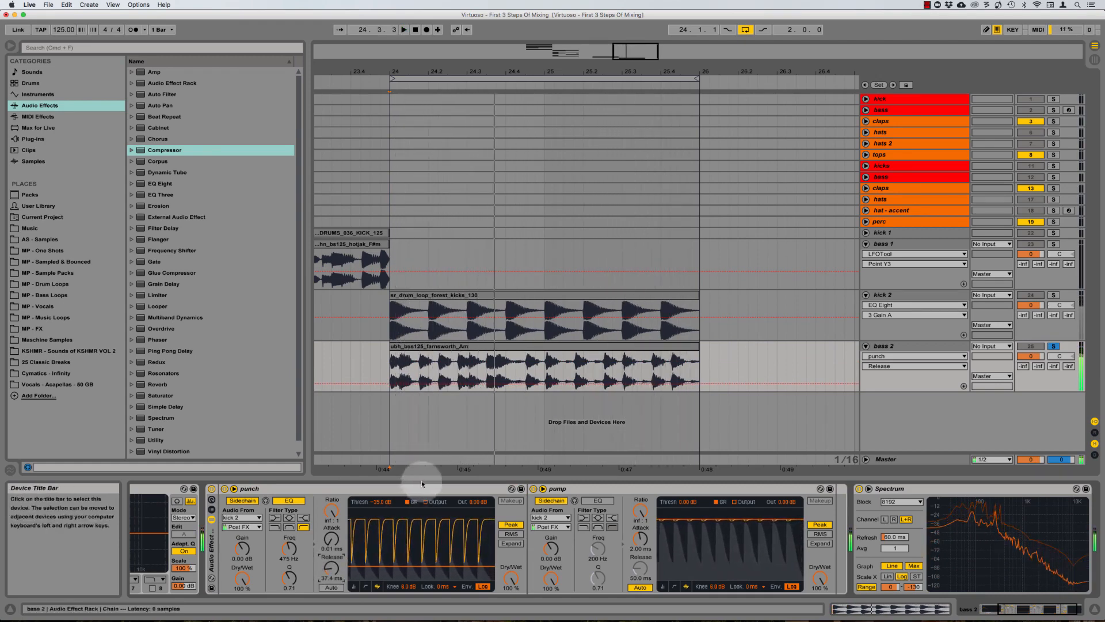
pyautogui.press('space')
# Inspect the pump compressor's ratio, attack and auto release settings alongside the punch compressor.
pyautogui.click(886, 386)
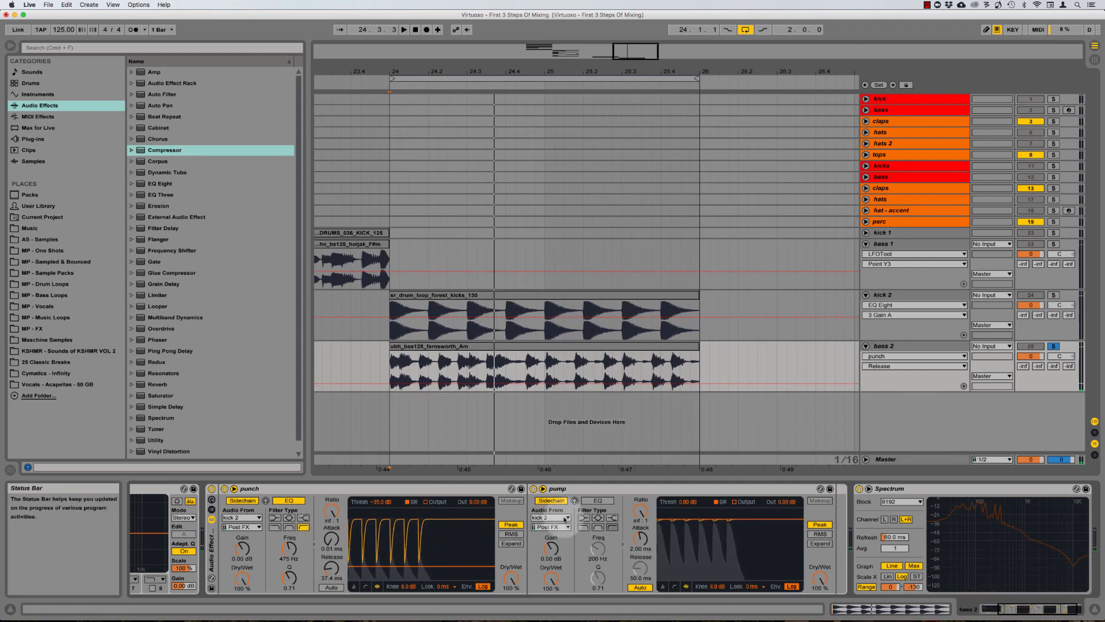
pyautogui.click(593, 487)
pyautogui.hscroll(-2, 564, 490)
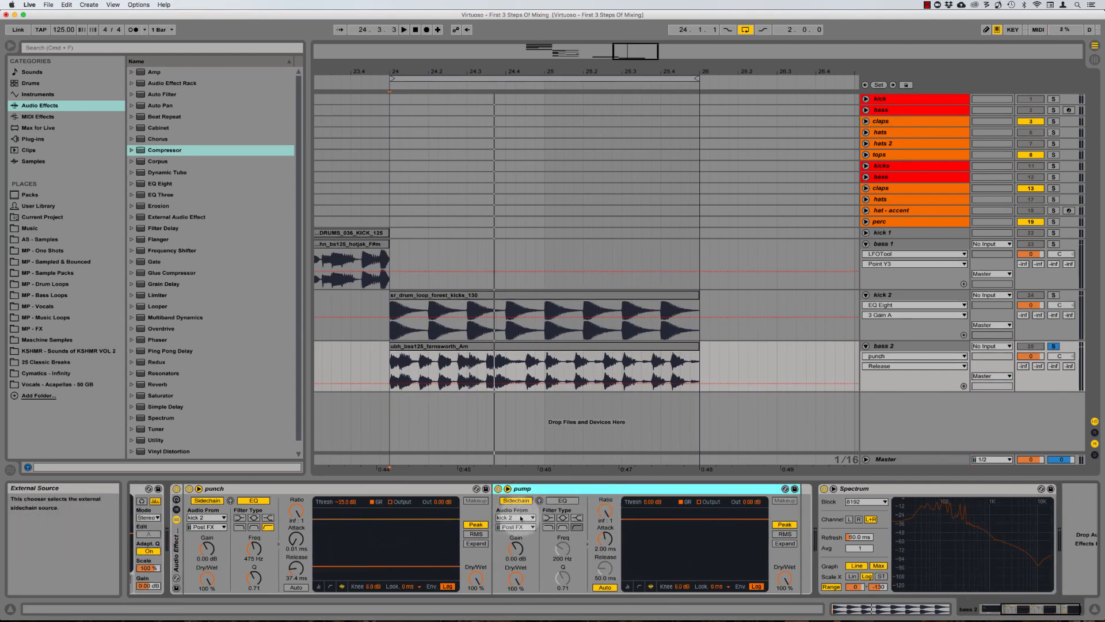
pyautogui.click(605, 510)
pyautogui.click(606, 540)
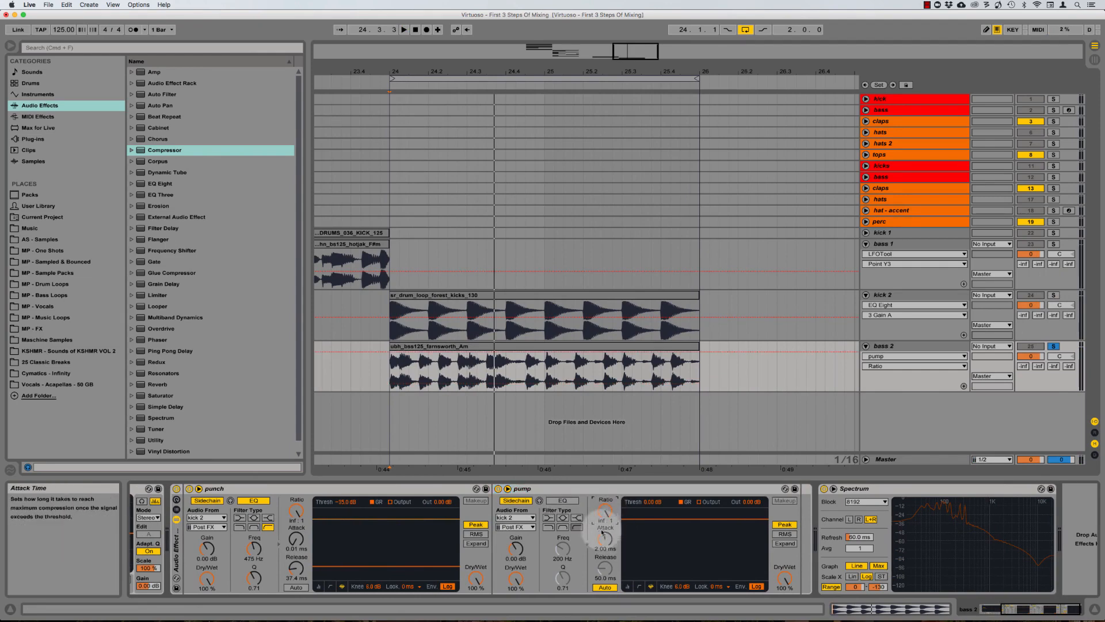
pyautogui.click(297, 487)
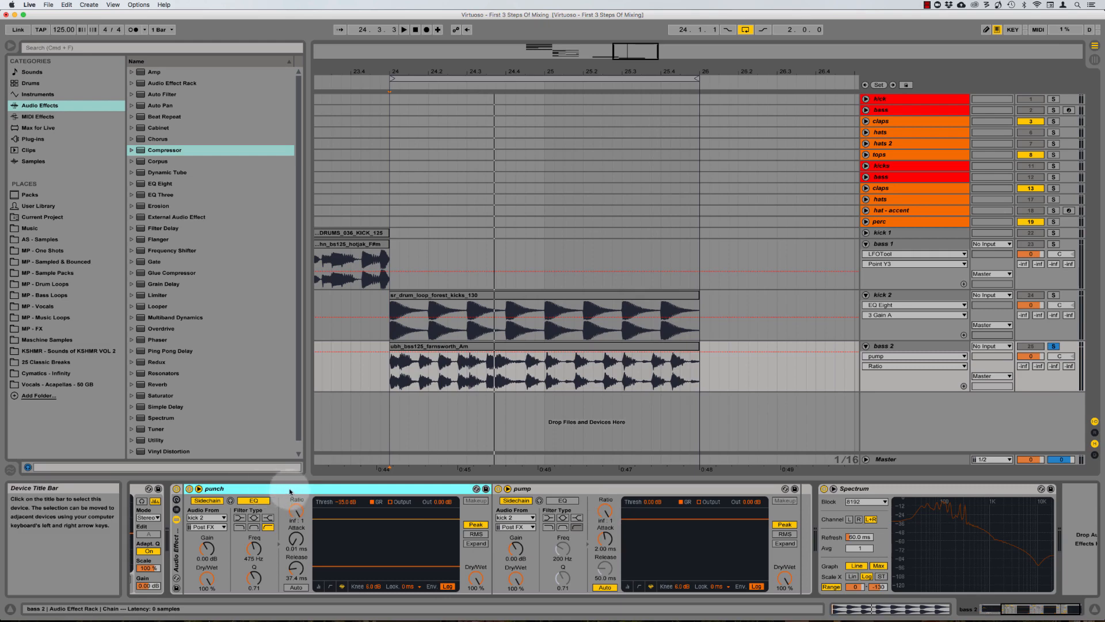
pyautogui.click(581, 587)
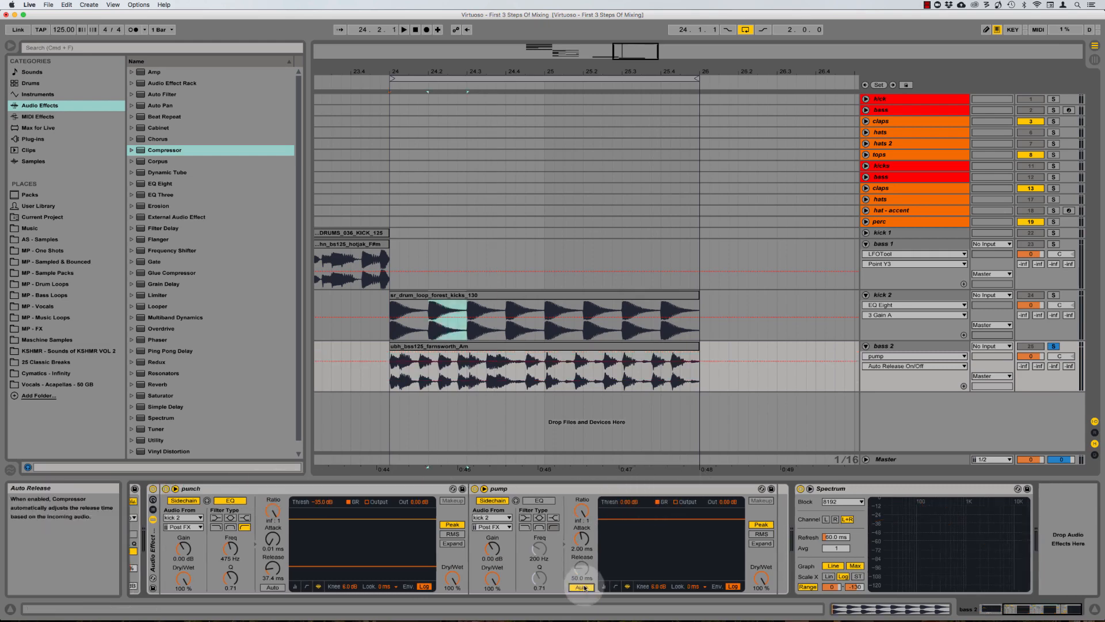
# Examine the individual kick hits in the kick 2 clip alongside the pump compressor on bass 2.
pyautogui.click(527, 489)
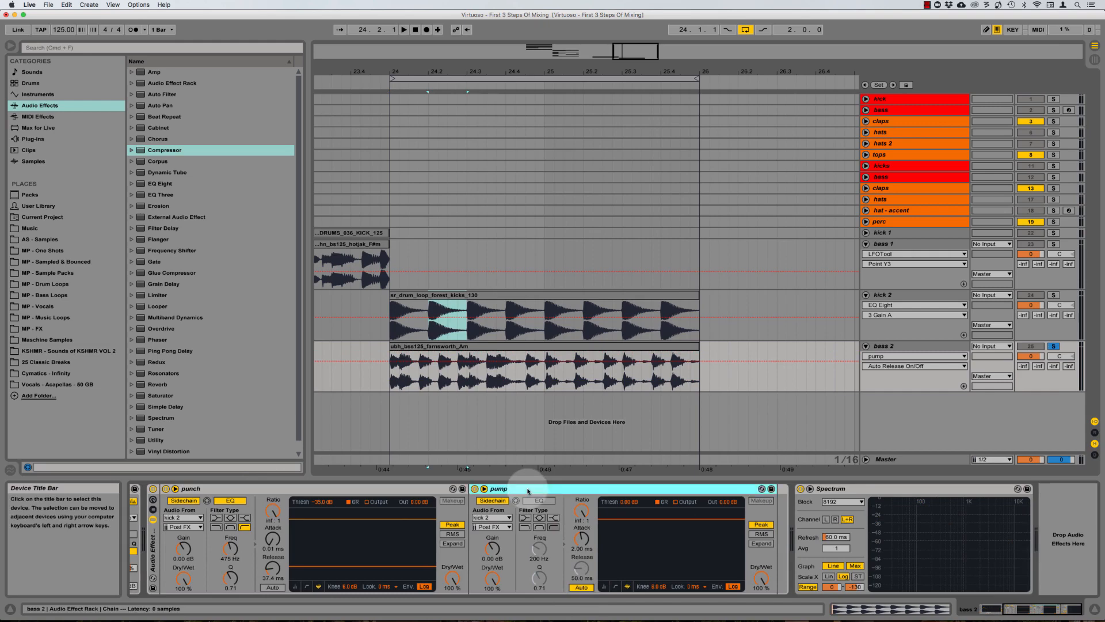
pyautogui.click(440, 314)
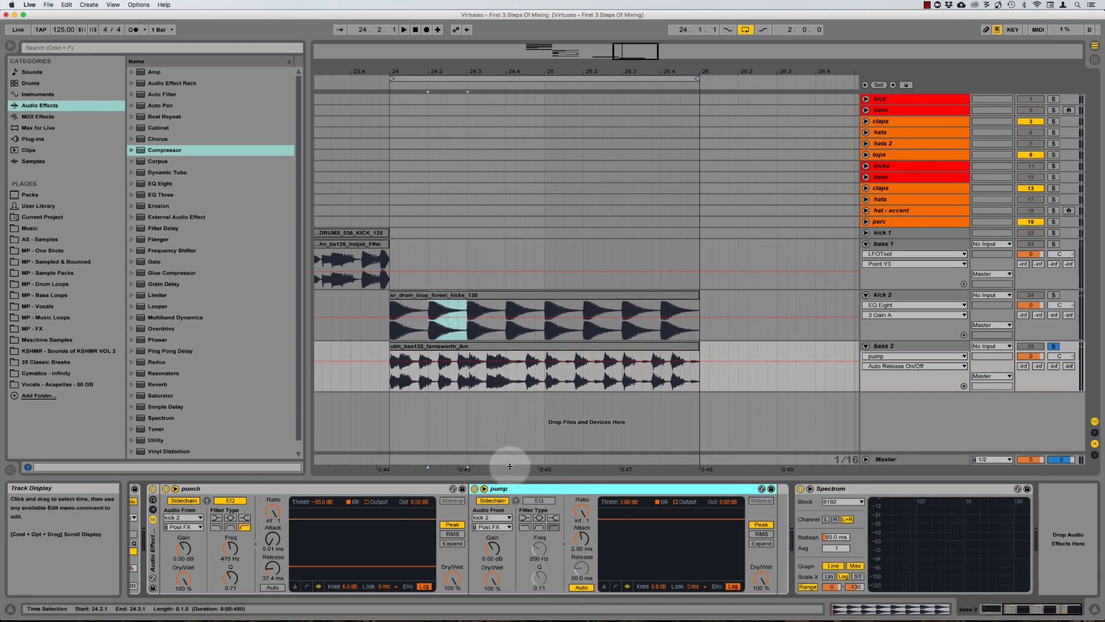
pyautogui.click(541, 489)
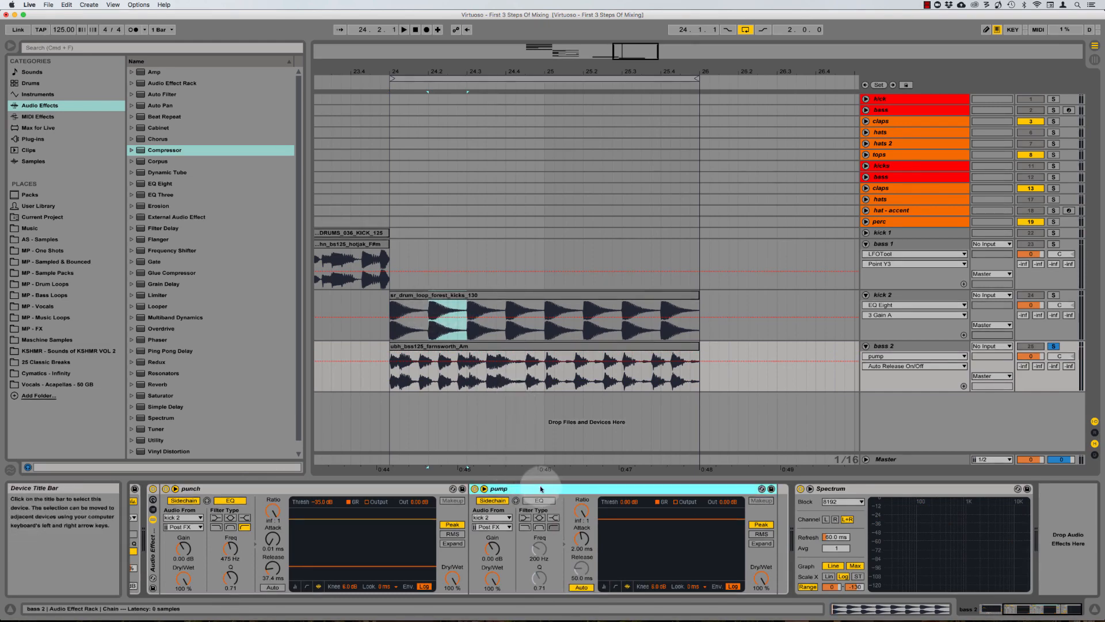
pyautogui.moveTo(430, 311); pyautogui.dragTo(465, 311)
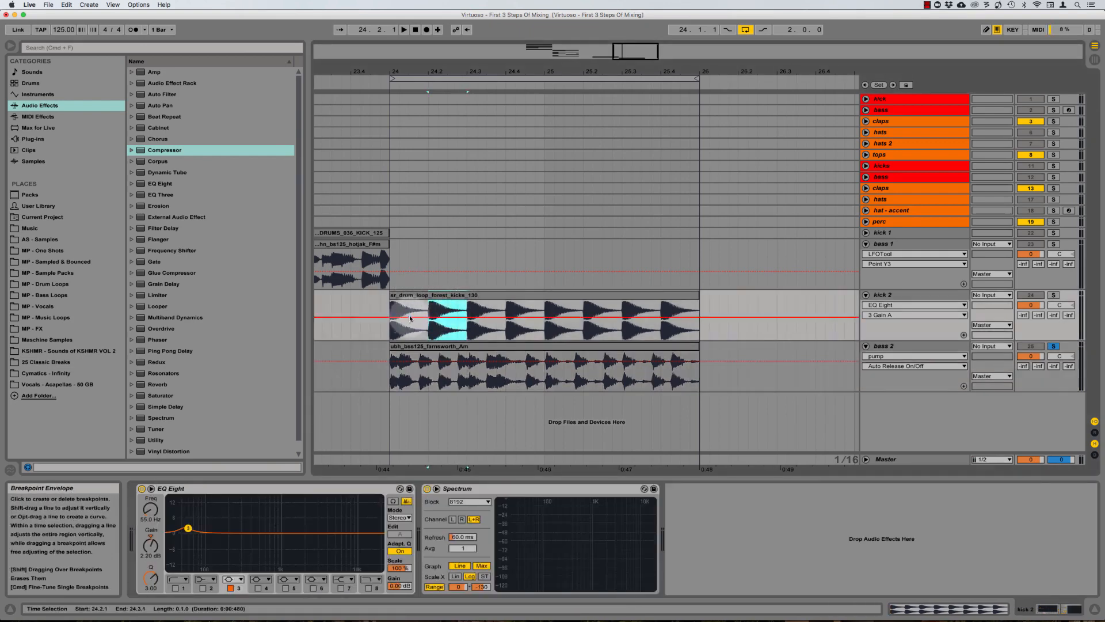
pyautogui.click(882, 344)
pyautogui.click(564, 488)
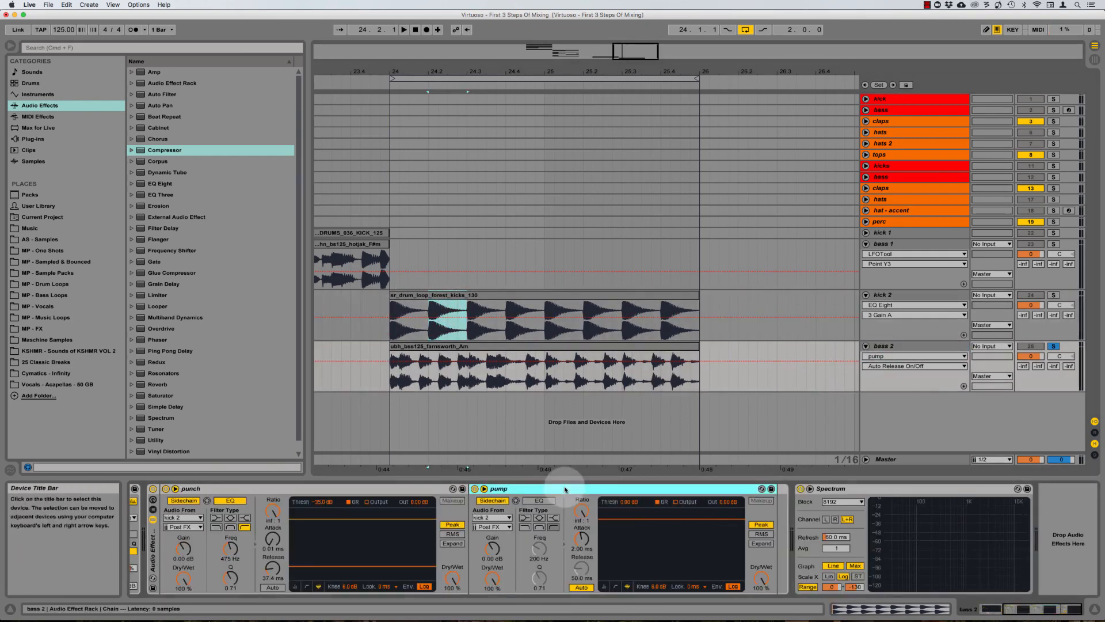
pyautogui.click(427, 313)
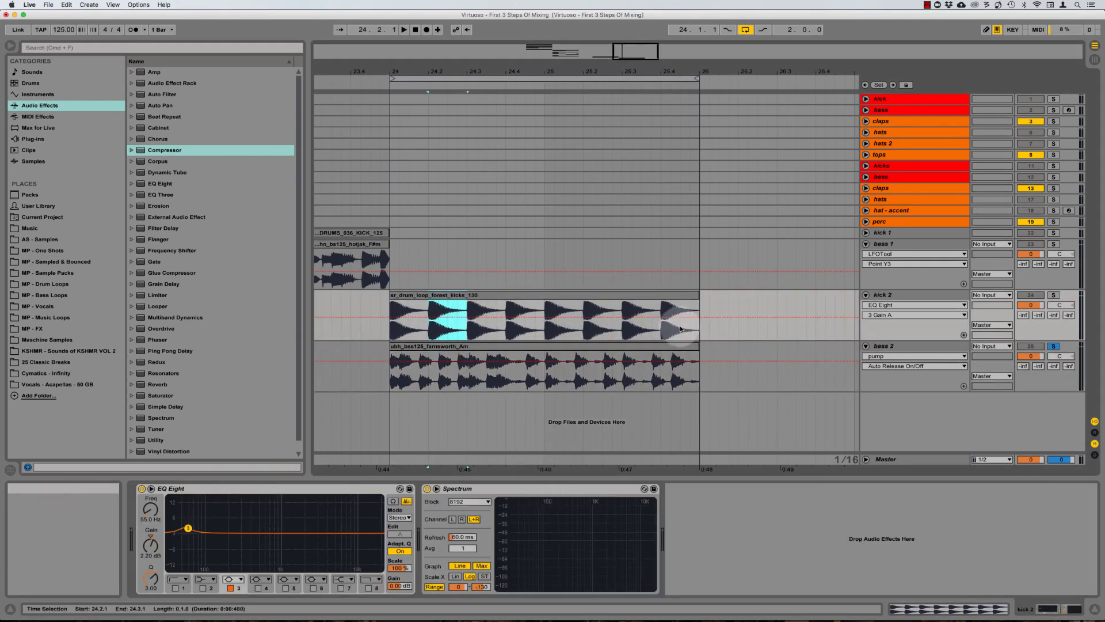
pyautogui.click(869, 344)
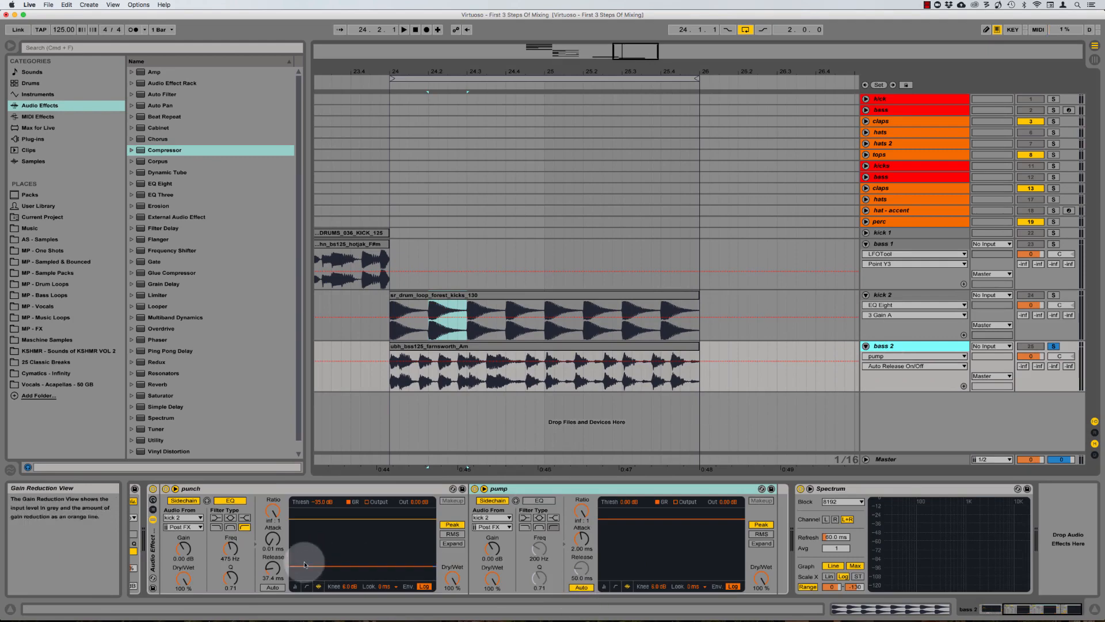
pyautogui.click(623, 490)
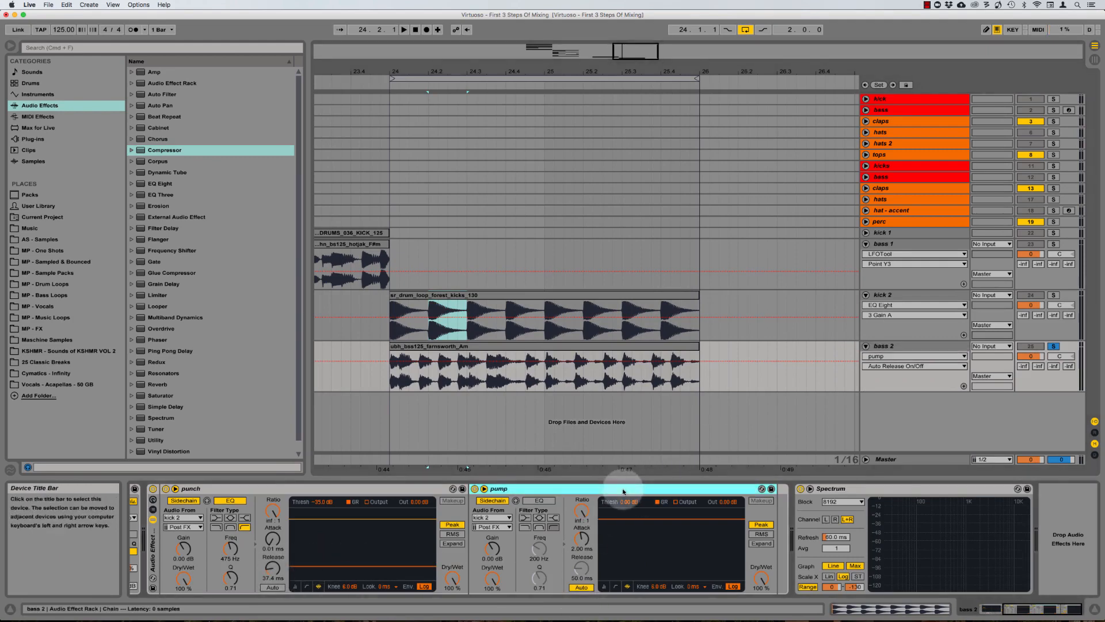
# Lower the pump compressor's threshold to about -6.96 dB, starting loop playback with bass 2 soloed to watch its gain reduction.
pyautogui.click(627, 503)
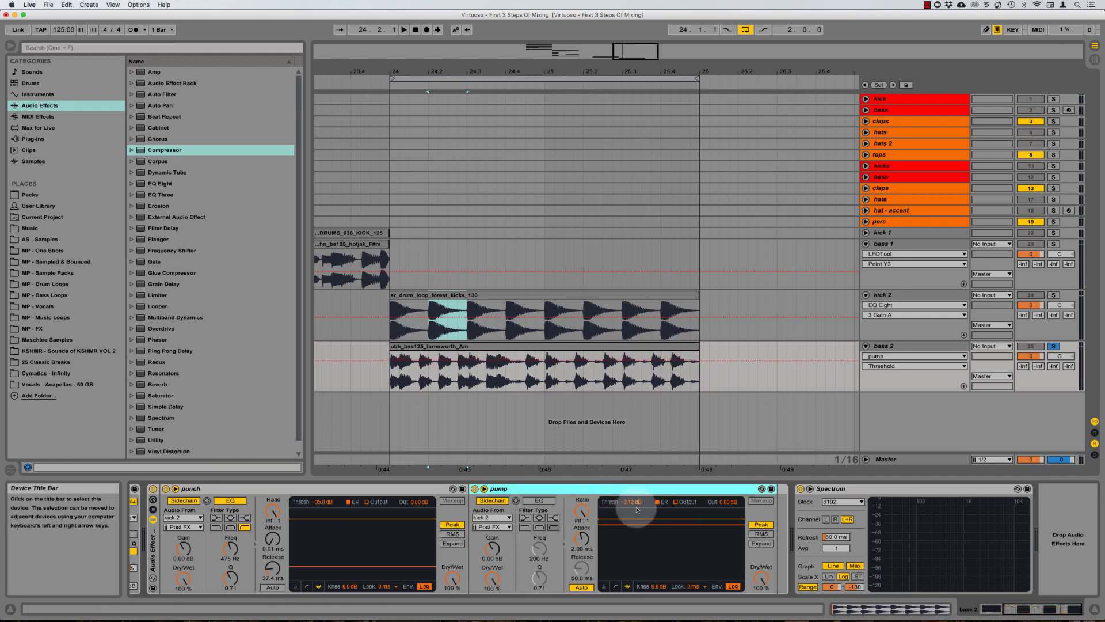
pyautogui.moveTo(627, 504); pyautogui.dragTo(627, 506)
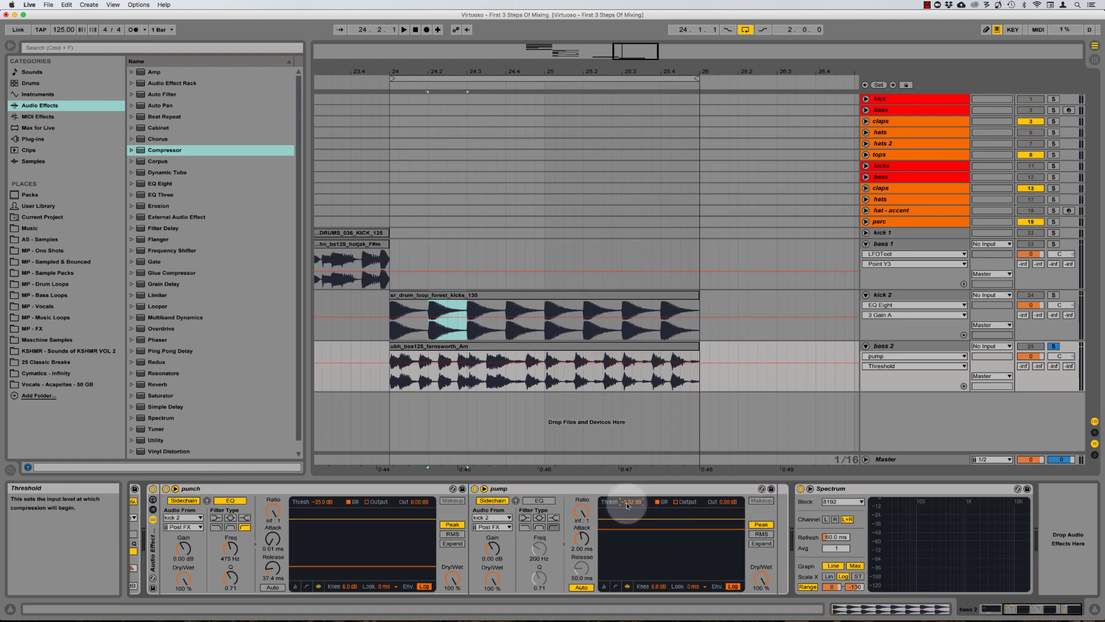
pyautogui.press('space')
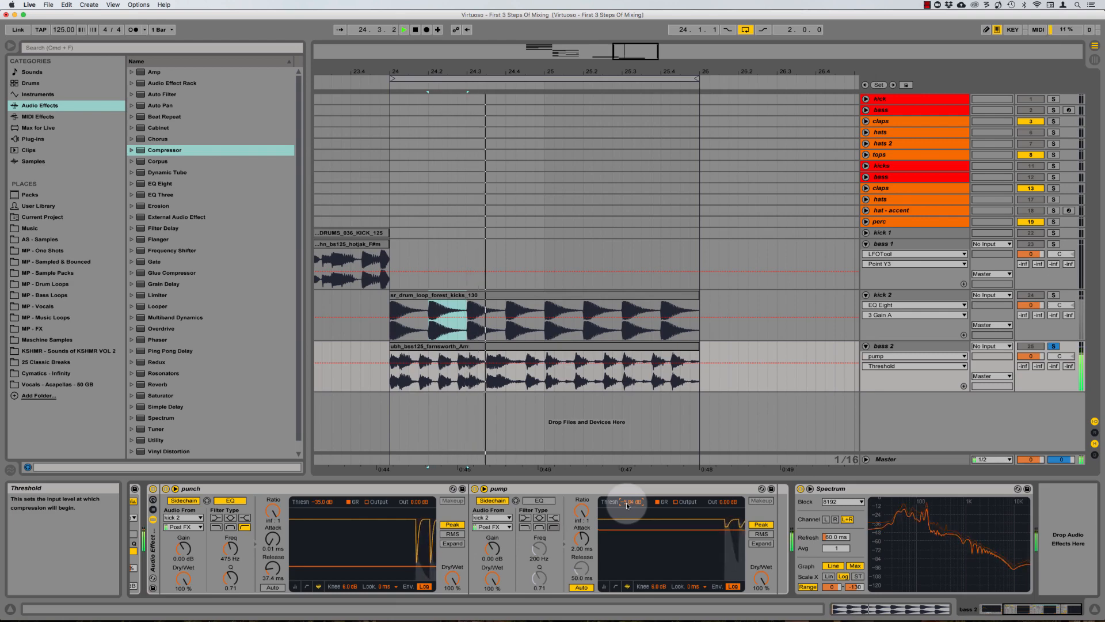
pyautogui.moveTo(627, 506); pyautogui.dragTo(628, 507)
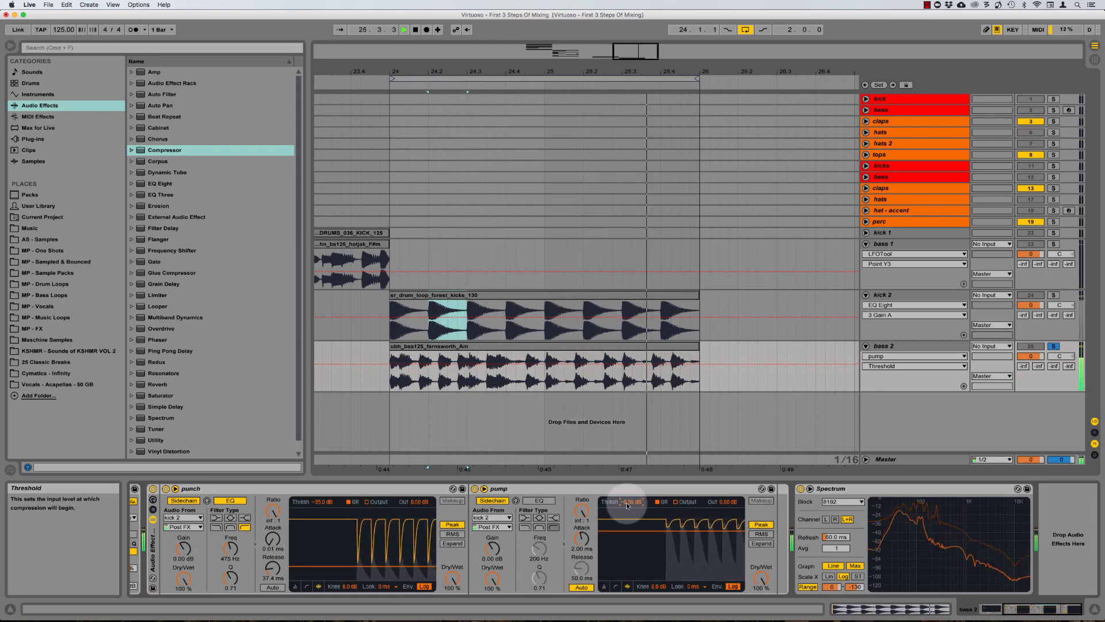
# Unsolo bass 2 and fine-tune the pump compressor's threshold to -6.87 dB while the loop plays, then stop playback.
pyautogui.click(1053, 346)
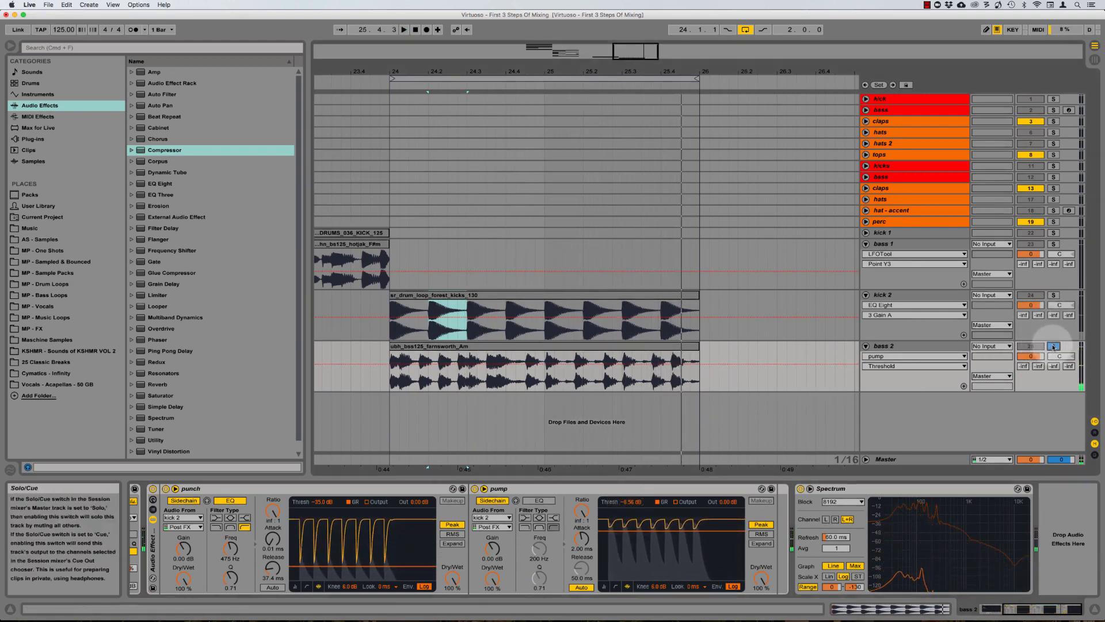
pyautogui.moveTo(627, 505); pyautogui.dragTo(628, 505)
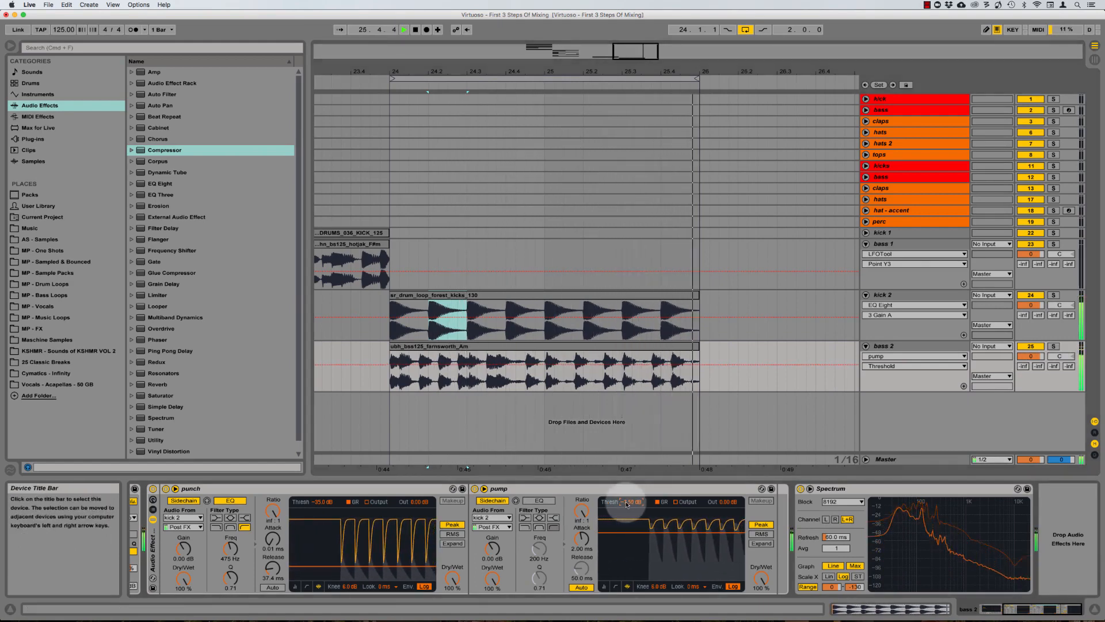
pyautogui.moveTo(627, 504); pyautogui.dragTo(627, 504)
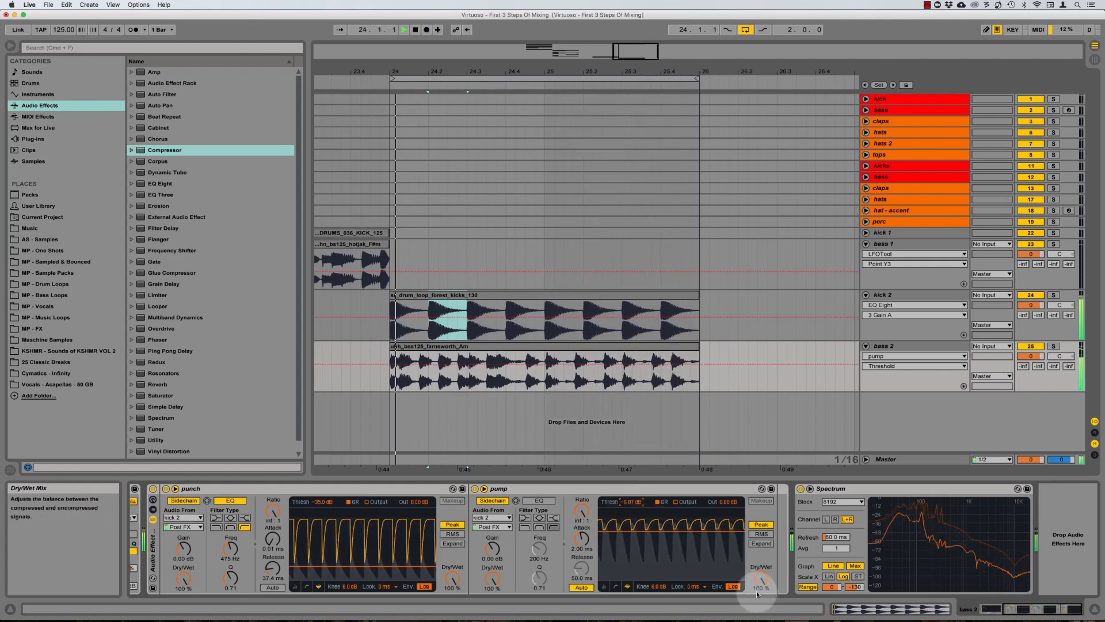
pyautogui.click(612, 488)
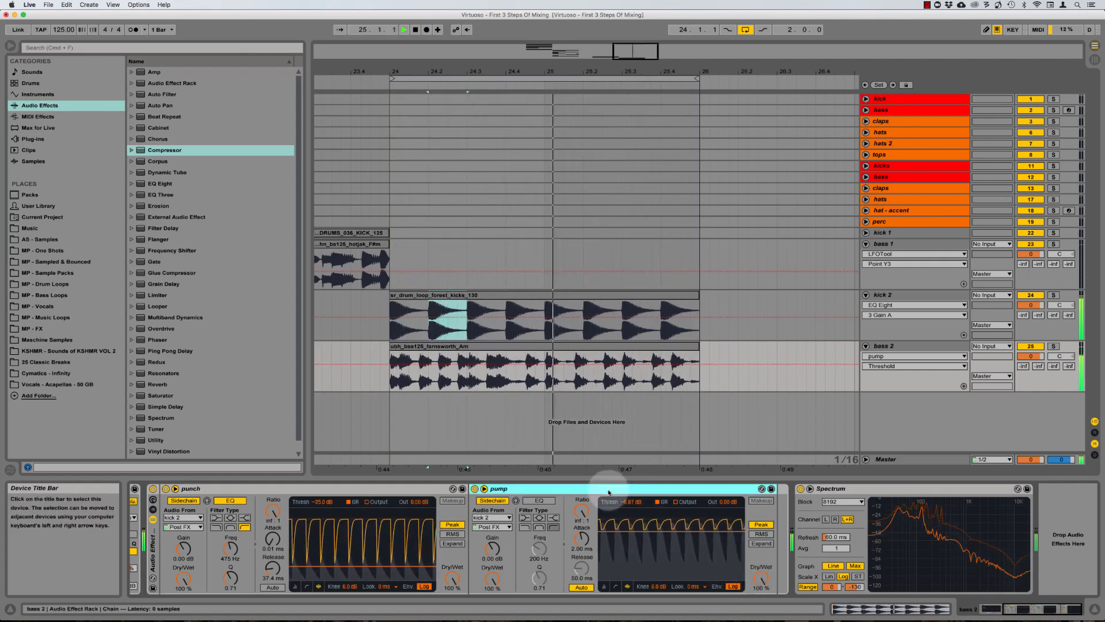
pyautogui.press('space')
# Open the L2 Stereo limiter on the Master track and move its window clear of the kick and bass clips.
pyautogui.click(897, 459)
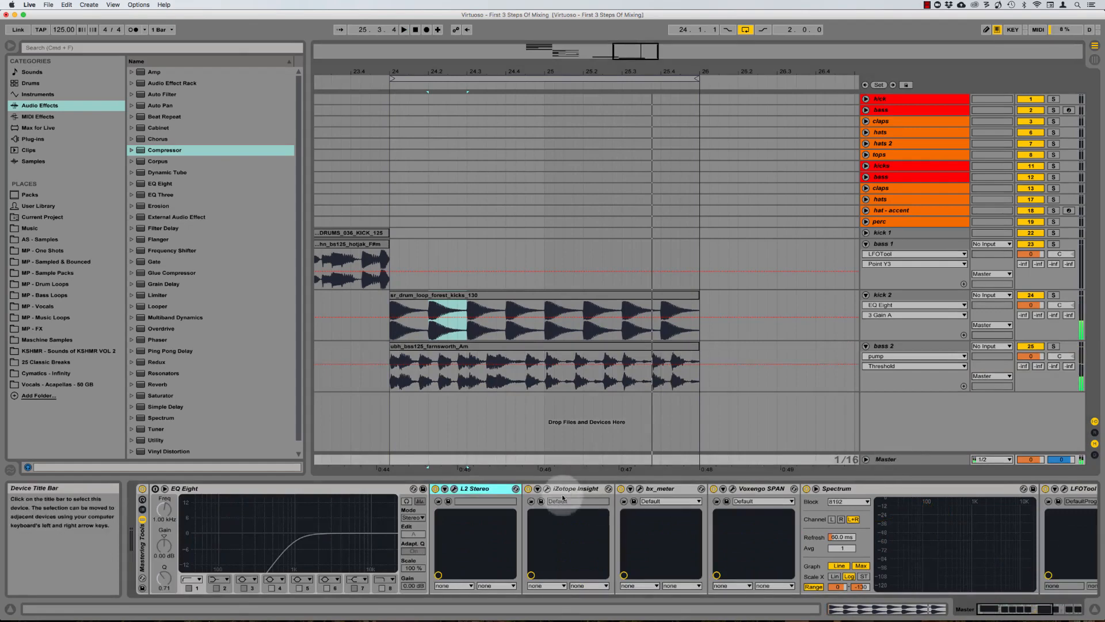
pyautogui.click(454, 489)
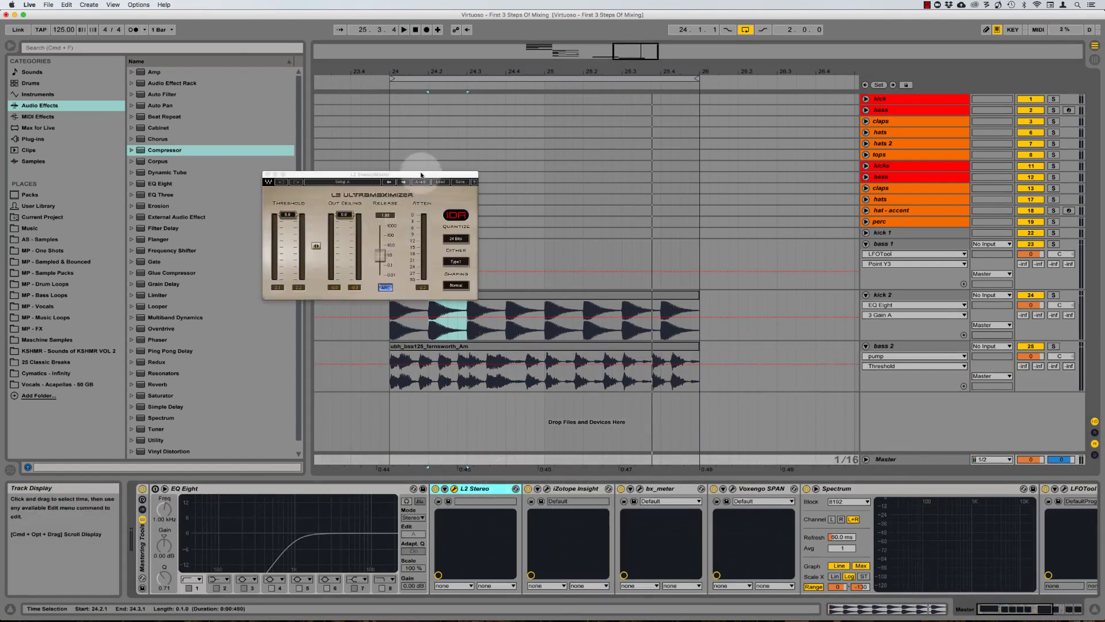
pyautogui.moveTo(421, 175); pyautogui.dragTo(369, 191)
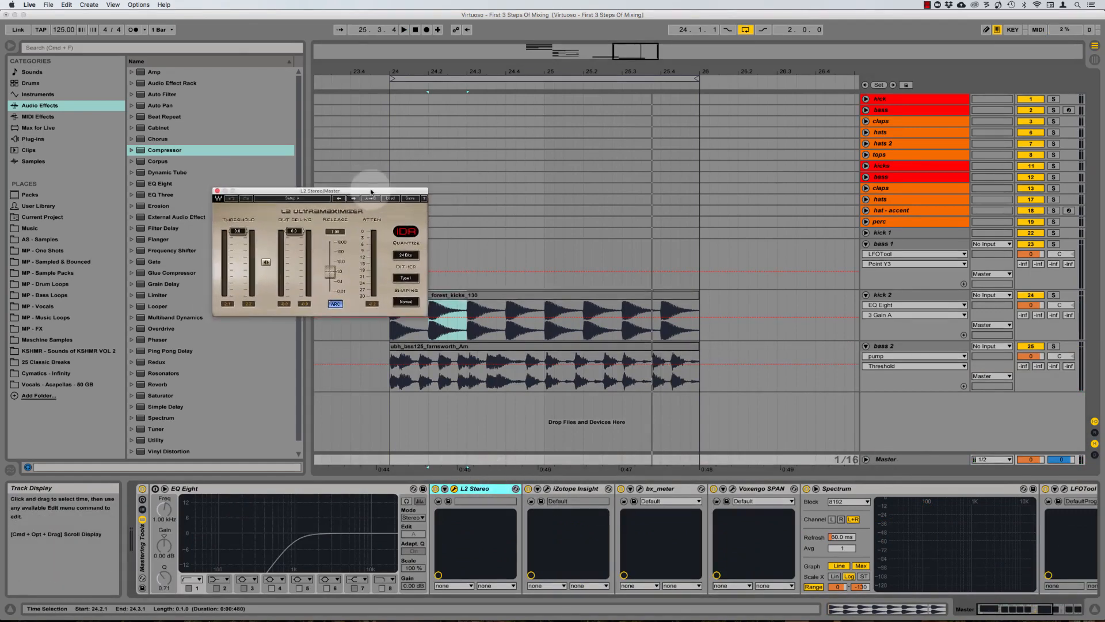
# Bypass the bass 2 side-chain rack, reset the L2 attenuation reading, and play the loop to measure the limiter's attenuation without side-chaining.
pyautogui.click(900, 346)
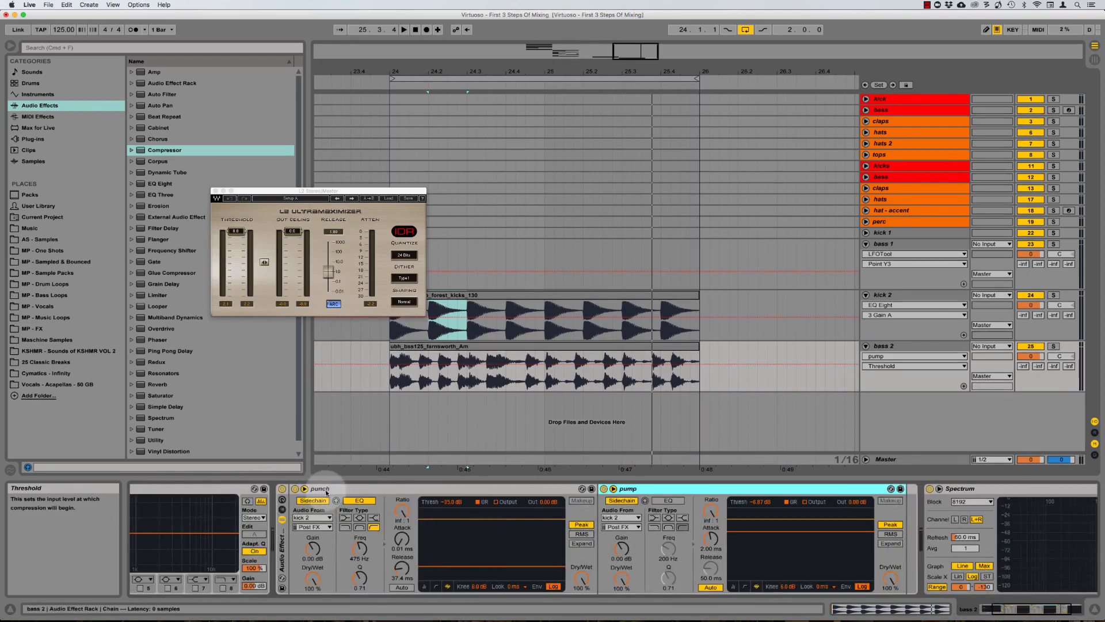
pyautogui.hscroll(3, 326, 492)
pyautogui.click(211, 488)
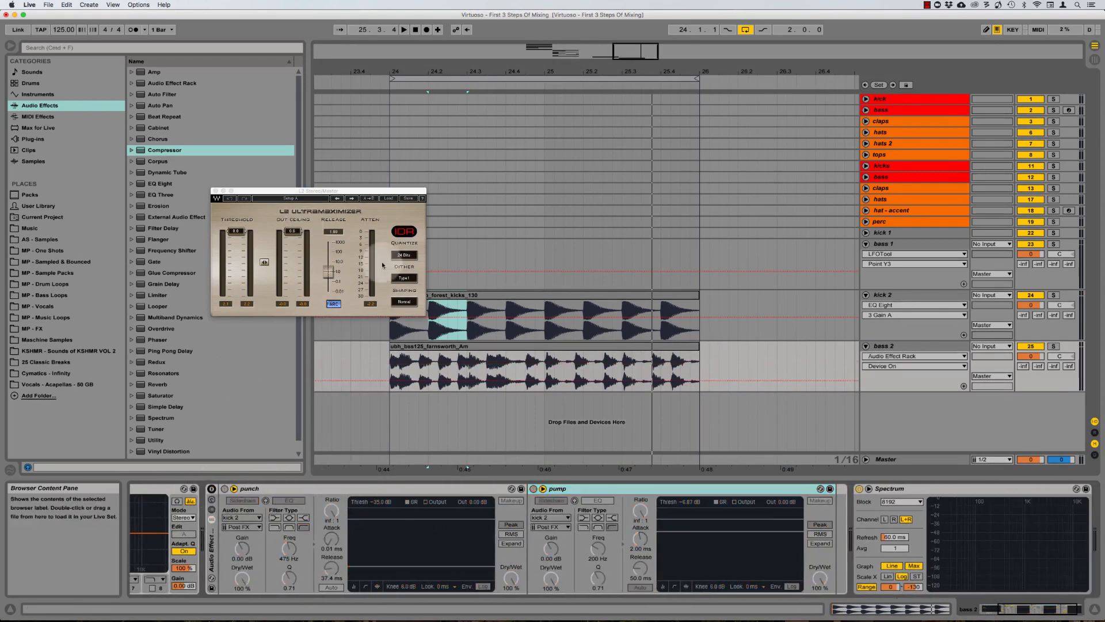
pyautogui.click(376, 303)
pyautogui.press('space')
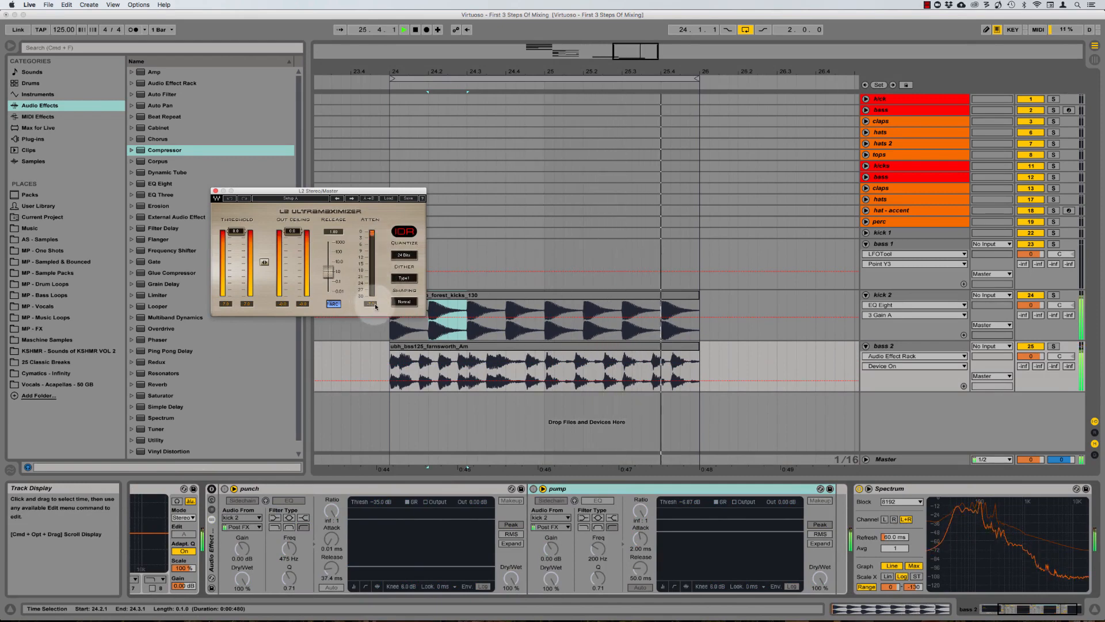
pyautogui.press('space')
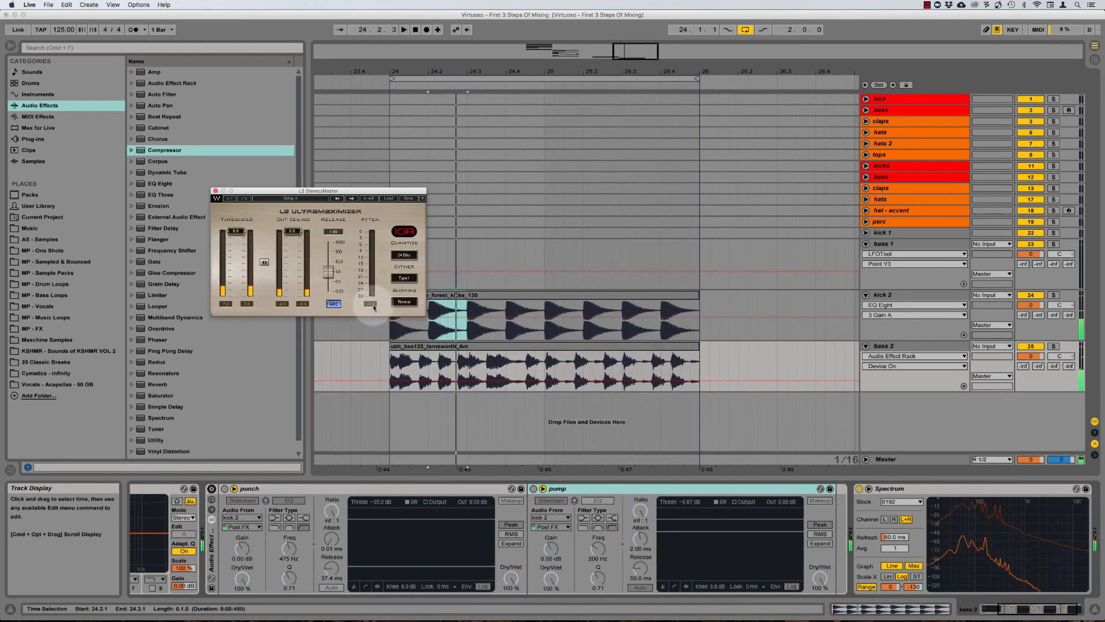
# Re-enable the bass 2 side-chain rack and play the loop to check the L2 limiter's attenuation with side-chaining.
pyautogui.click(212, 489)
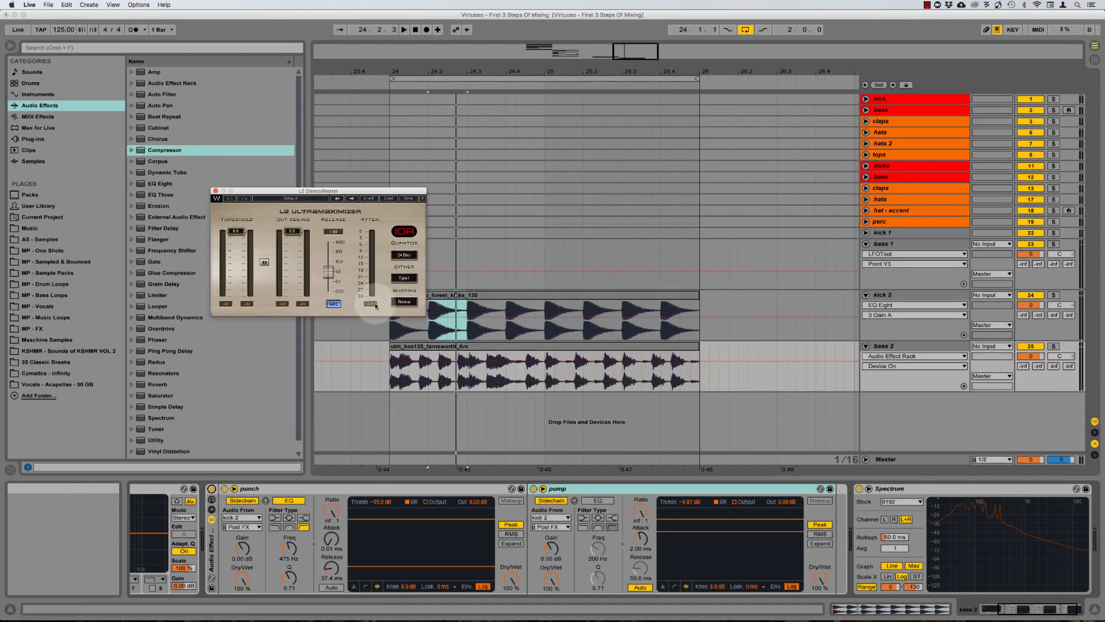
pyautogui.press('space')
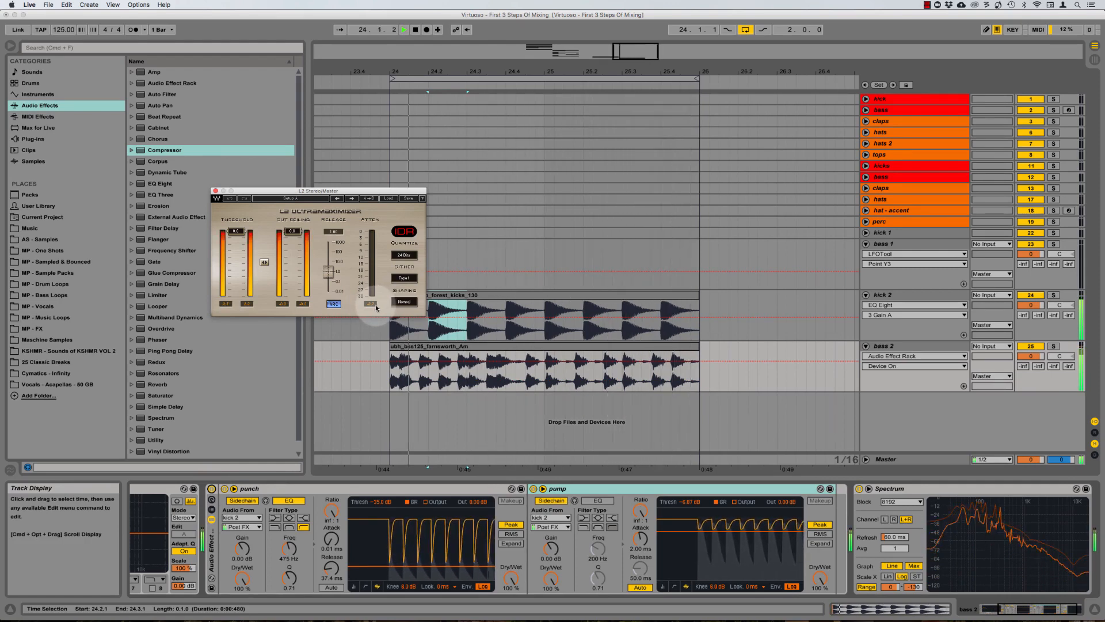
pyautogui.press('space')
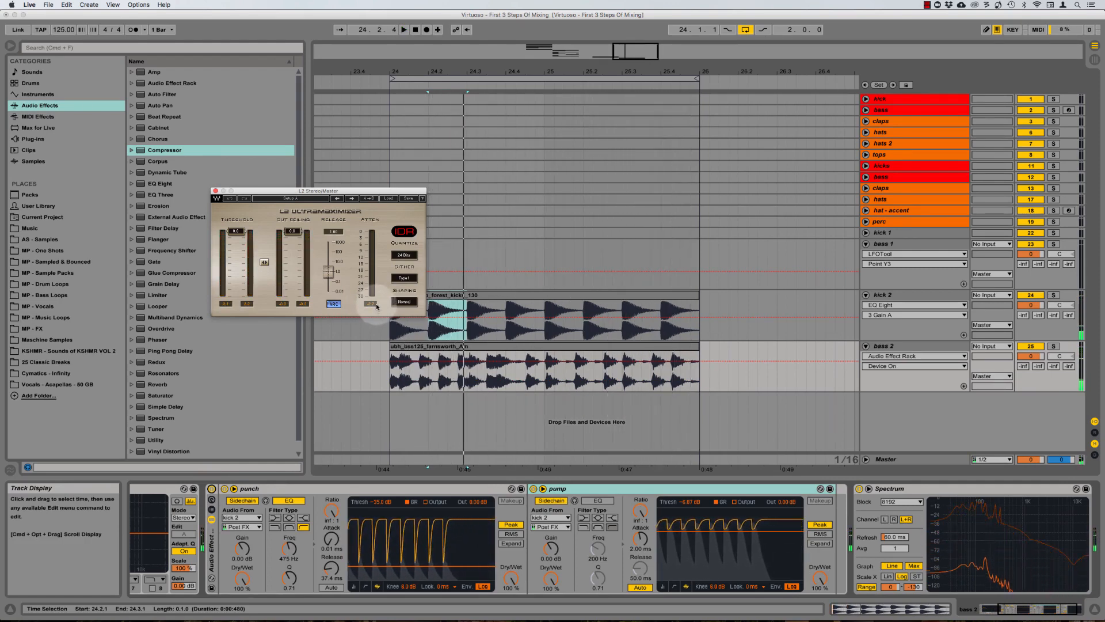
# Play the loop while switching the bass 2 side-chain rack off and on to compare the sound, leaving it enabled and stopping playback.
pyautogui.click(212, 541)
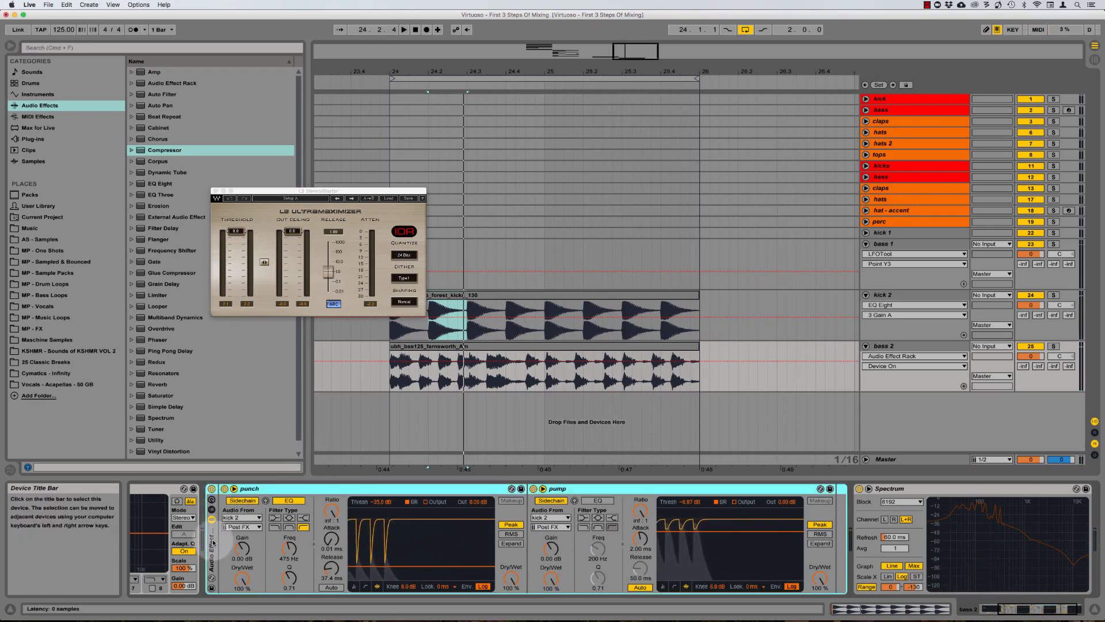
pyautogui.press('0')
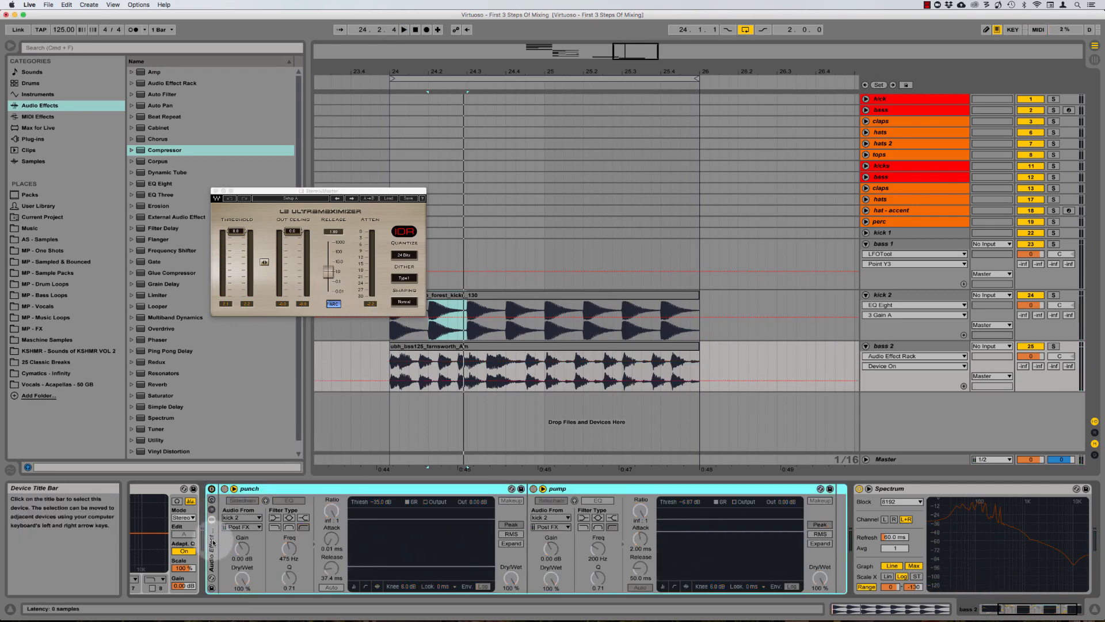
pyautogui.press('0')
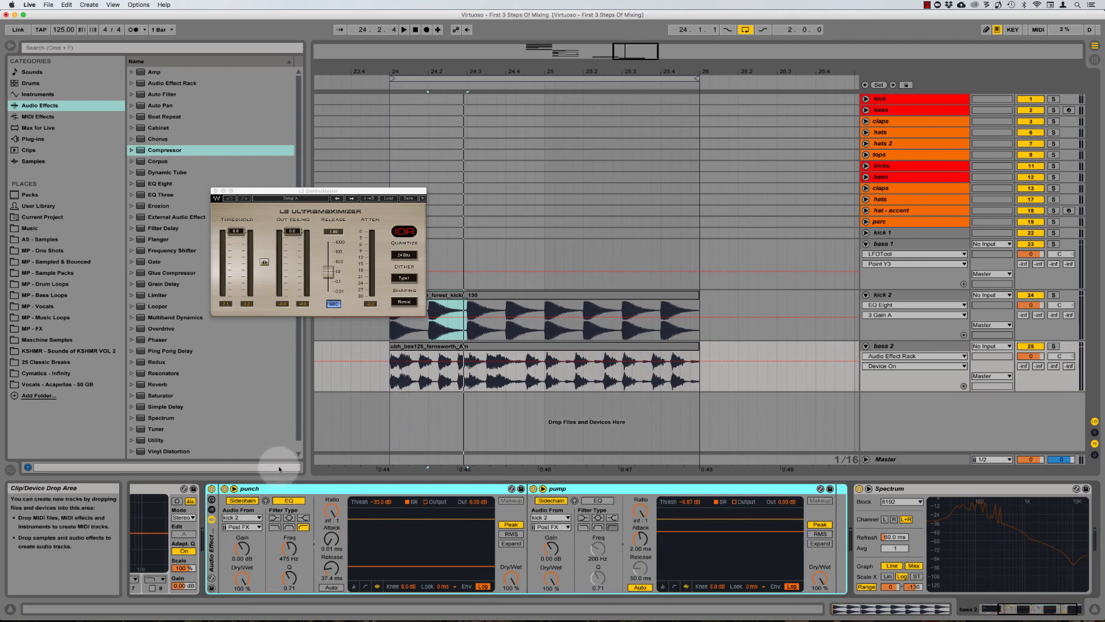
pyautogui.press('space')
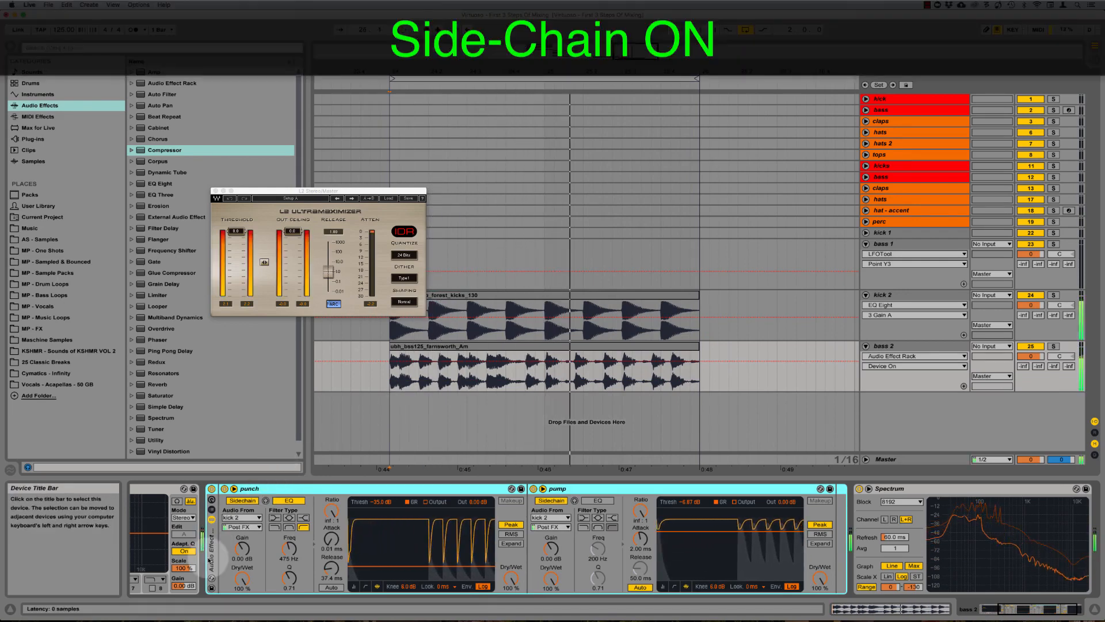
pyautogui.press('0')
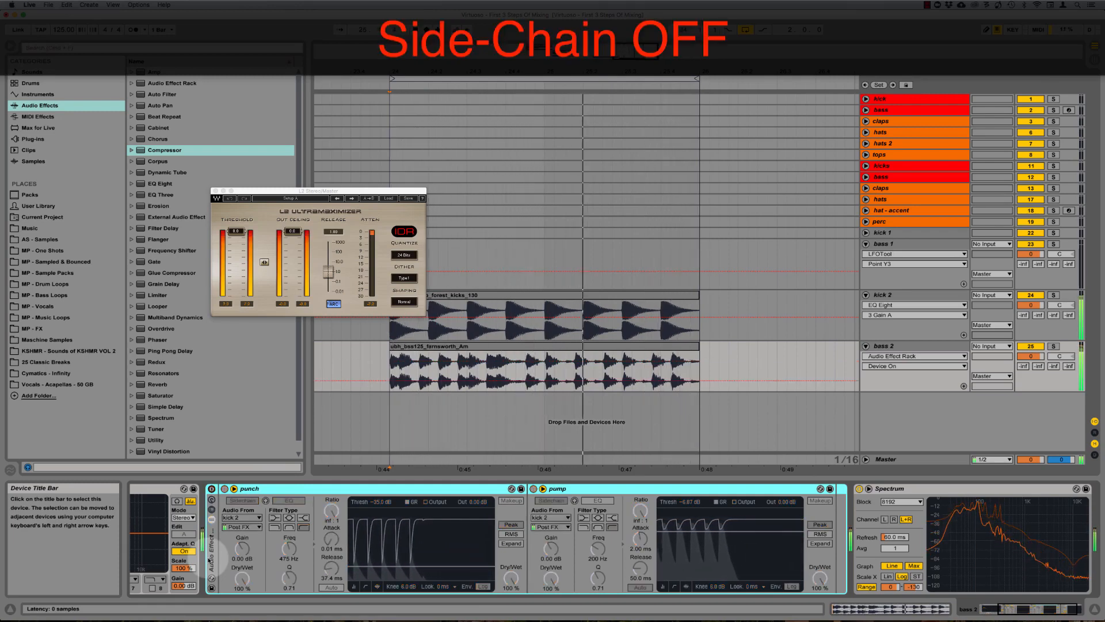
pyautogui.press('0')
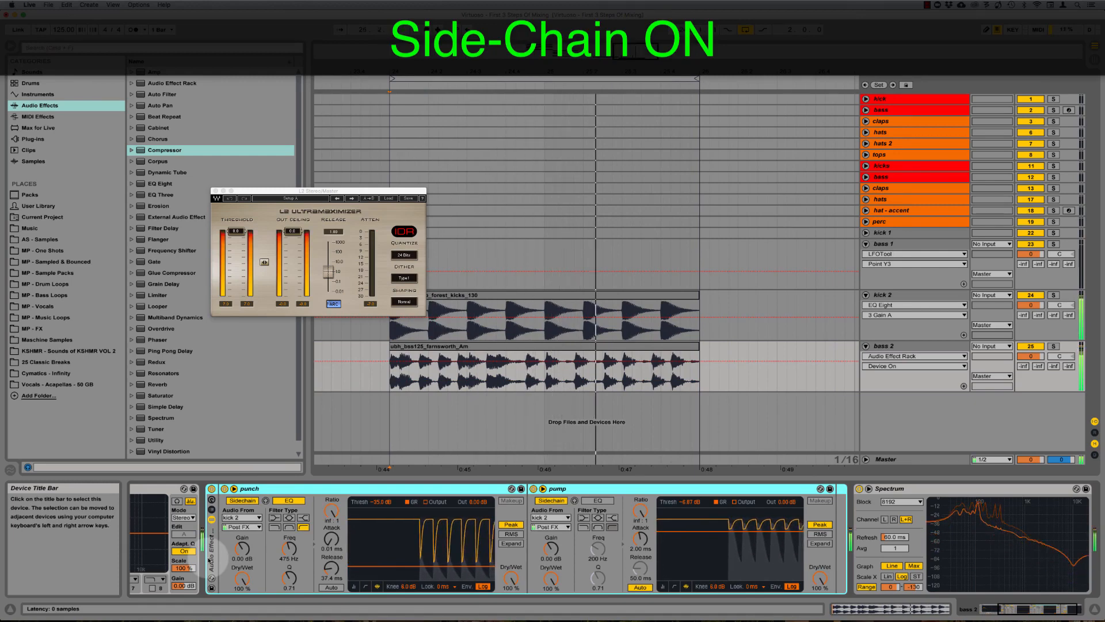
pyautogui.press('space')
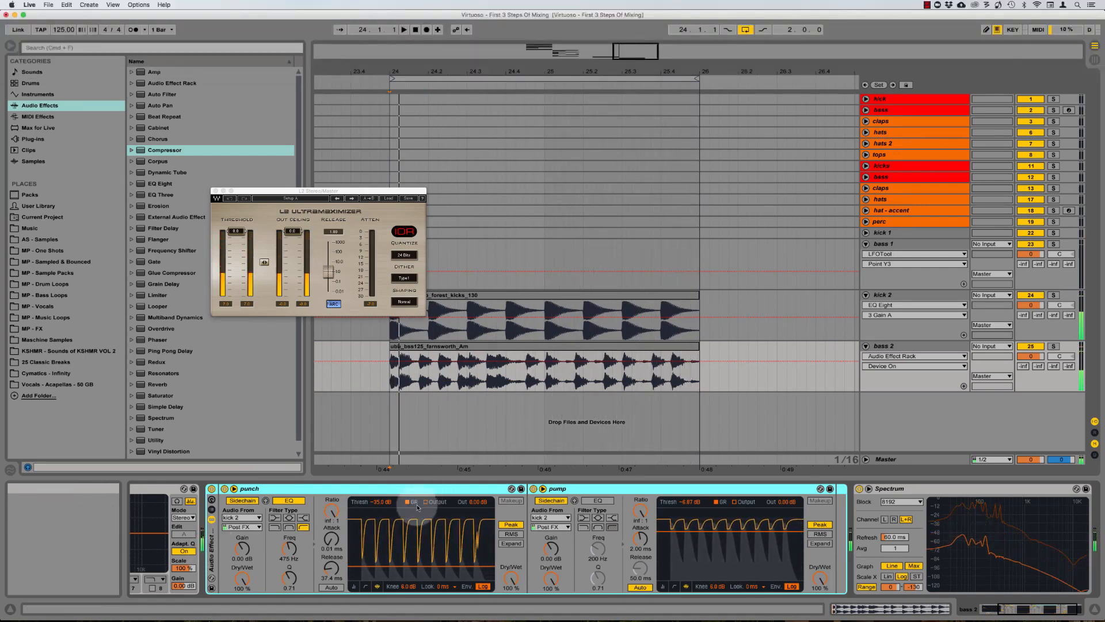
pyautogui.click(378, 489)
pyautogui.hscroll(2, 378, 490)
pyautogui.hscroll(-1, 378, 489)
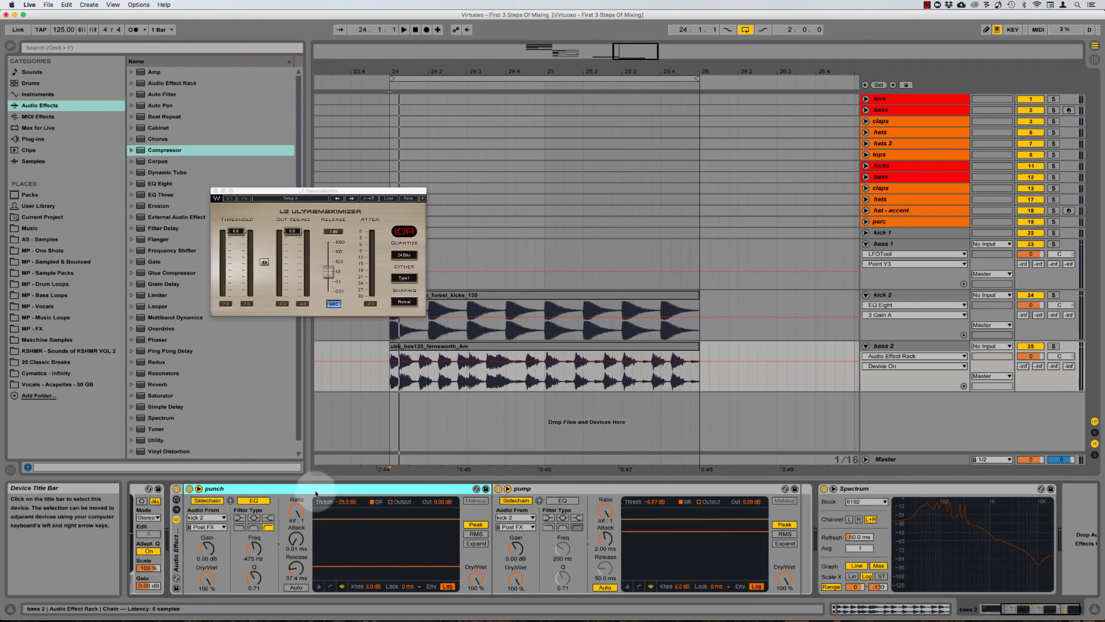
pyautogui.click(550, 490)
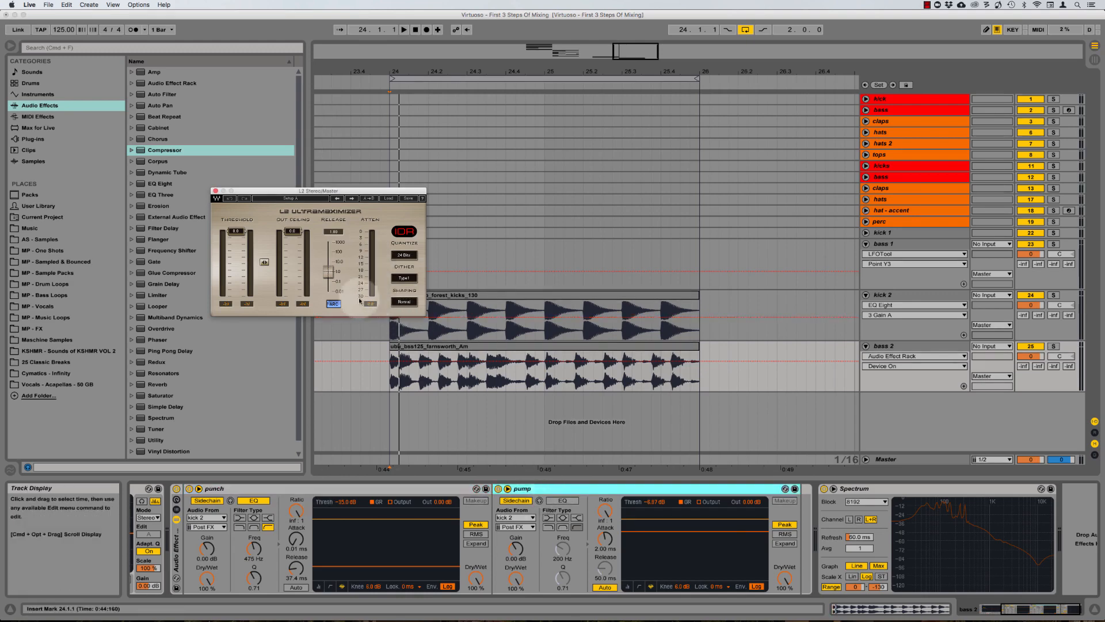
# Open LFOTool on the Master track, place its window above the clips, and play the loop to view the waveform with side-chaining.
pyautogui.moveTo(366, 193); pyautogui.dragTo(261, 149)
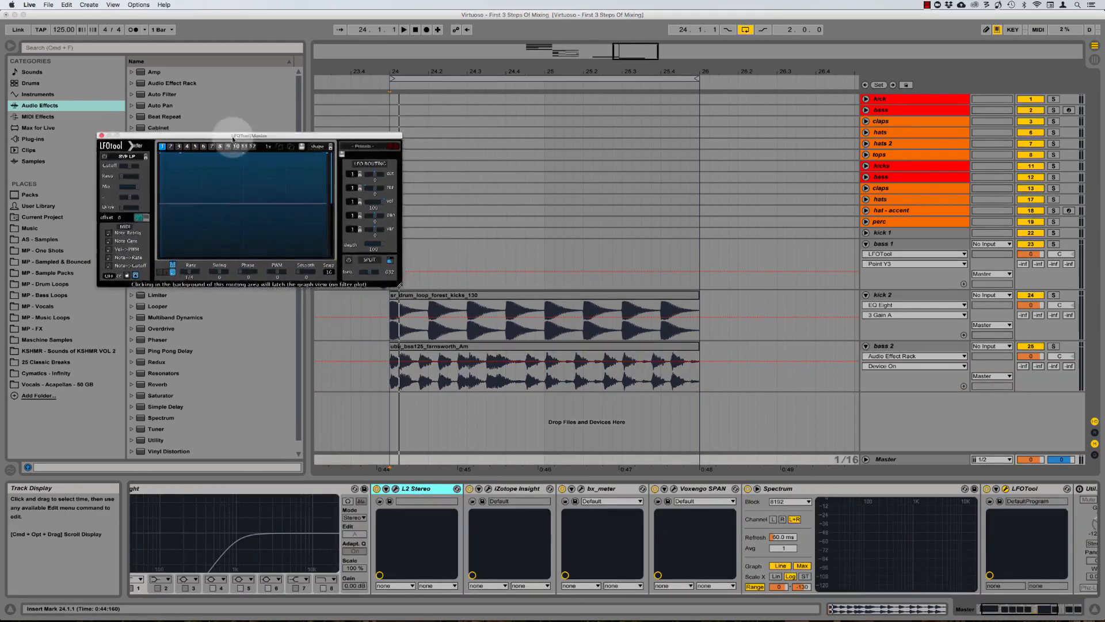
pyautogui.moveTo(235, 138); pyautogui.dragTo(482, 88)
pyautogui.click(486, 172)
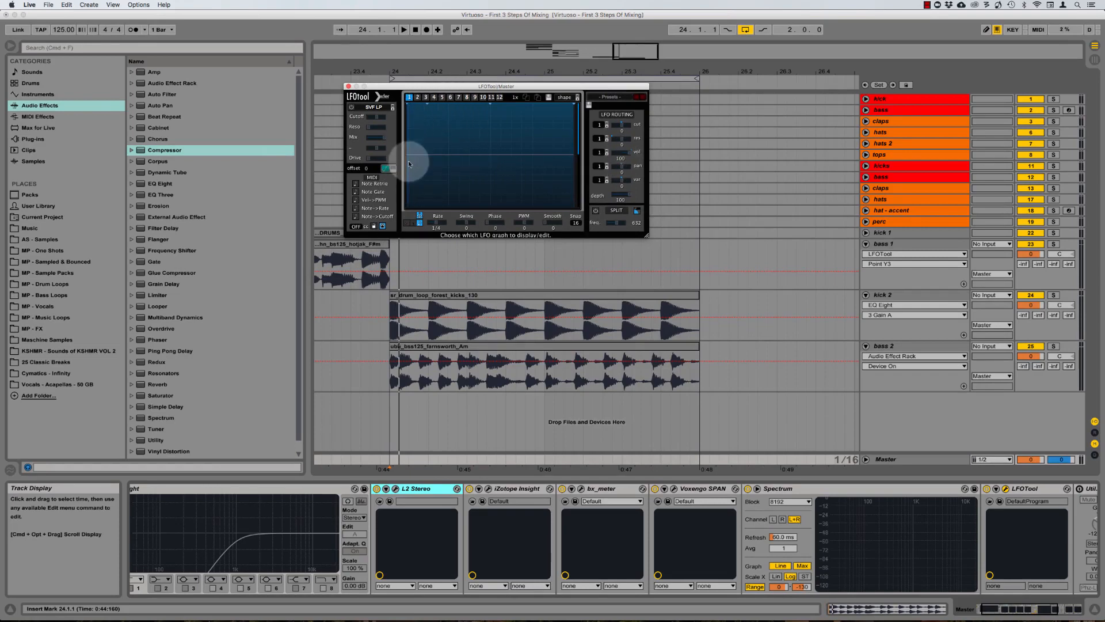
pyautogui.moveTo(436, 87); pyautogui.dragTo(427, 94)
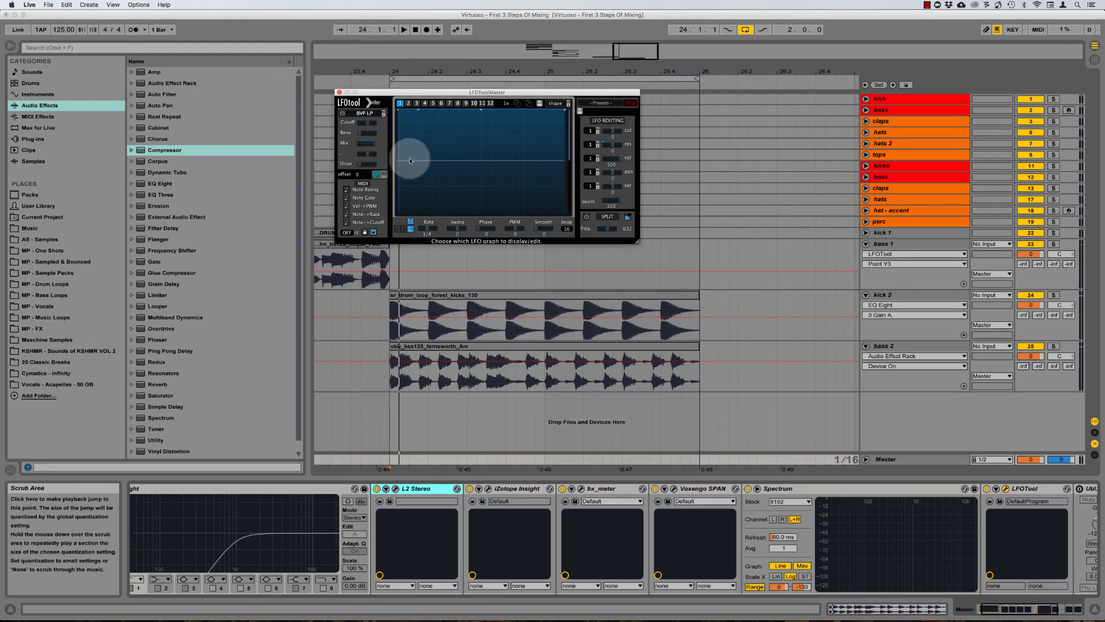
pyautogui.press('space')
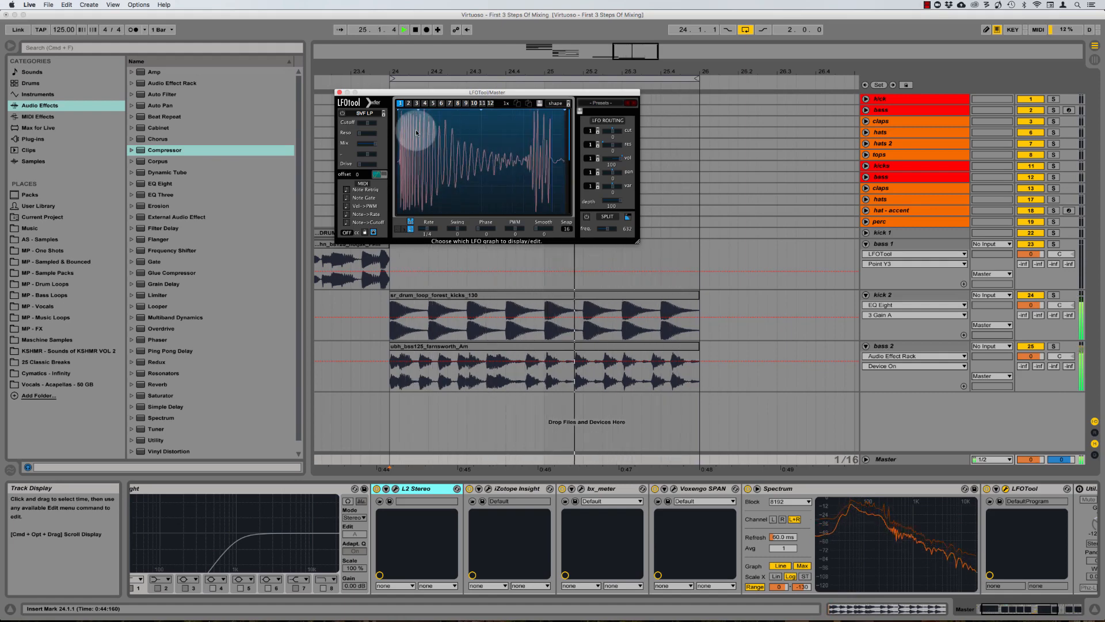
pyautogui.press('space')
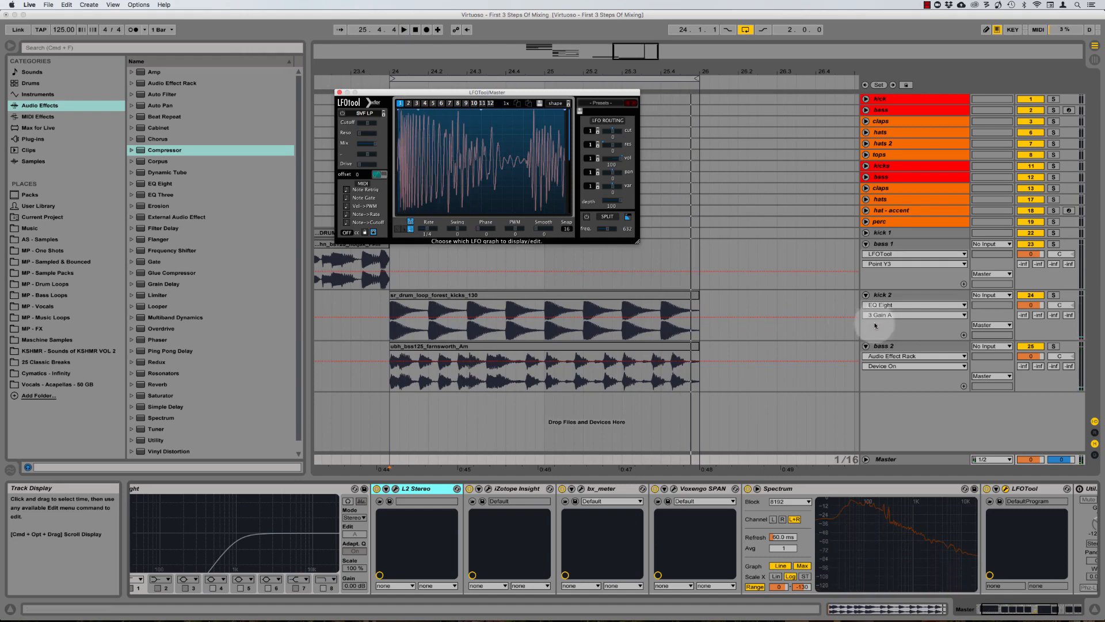
# Bypass the bass 2 side-chain rack and play the loop to examine the LFOTool waveform without side-chaining.
pyautogui.click(893, 349)
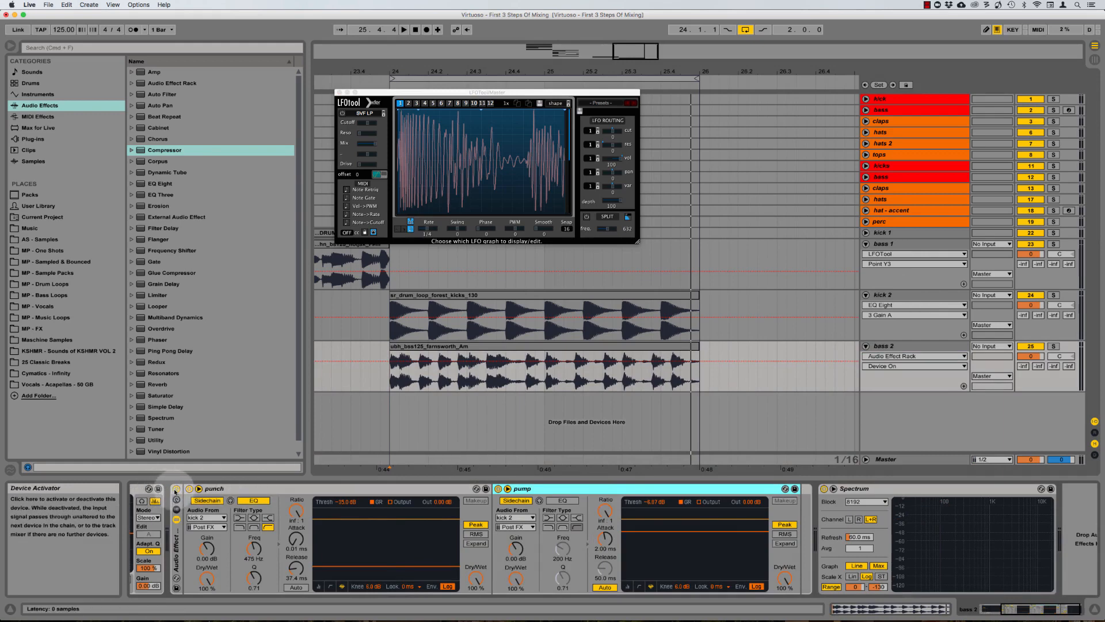
pyautogui.click(176, 488)
pyautogui.press('space')
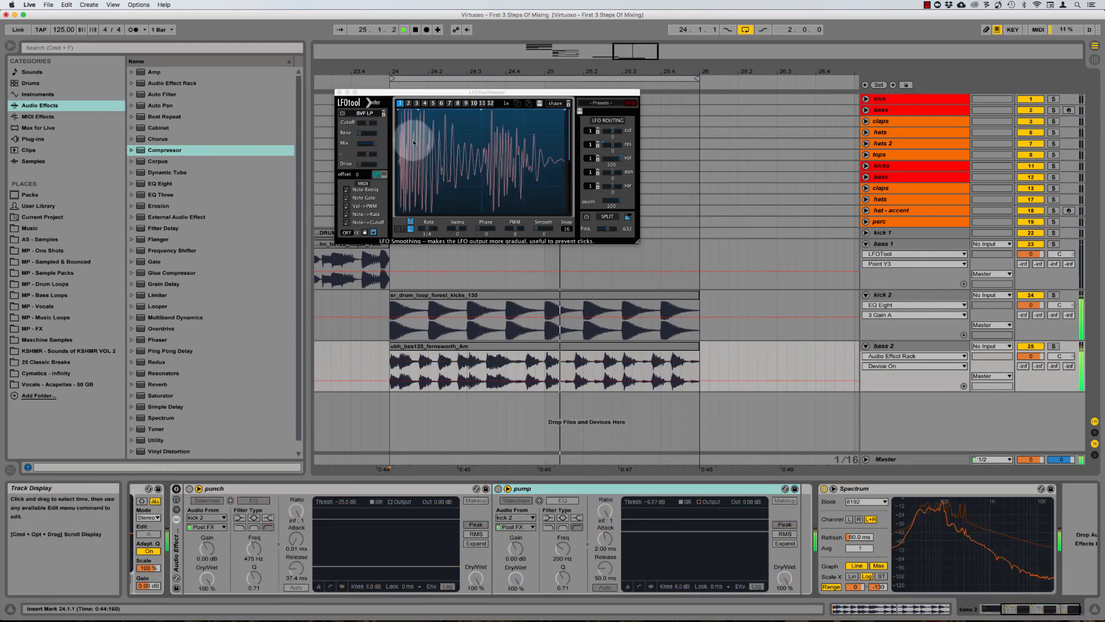
pyautogui.press('space')
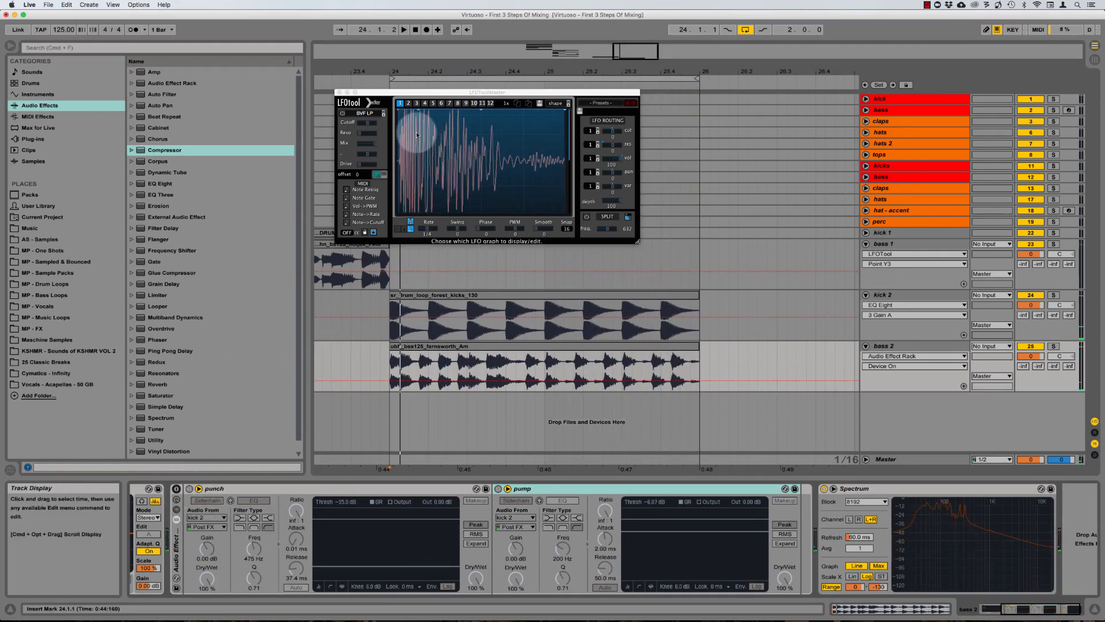
# Re-enable the bass 2 side-chain rack and replay the loop to compare the side-chained waveform in LFOTool.
pyautogui.click(176, 488)
pyautogui.click(413, 135)
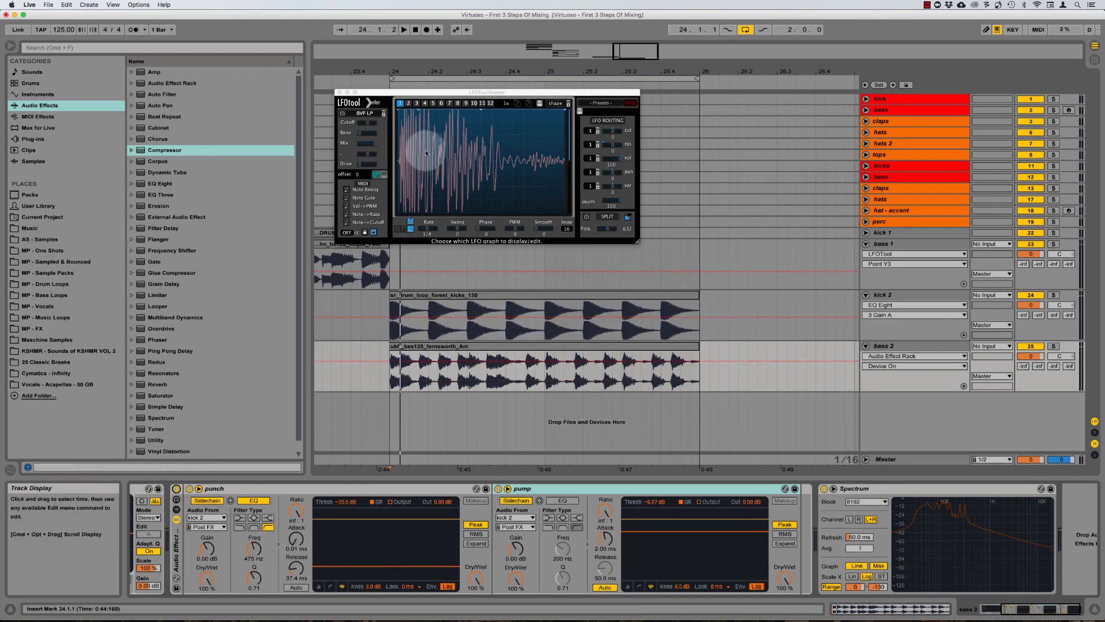
pyautogui.press('space')
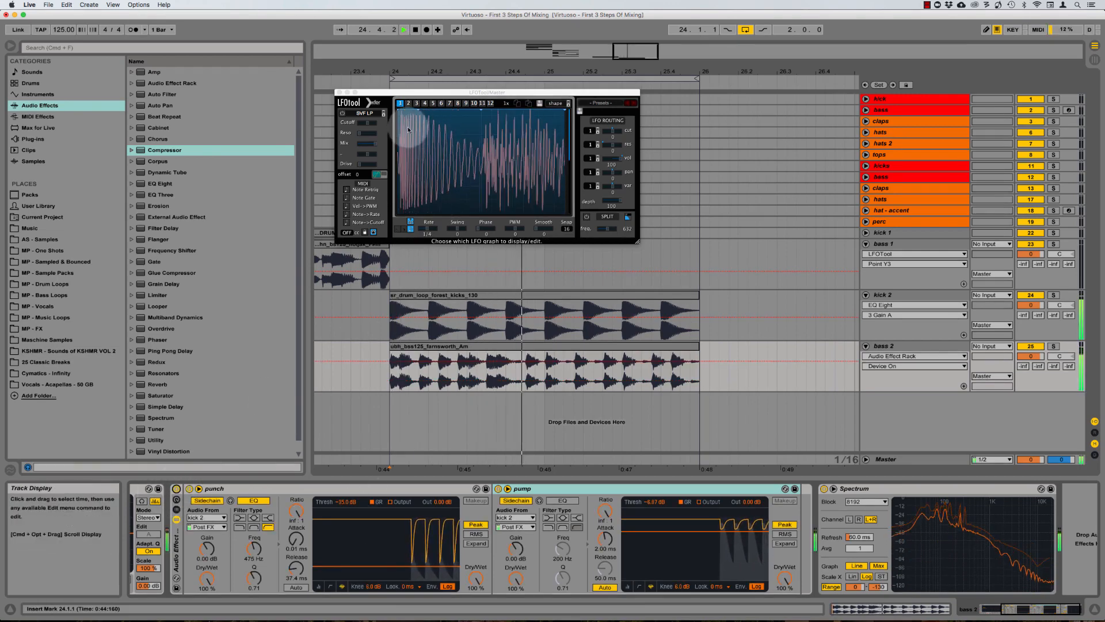
pyautogui.press('space')
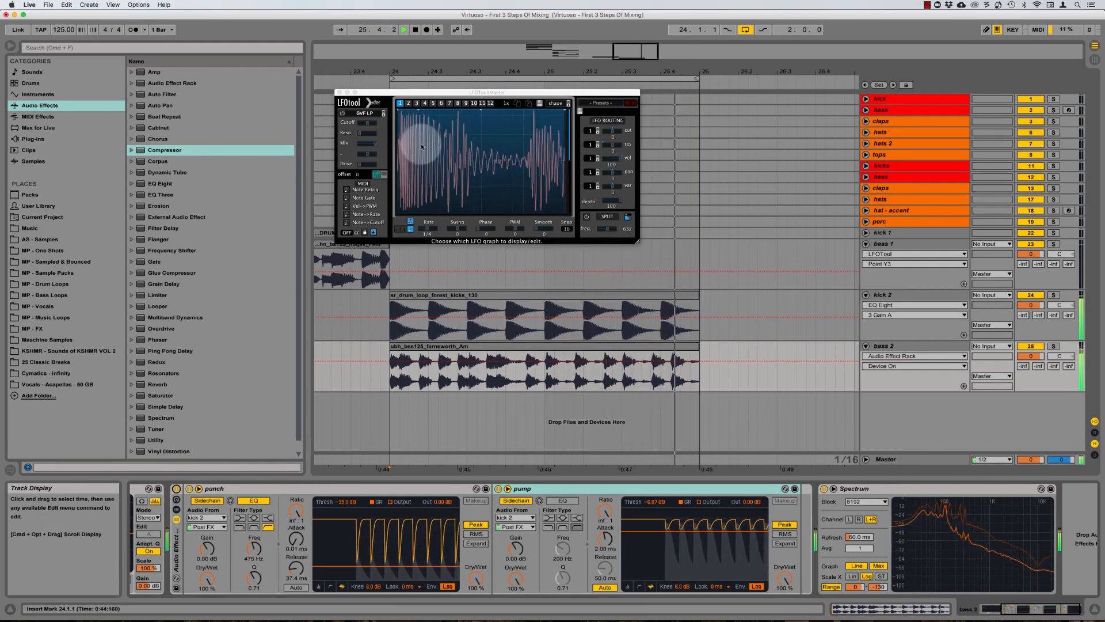
# Close the LFOTool window and select the whole bass 2 rack containing the punch and pump compressors.
pyautogui.click(339, 93)
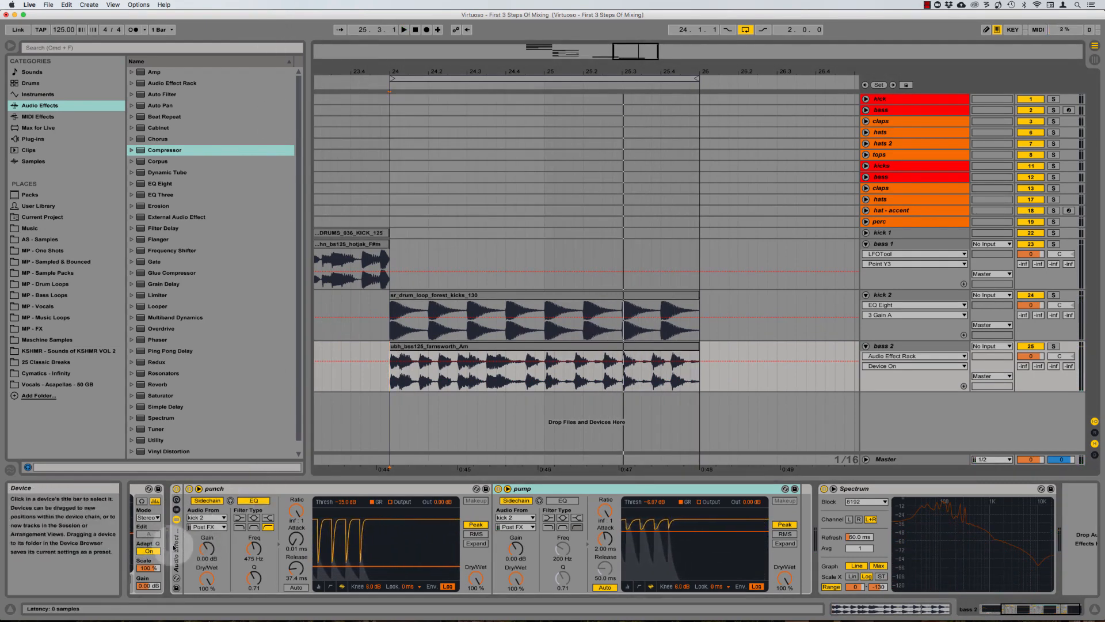
pyautogui.click(174, 547)
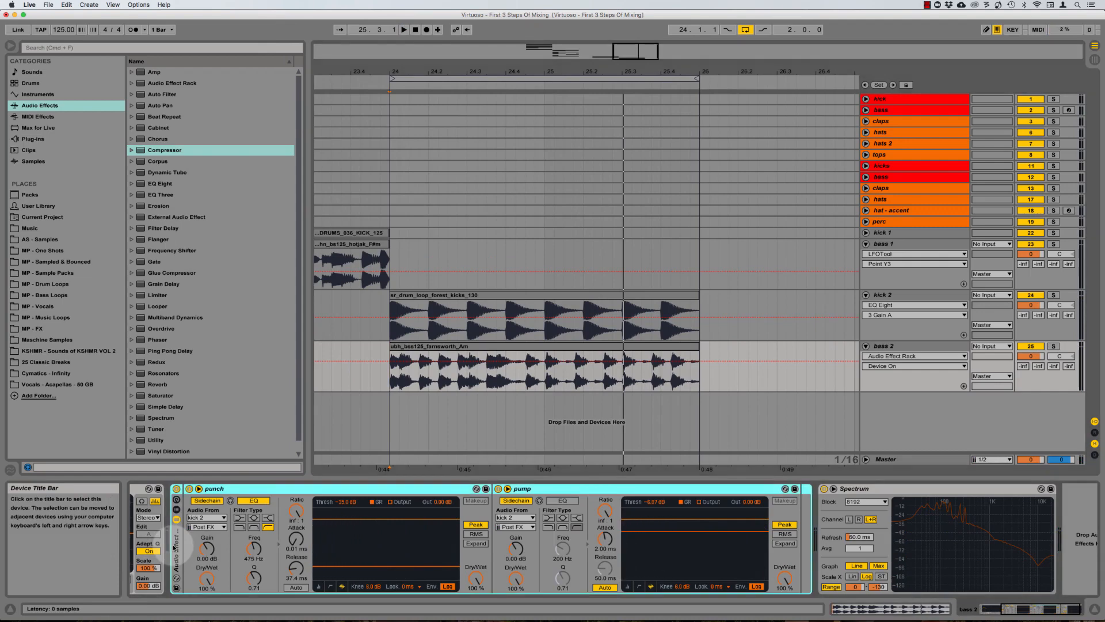